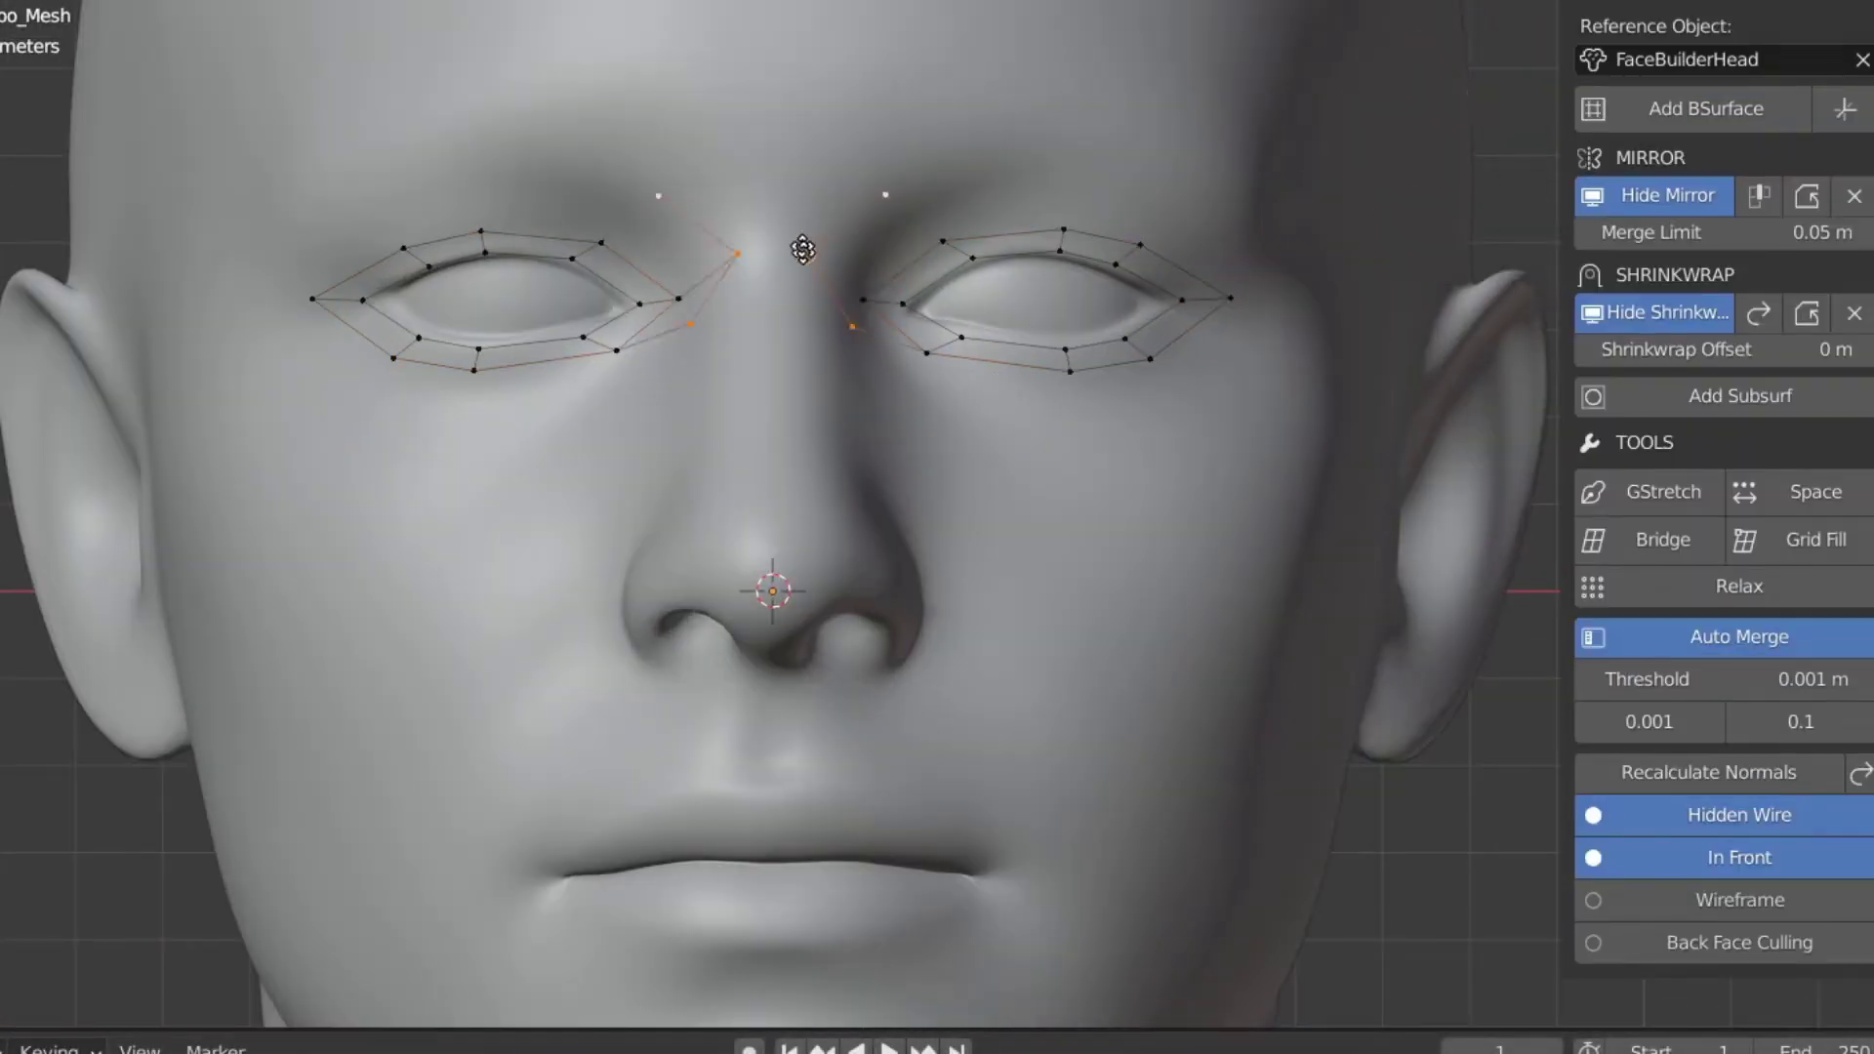
- Join the eye loops across the nose bridge and extrude three rows of quads down the cheek
ctrl+click(765, 376)
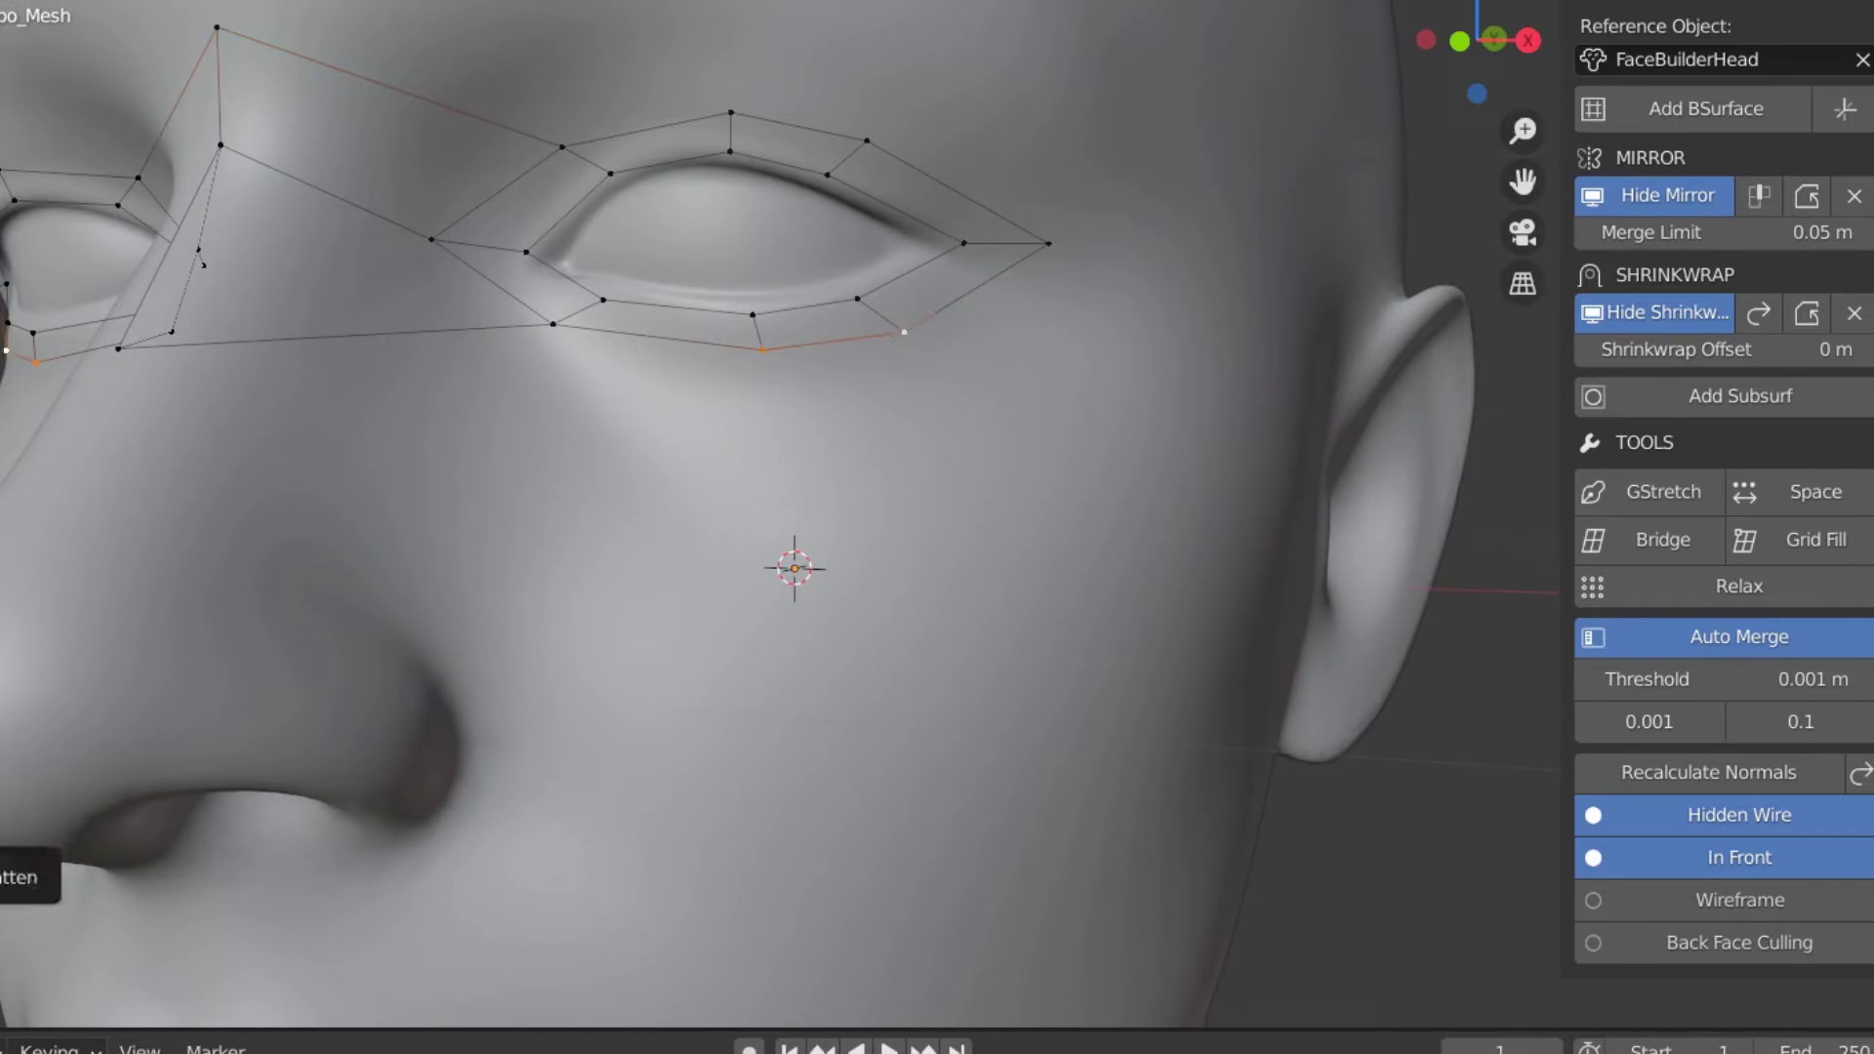
ctrl+right_click(863, 460)
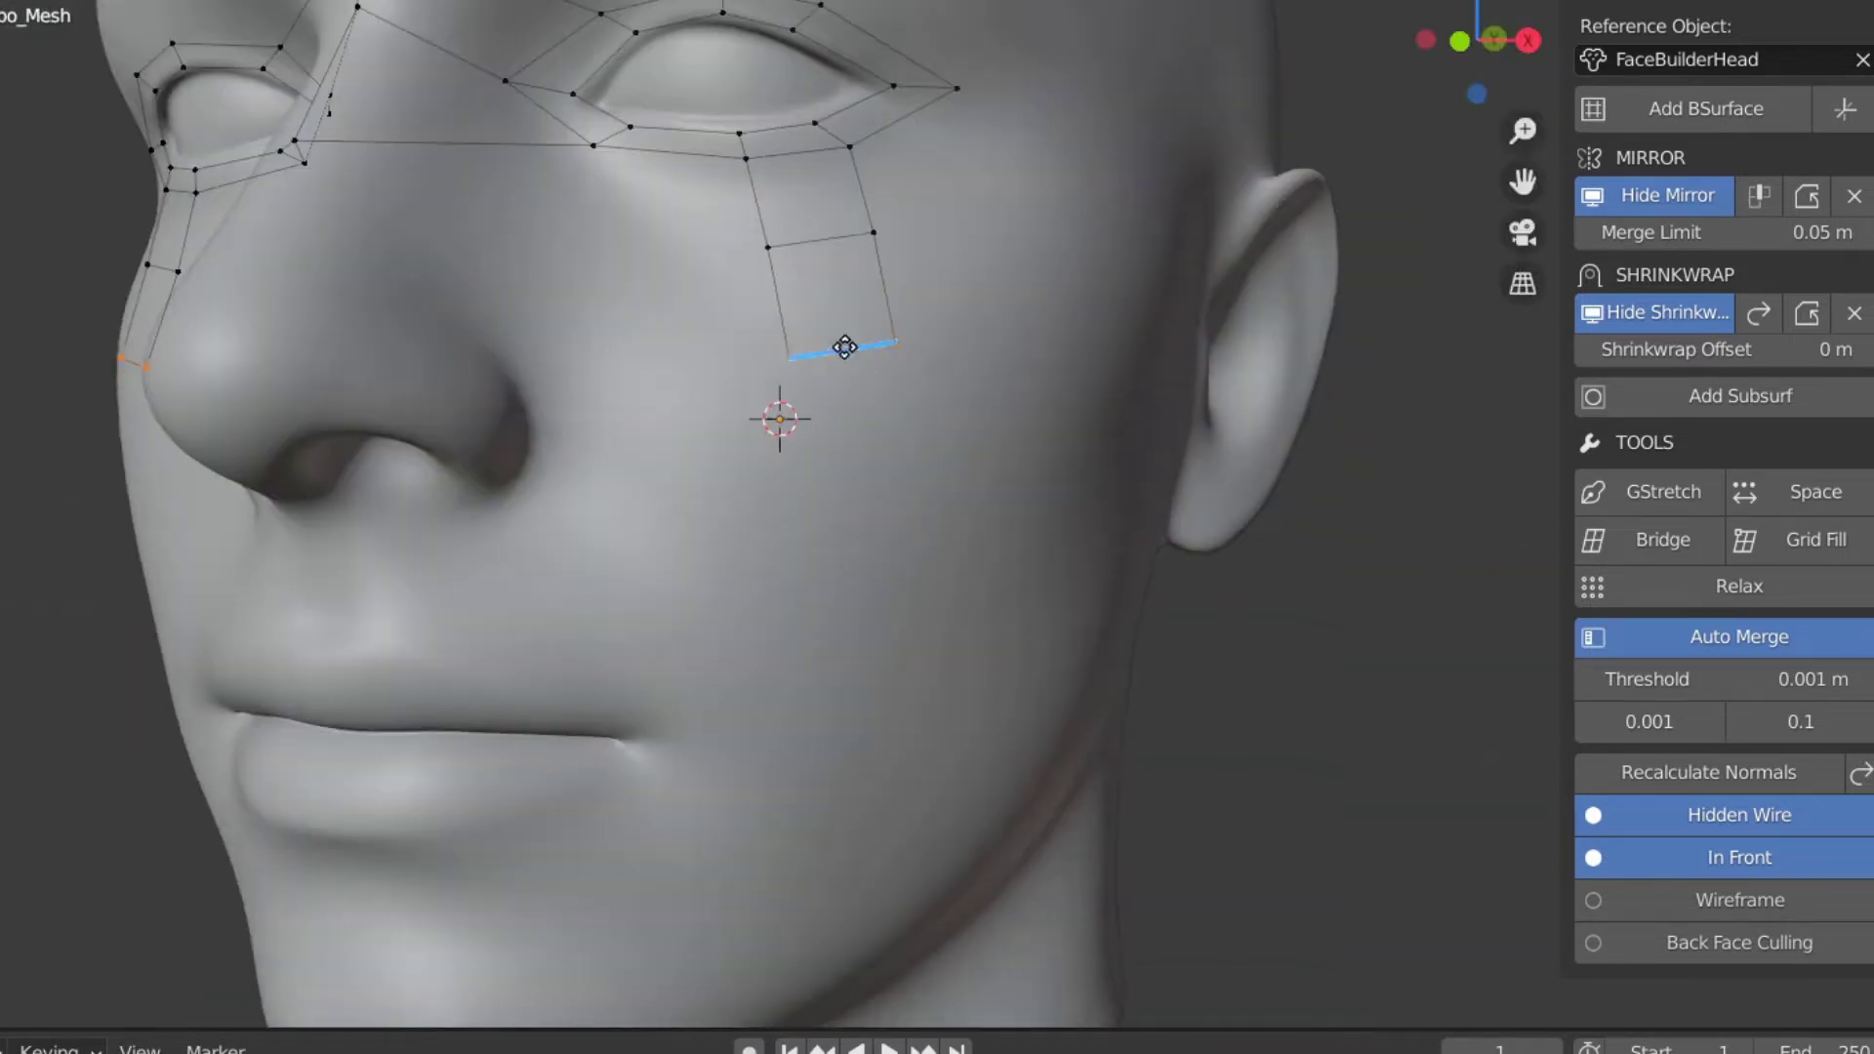
ctrl+right_click(852, 474)
ctrl+right_click(857, 593)
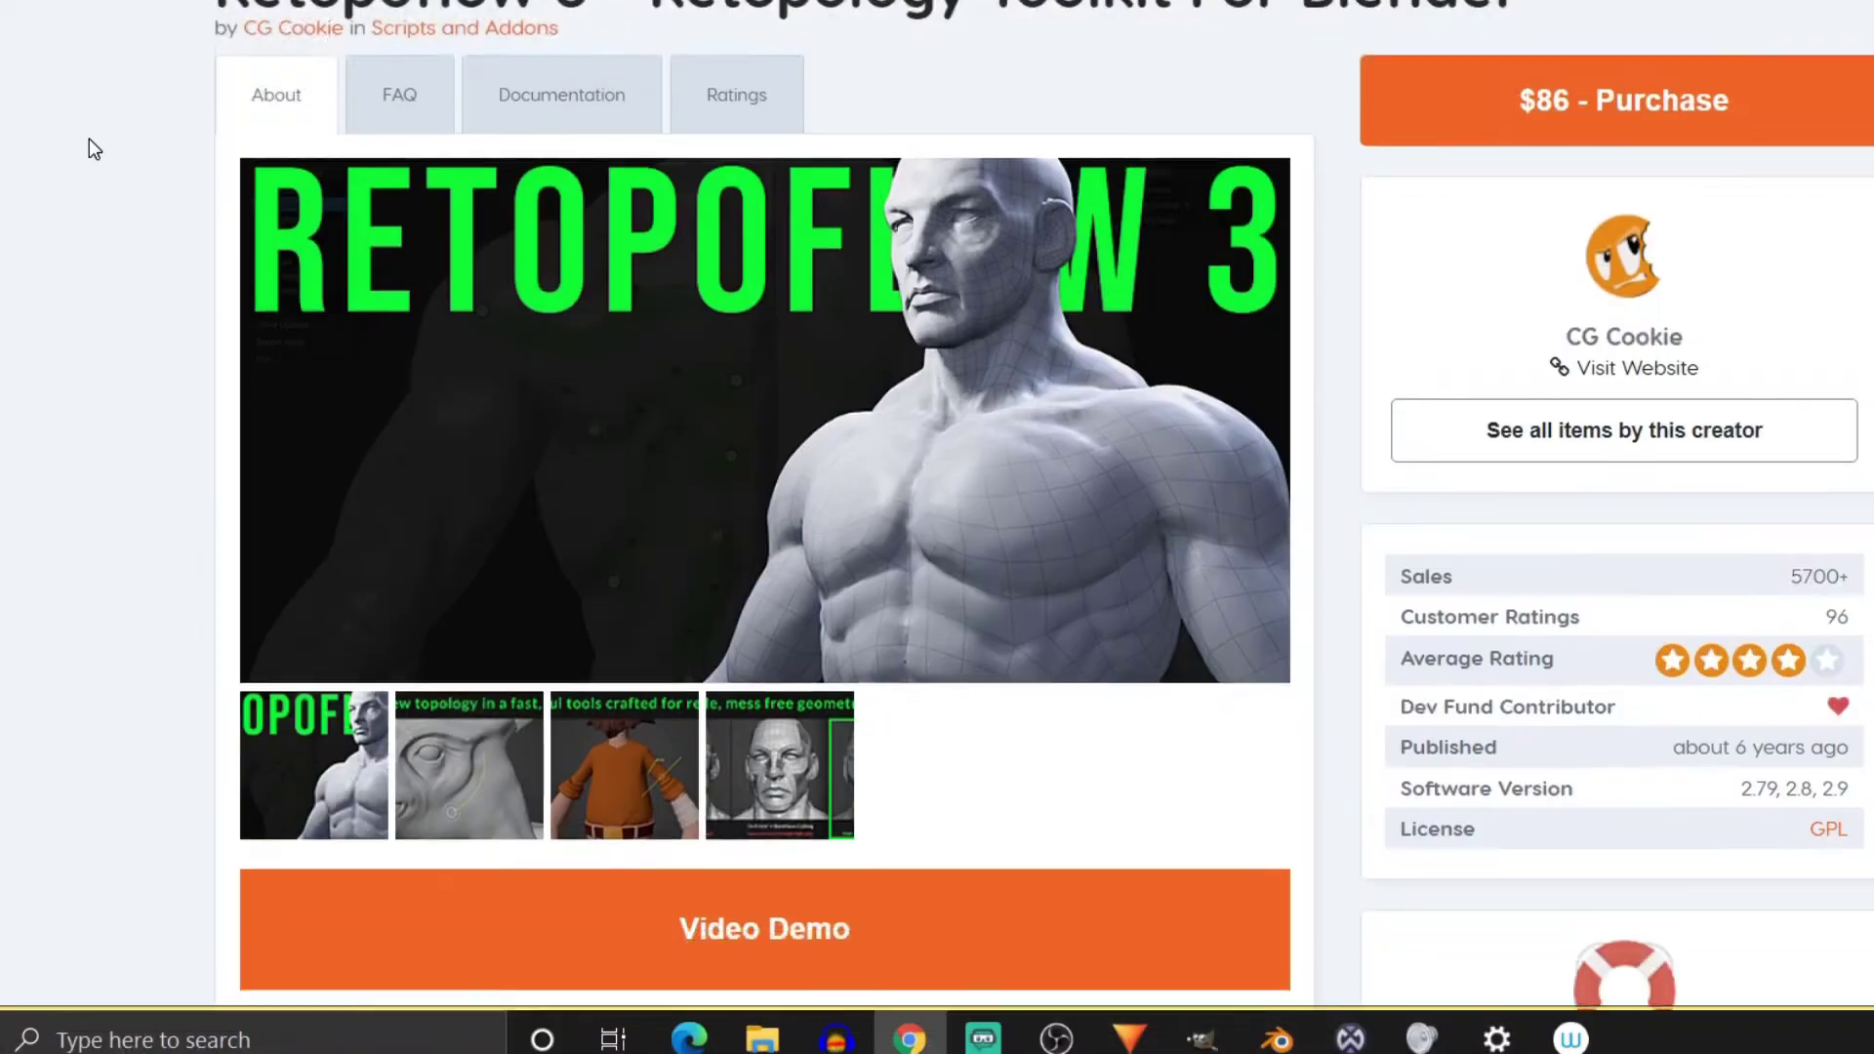
- Scroll the RetopoFlow Blender Market page down to its $86 Purchase button
scroll(92, 146, down, 8)
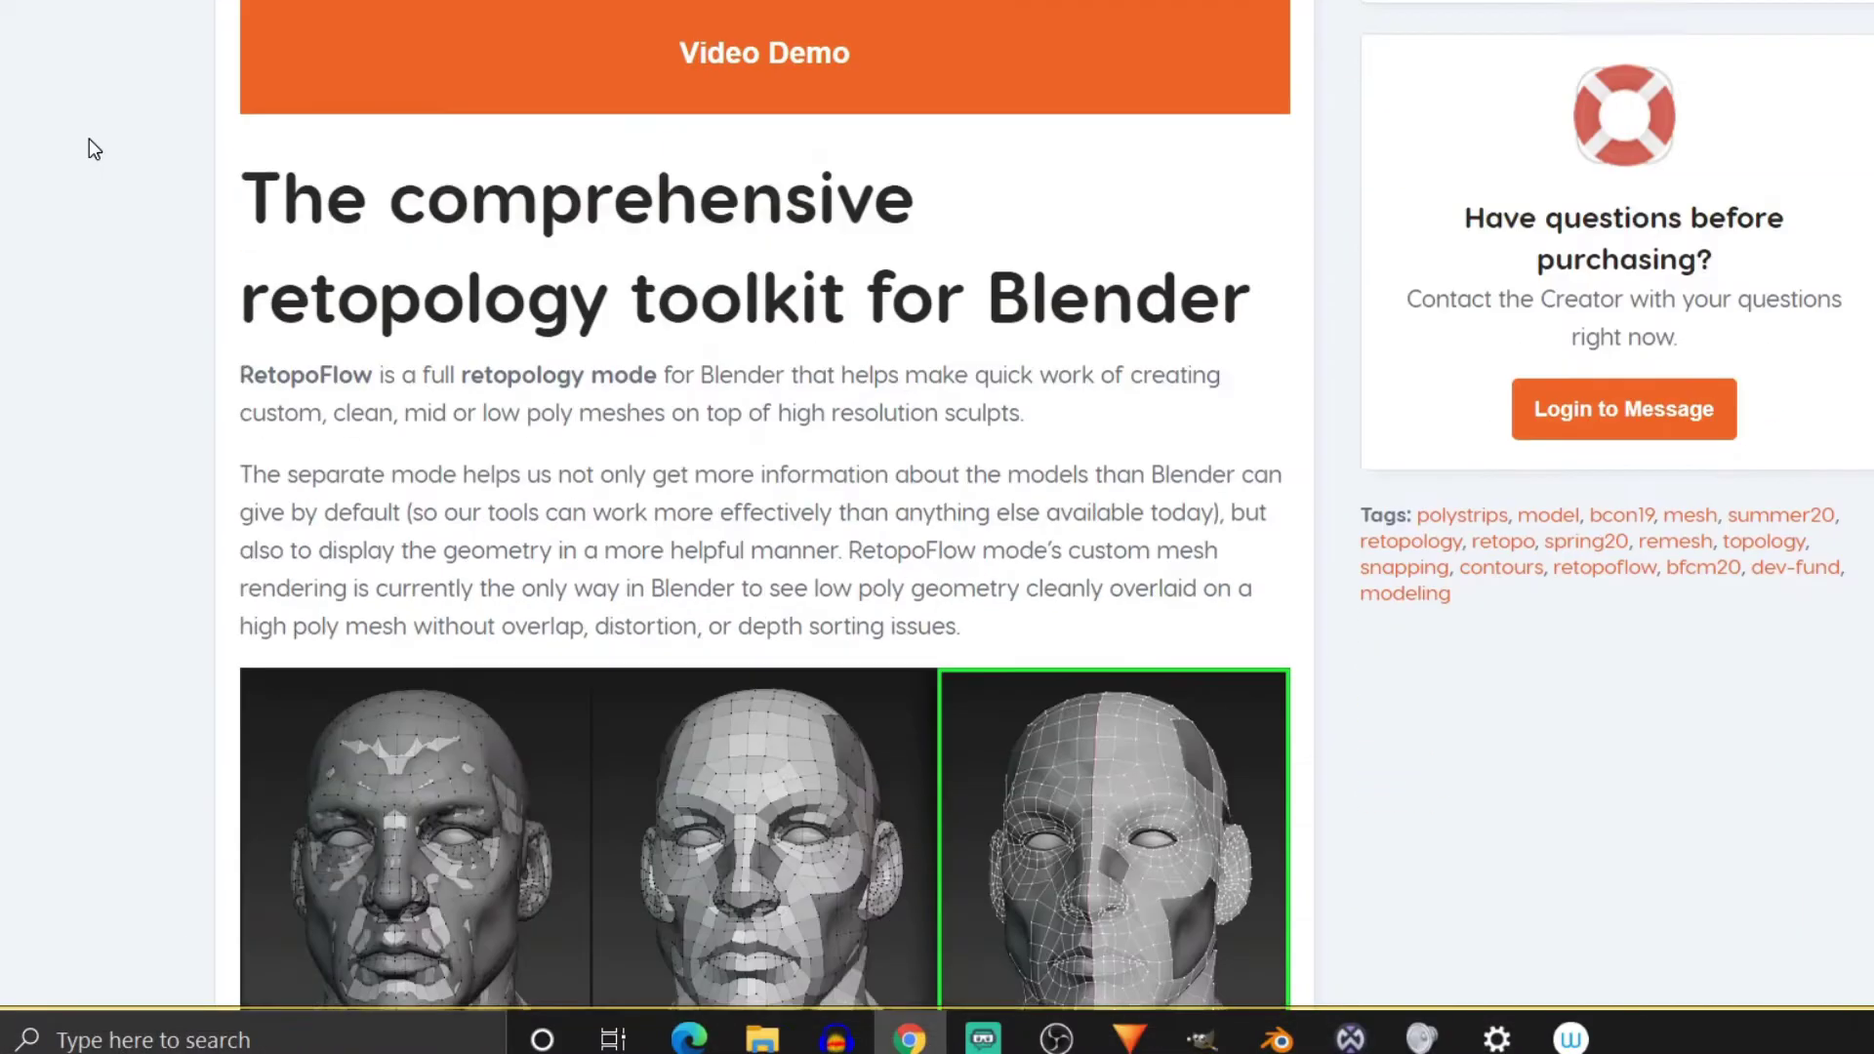
scroll(90, 139, down, 16)
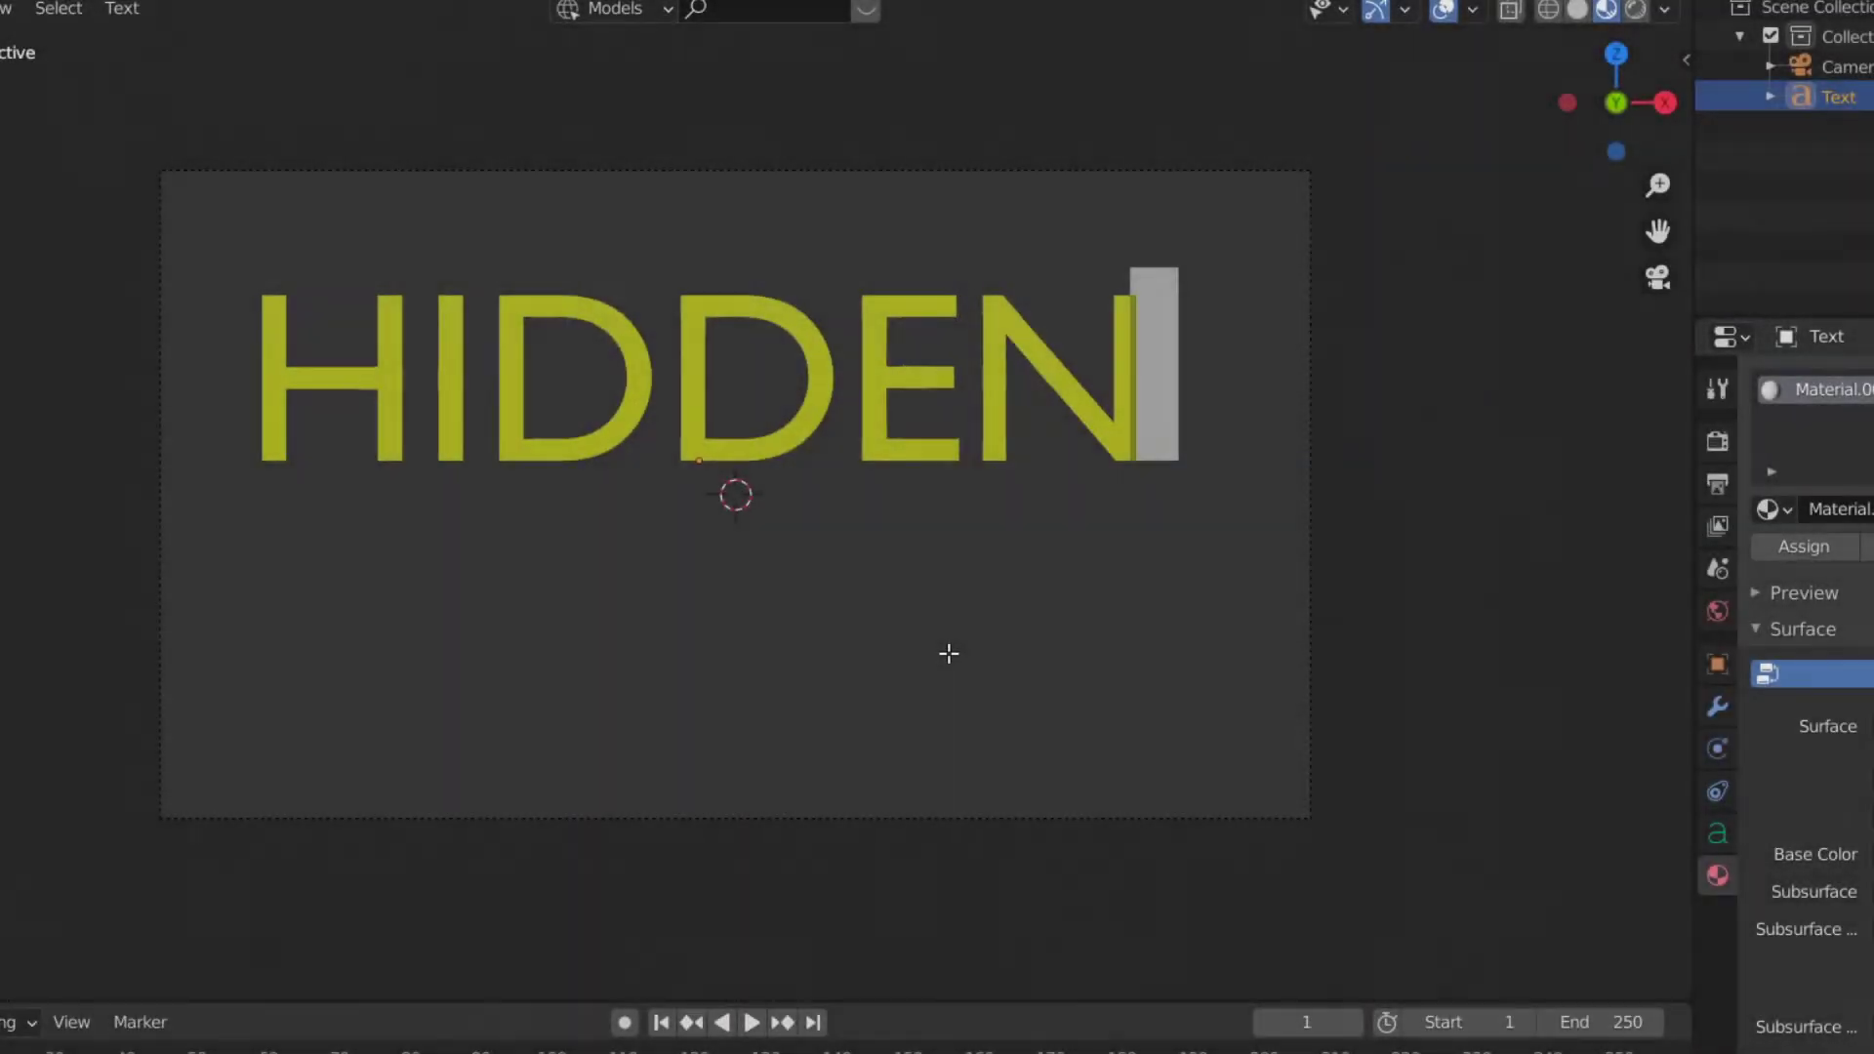
- Add a new text line 'FREE!!!!' with a long run of exclamation marks under HIDDEN
key(Return)
text(FREE!!!!)
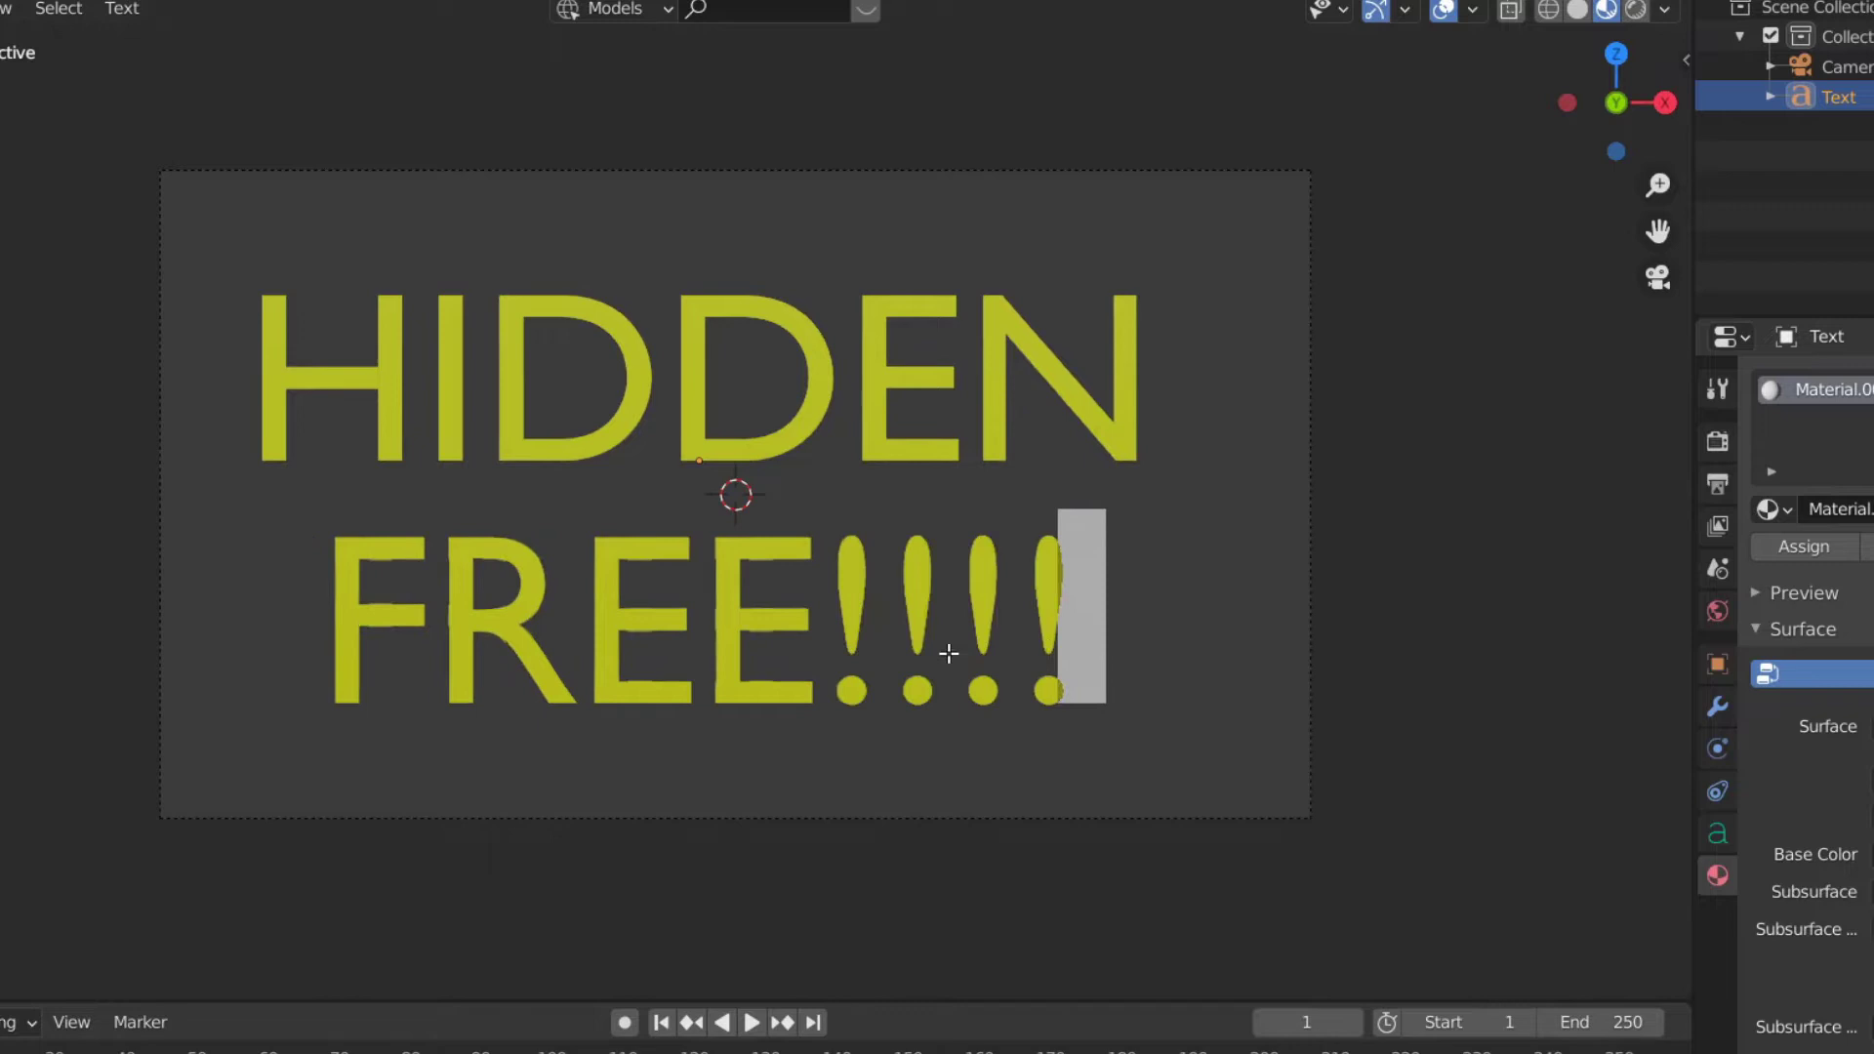
text(!!!!!!!!!!!!!!!)
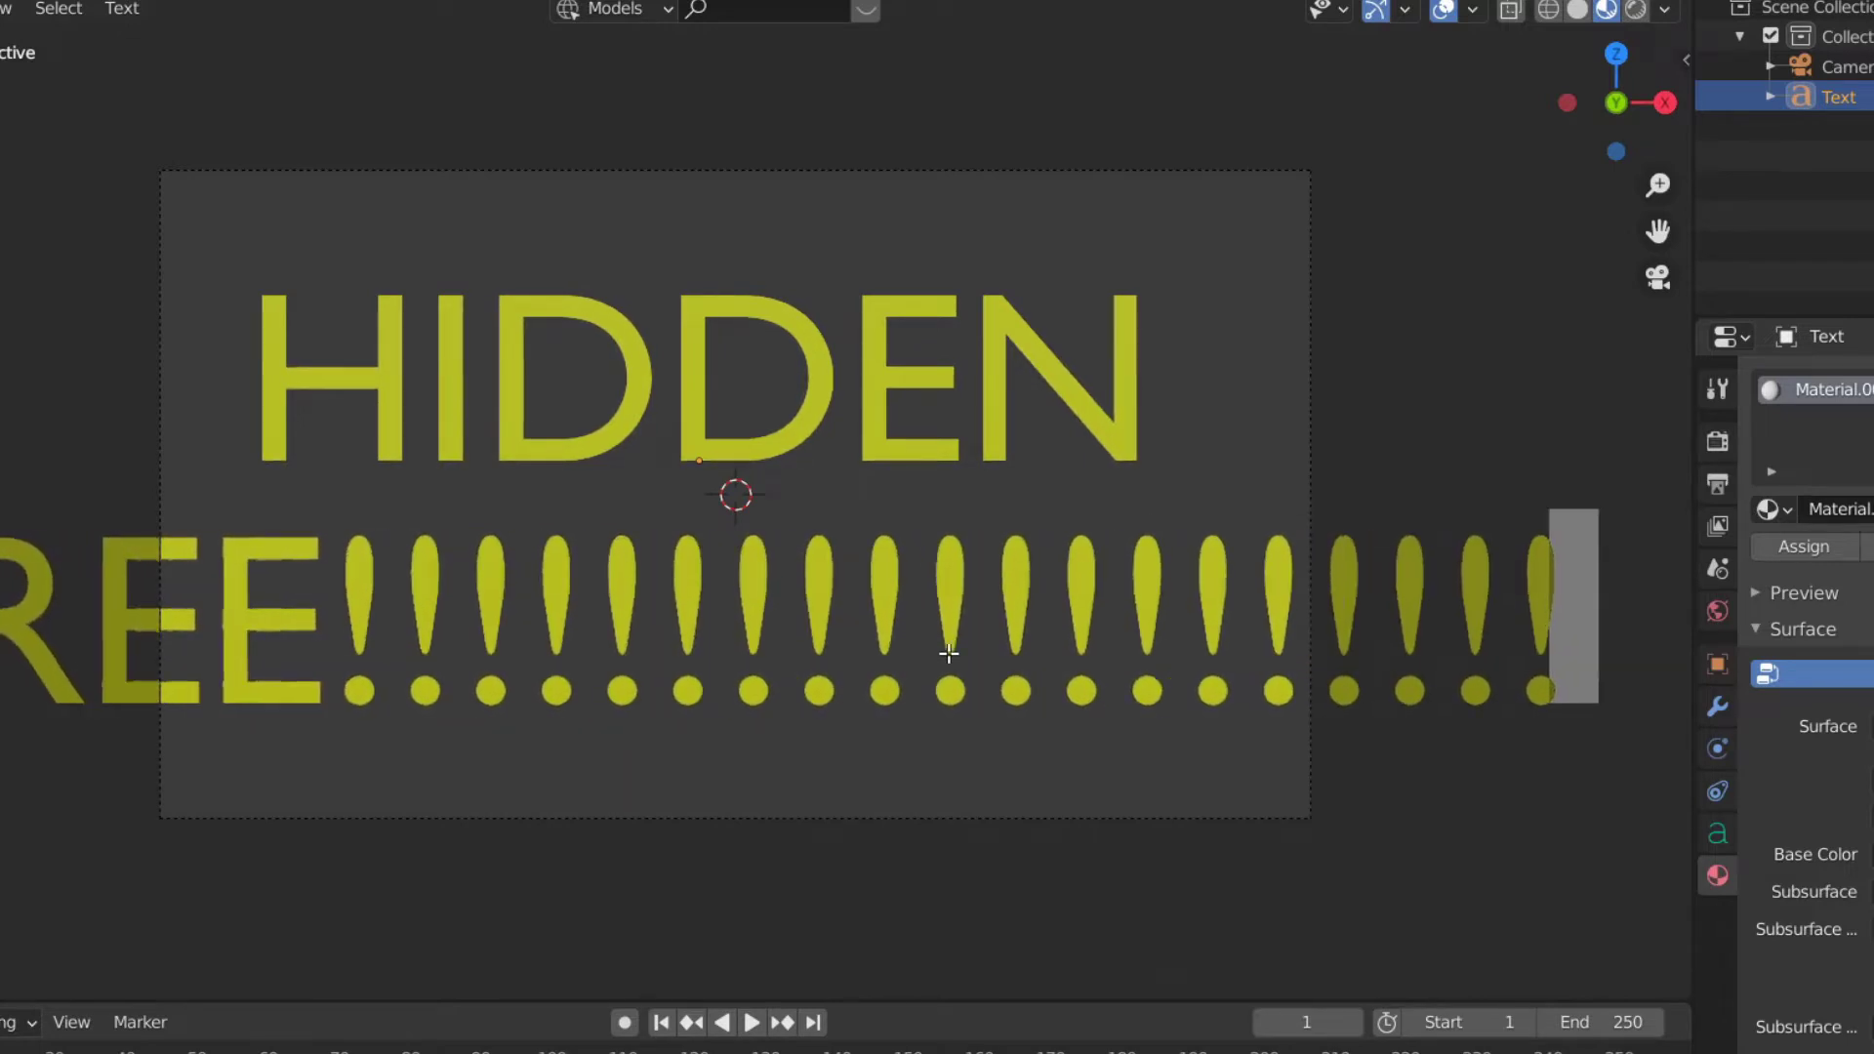
text(!!!!)
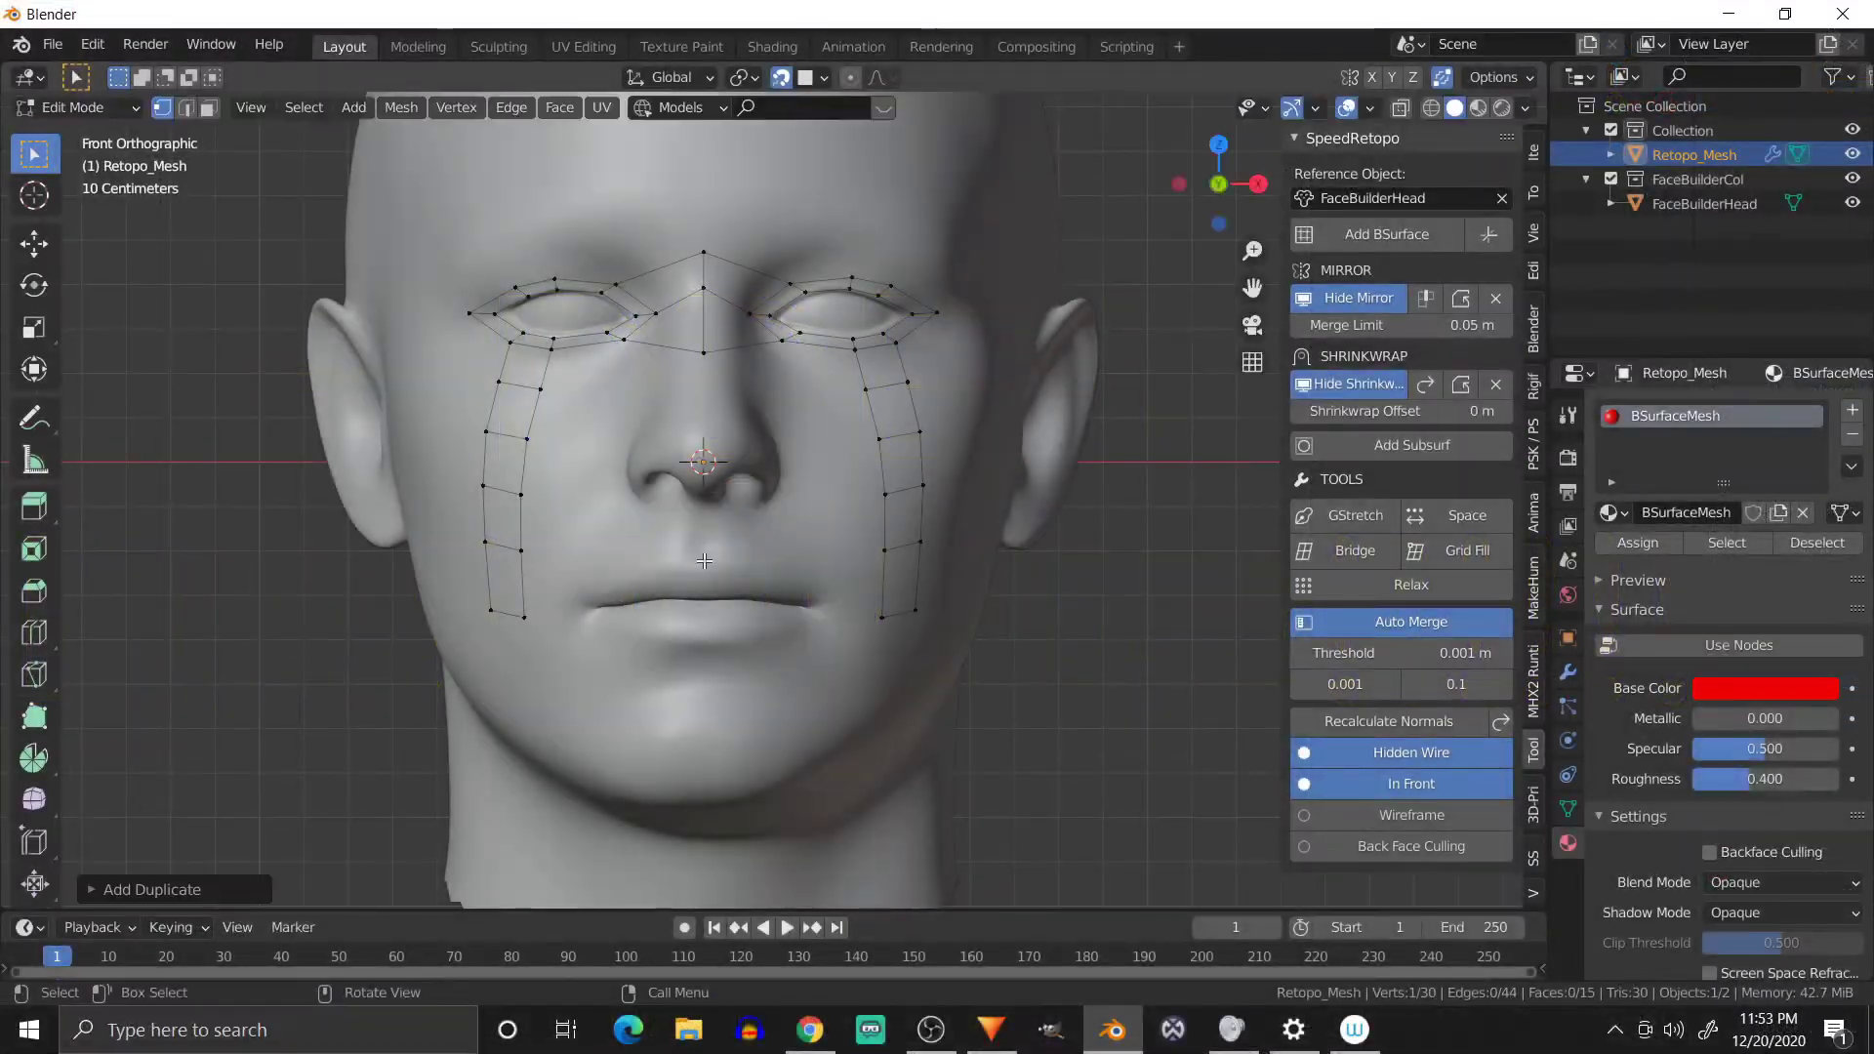
key(e)
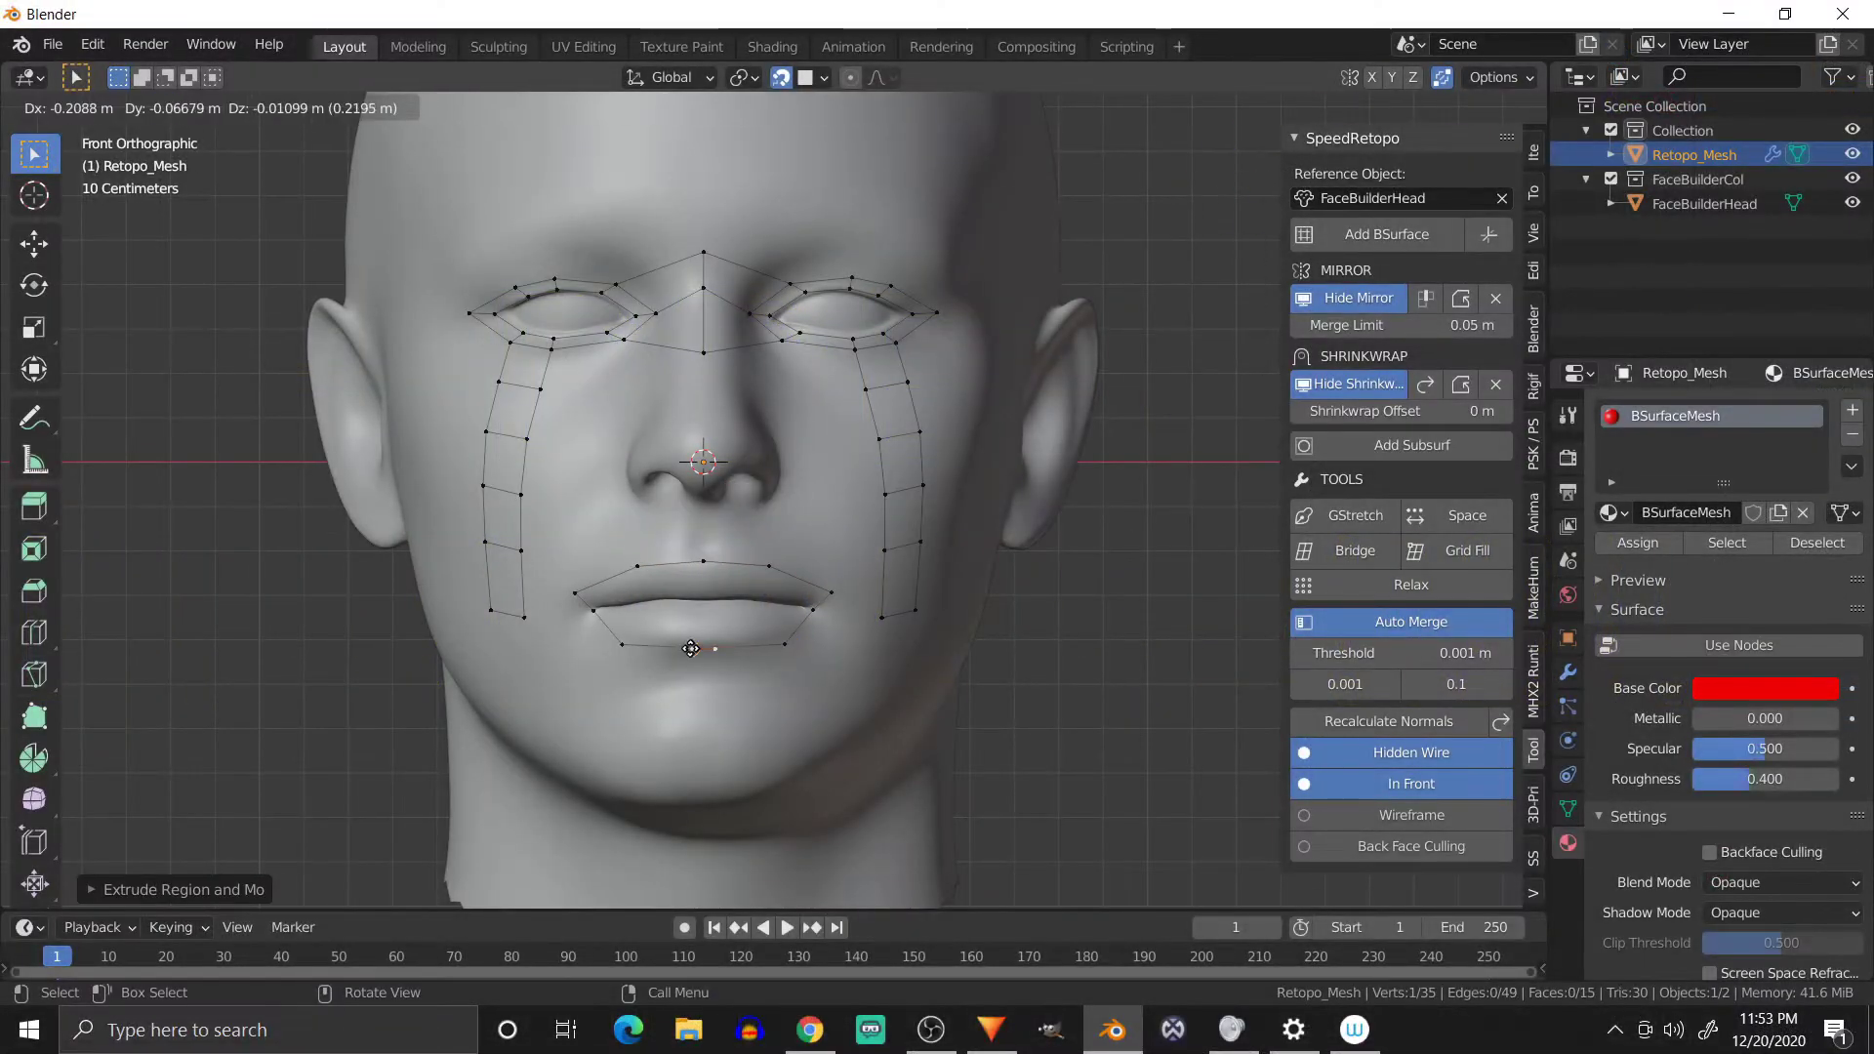
- Confirm the extruded vertices around the lips and bring up the Bsurfaces retopology tools
click(690, 648)
scroll(690, 648, up, 2)
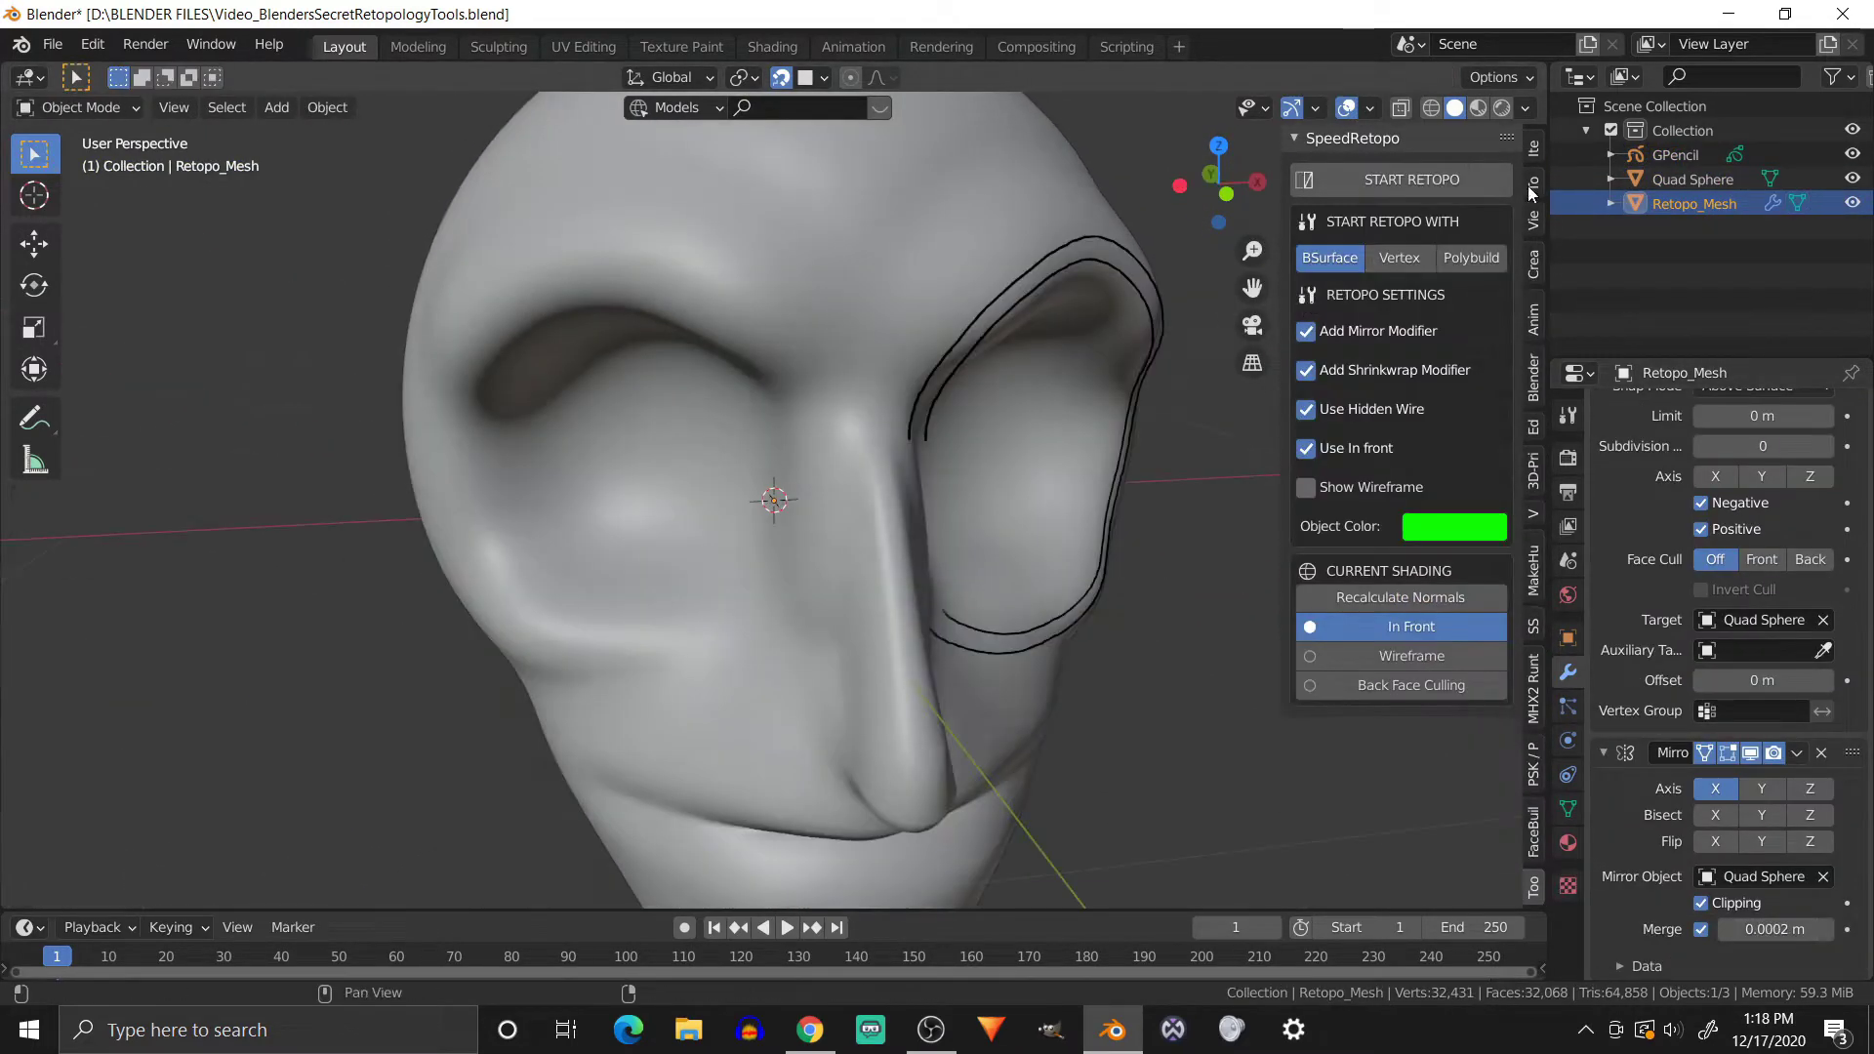
click(1531, 192)
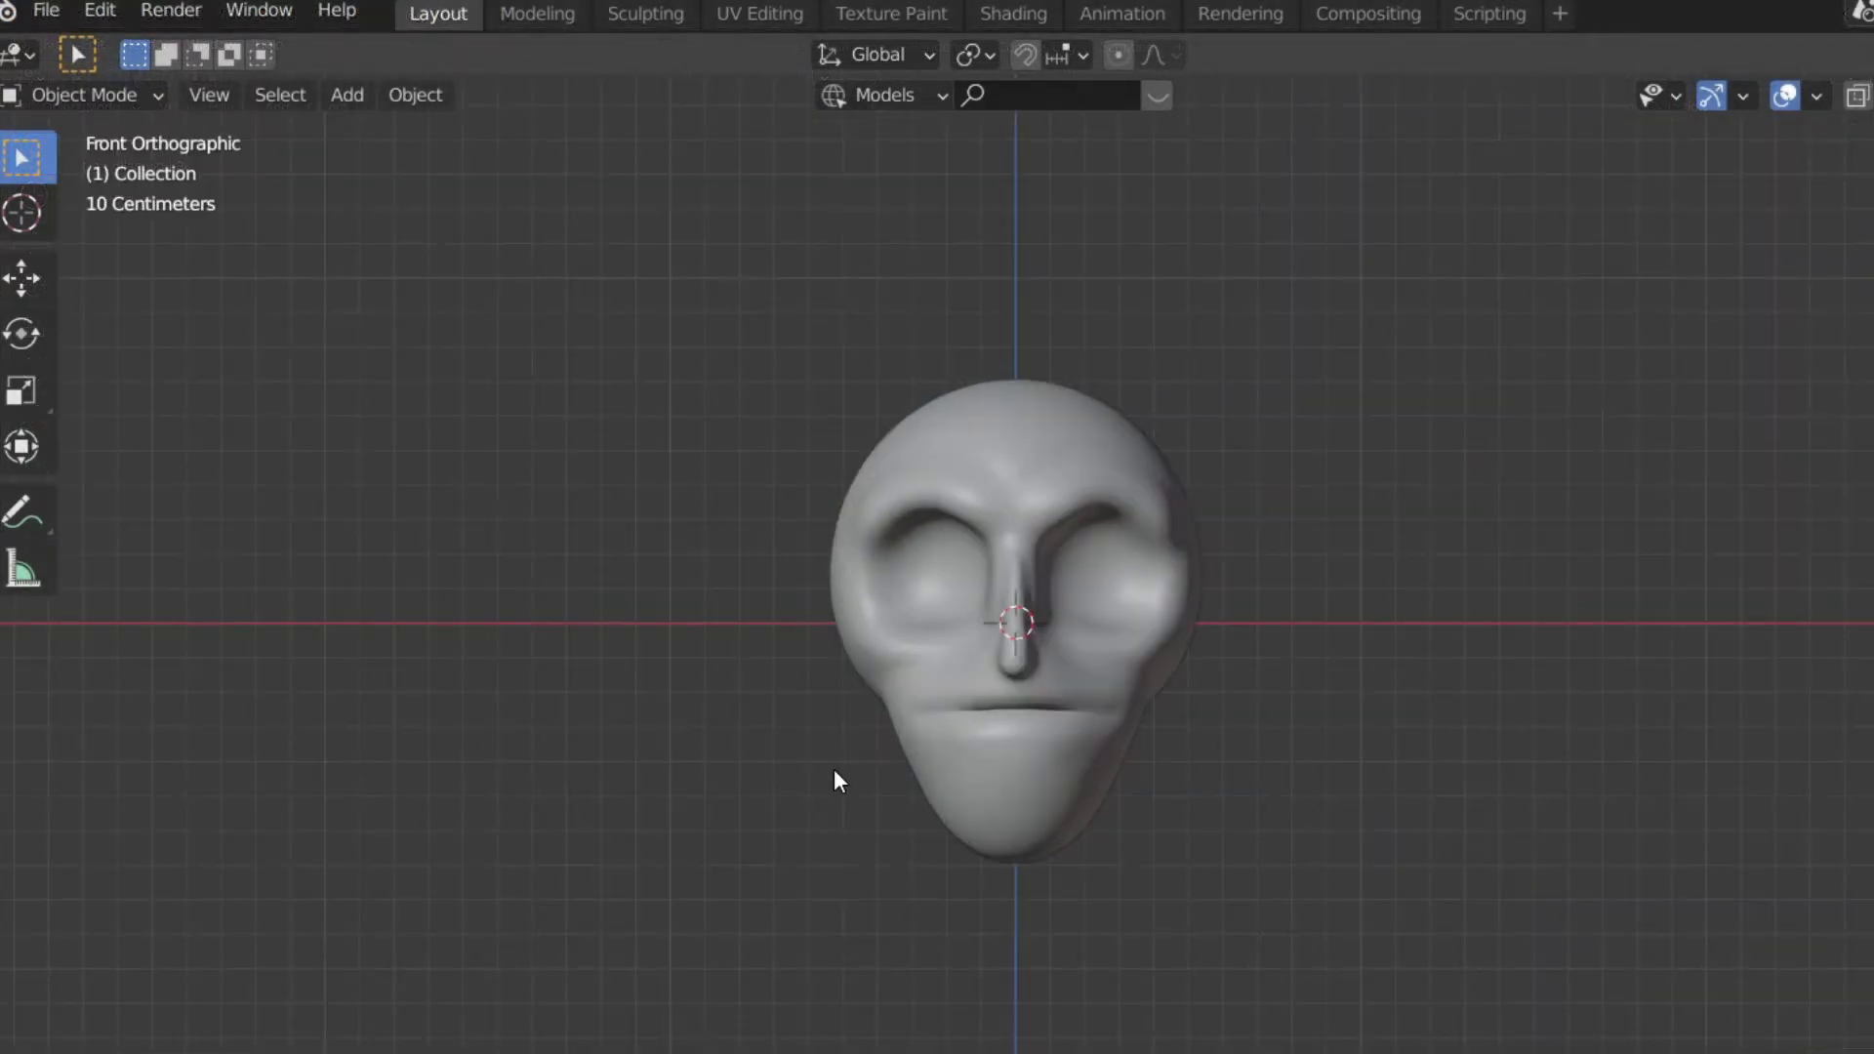
scroll(834, 769, up, 5)
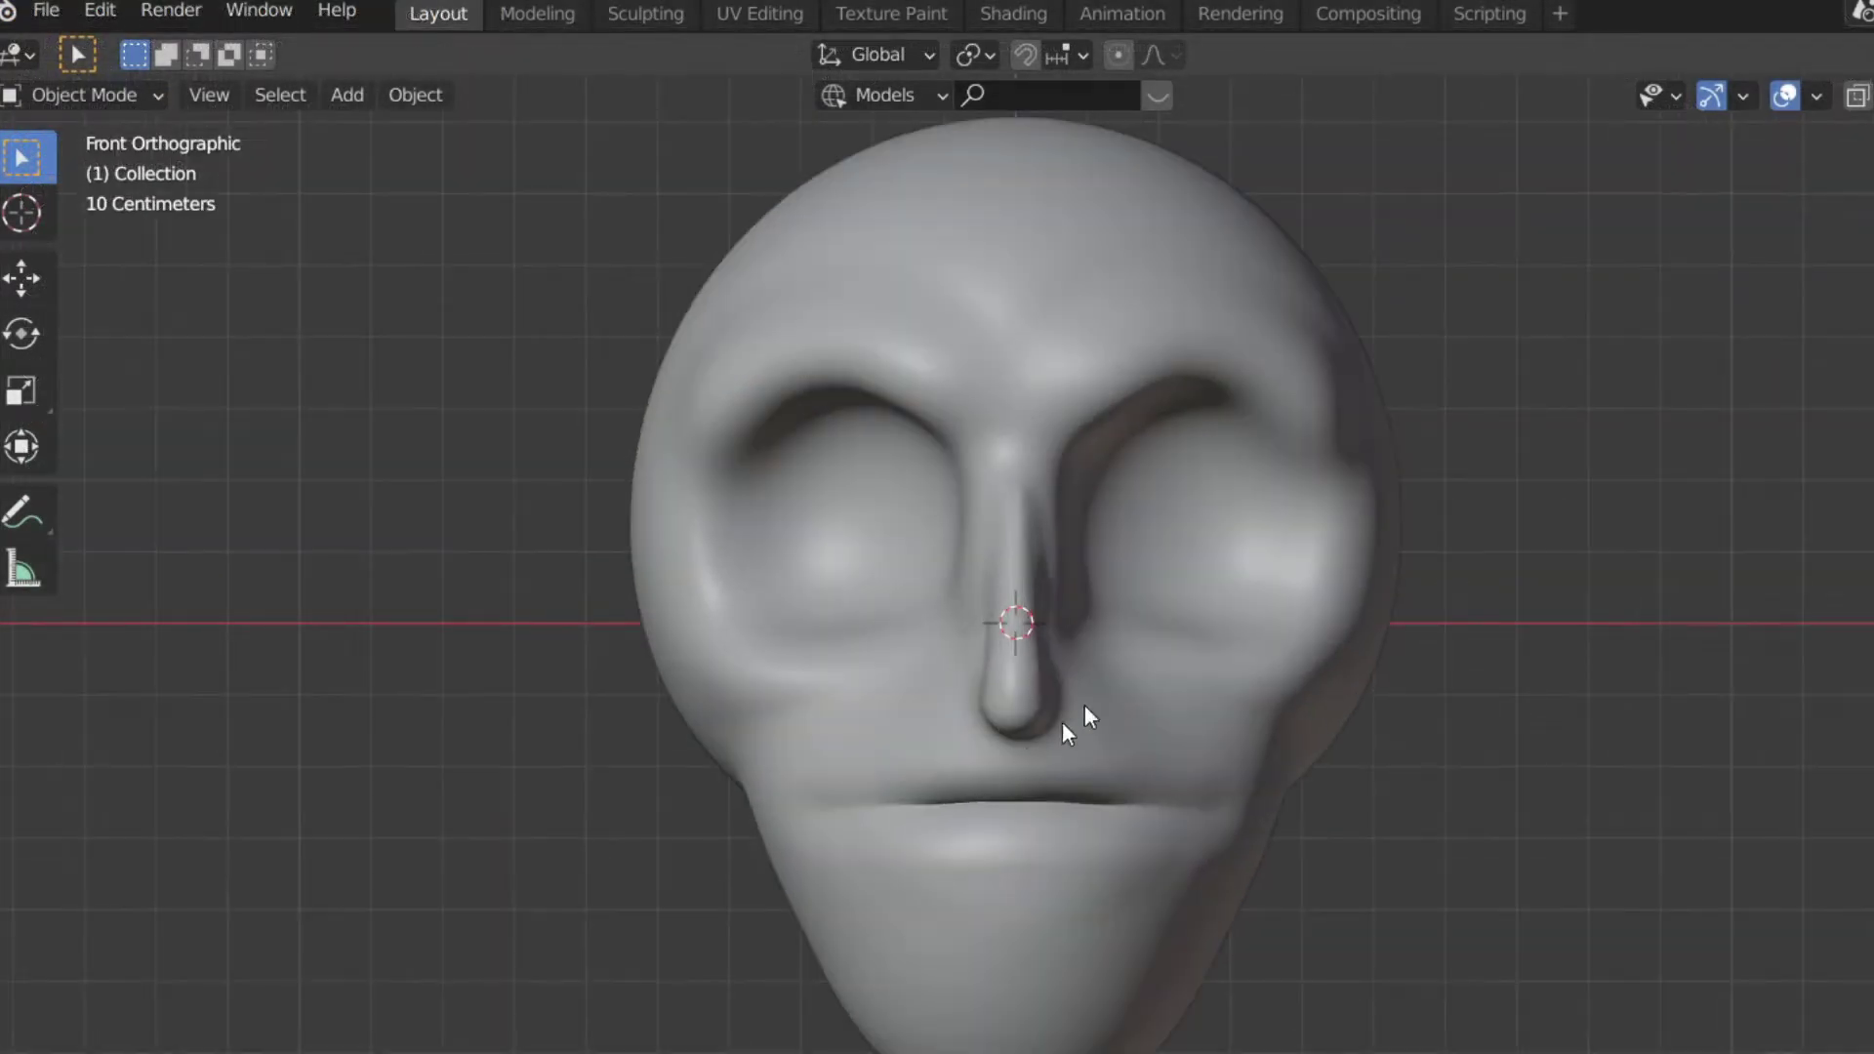
scroll(1170, 660, down, 3)
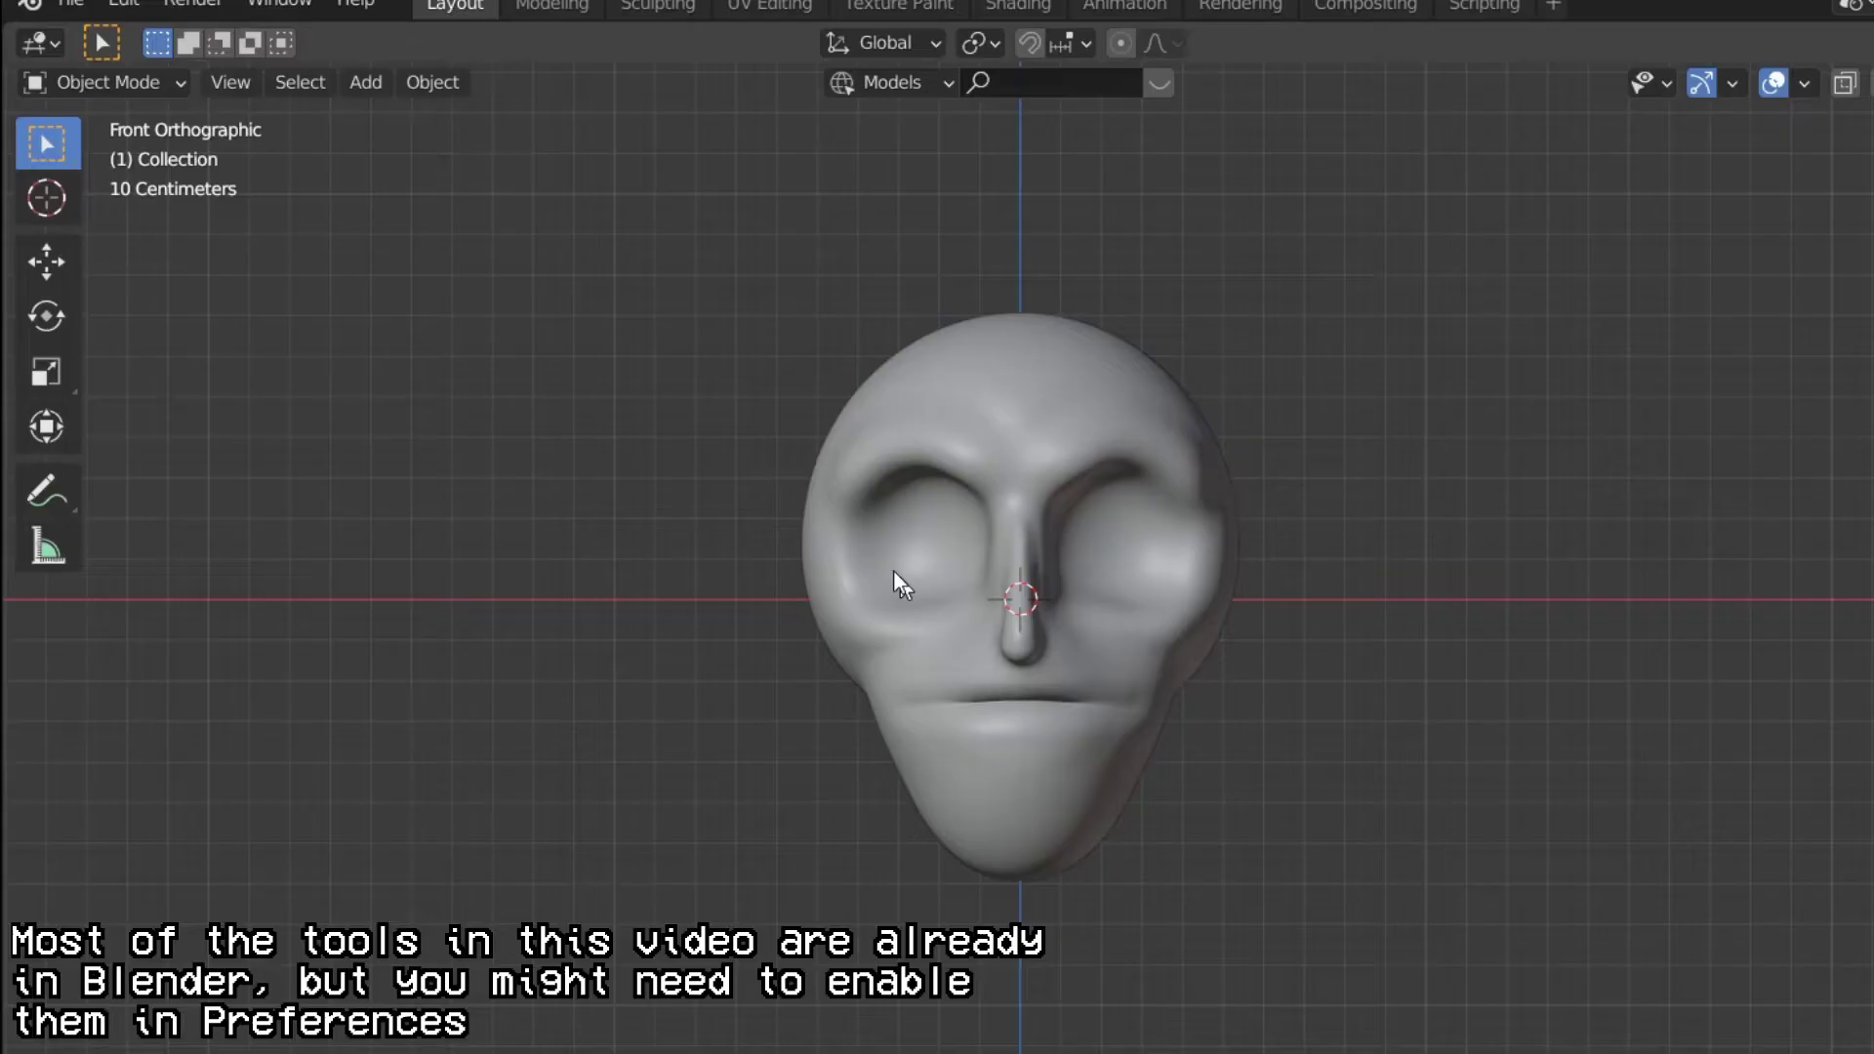
- Add a blank grease pencil object to the scene with Shift+A
key(shift+a)
mouse_move(806, 787)
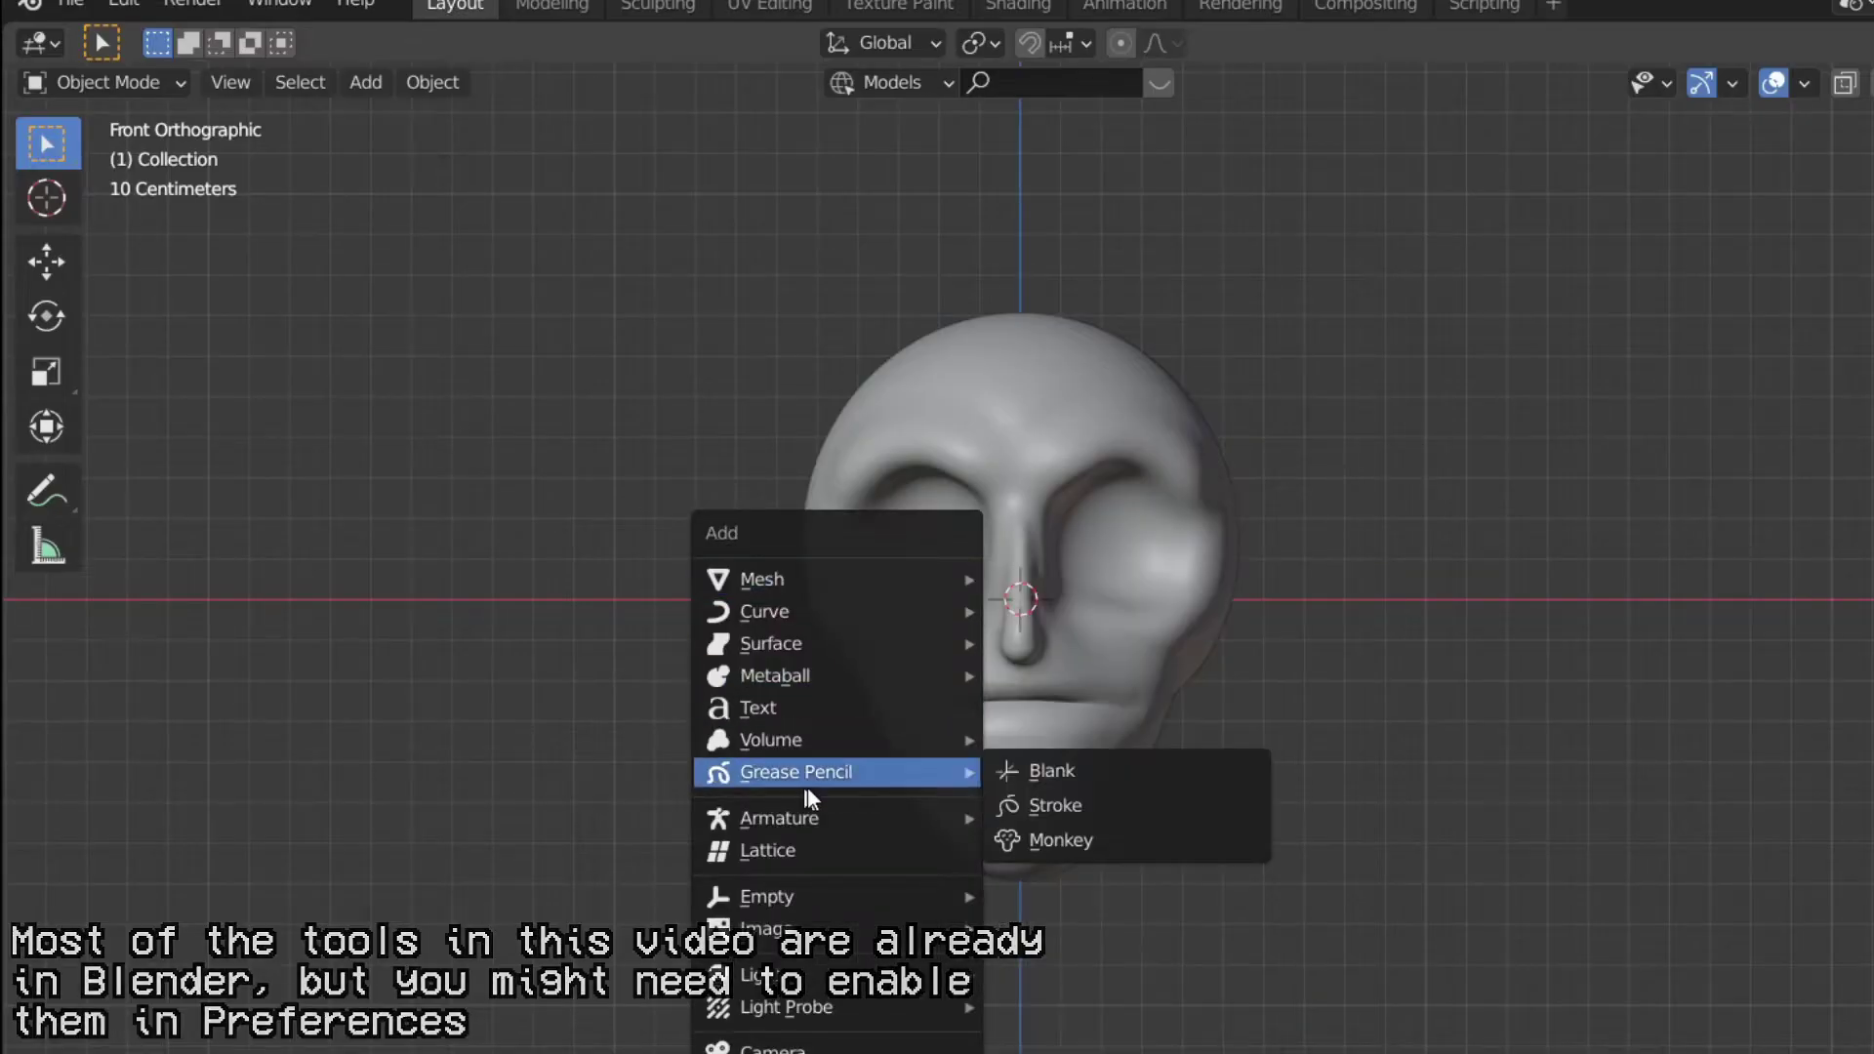
click(1120, 776)
scroll(1138, 747, up, 4)
scroll(1013, 641, down, 2)
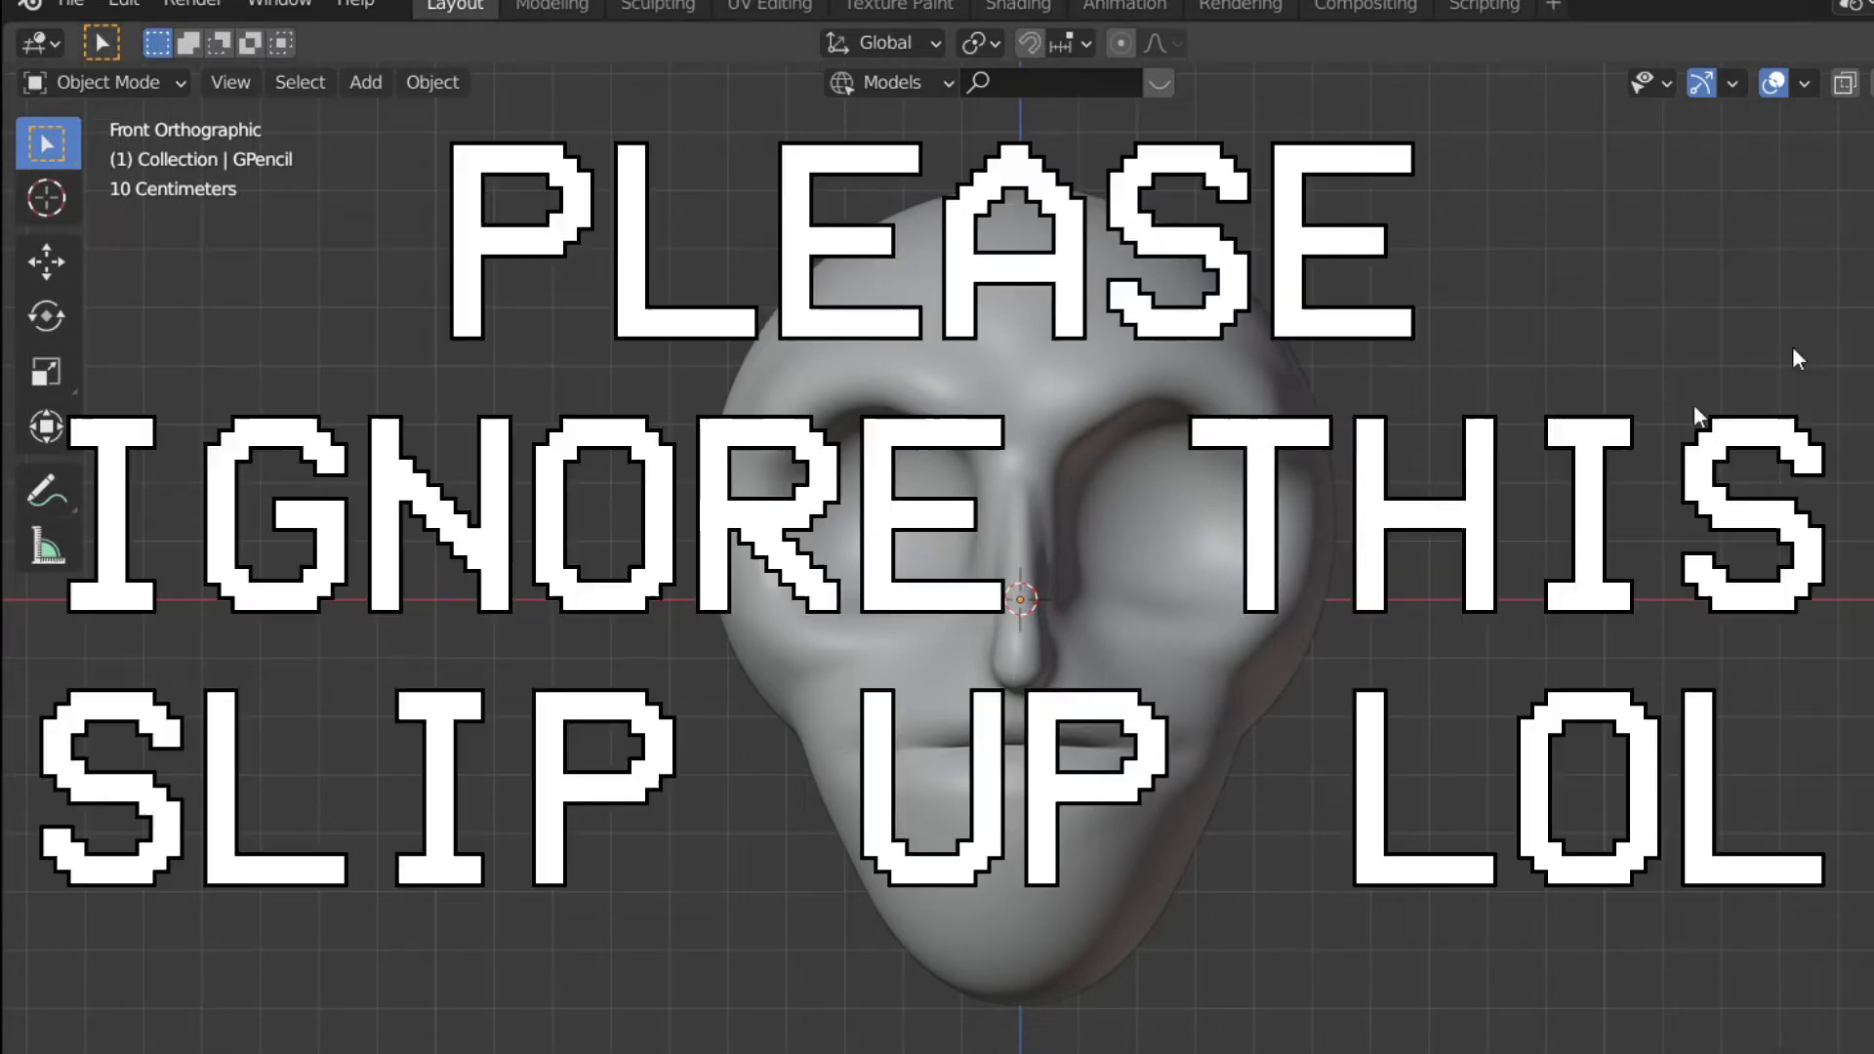
- Switch the grease pencil to Draw mode with Stroke Placement set to Surface
key(ctrl+Tab)
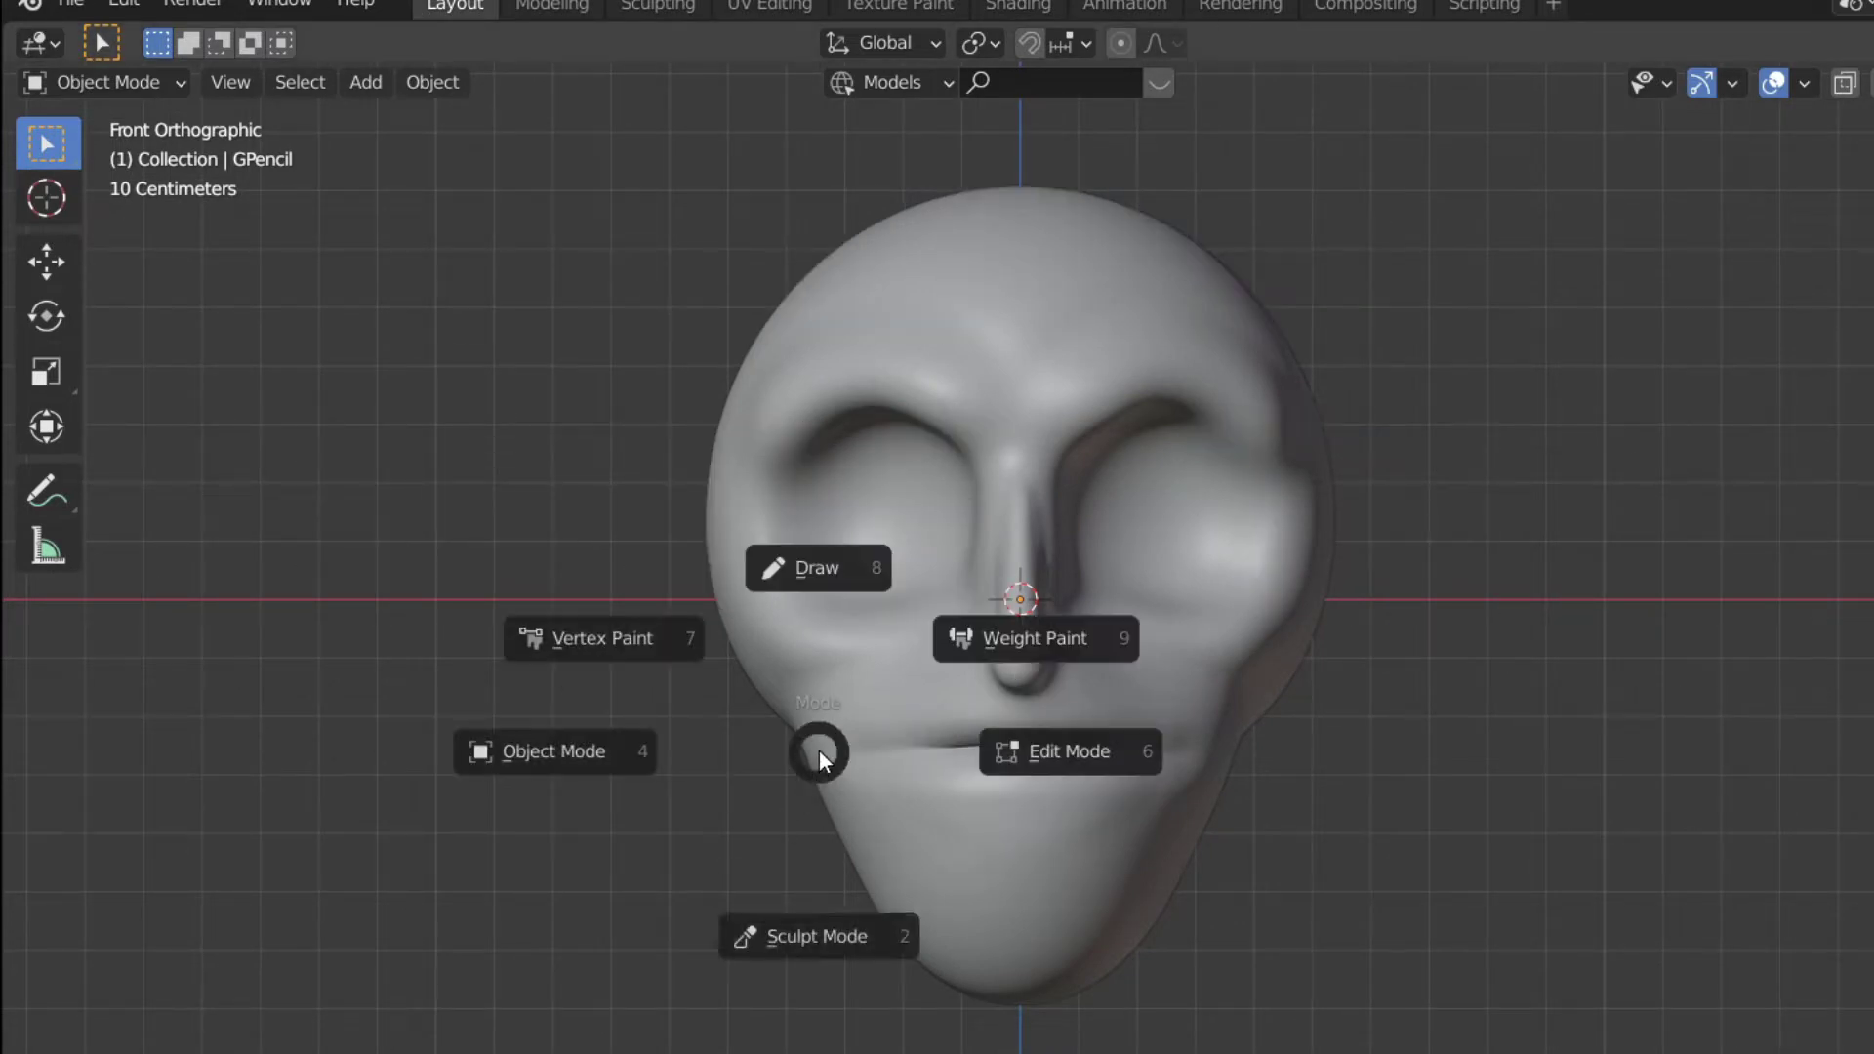
click(816, 570)
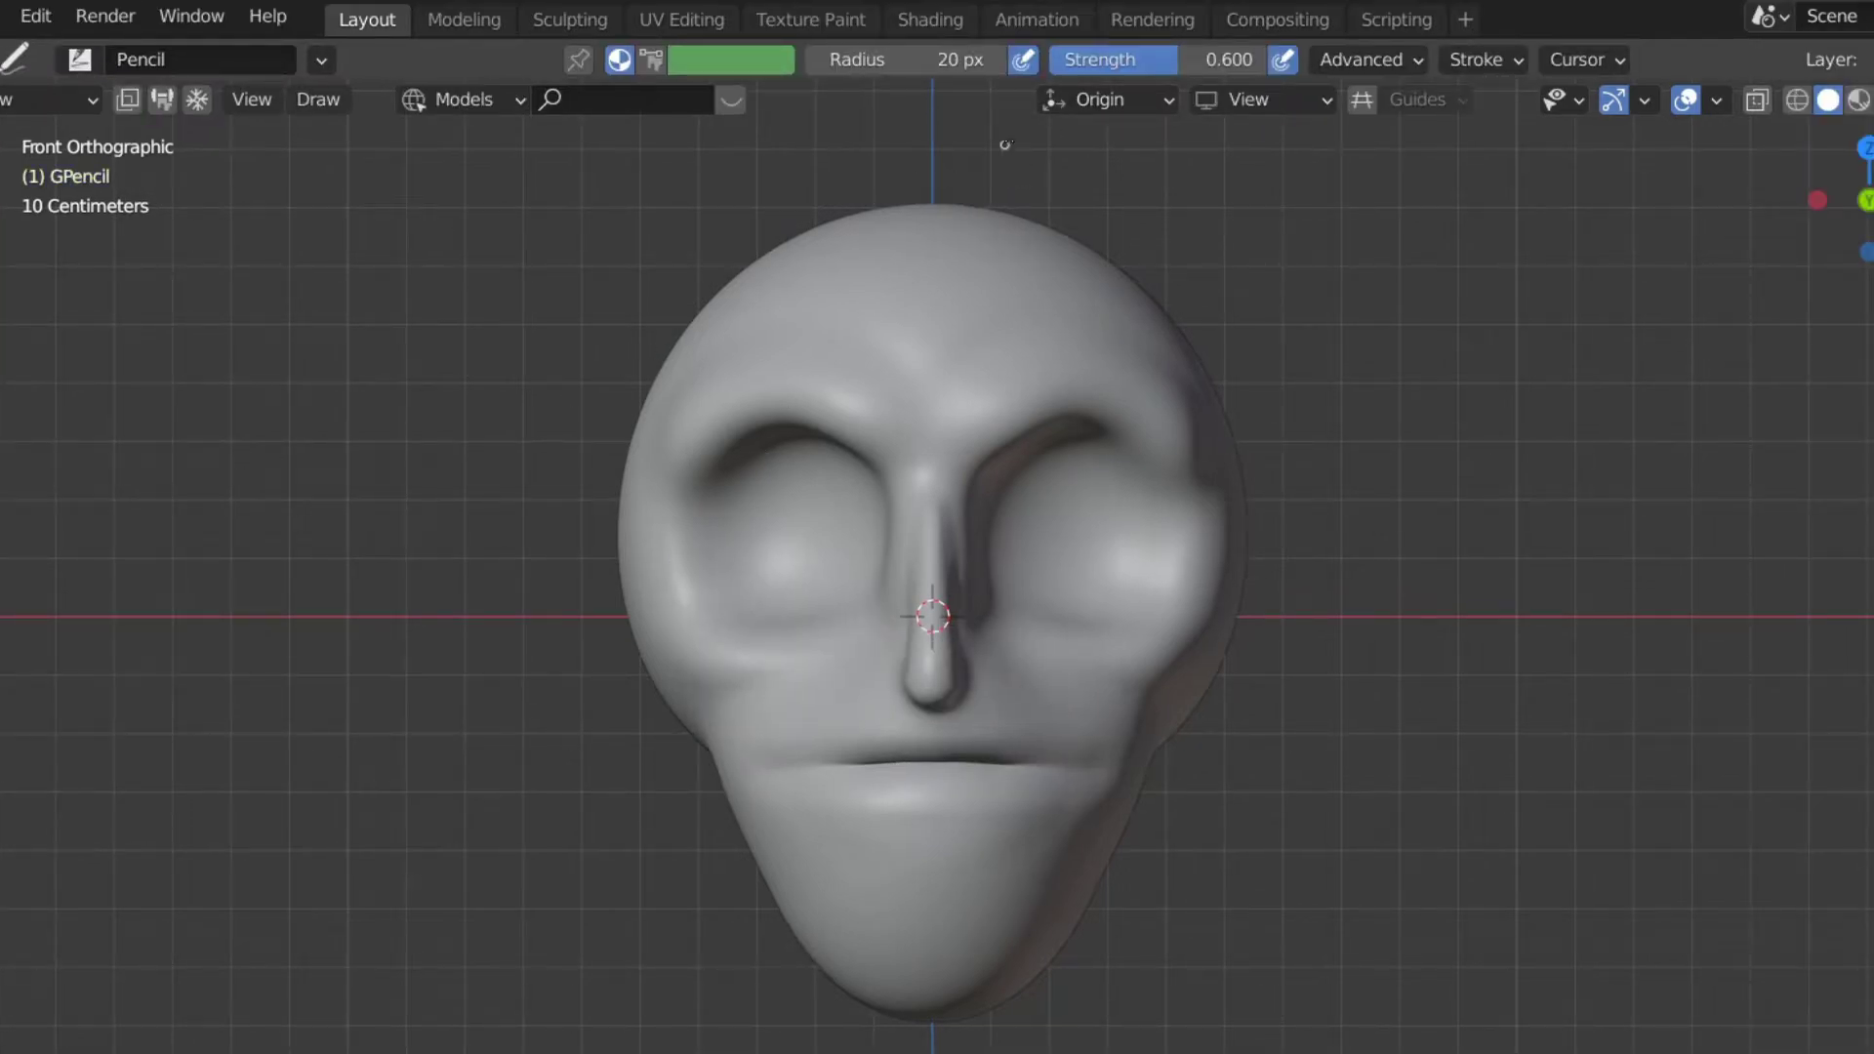
click(1113, 98)
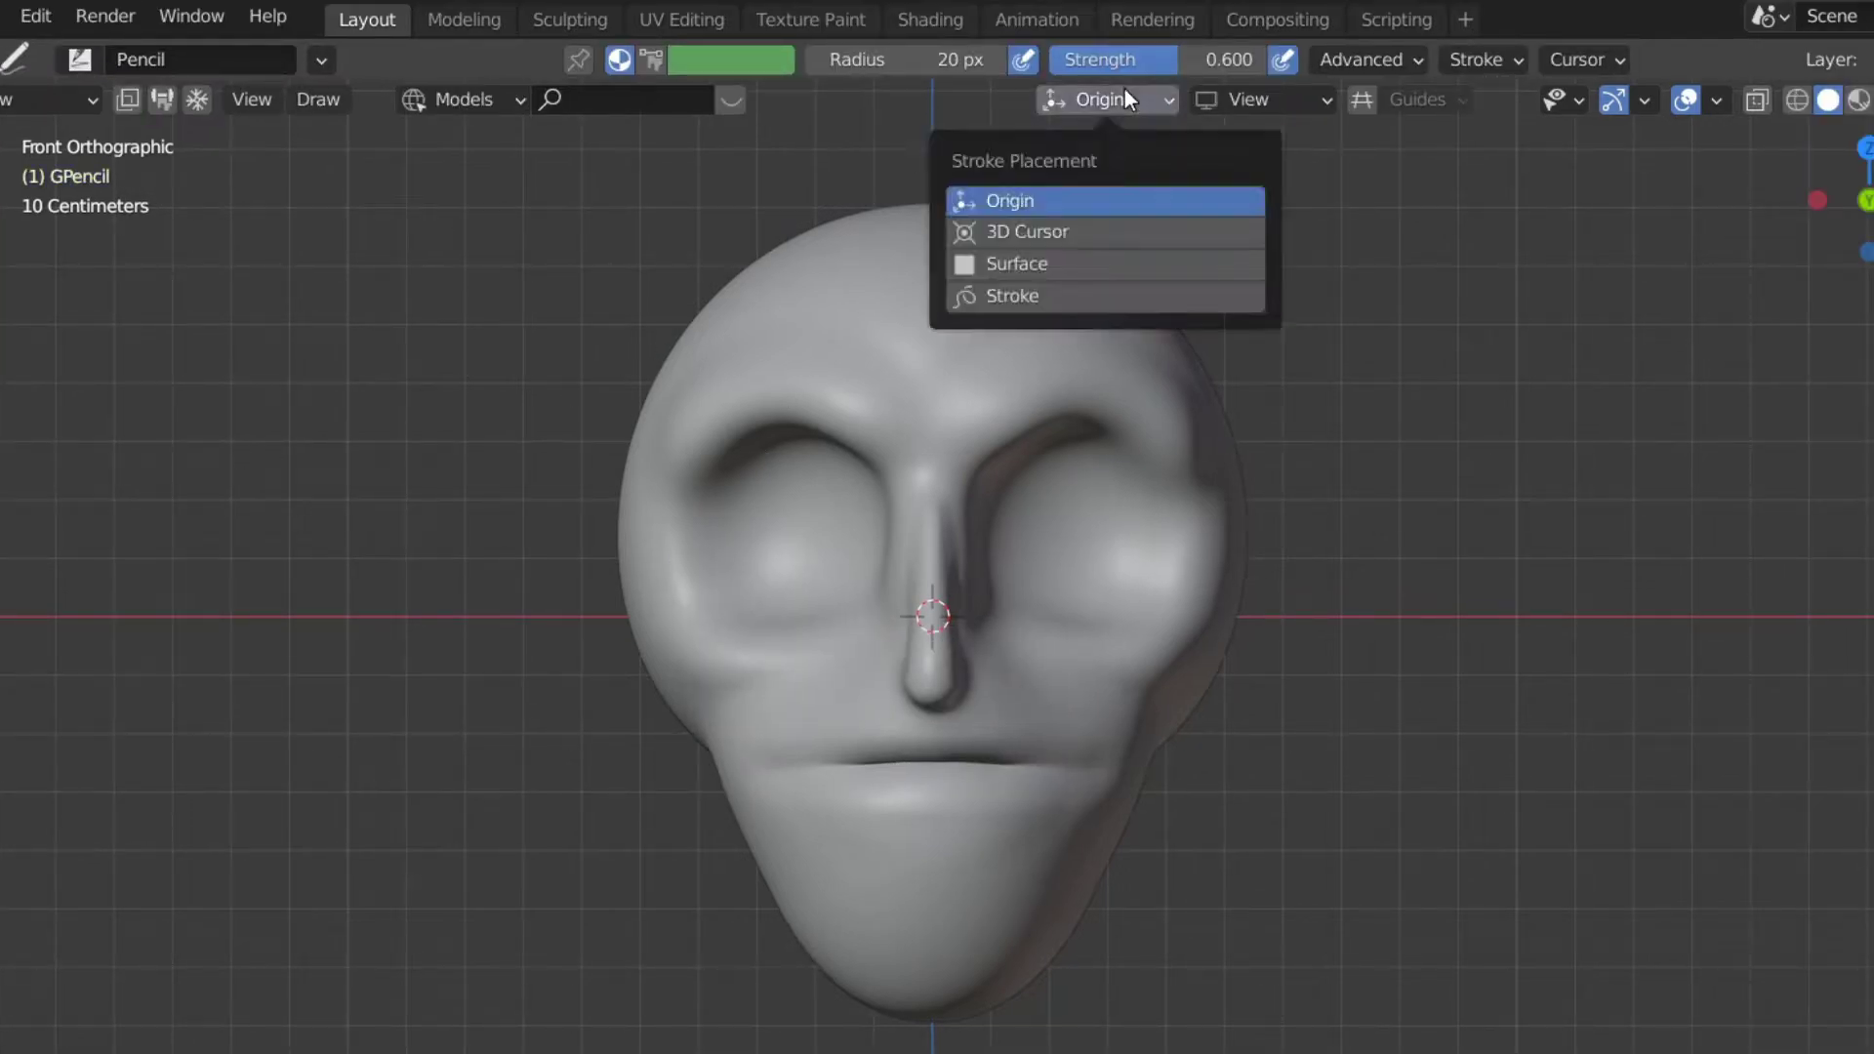
click(1021, 269)
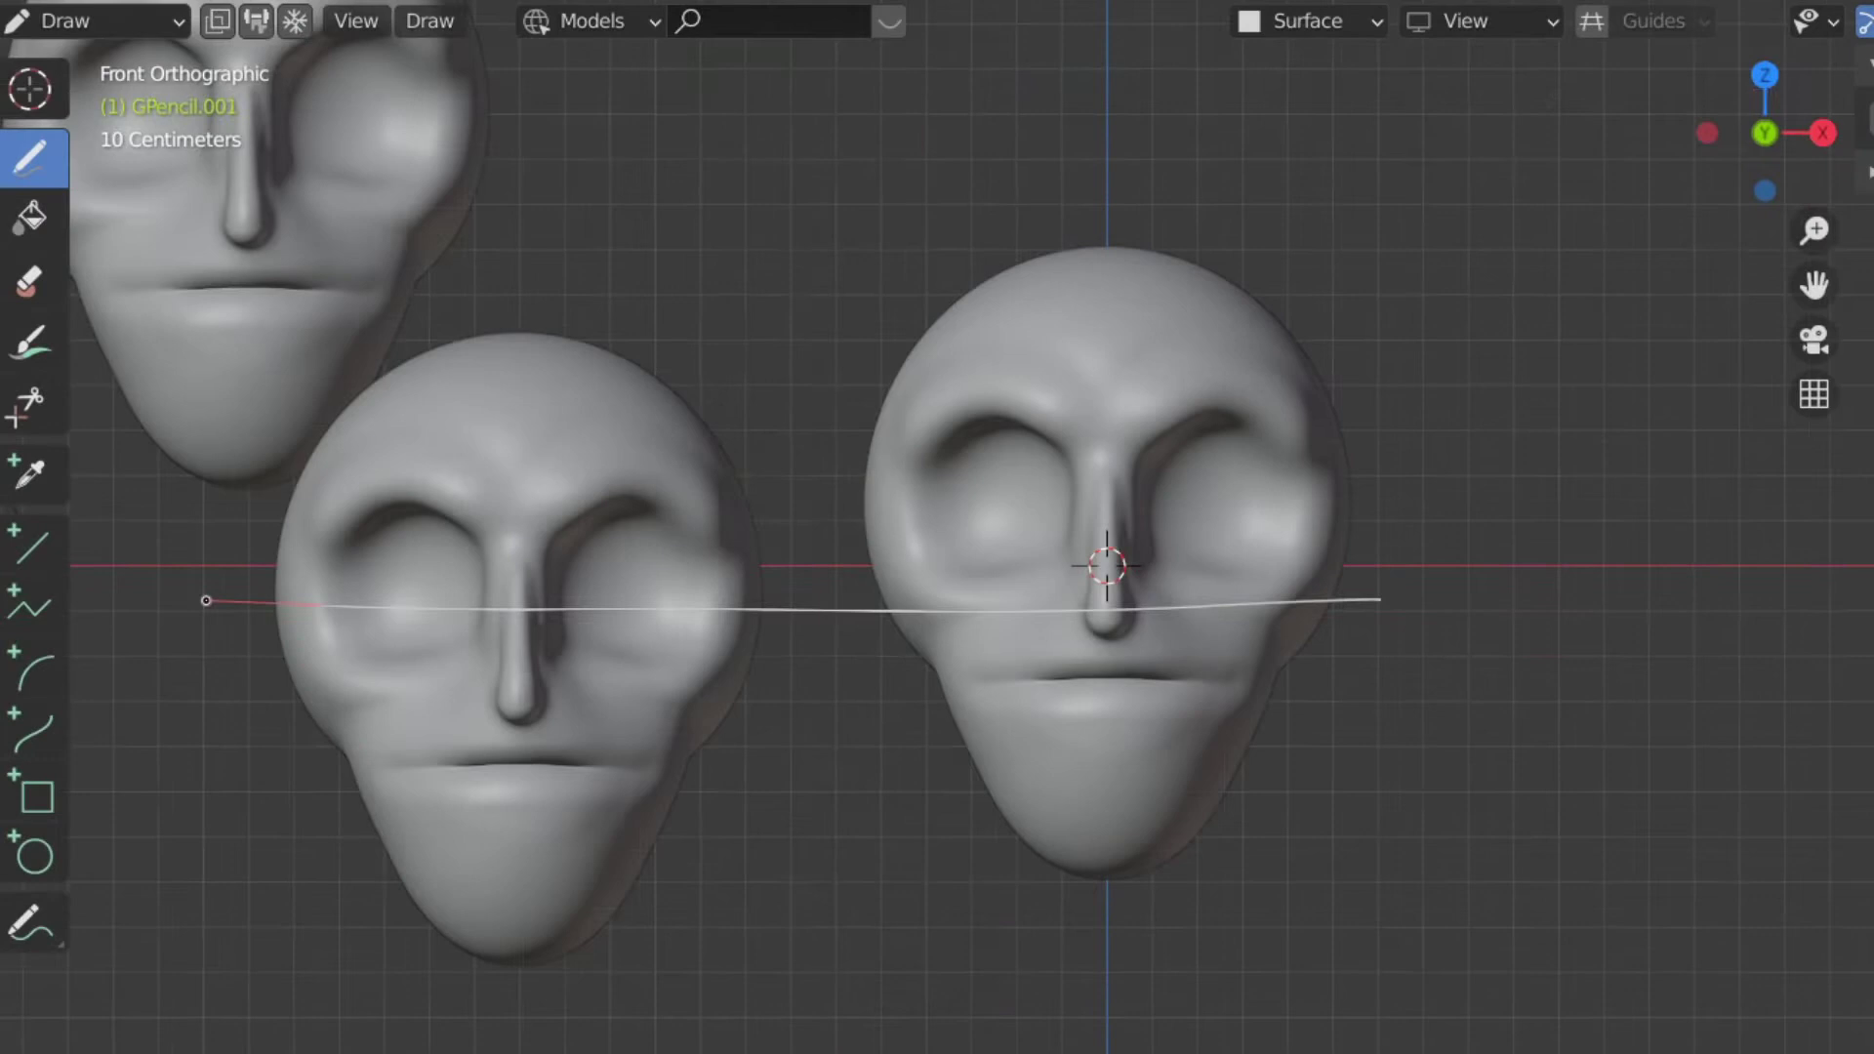
mouse_move(206, 600)
middle_down()
mouse_move(606, 720)
mouse_move(660, 623)
mouse_move(302, 703)
mouse_move(640, 670)
middle_up()
- In Object Mode, select the three extra head copies and hide them with H
key(ctrl+Tab)
click(497, 719)
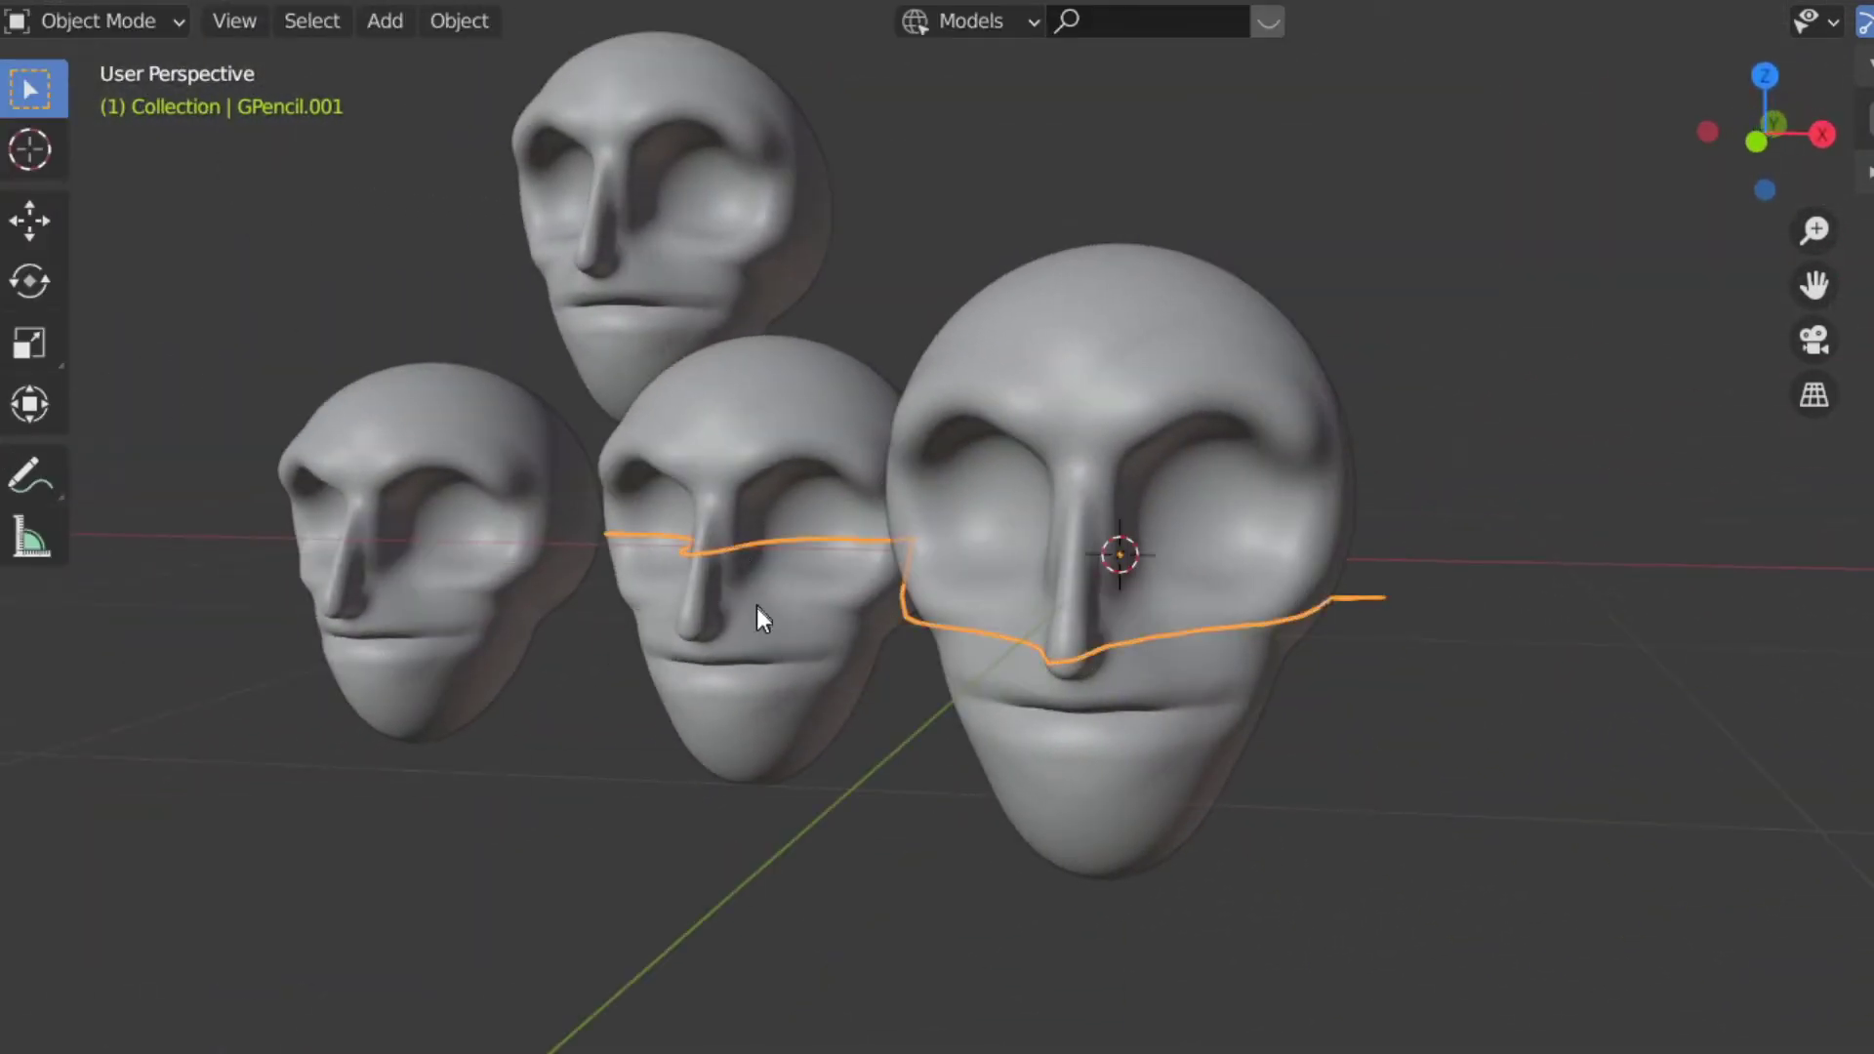
key(alt+a)
shift+click(820, 625)
shift+click(644, 342)
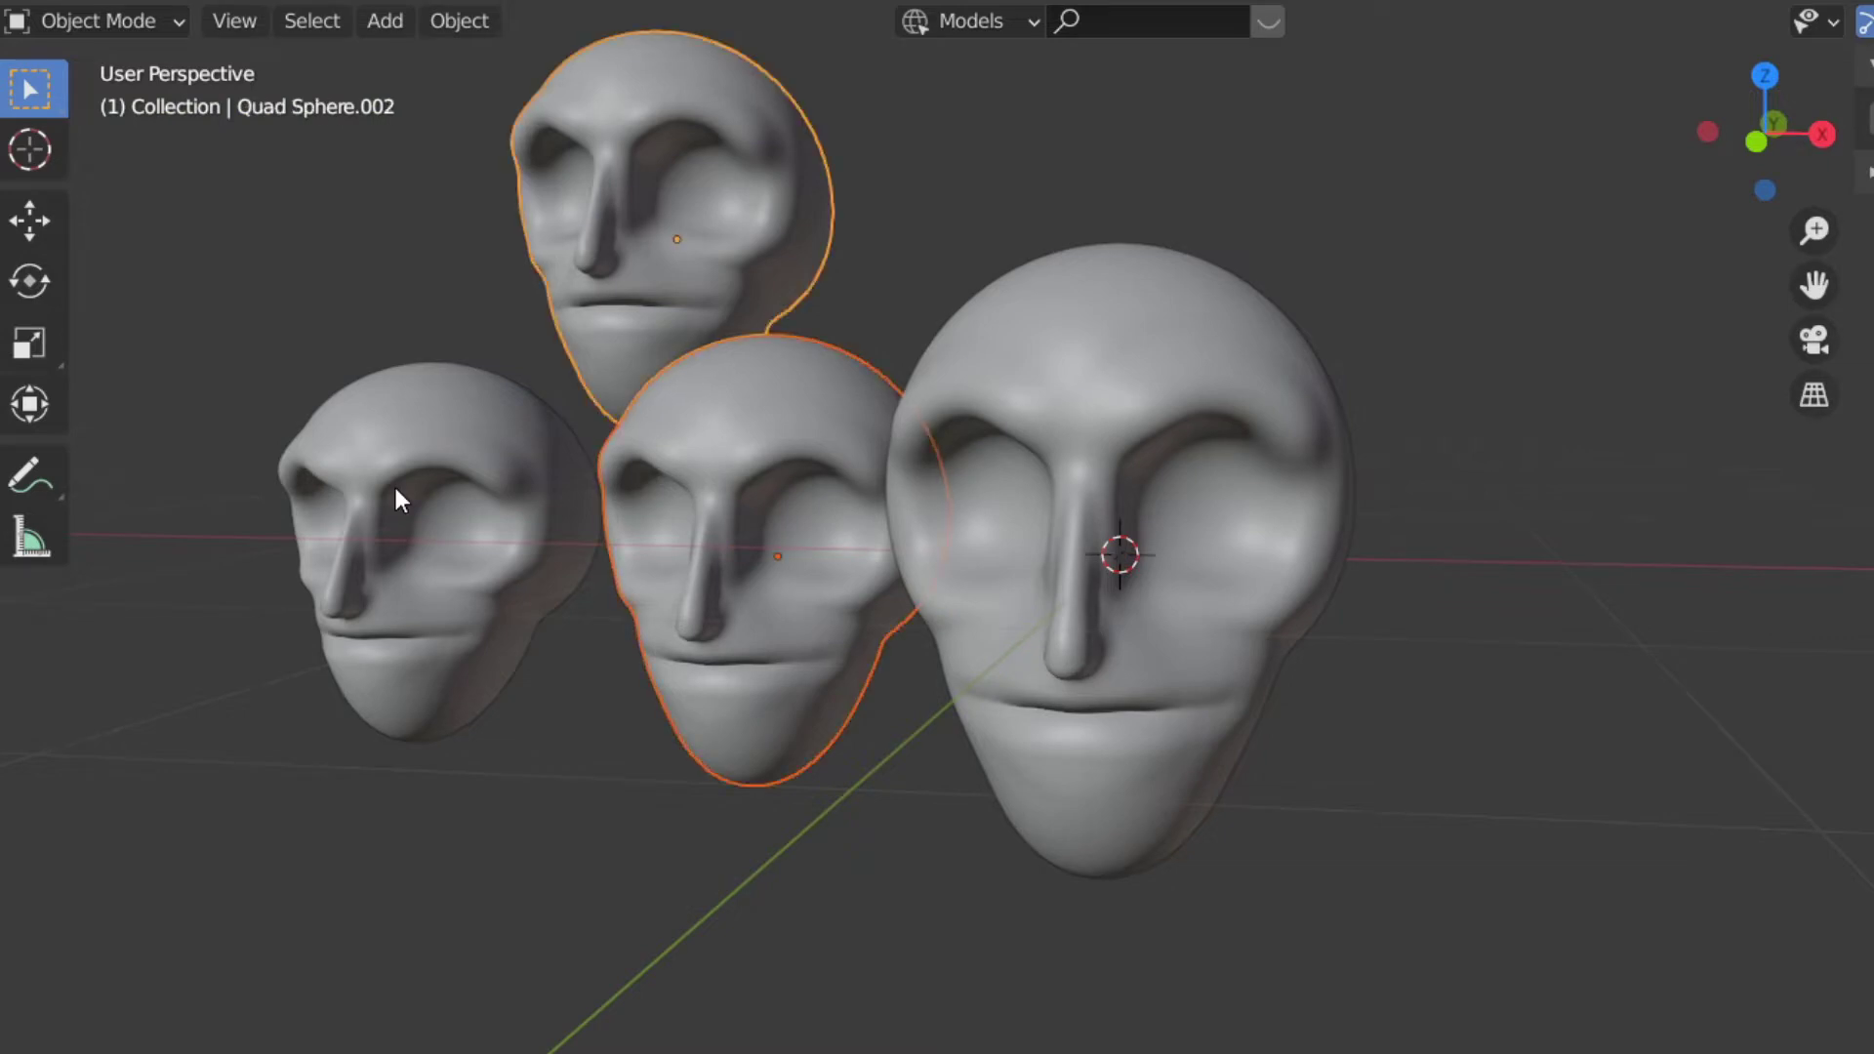
shift+click(400, 488)
key(h)
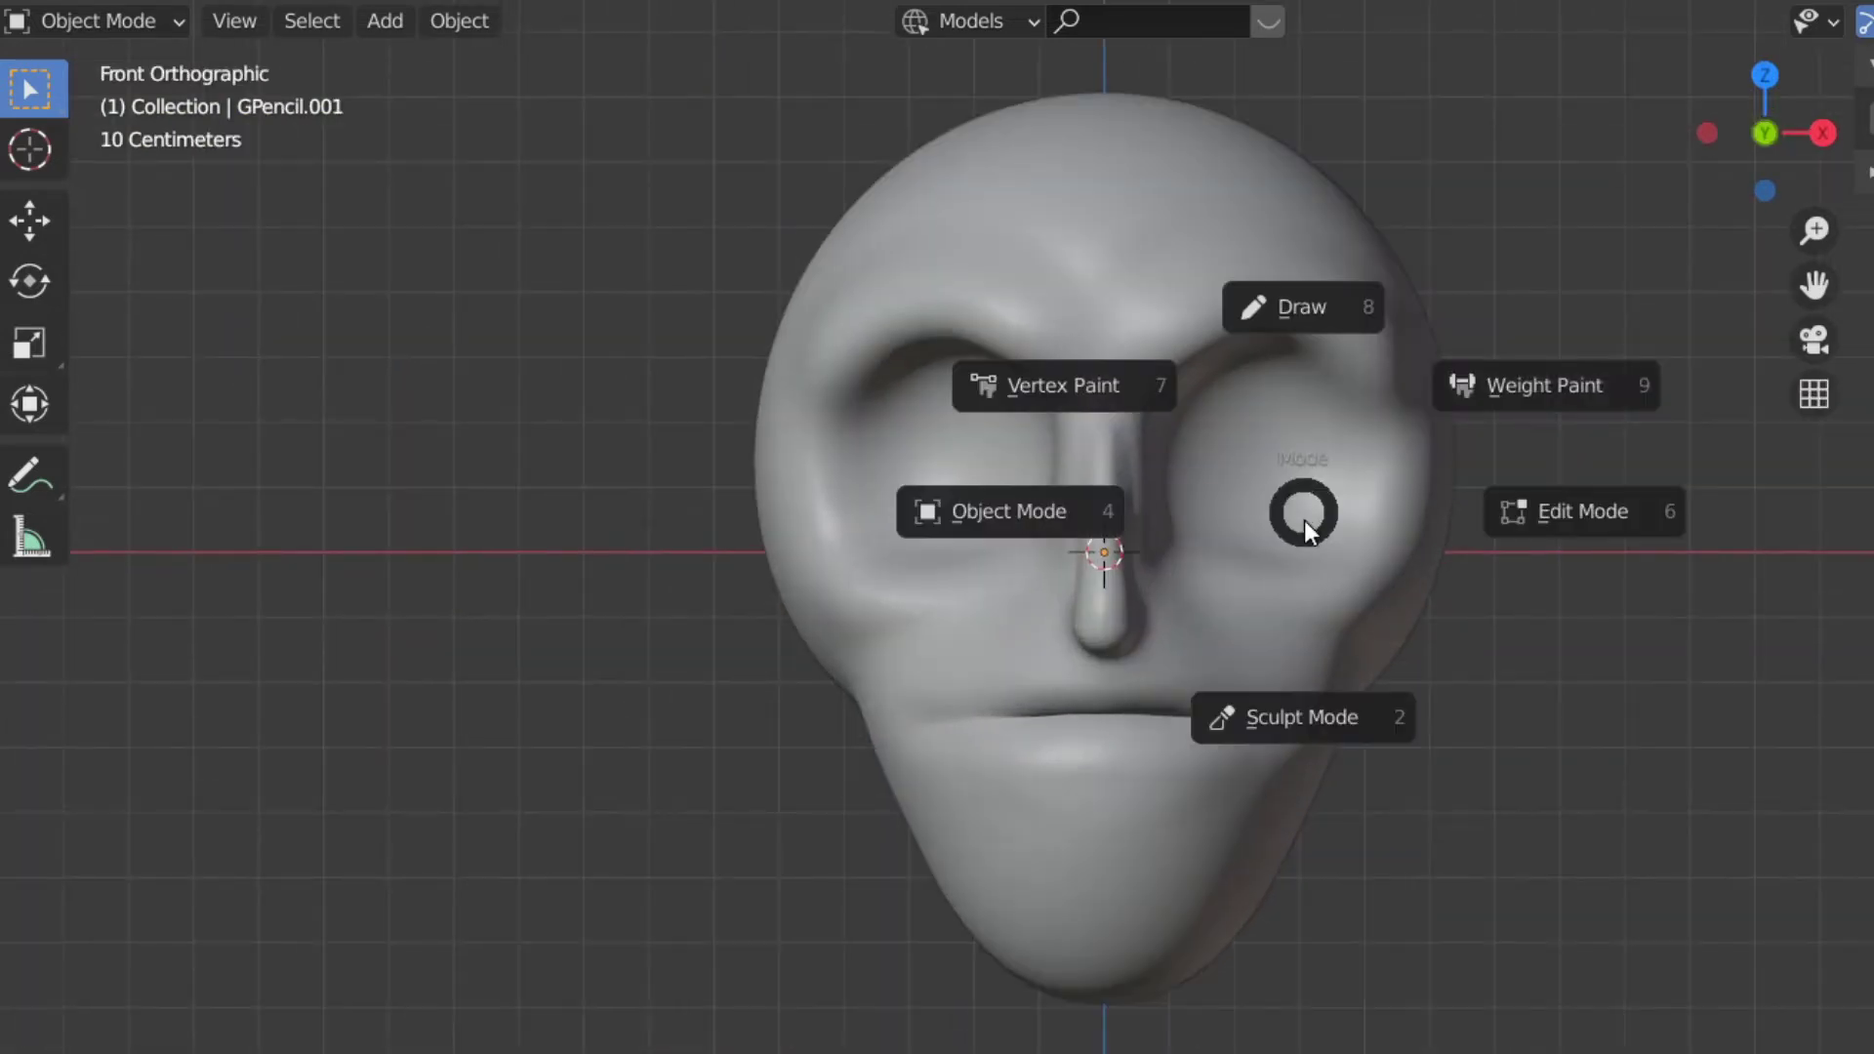
- Back in Draw mode, draw a guide stroke across the alien head's face
click(1306, 305)
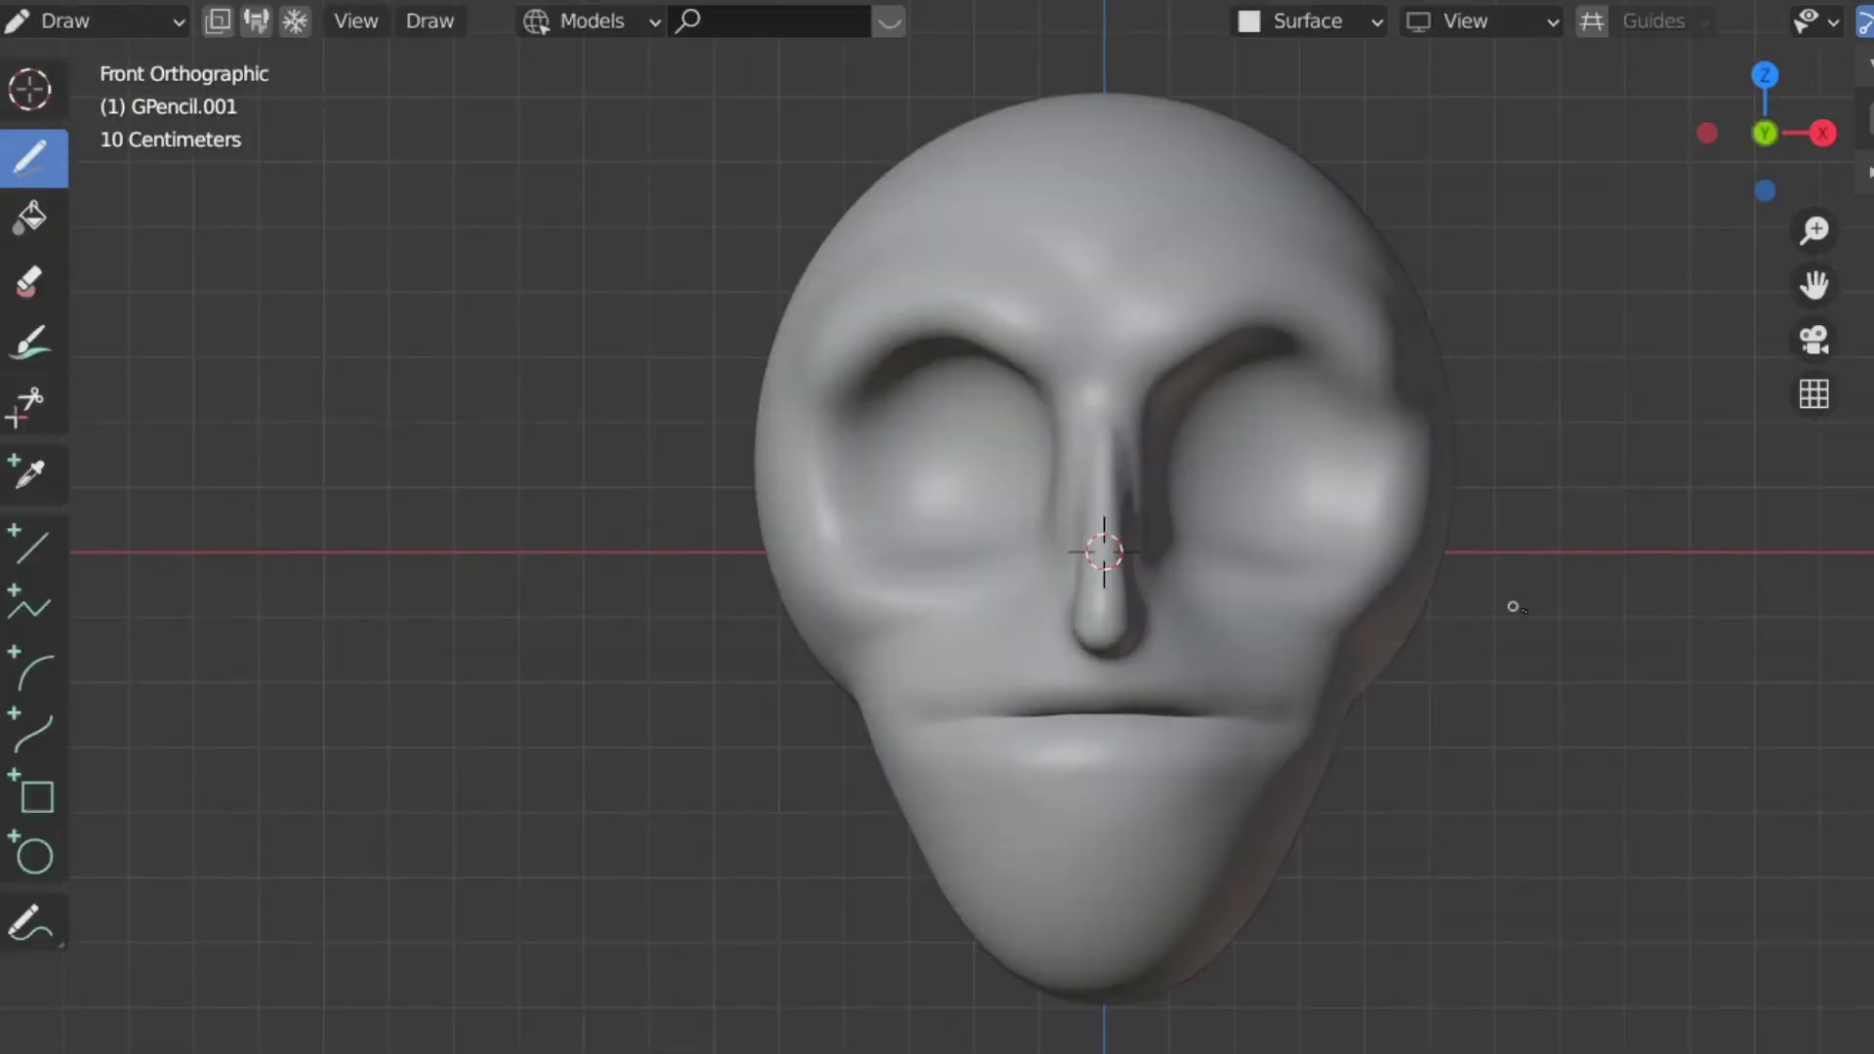
drag(1675, 614, 250, 620)
mouse_move(251, 620)
middle_down()
mouse_move(926, 911)
mouse_move(723, 966)
mouse_move(639, 929)
middle_up()
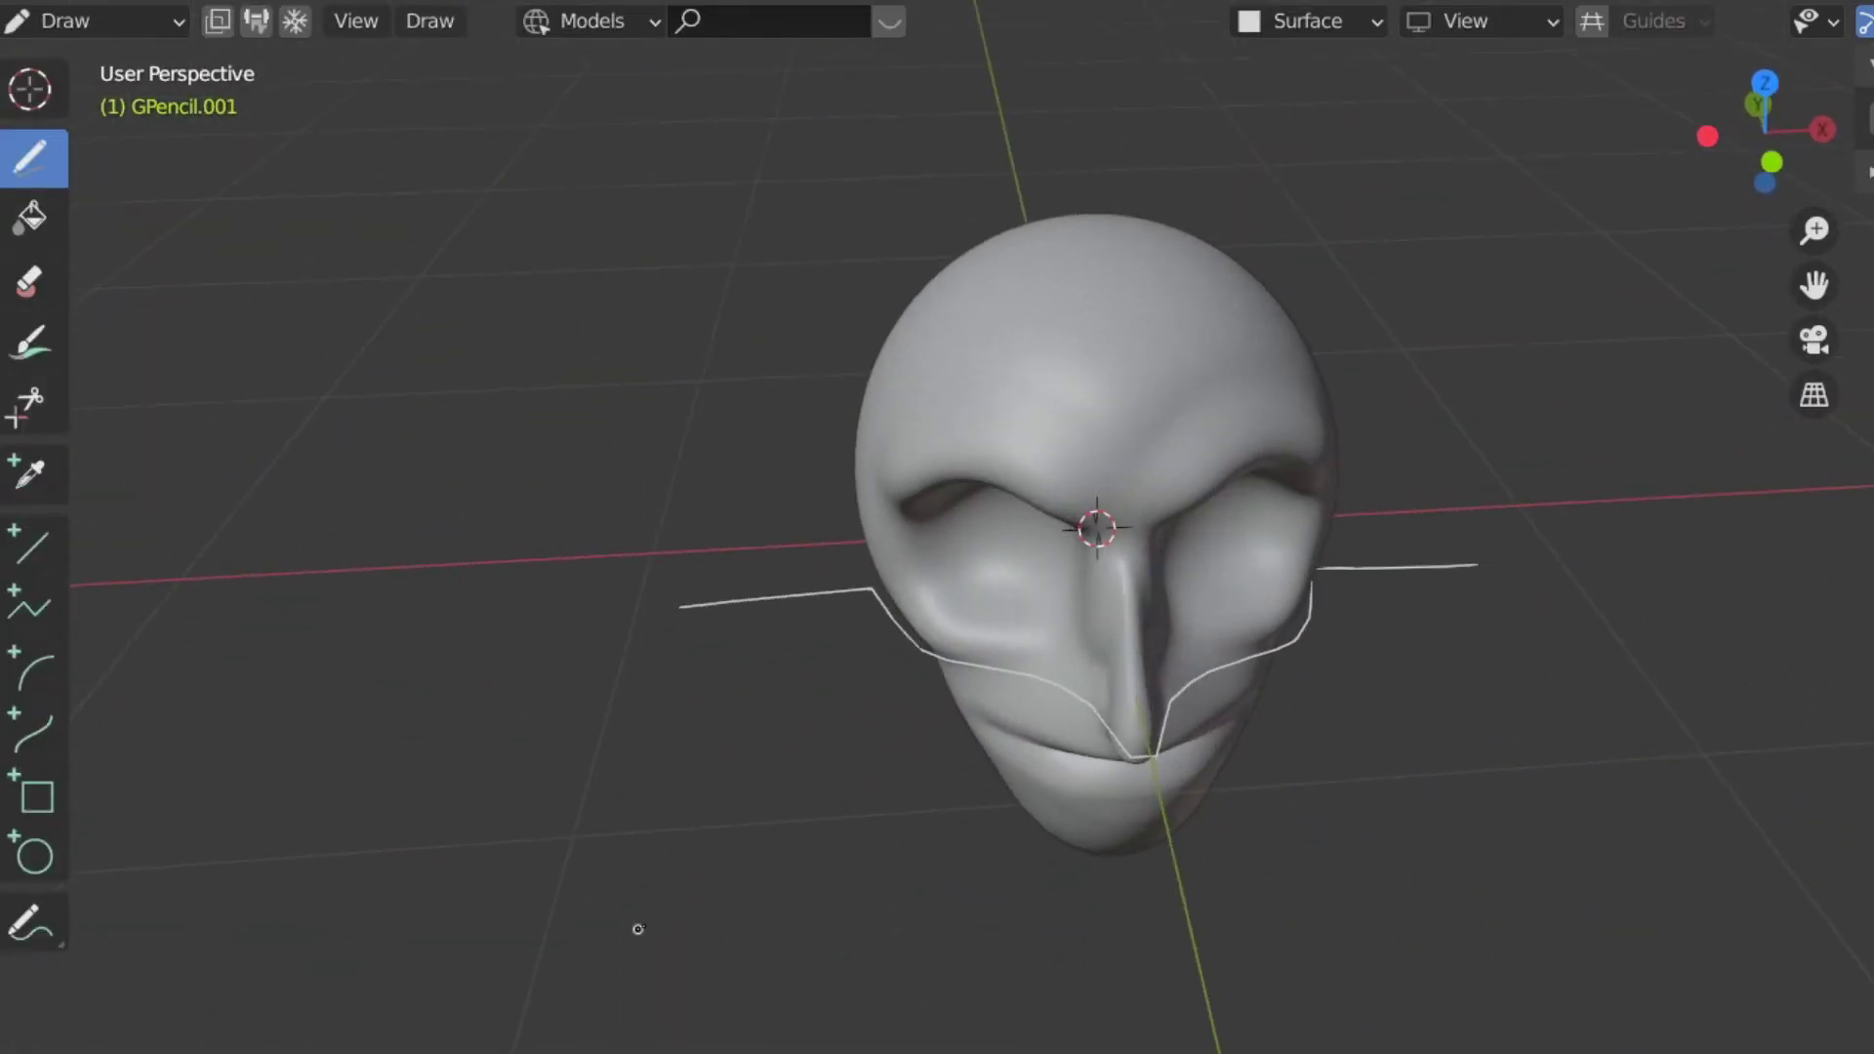
- Draw test strokes on the head, including a curved stroke under the eye
drag(994, 602, 1098, 677)
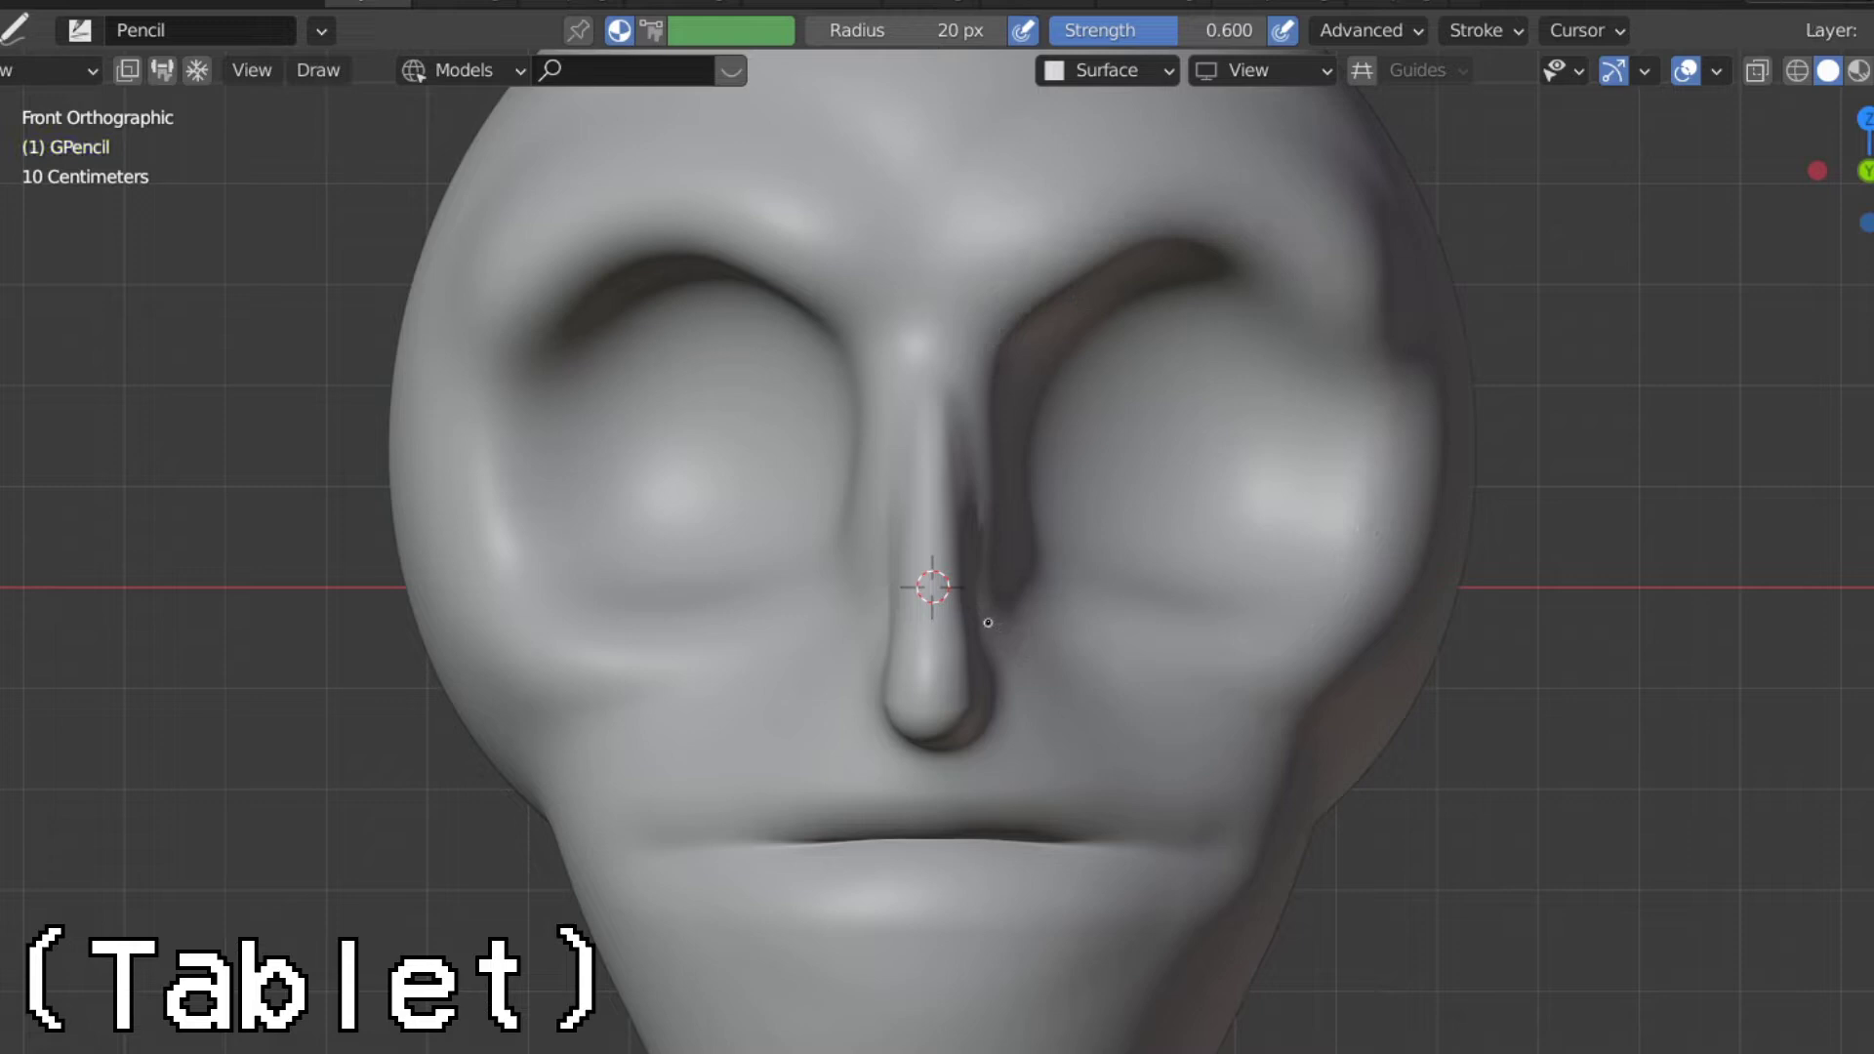
mouse_move(991, 601)
mouse_down()
mouse_move(1039, 663)
mouse_move(1183, 693)
mouse_move(1377, 552)
mouse_up()
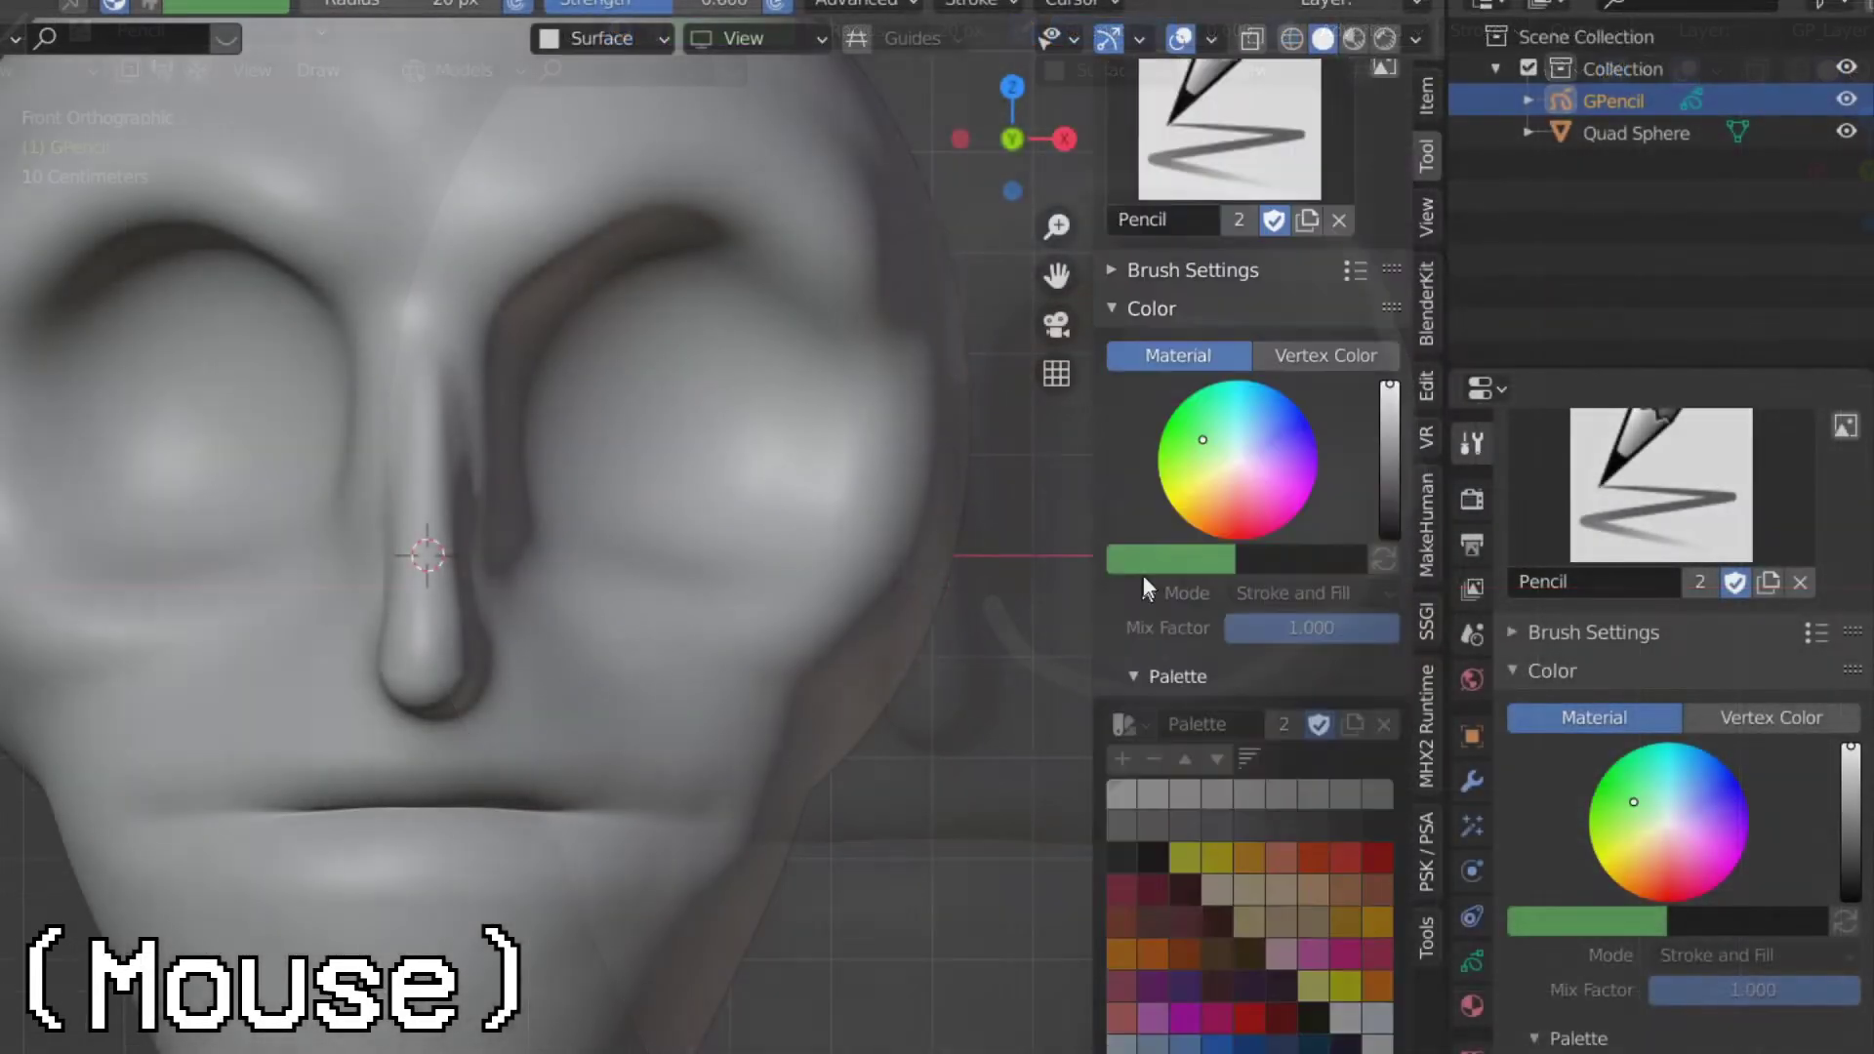
scroll(1165, 568, down, 4)
- Enable Stabilize Stroke under Brush Settings > Stroke, radius 40 px and factor 0.900
scroll(1124, 381, up, 4)
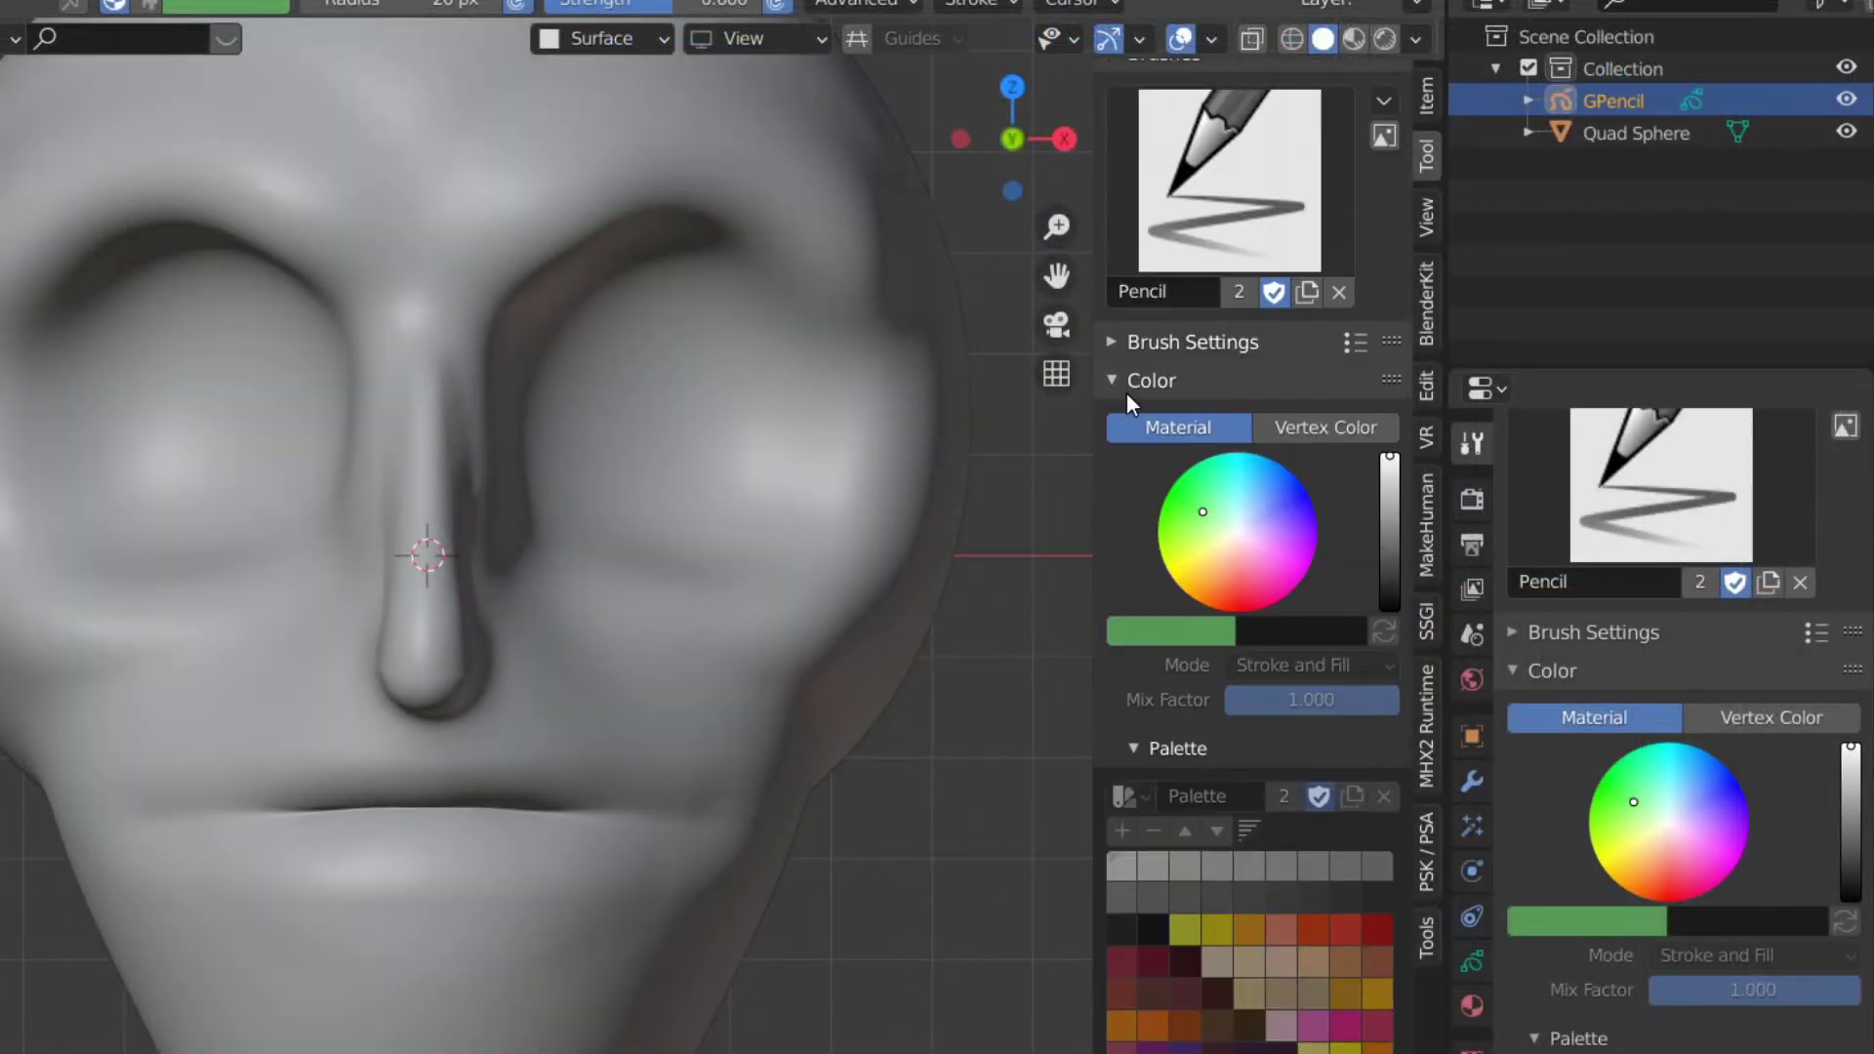
click(1126, 344)
click(1132, 555)
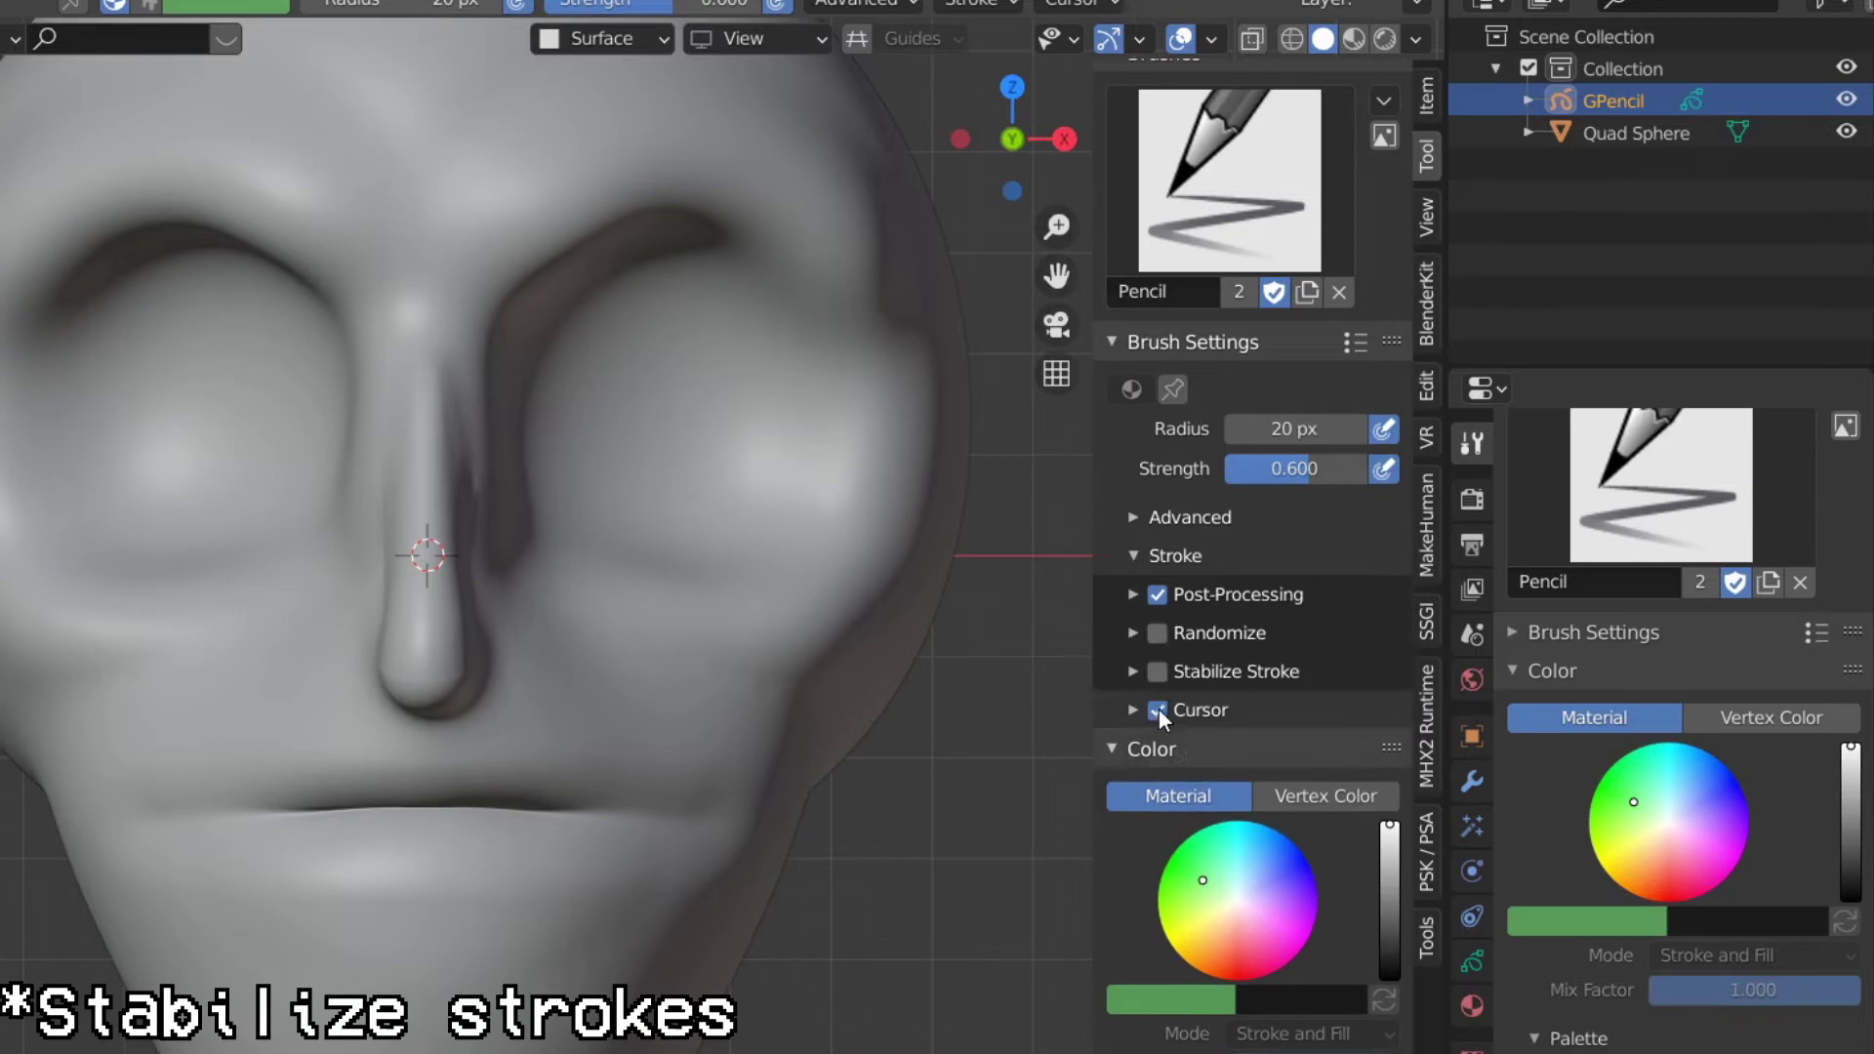
click(1118, 669)
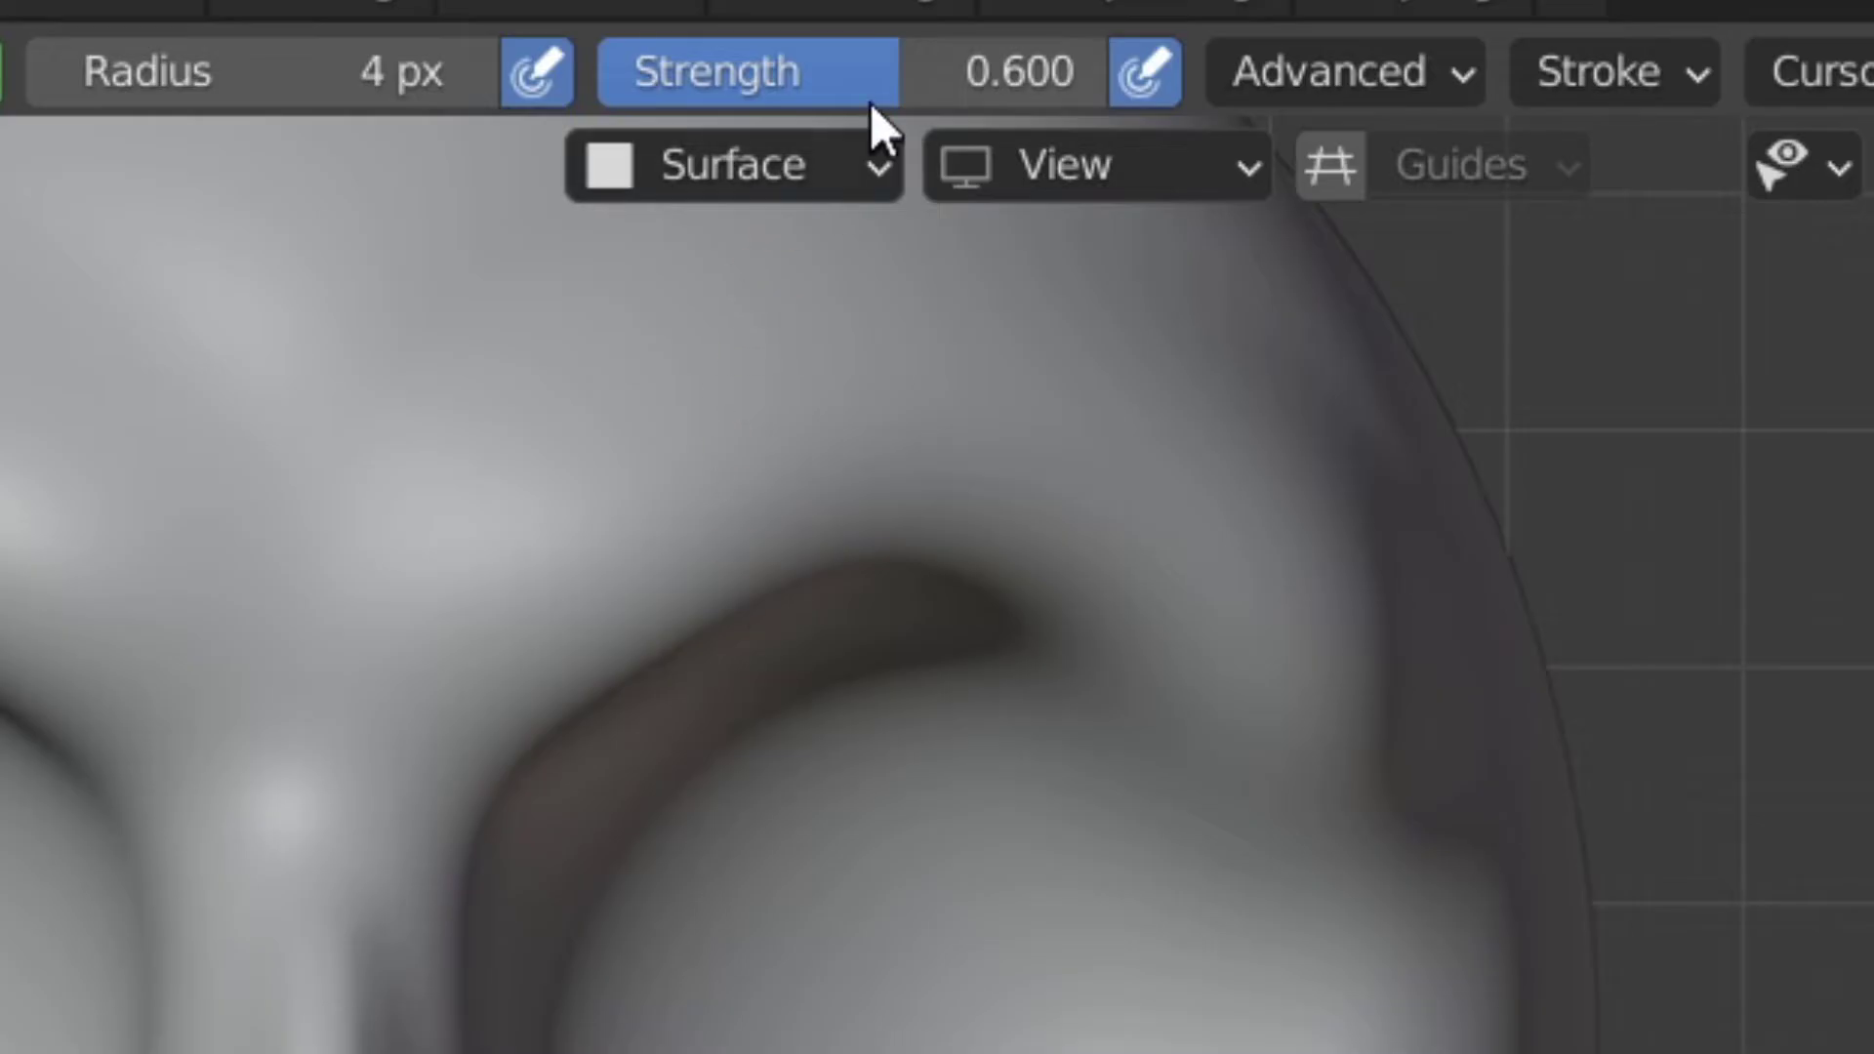
- Raise brush strength to about 0.79 and put the eye stroke into Edit Mode in front view
drag(869, 101, 1023, 48)
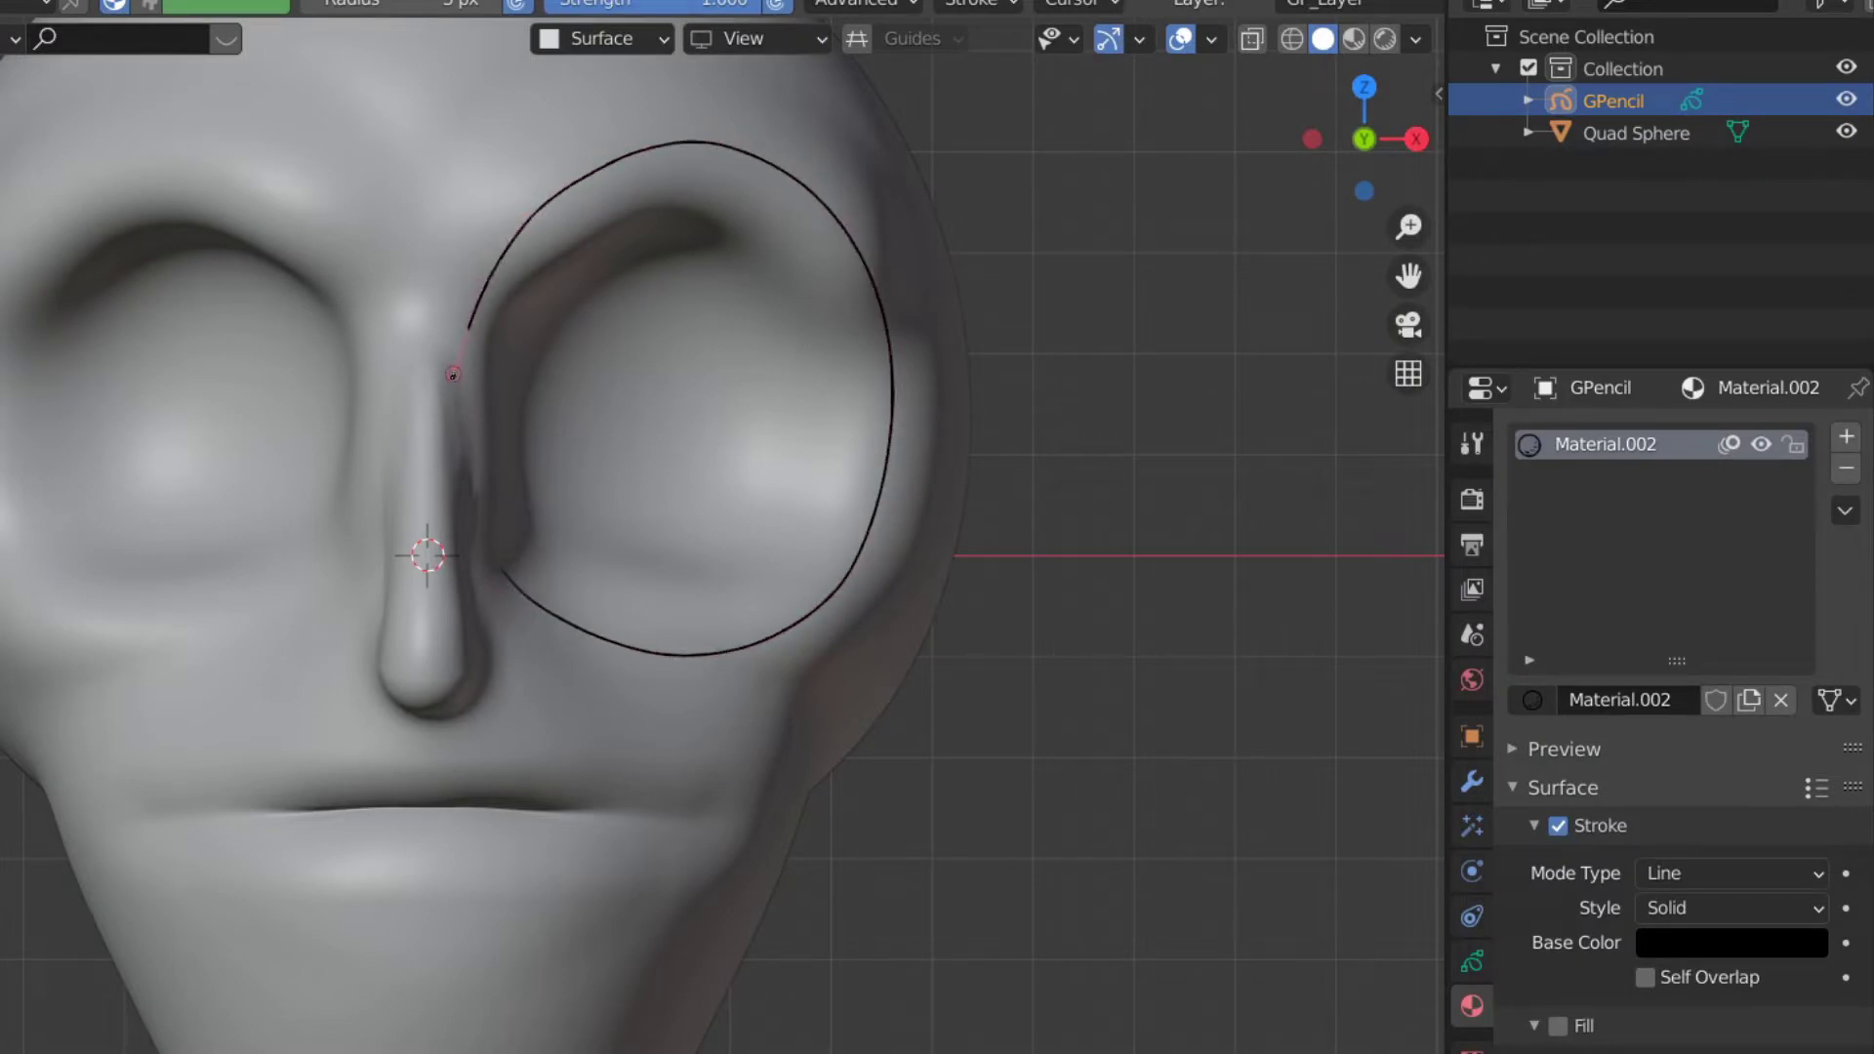
mouse_move(681, 303)
middle_down()
mouse_move(431, 343)
mouse_move(389, 280)
mouse_move(452, 368)
mouse_move(418, 440)
mouse_move(377, 459)
middle_up()
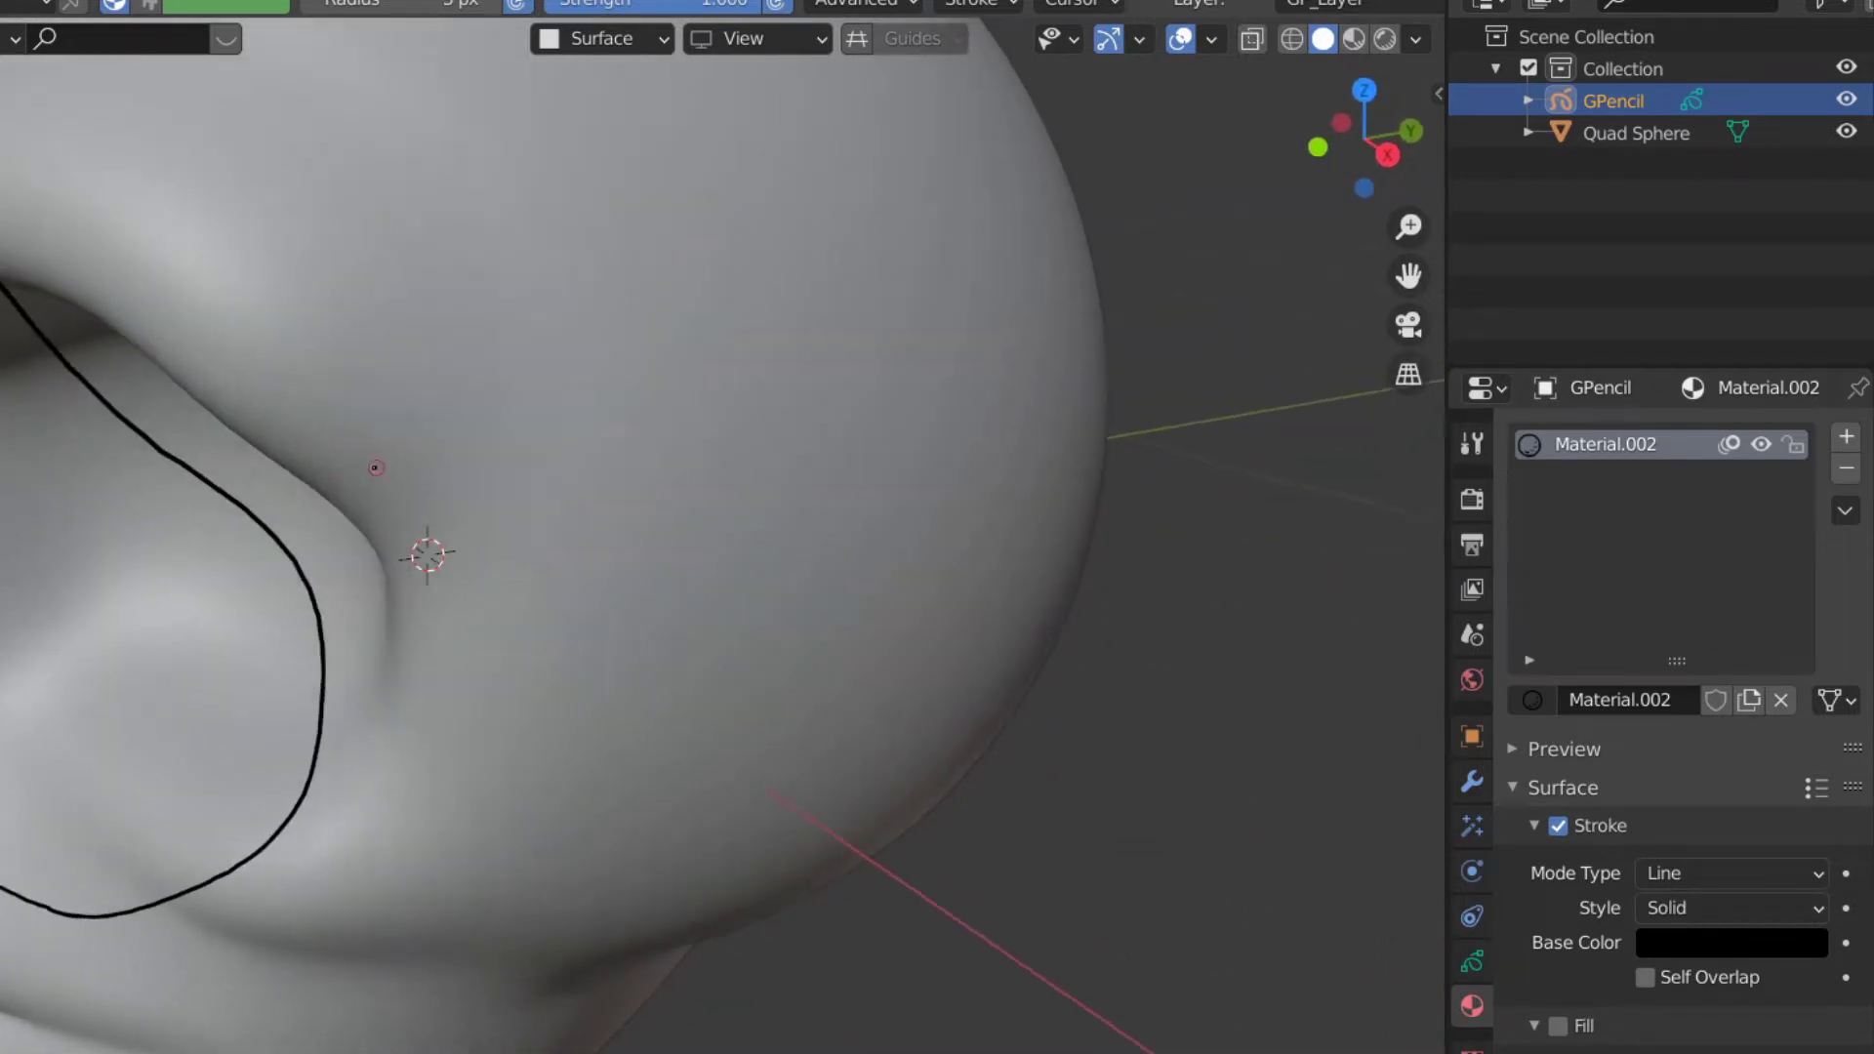
key(ctrl+Tab)
click(565, 475)
middle_drag(477, 553, 648, 406)
key(KP_1)
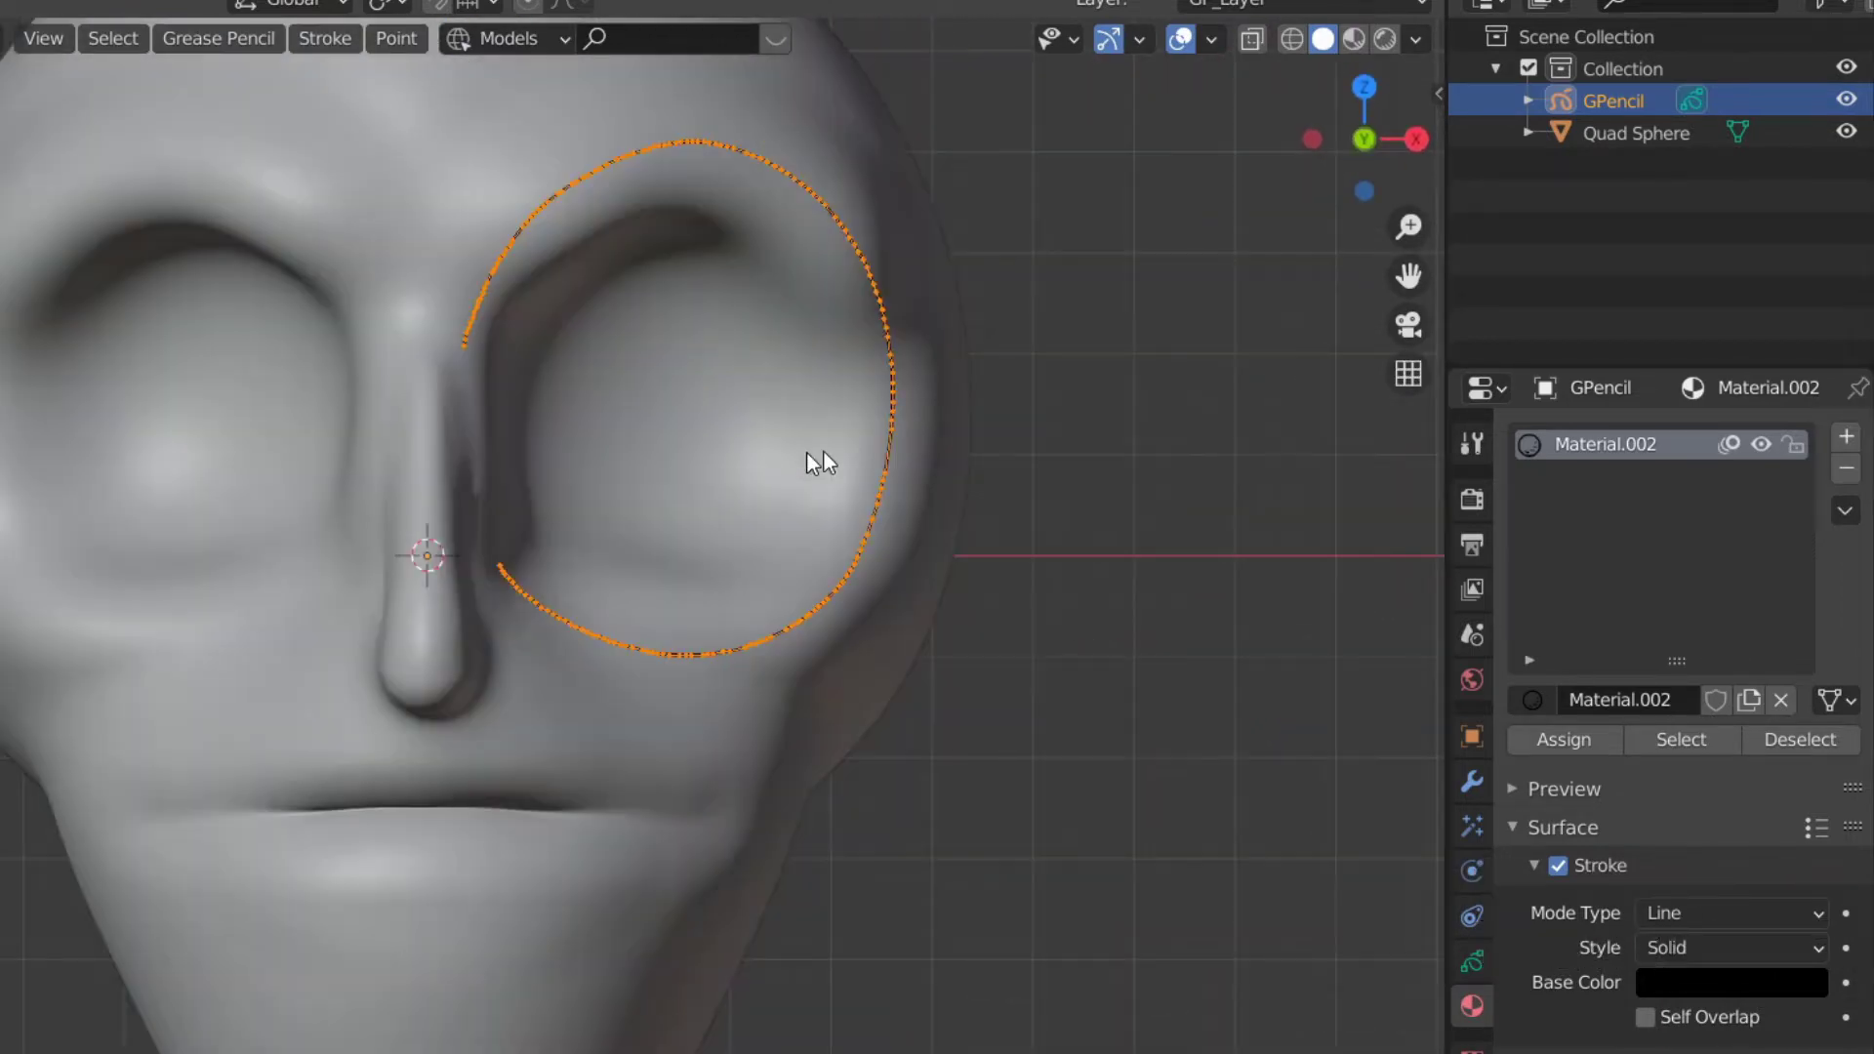
- Duplicate the eye circle stroke, scale the copy down inside the original, and leave Edit Mode
key(shift+d)
key(s)
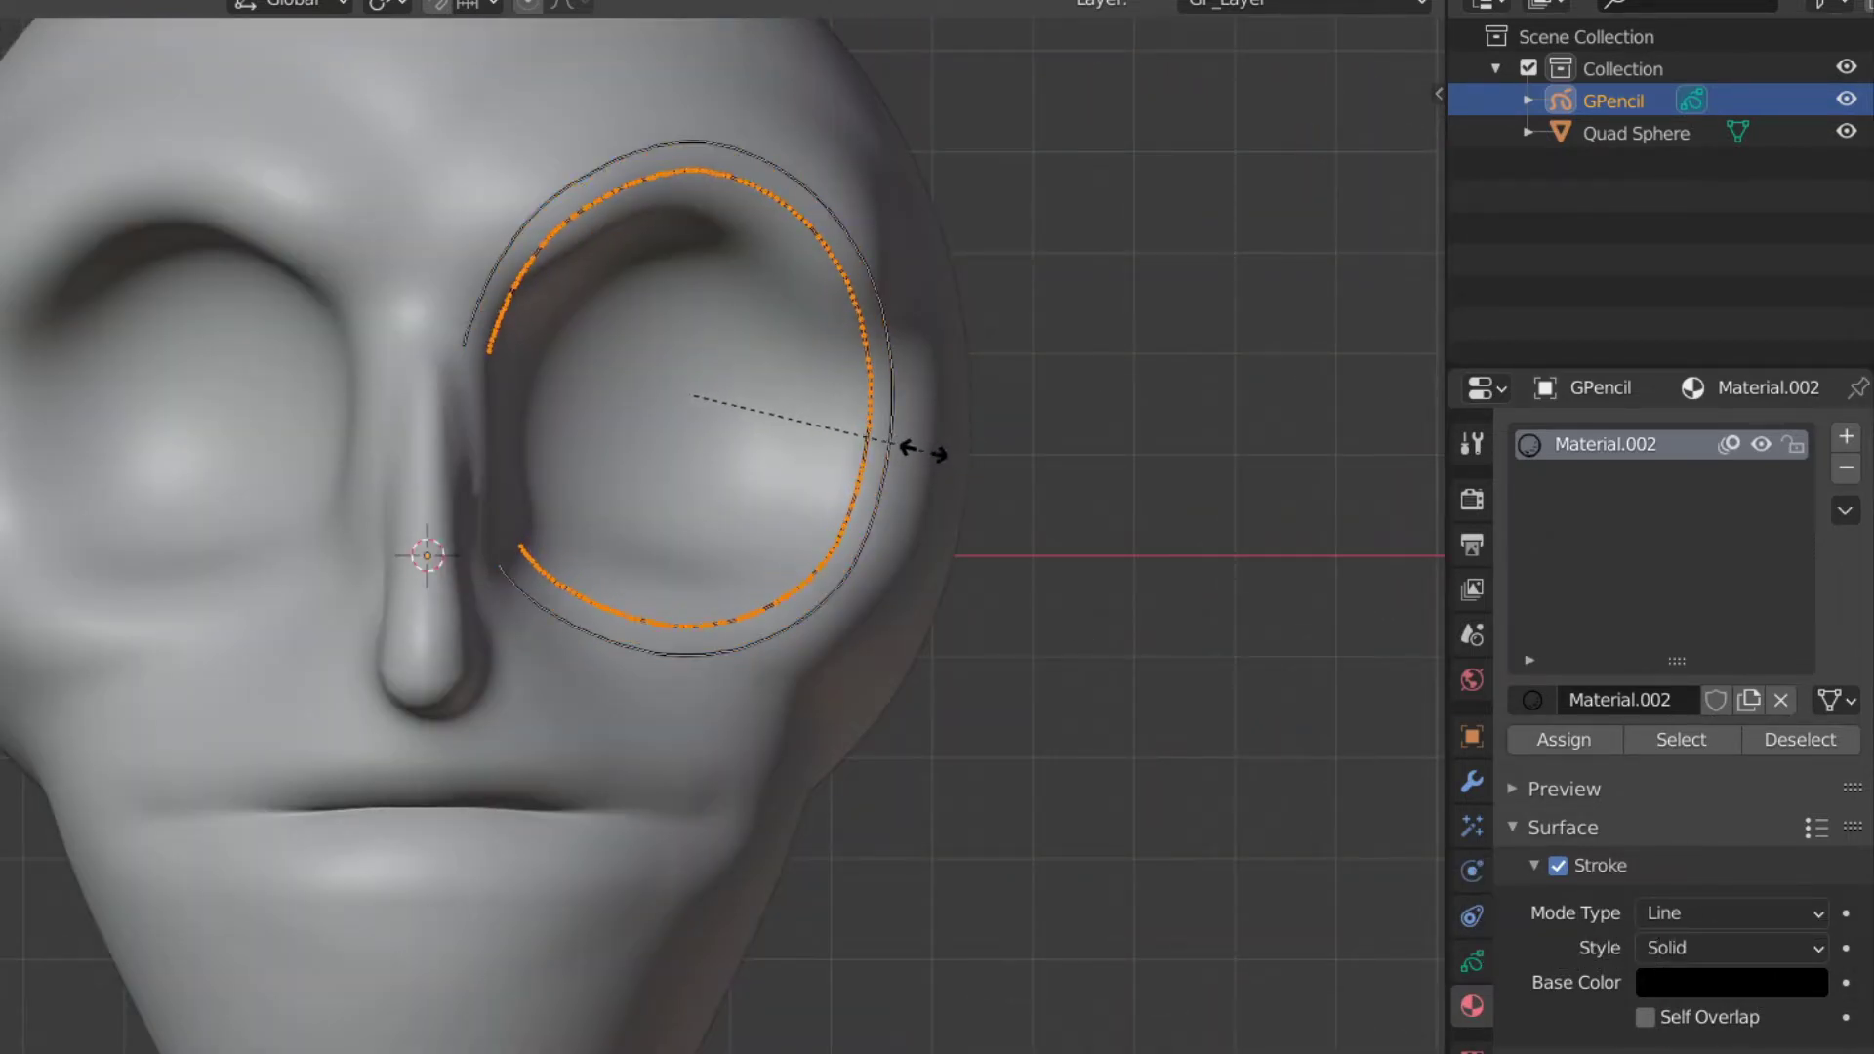
click(927, 449)
key(Tab)
mouse_move(752, 500)
middle_down()
mouse_move(571, 576)
mouse_move(514, 552)
mouse_move(720, 630)
mouse_move(843, 488)
mouse_move(640, 422)
mouse_move(608, 566)
mouse_move(631, 584)
middle_up()
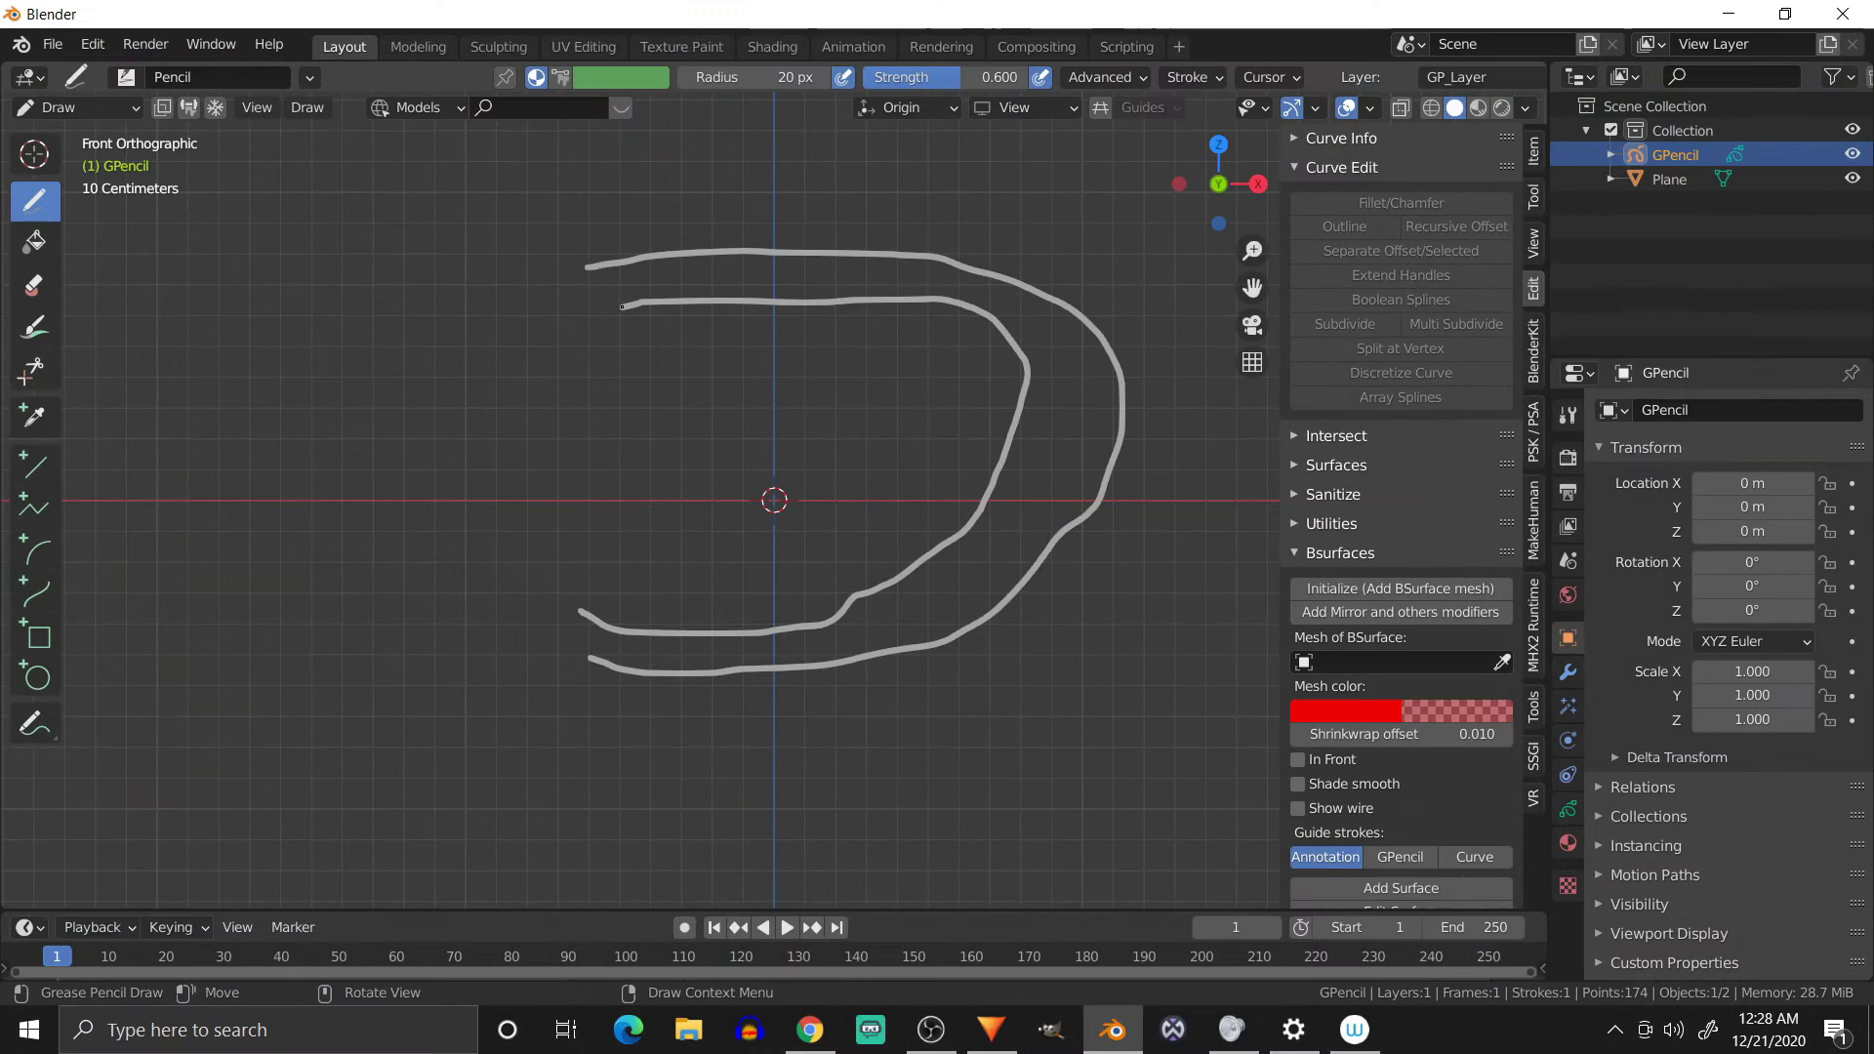
- Set the Bsurfaces mesh to Plane and guide strokes to GPencil, then add the surface
click(1396, 662)
click(1367, 714)
click(1399, 700)
click(1381, 725)
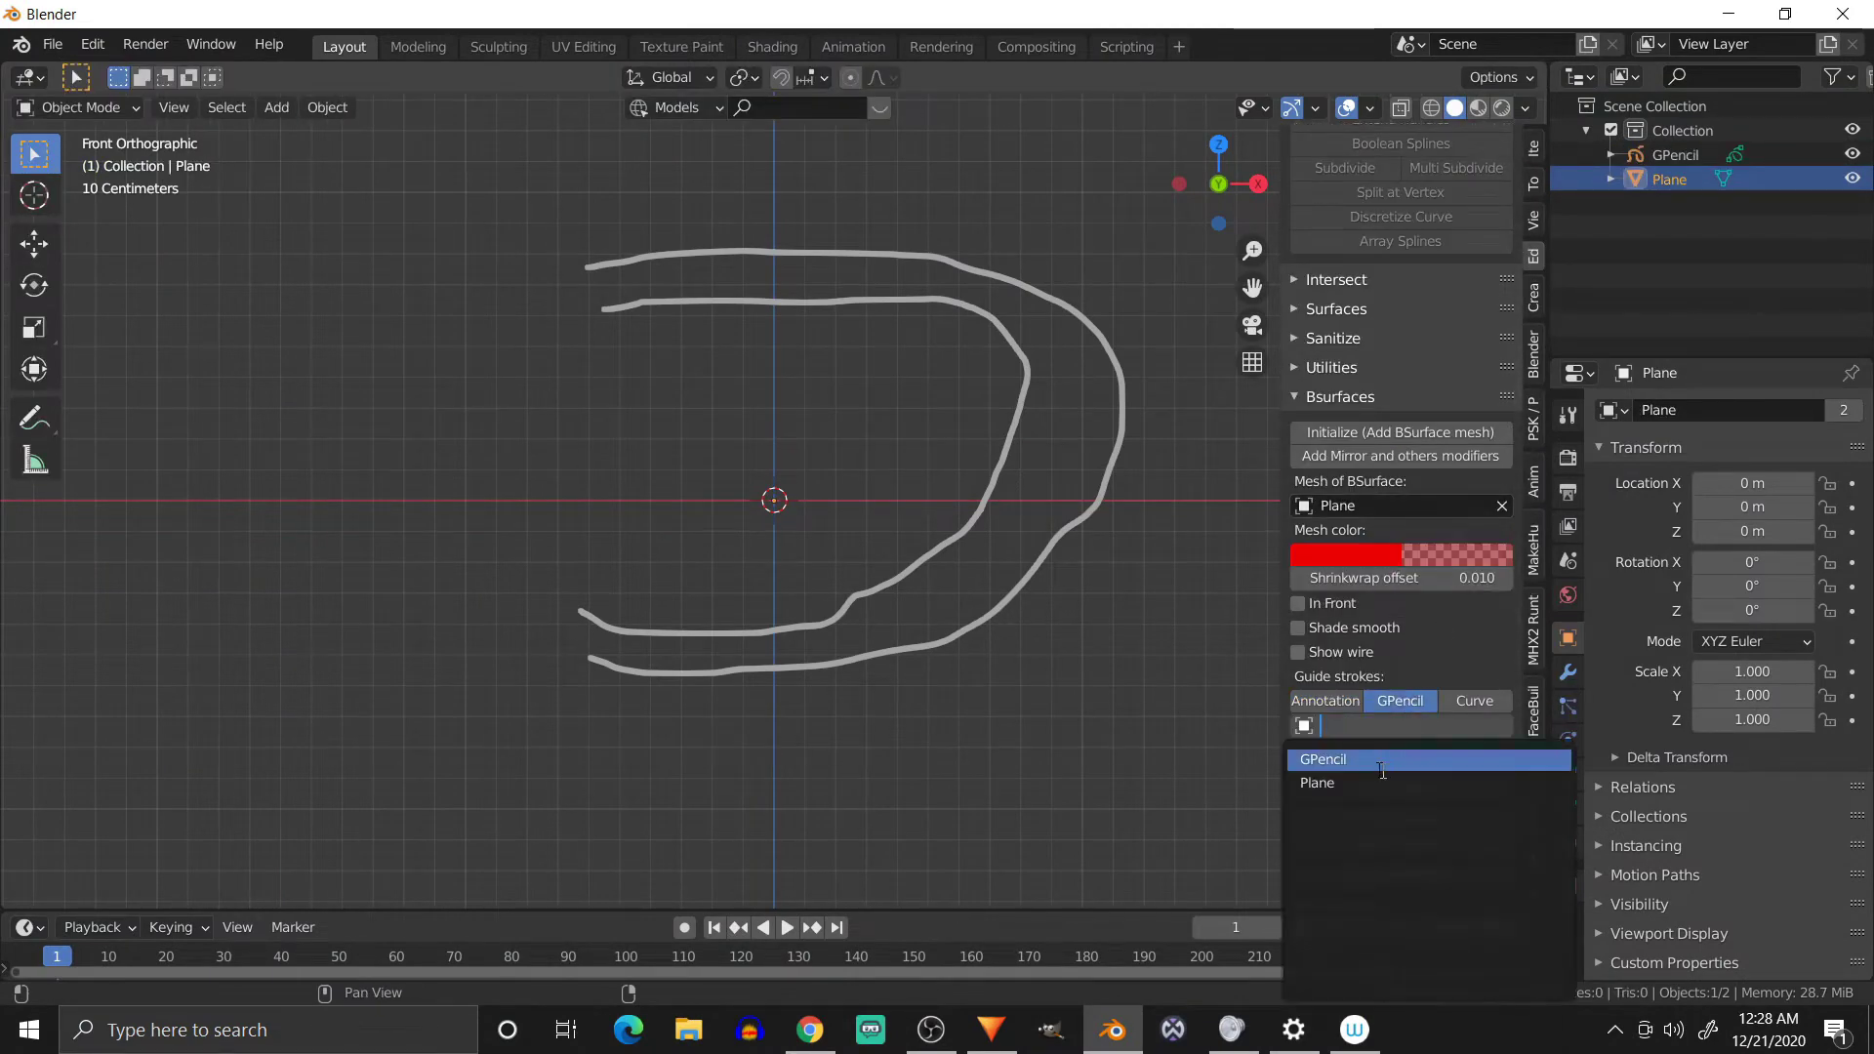
click(1344, 759)
click(1401, 762)
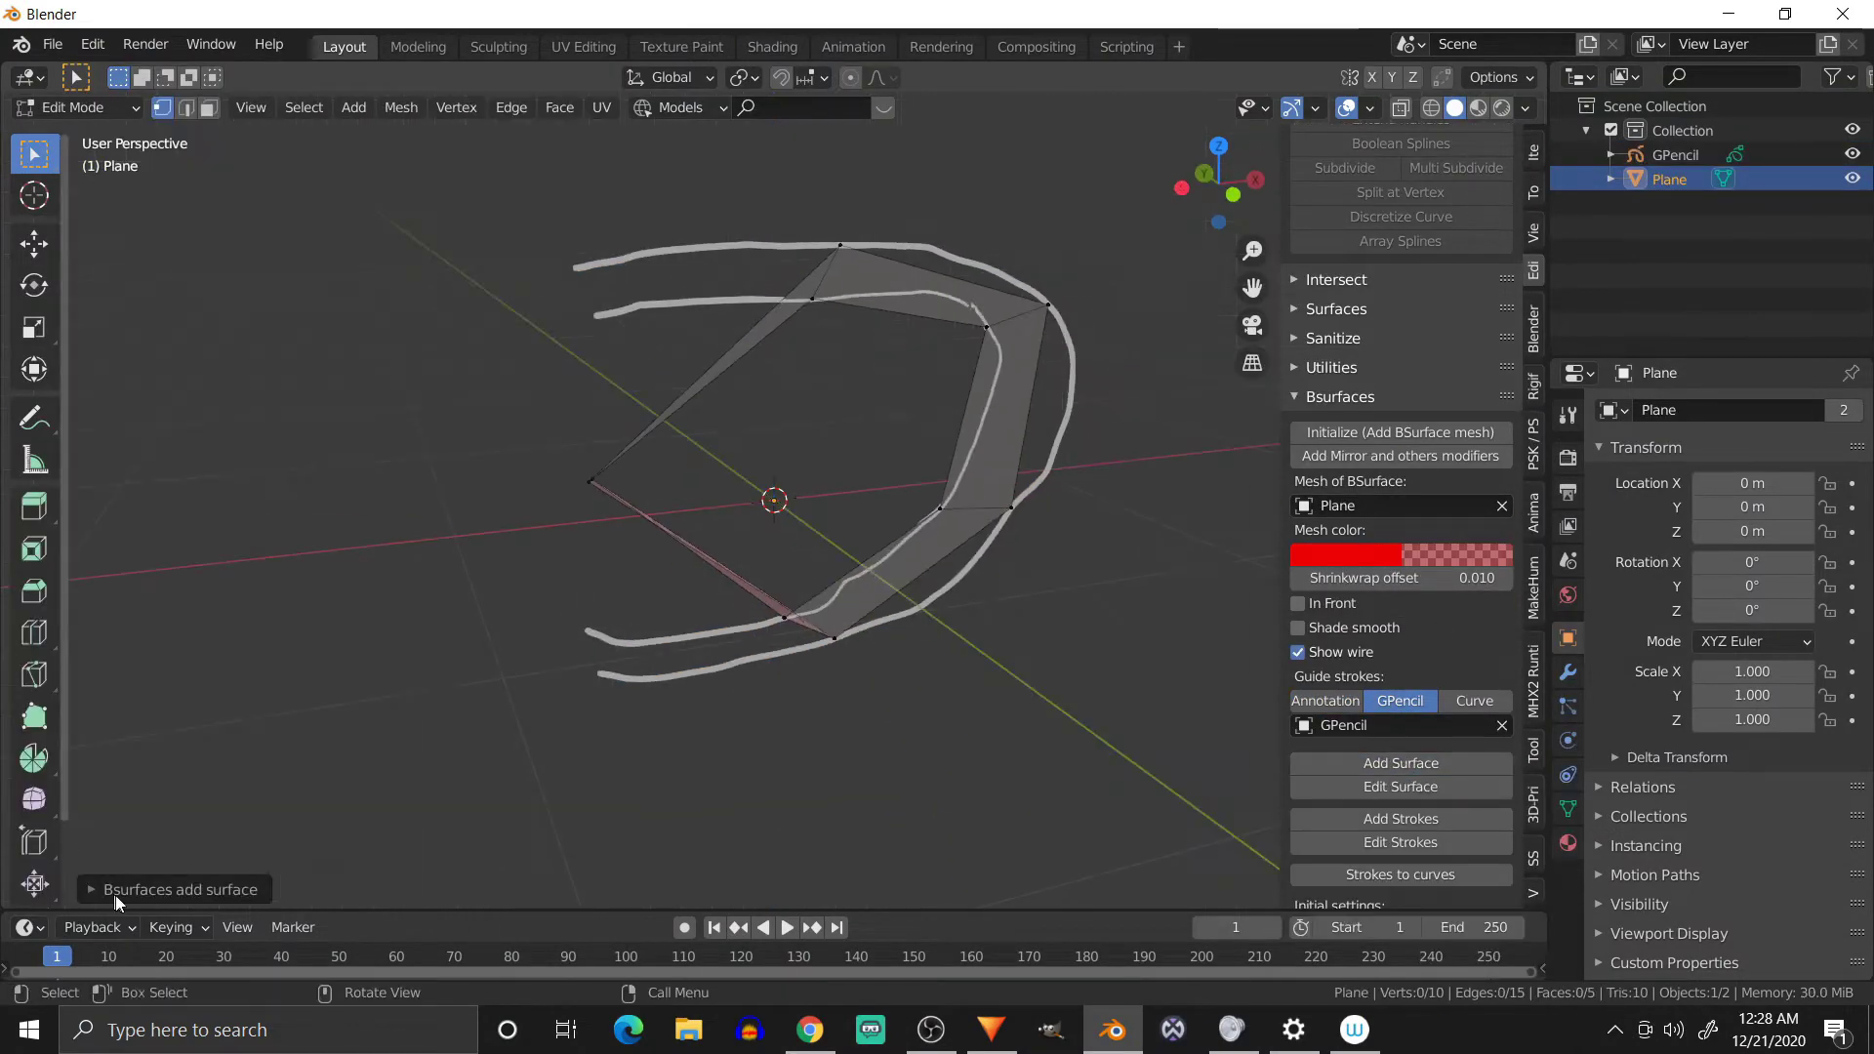
- Increase the new surface's Cross divisions by two steps
click(98, 888)
click(402, 695)
click(402, 696)
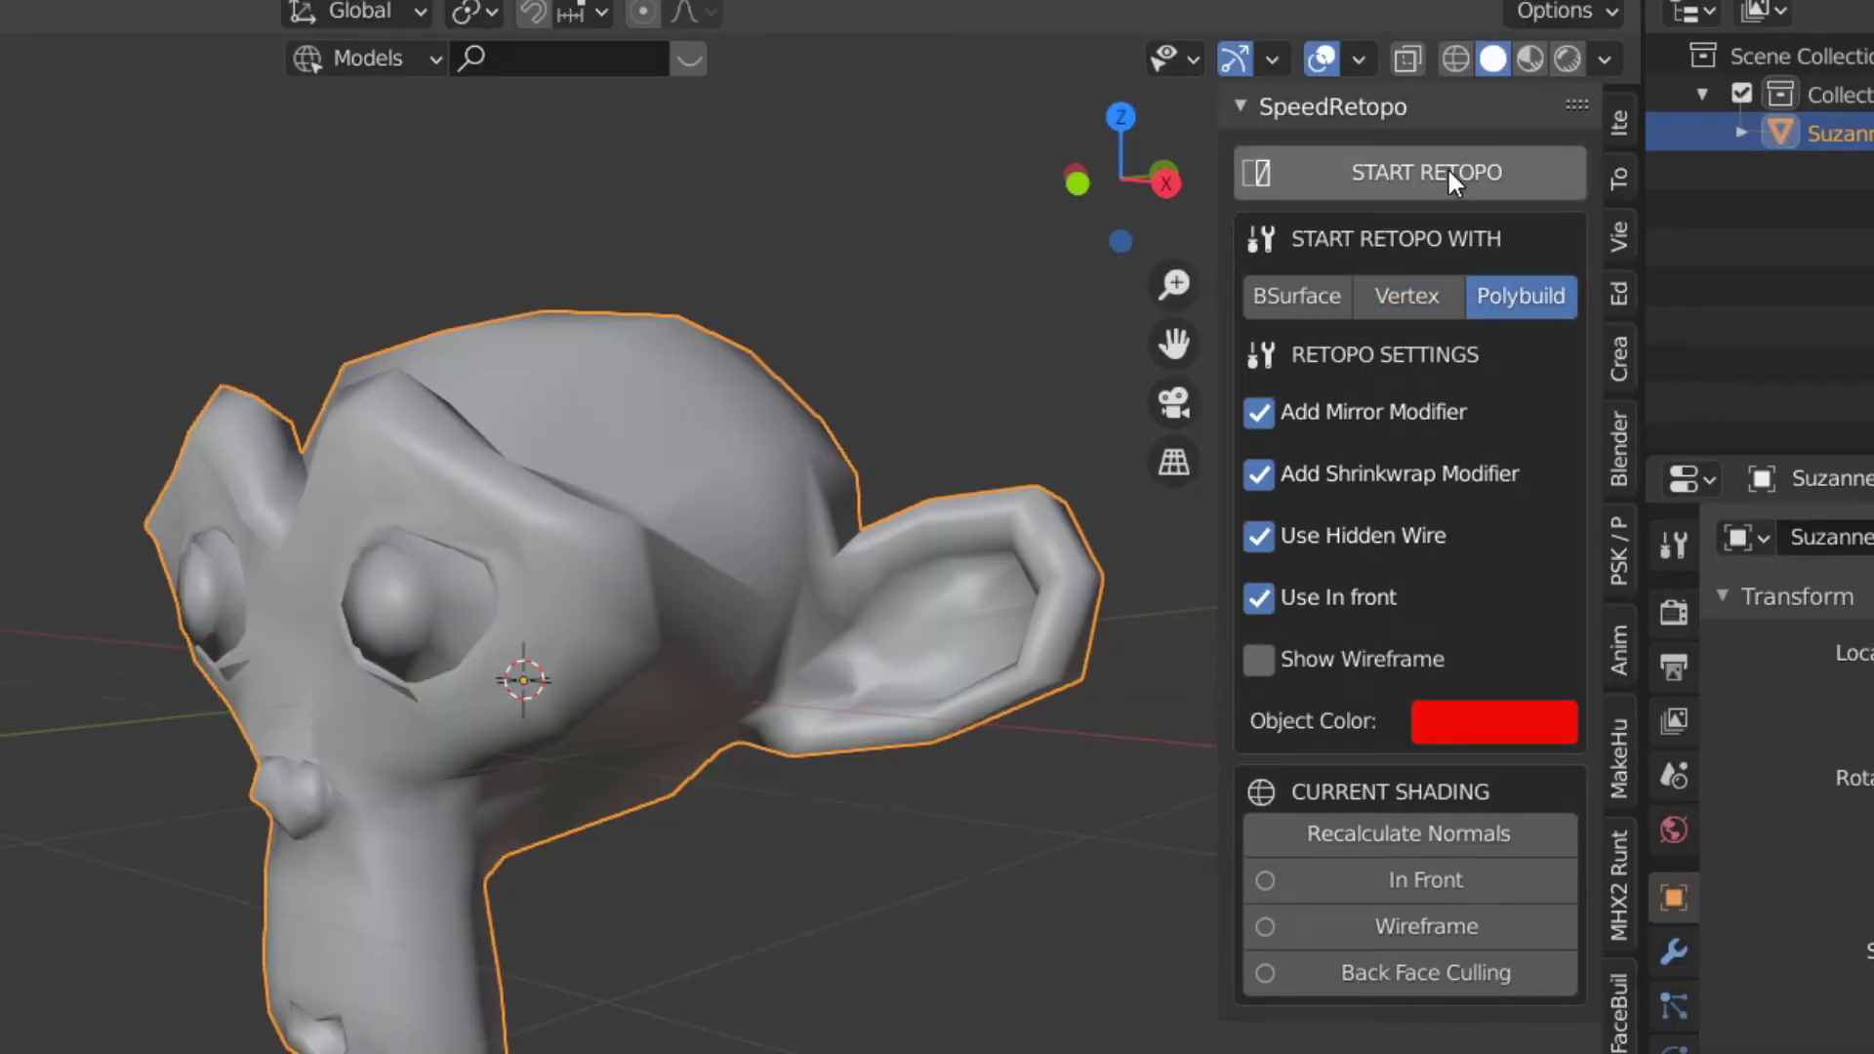
- Start a Vertex-method SpeedRetopo on Suzanne and place four mirrored vertices around the eye
click(1398, 291)
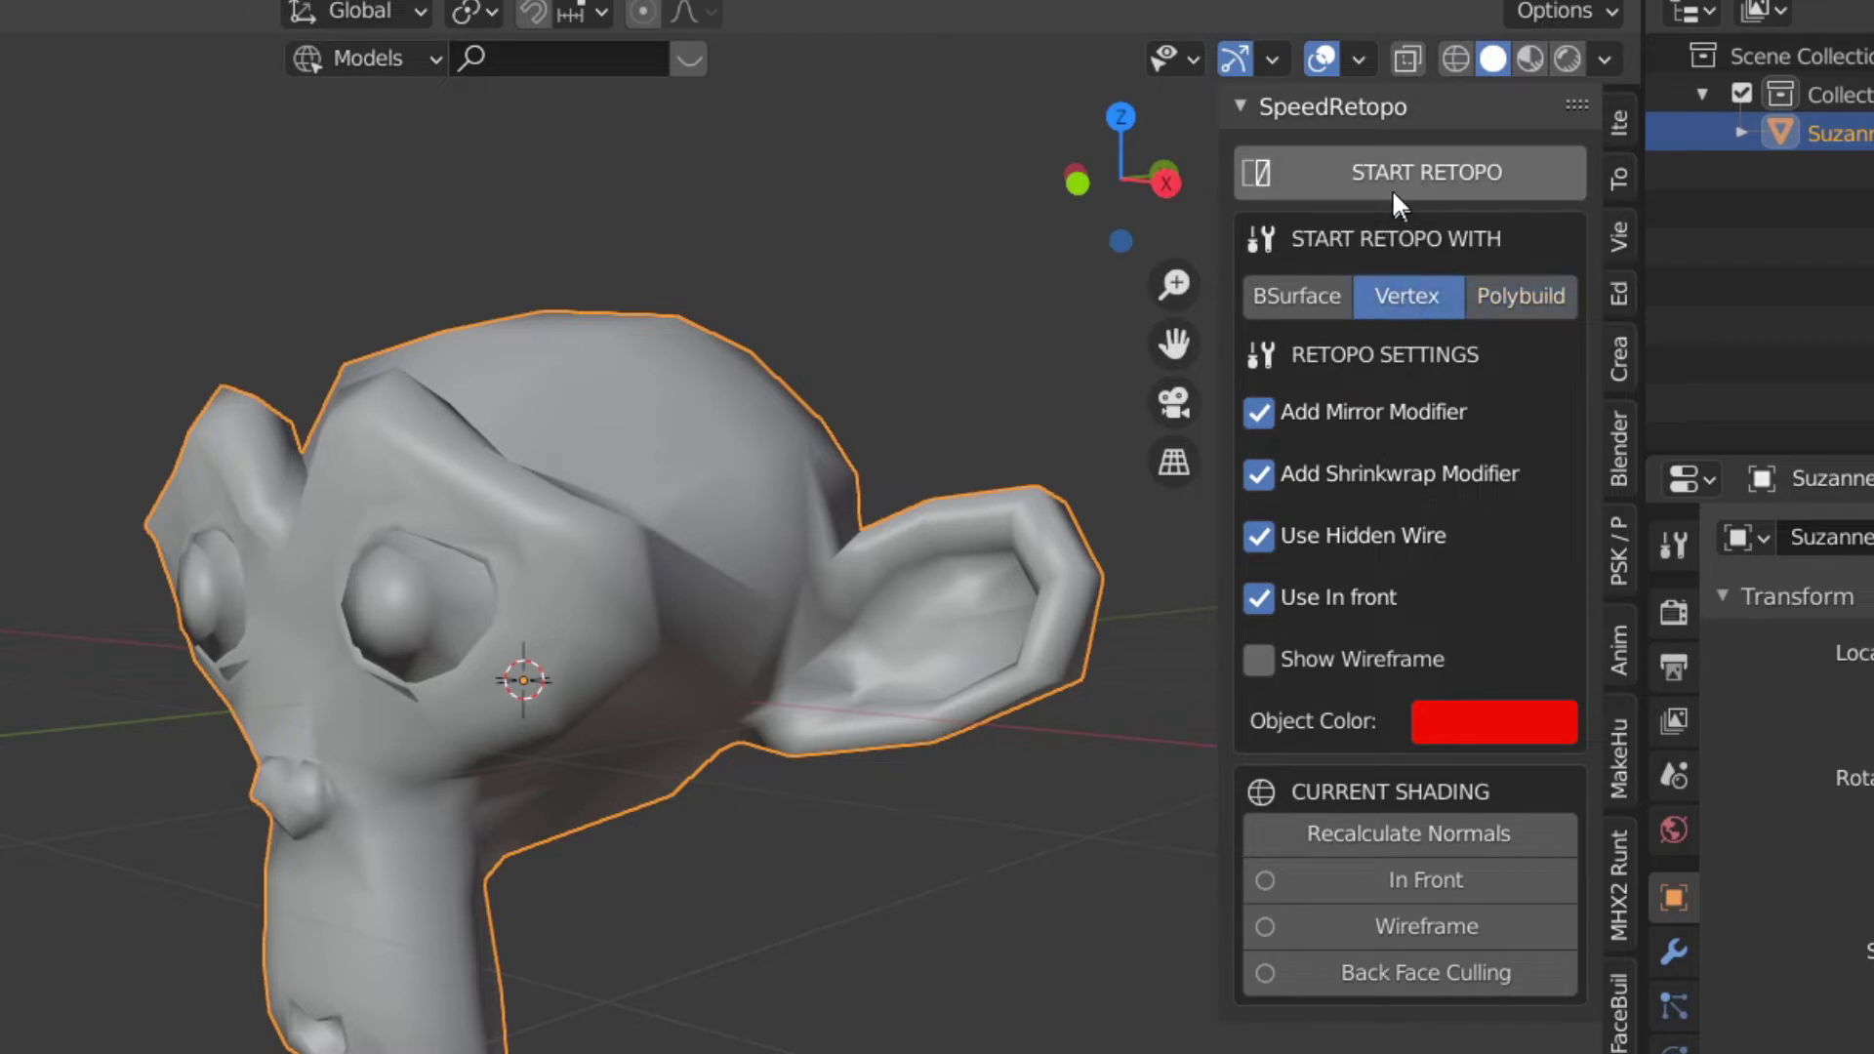
click(1392, 182)
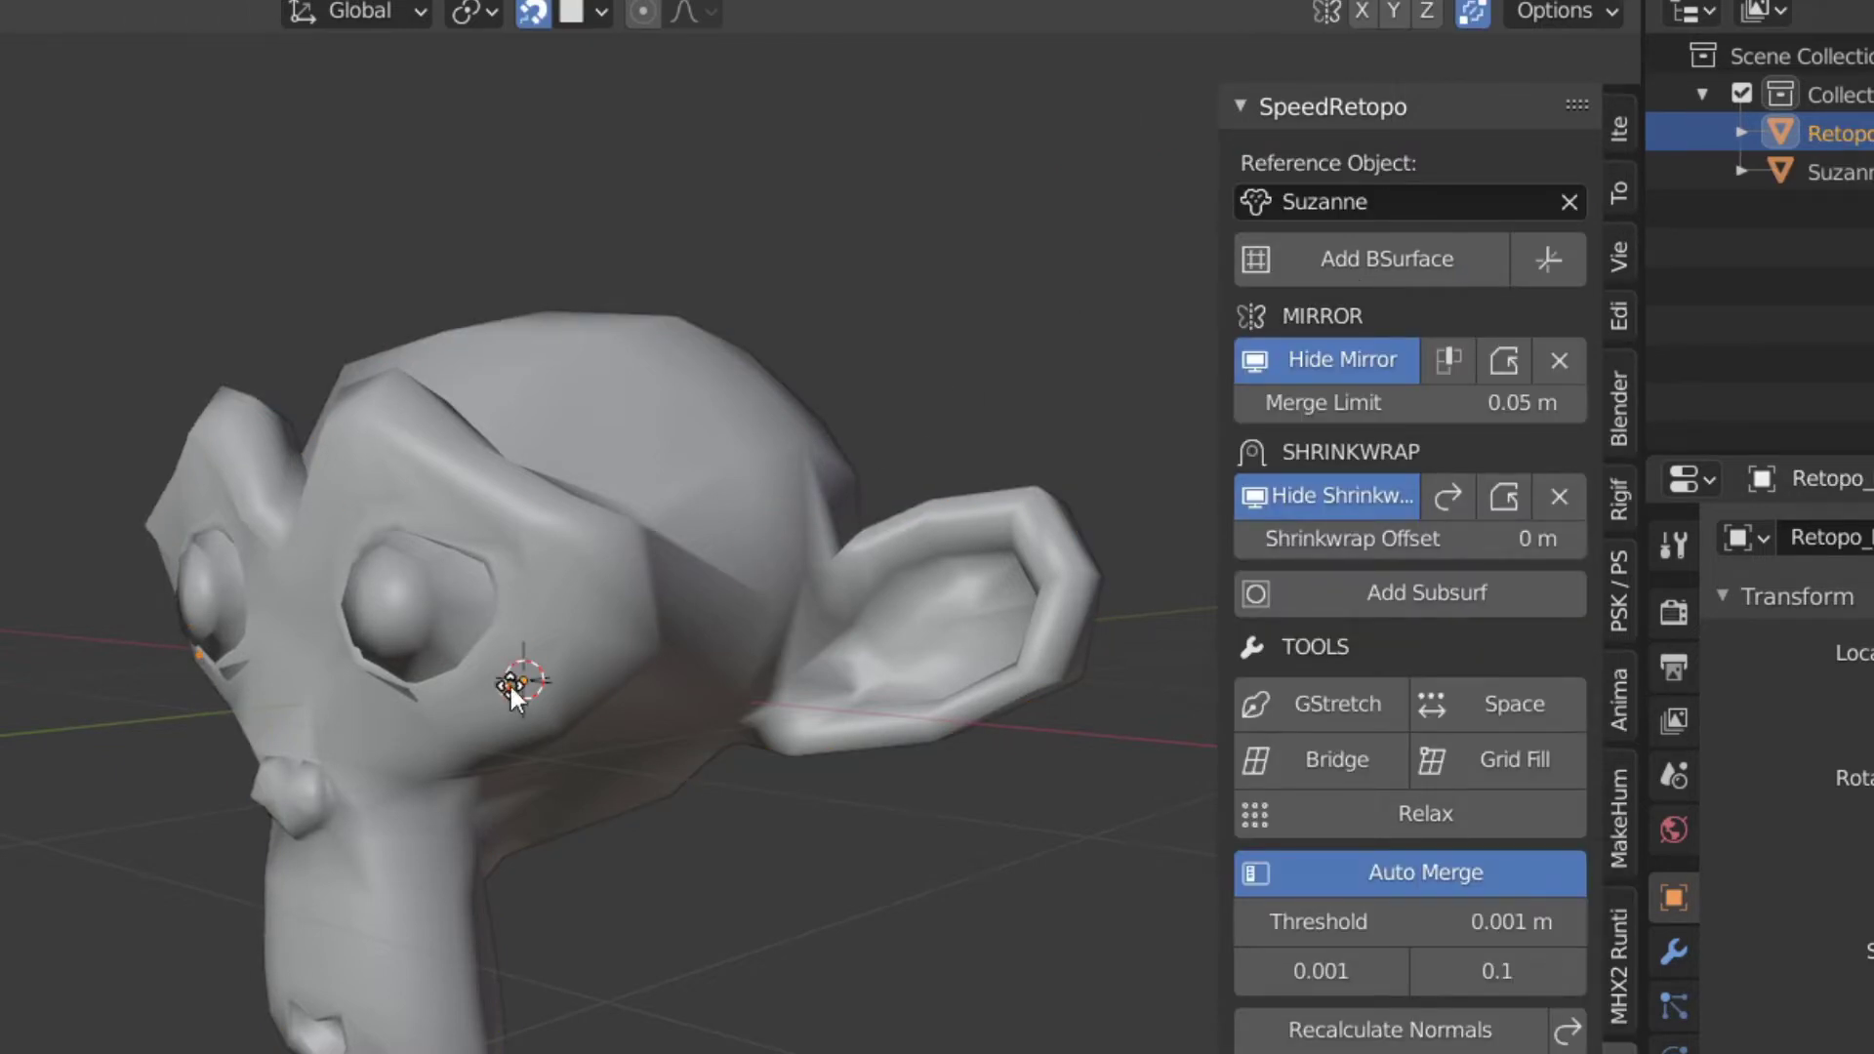
ctrl+right_click(573, 639)
ctrl+right_click(560, 539)
ctrl+right_click(624, 538)
ctrl+right_click(617, 609)
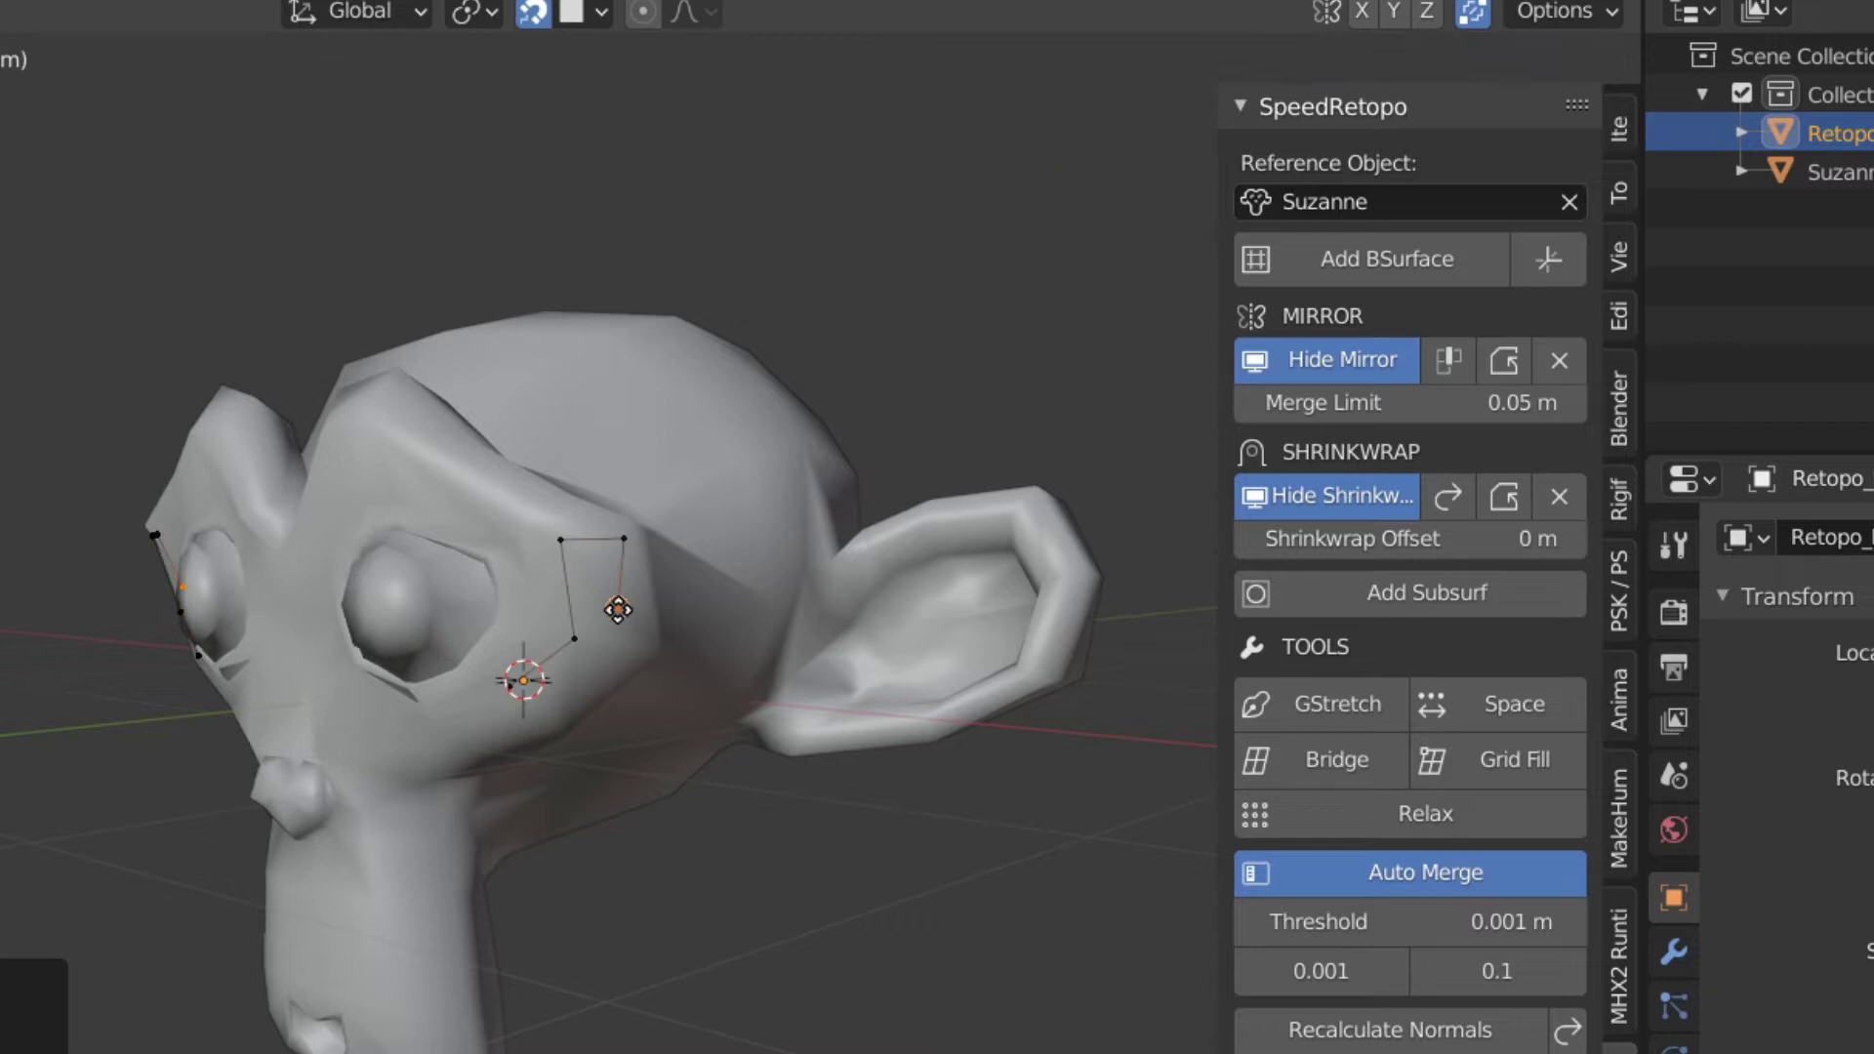
middle_drag(606, 724, 1583, 779)
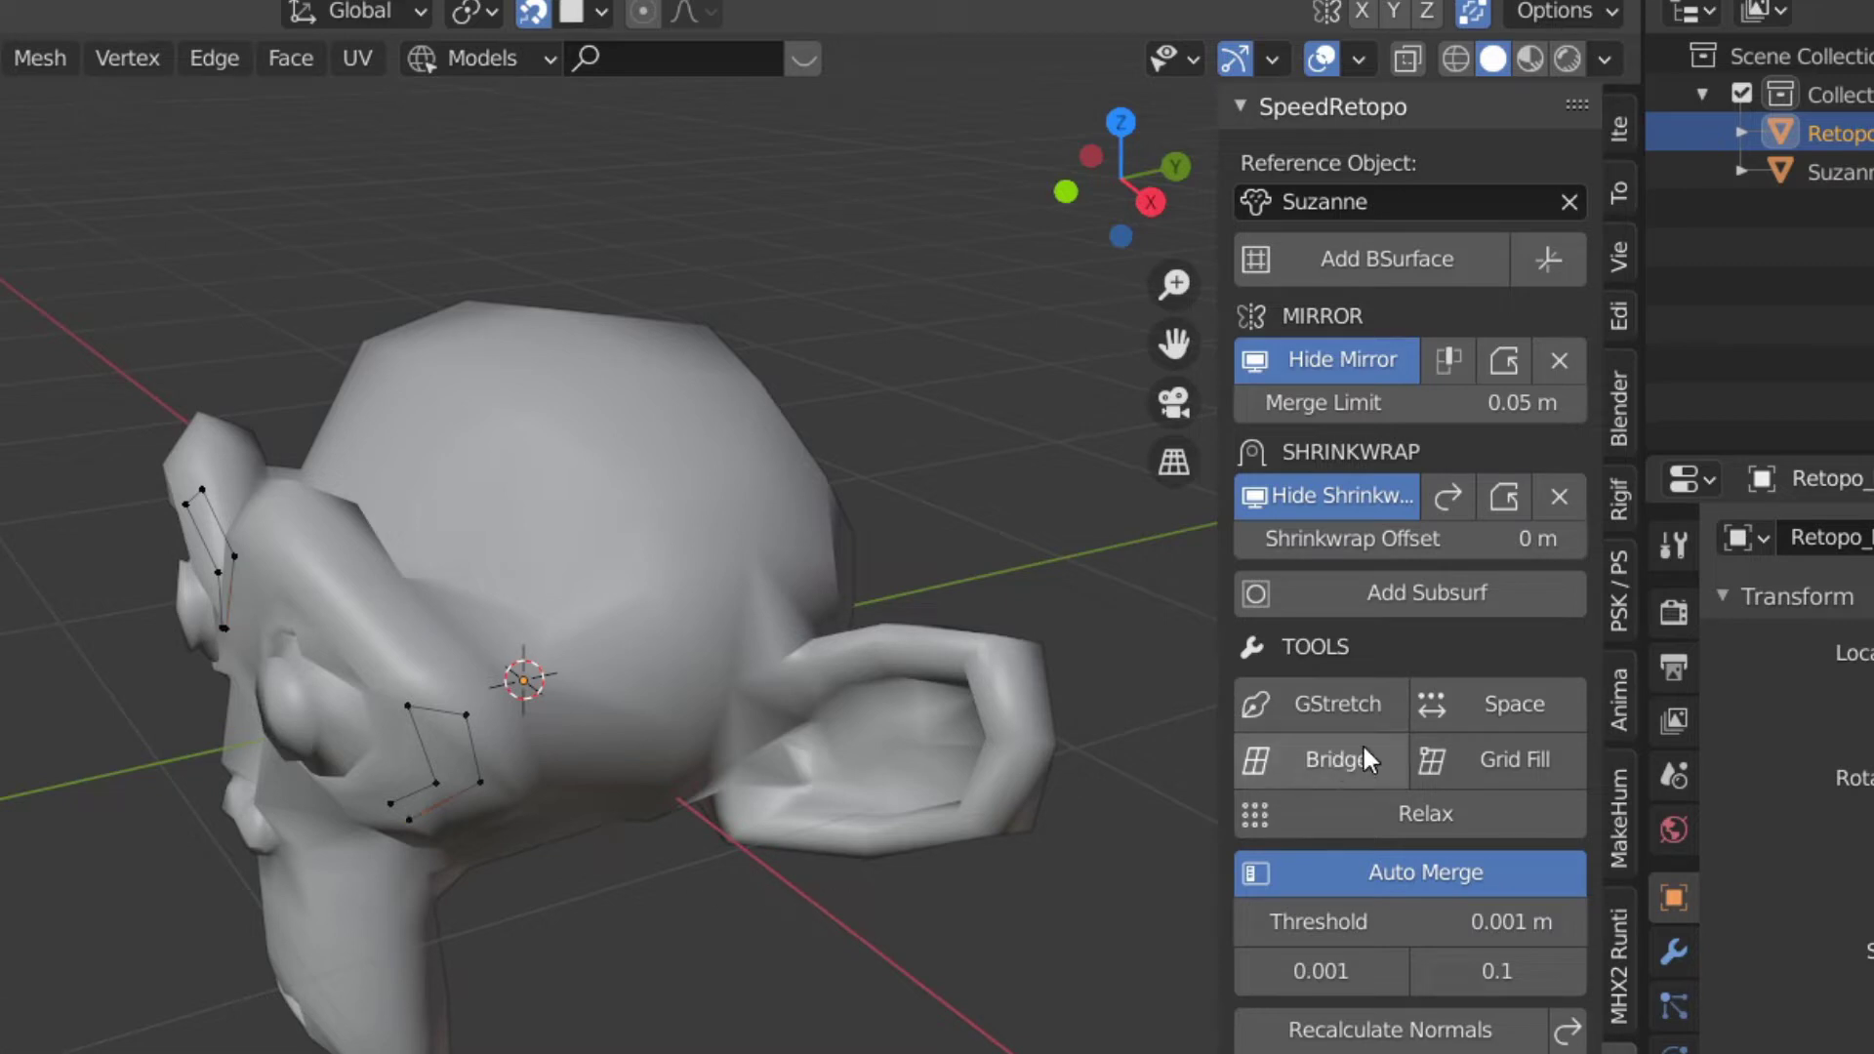
- Select all the retopo vertices and try Grid Fill on the loop
key(z)
key(a)
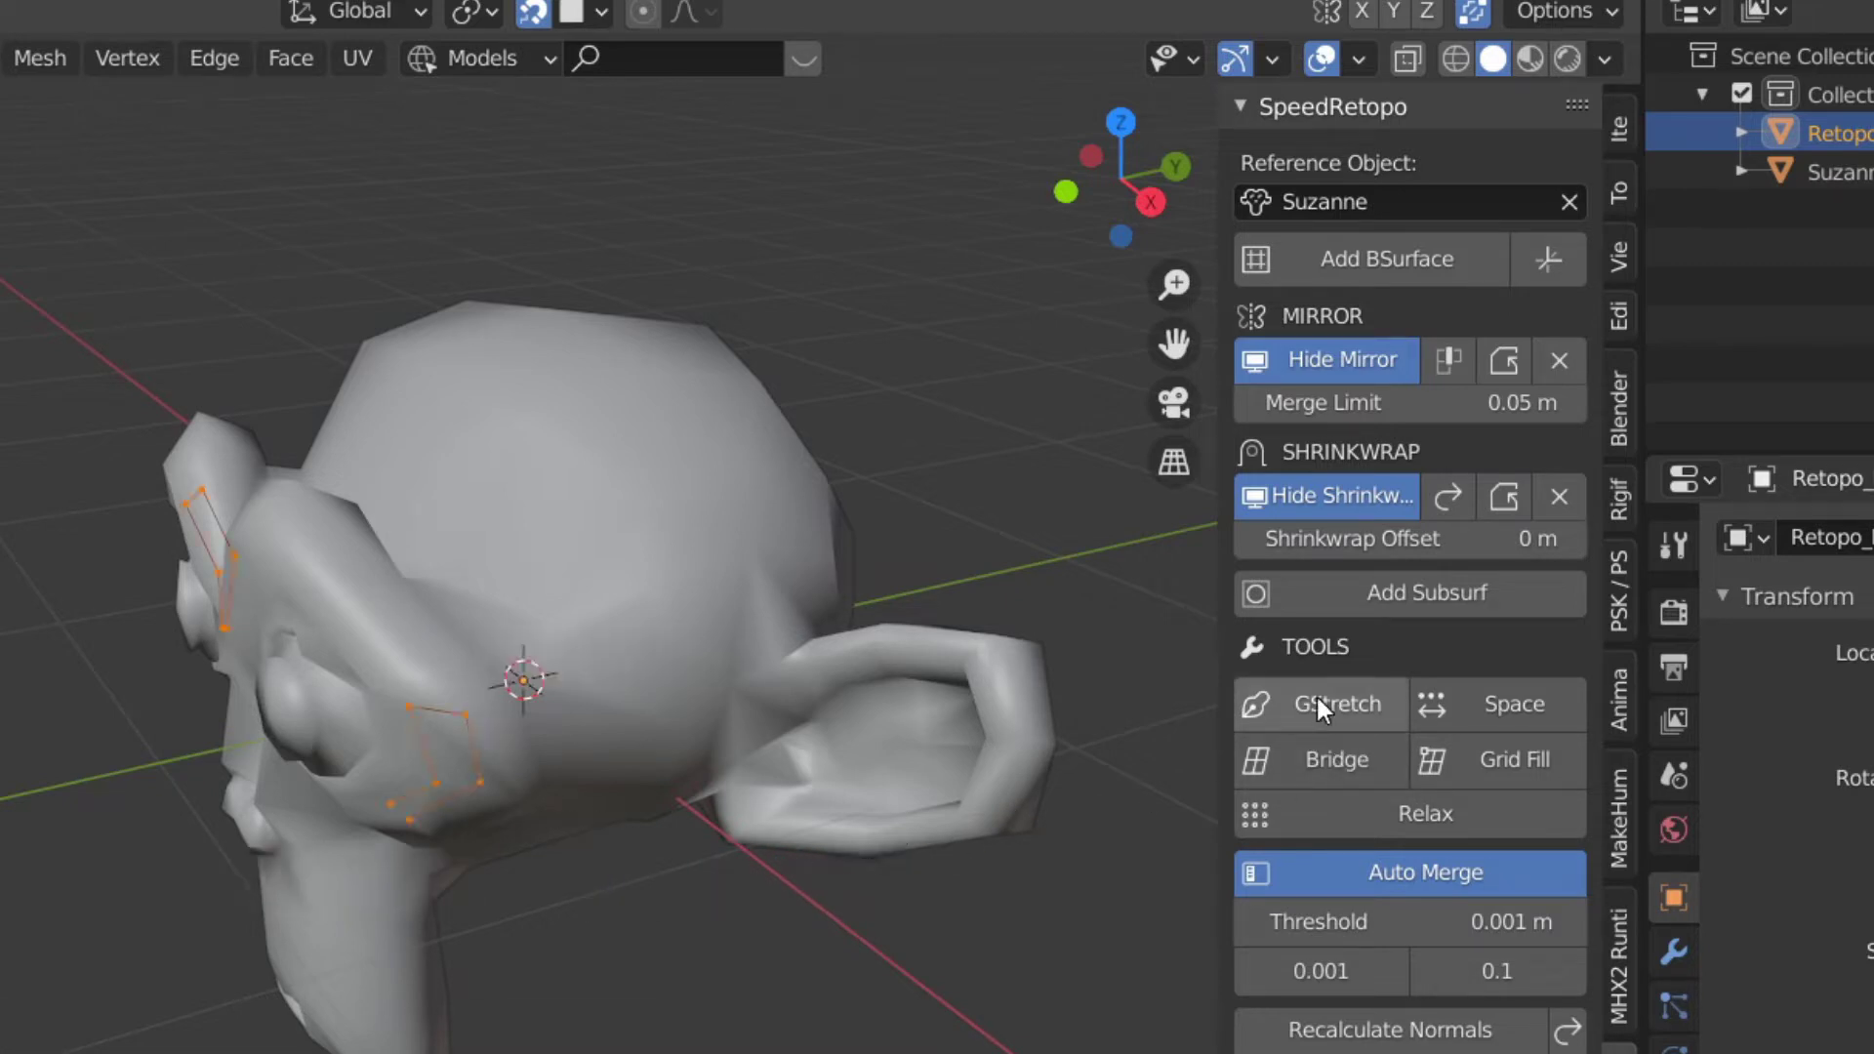
click(1440, 738)
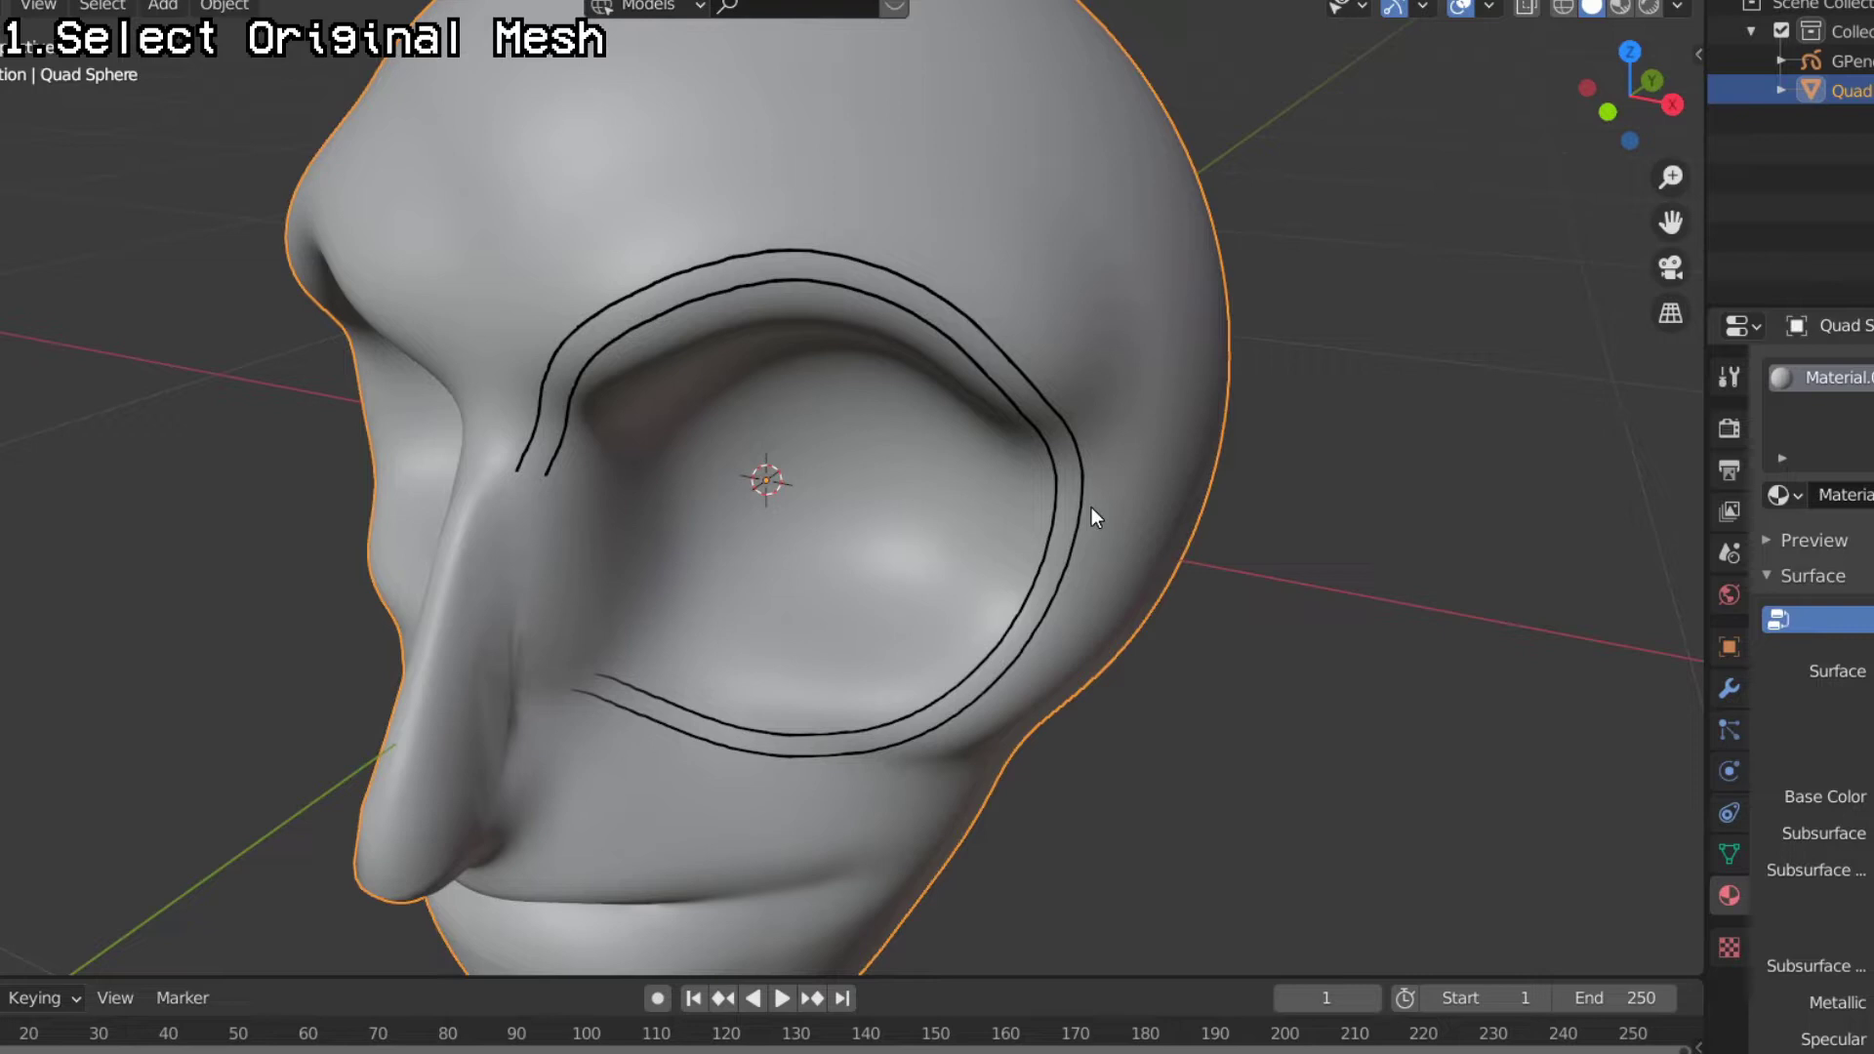
- Start BSurface retopo on the Quad Sphere, disable Auto Merge, move Shrinkwrap above Mirror, lower Mirror merge
click(1681, 946)
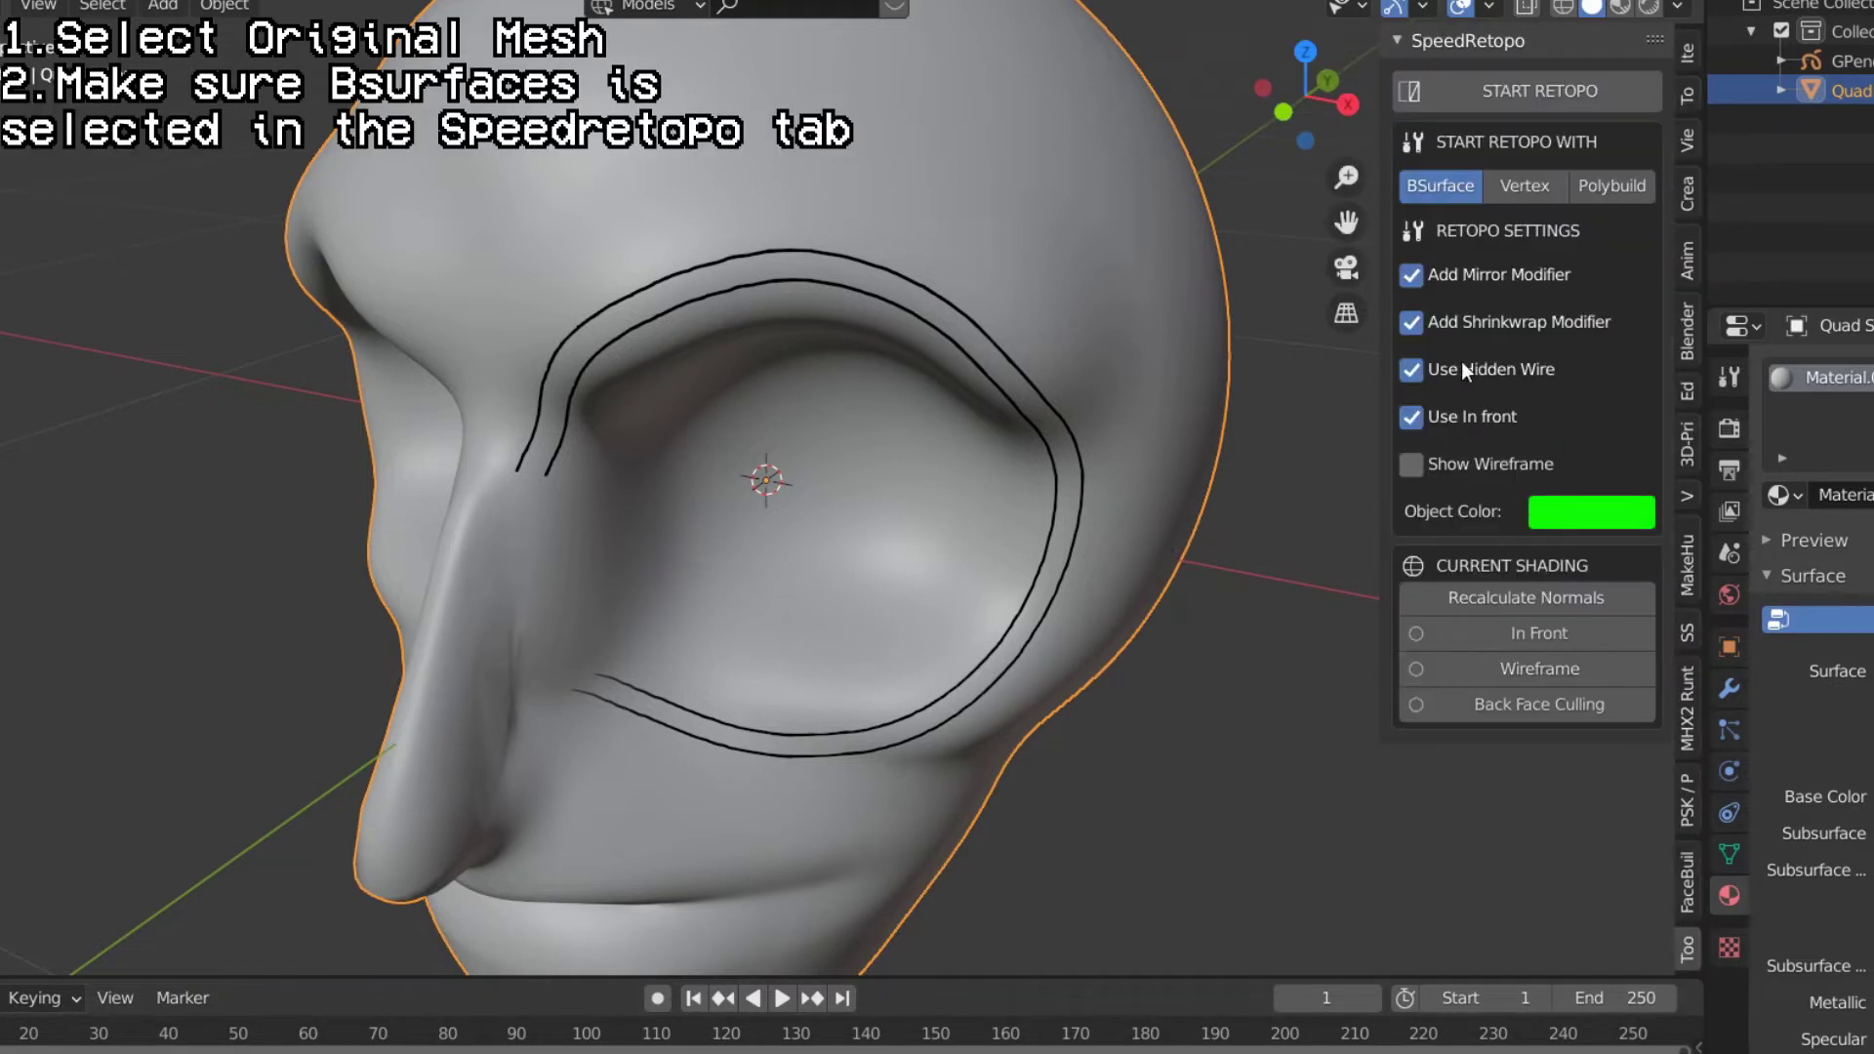
click(1464, 94)
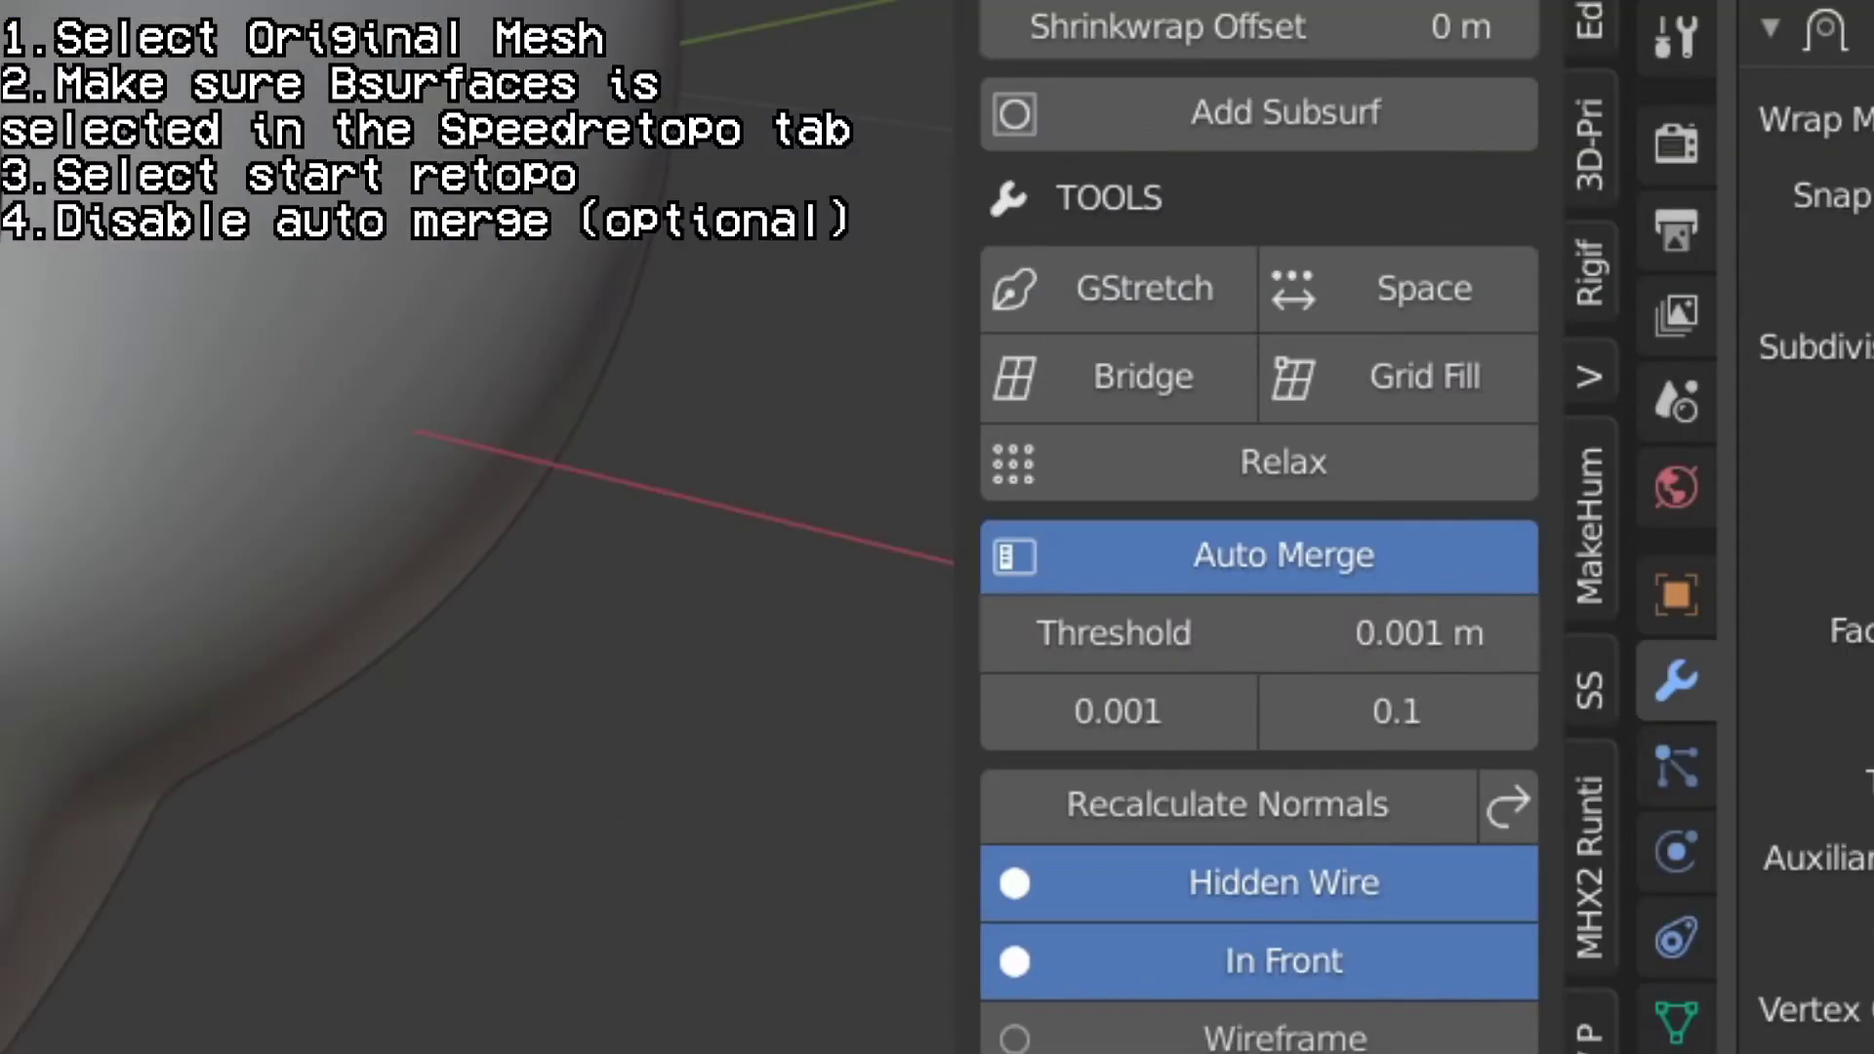
click(1280, 551)
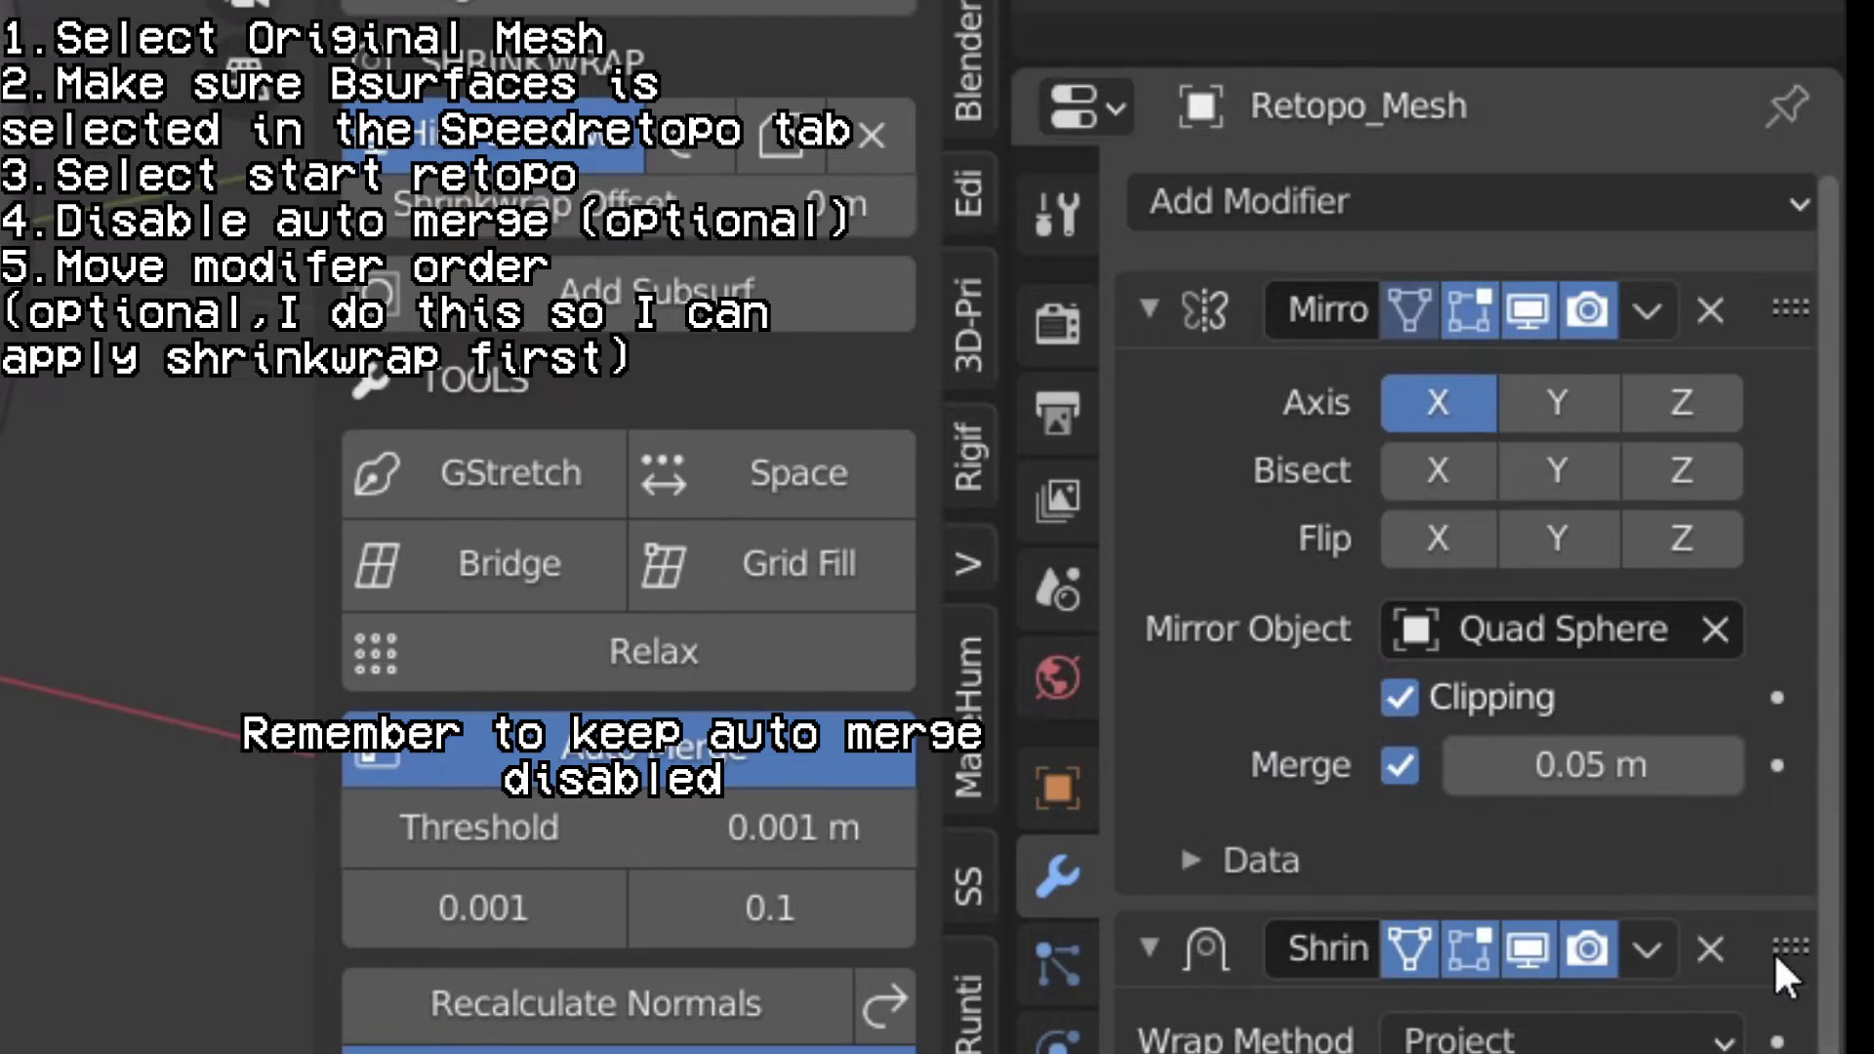
drag(1779, 962, 1786, 154)
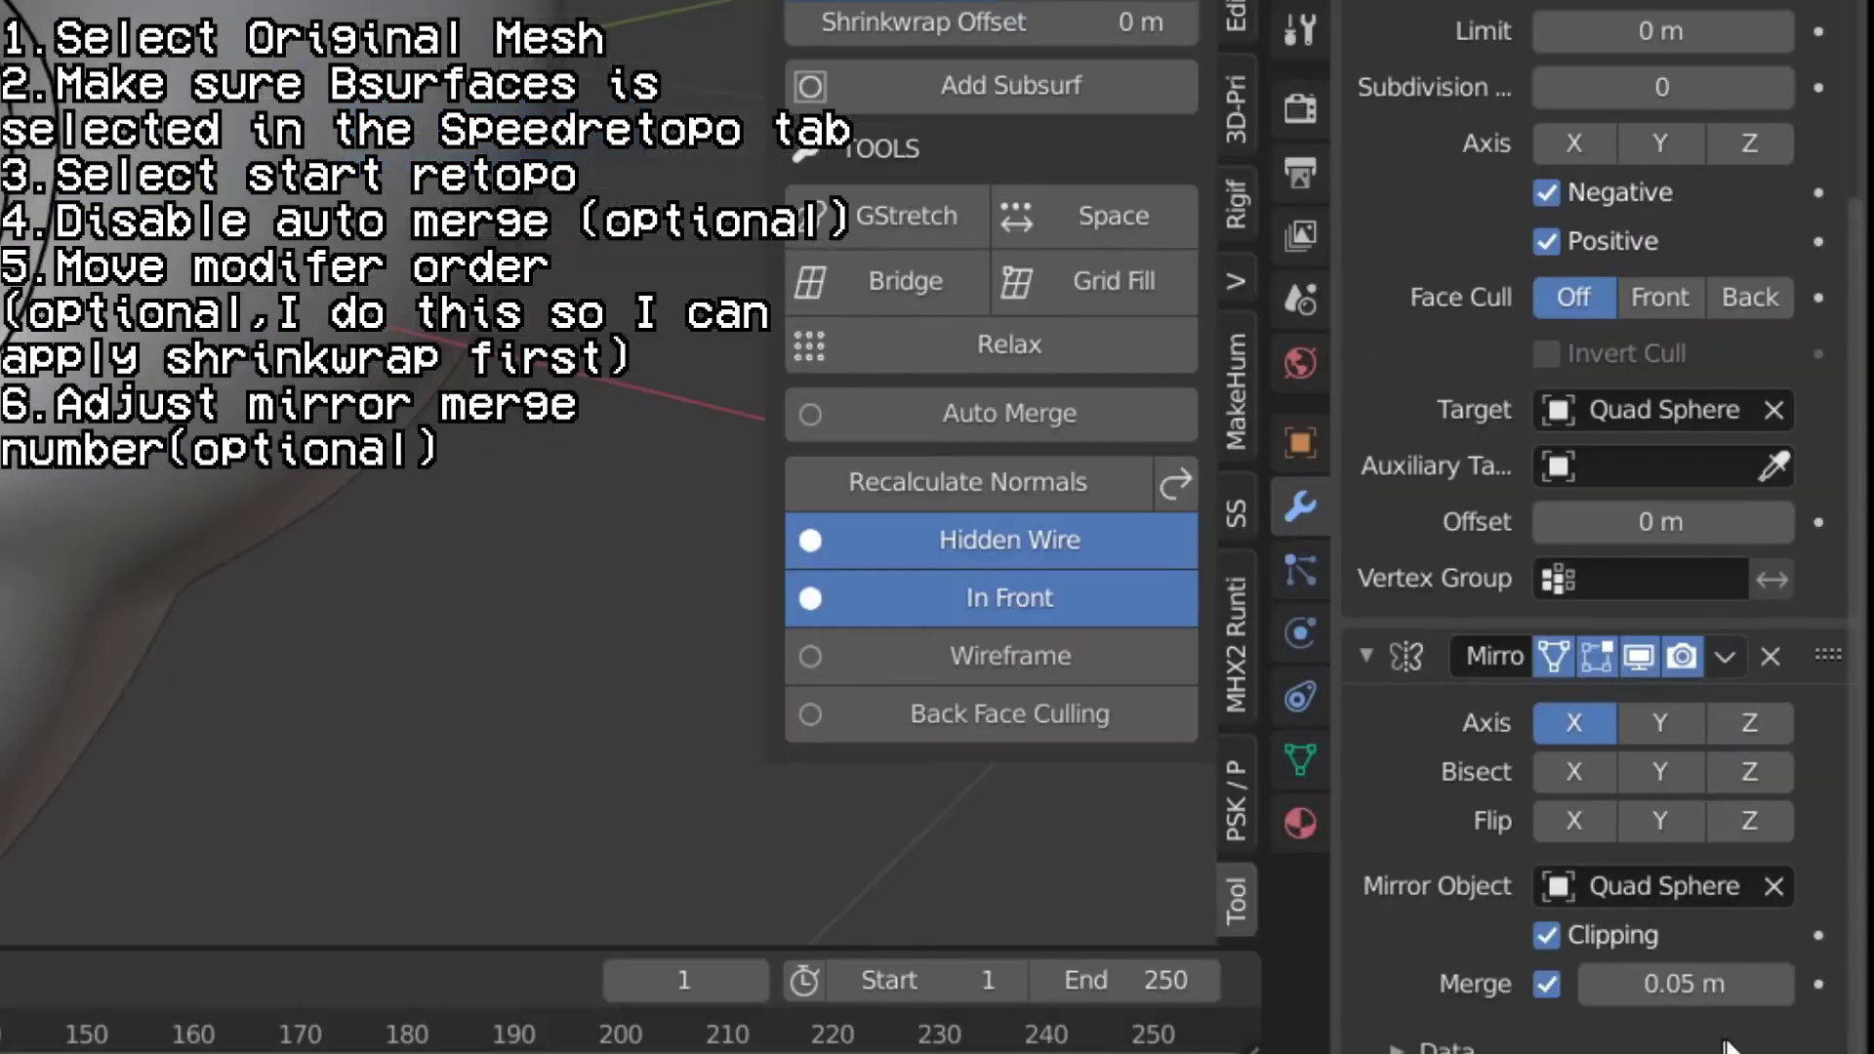
drag(1696, 985, 1681, 986)
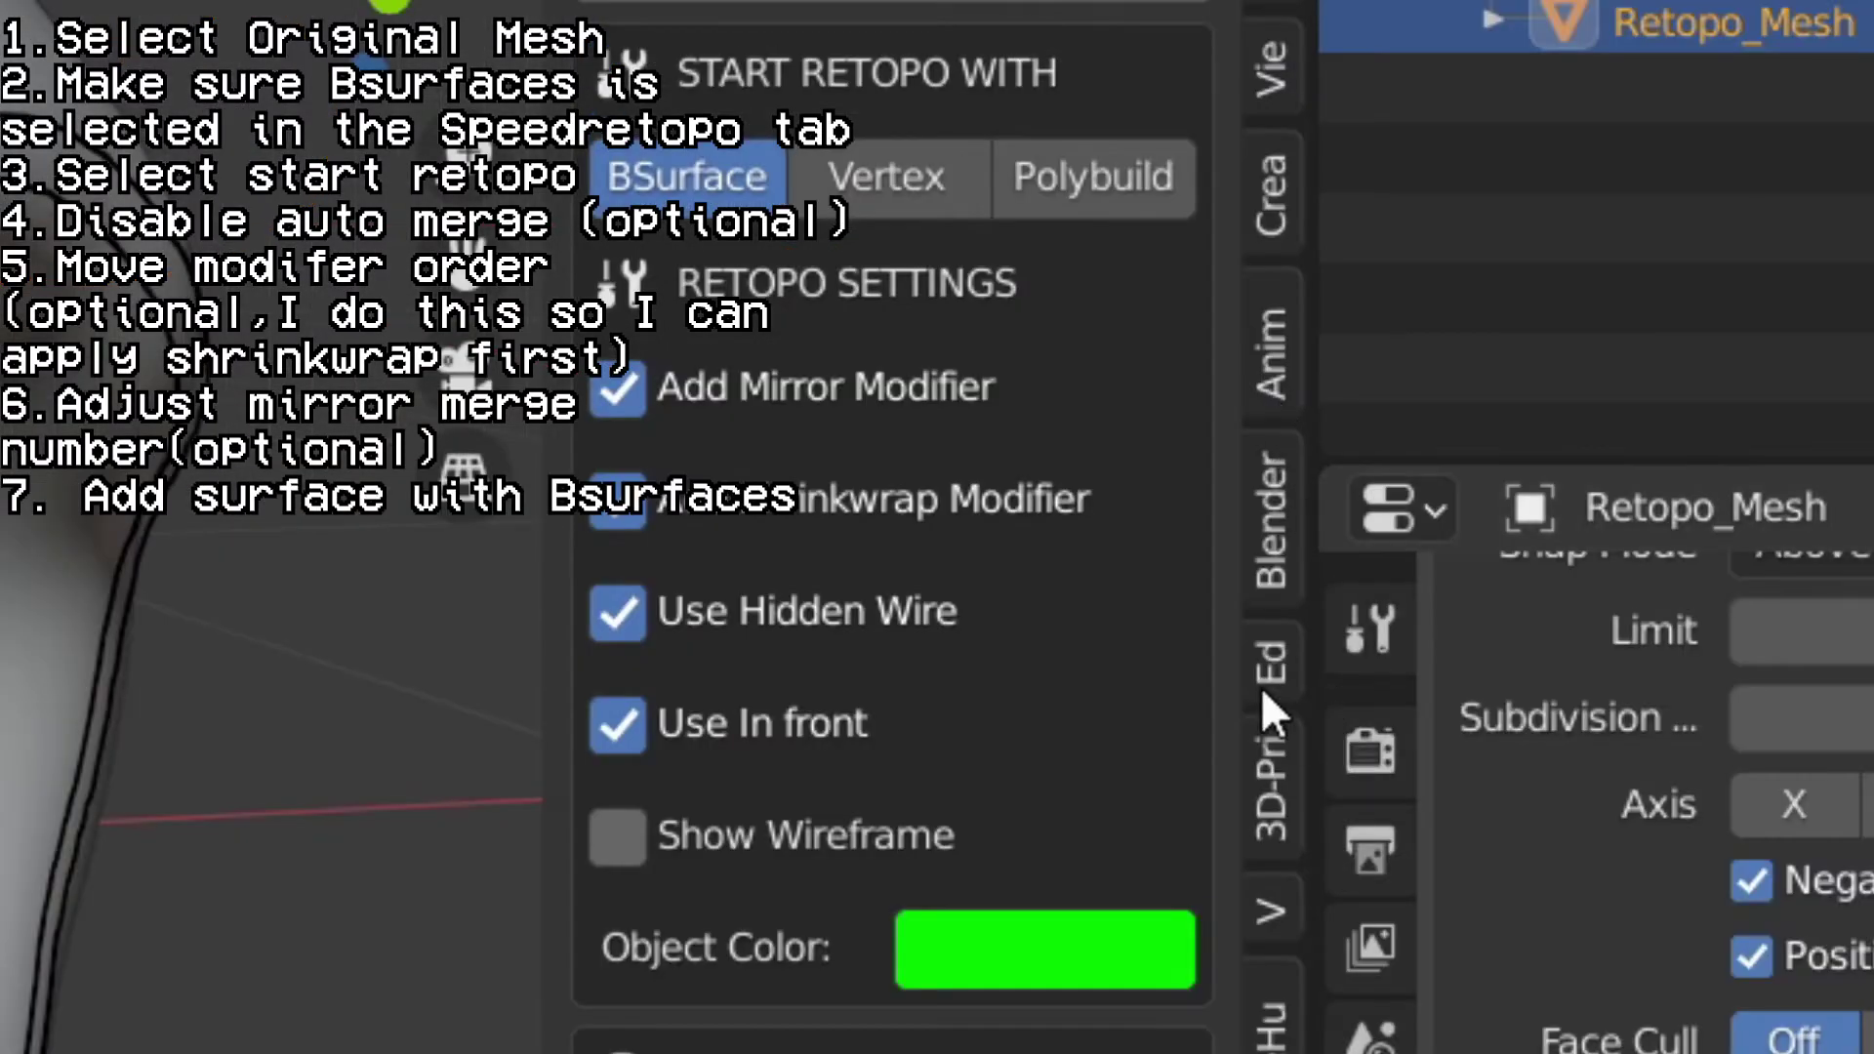
- Add a Bsurfaces face ring from the GPencil eye strokes, raising Cross from 5 to 6
click(1308, 664)
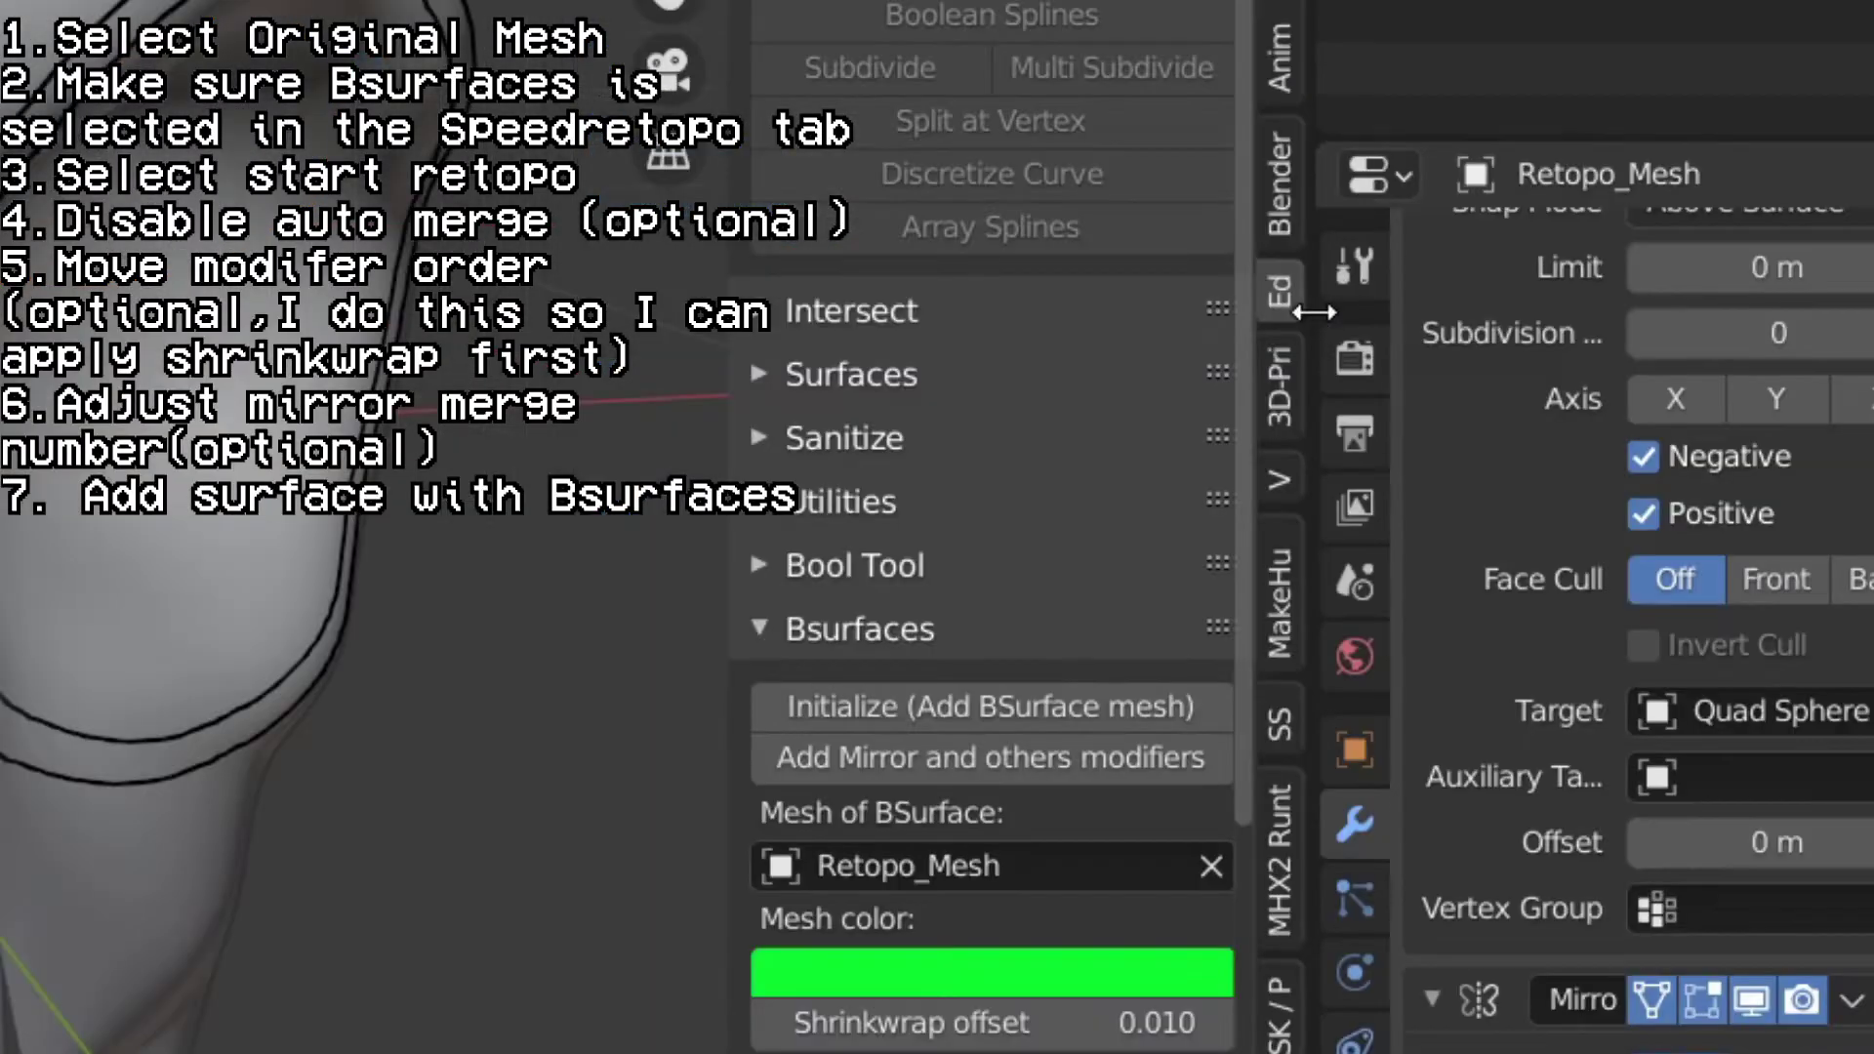
scroll(1161, 317, down, 10)
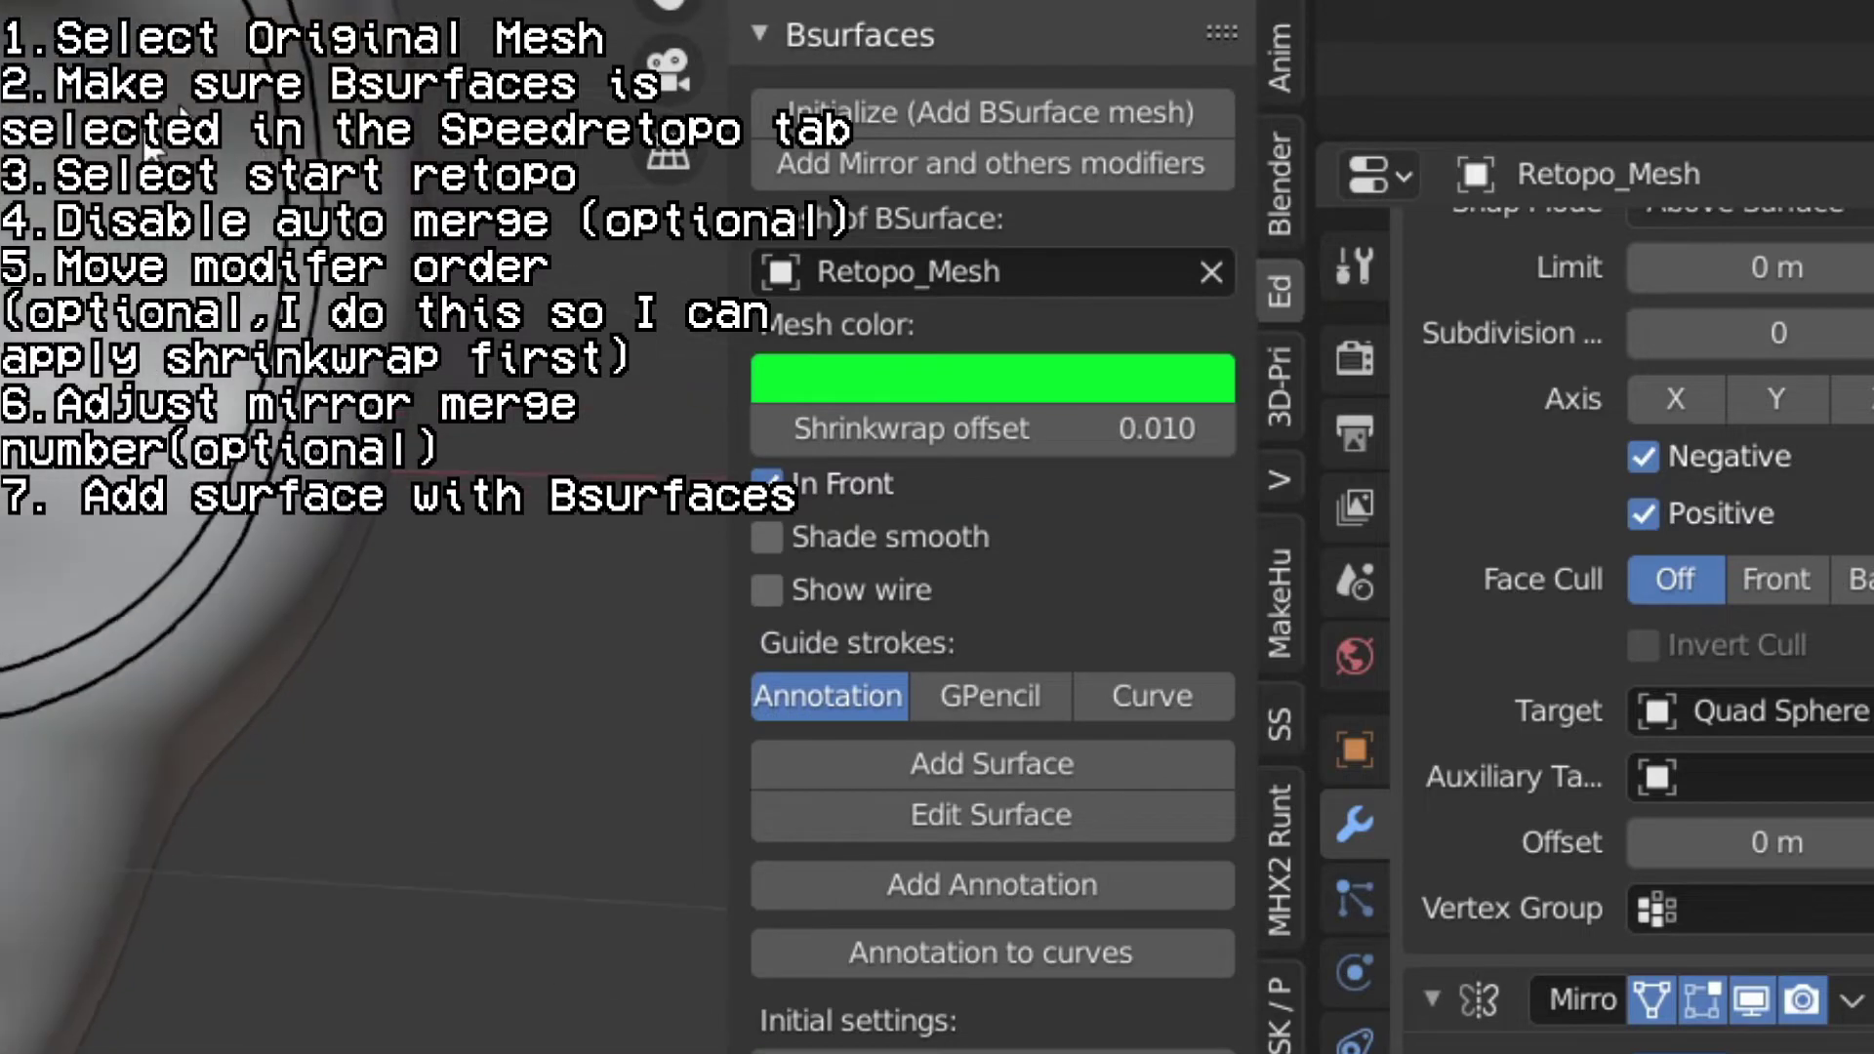
click(976, 701)
click(896, 747)
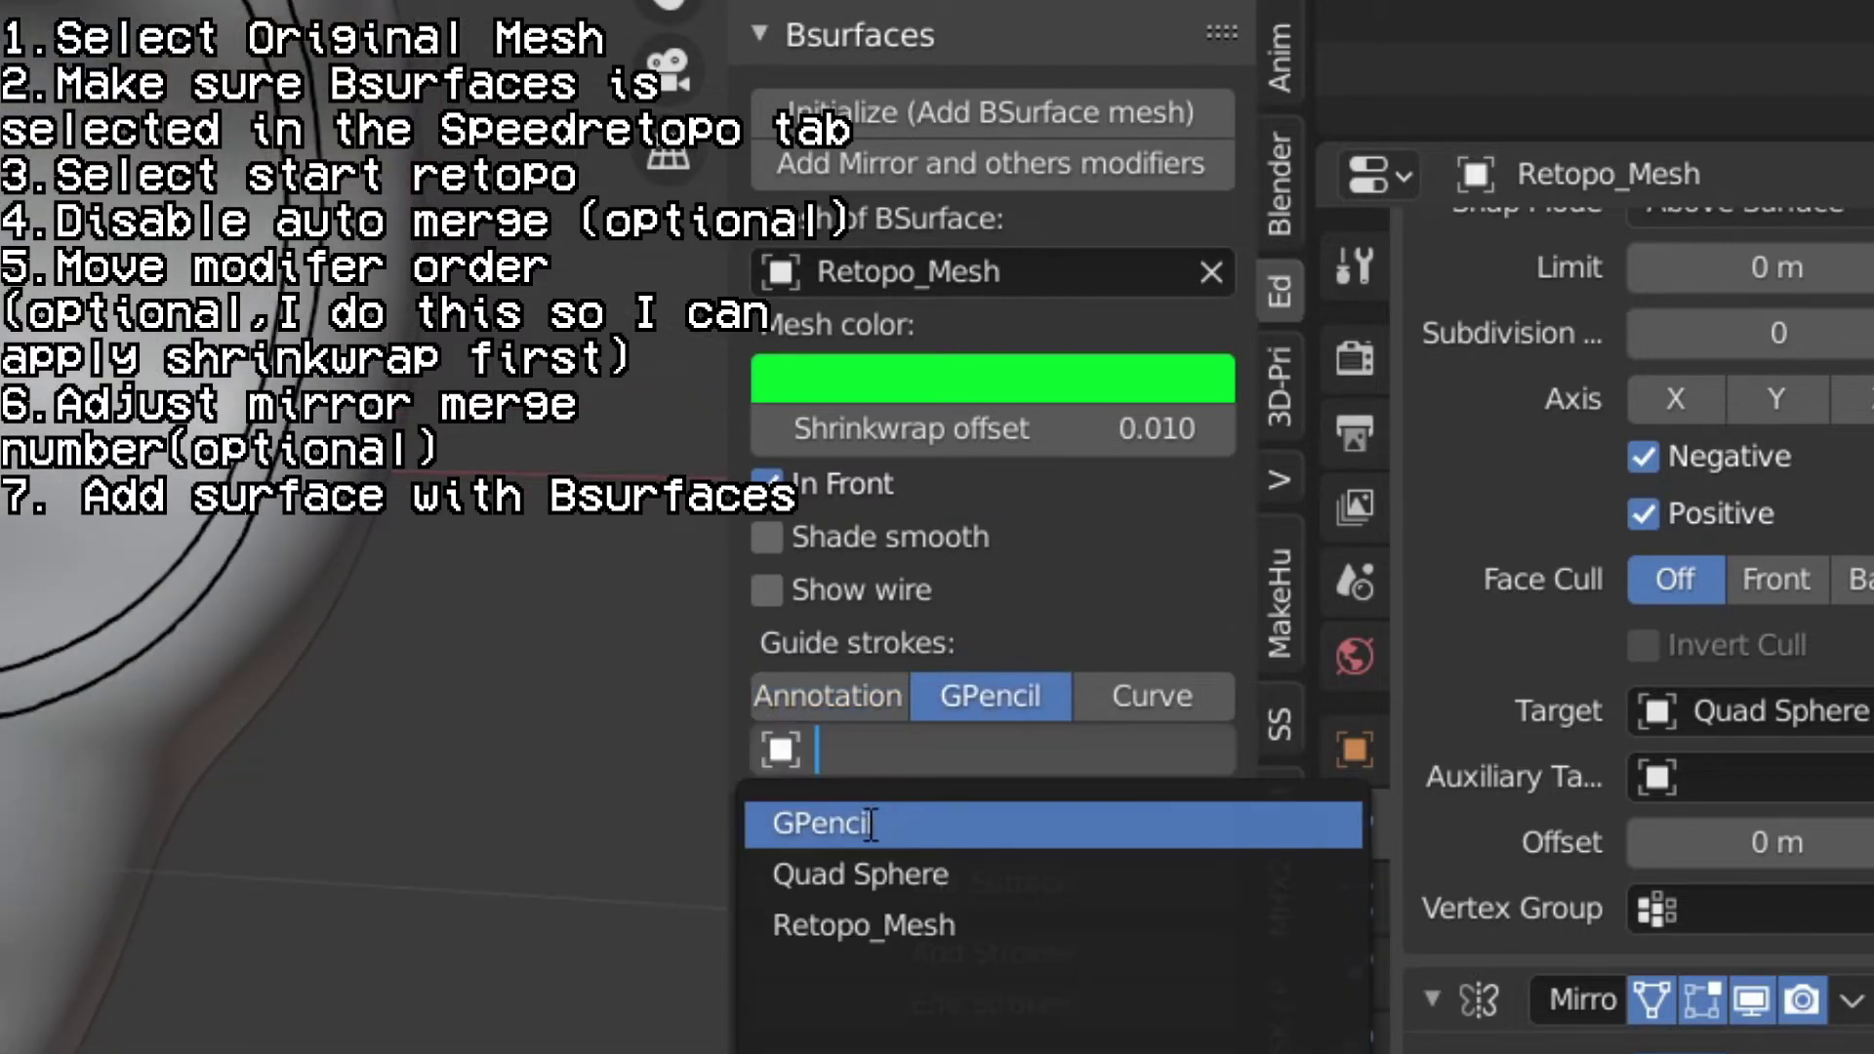
click(829, 823)
click(1062, 857)
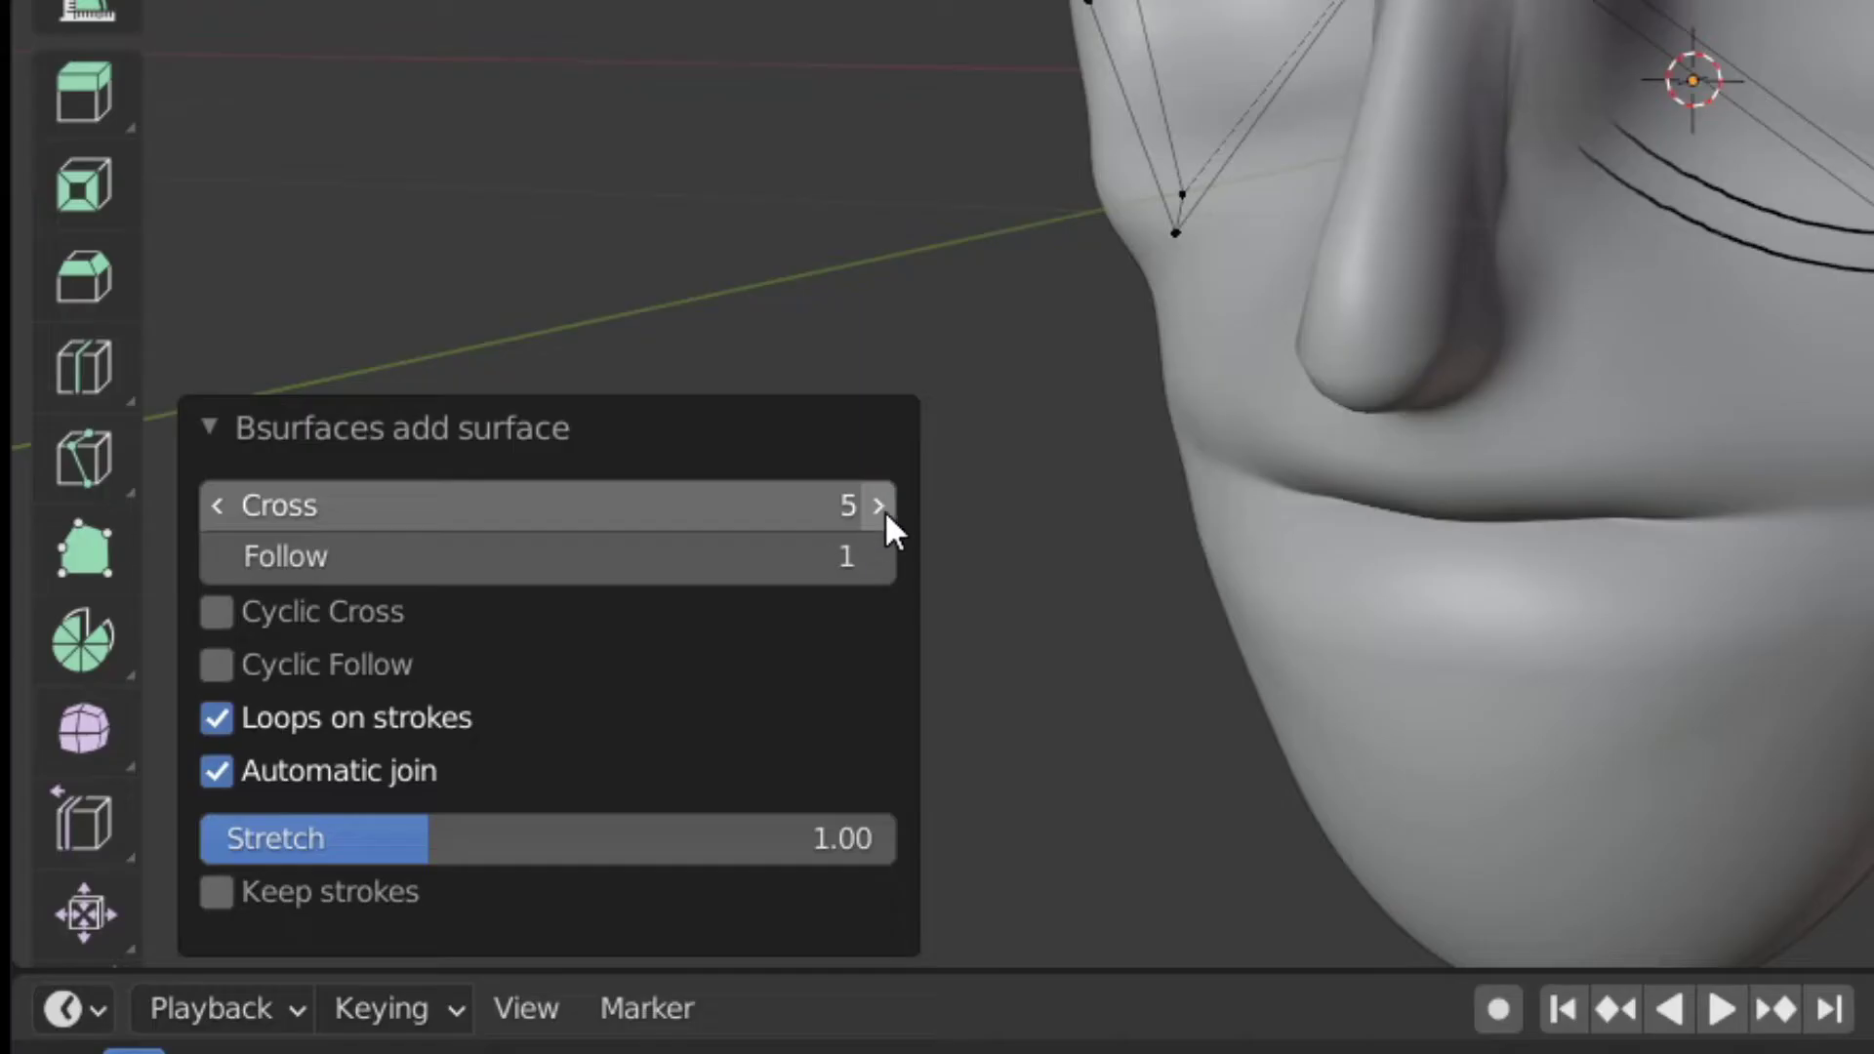
click(886, 507)
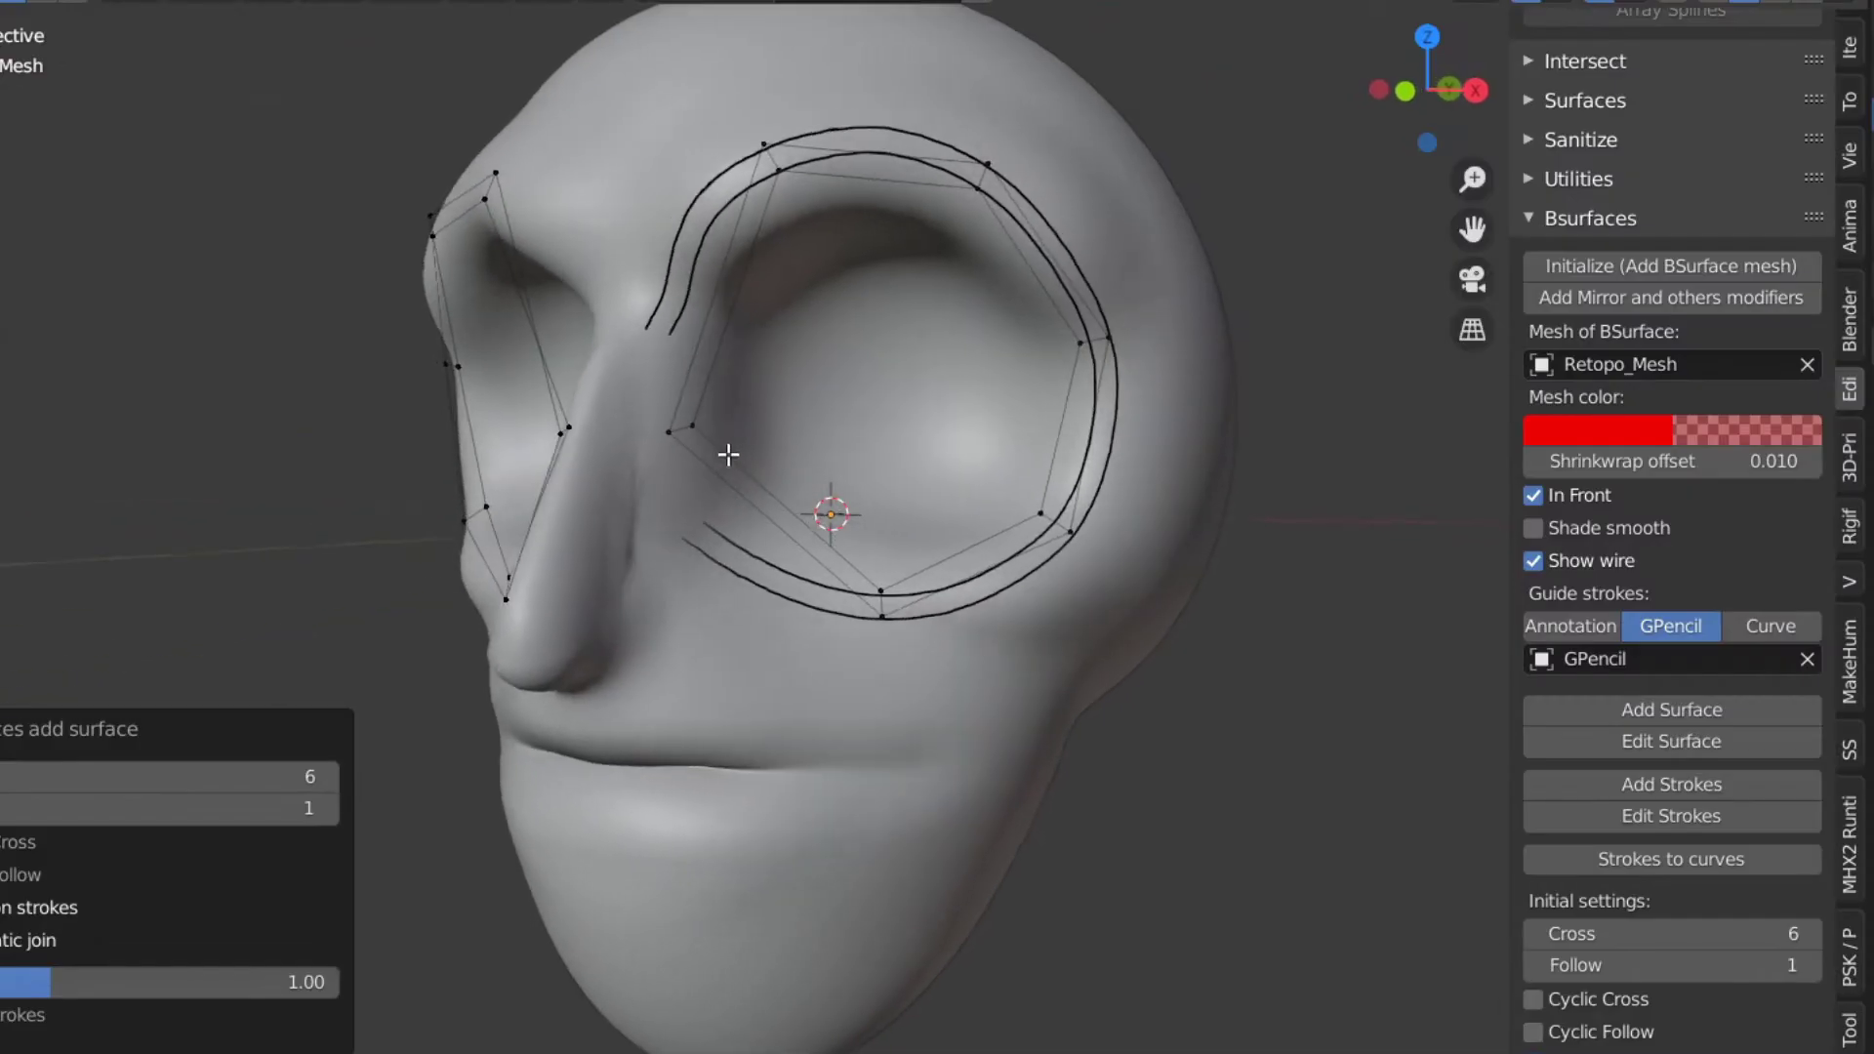
click(718, 336)
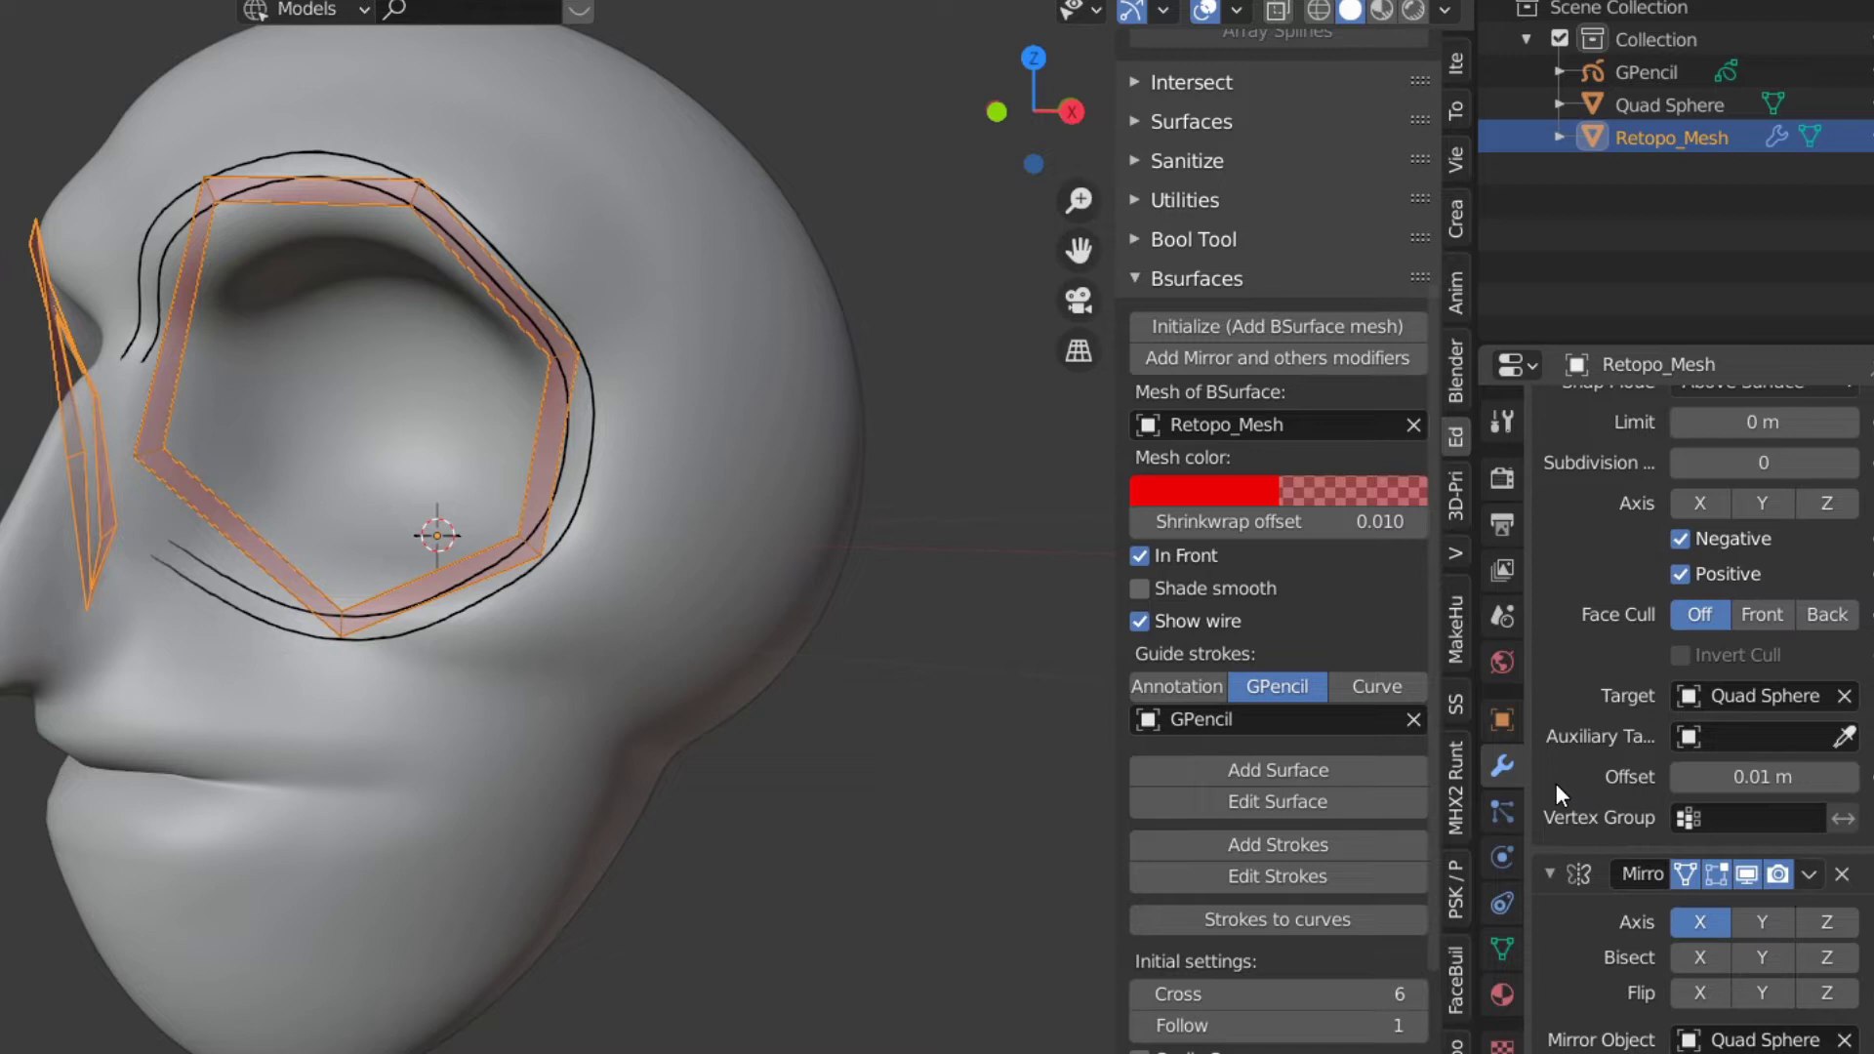
- Add a Subdivision Surface modifier to Retopo_Mesh
scroll(1556, 783, up, 4)
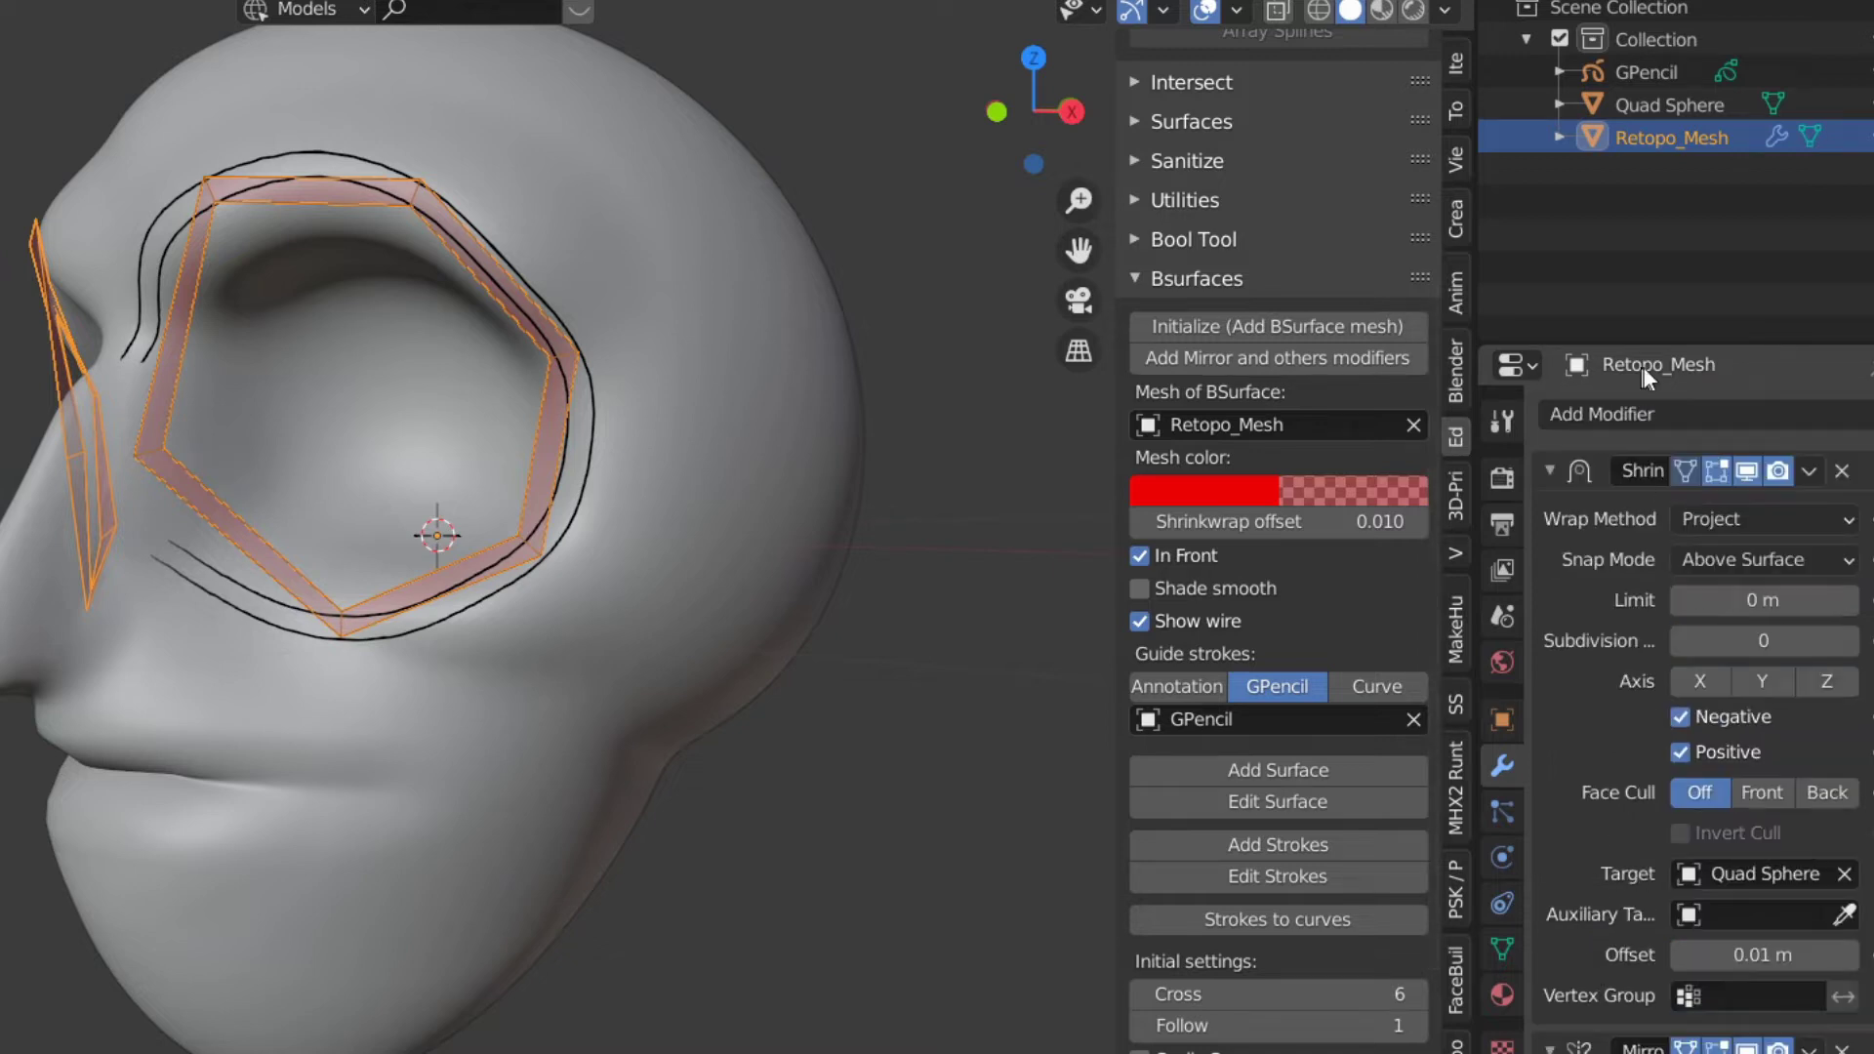
click(1629, 412)
click(1266, 946)
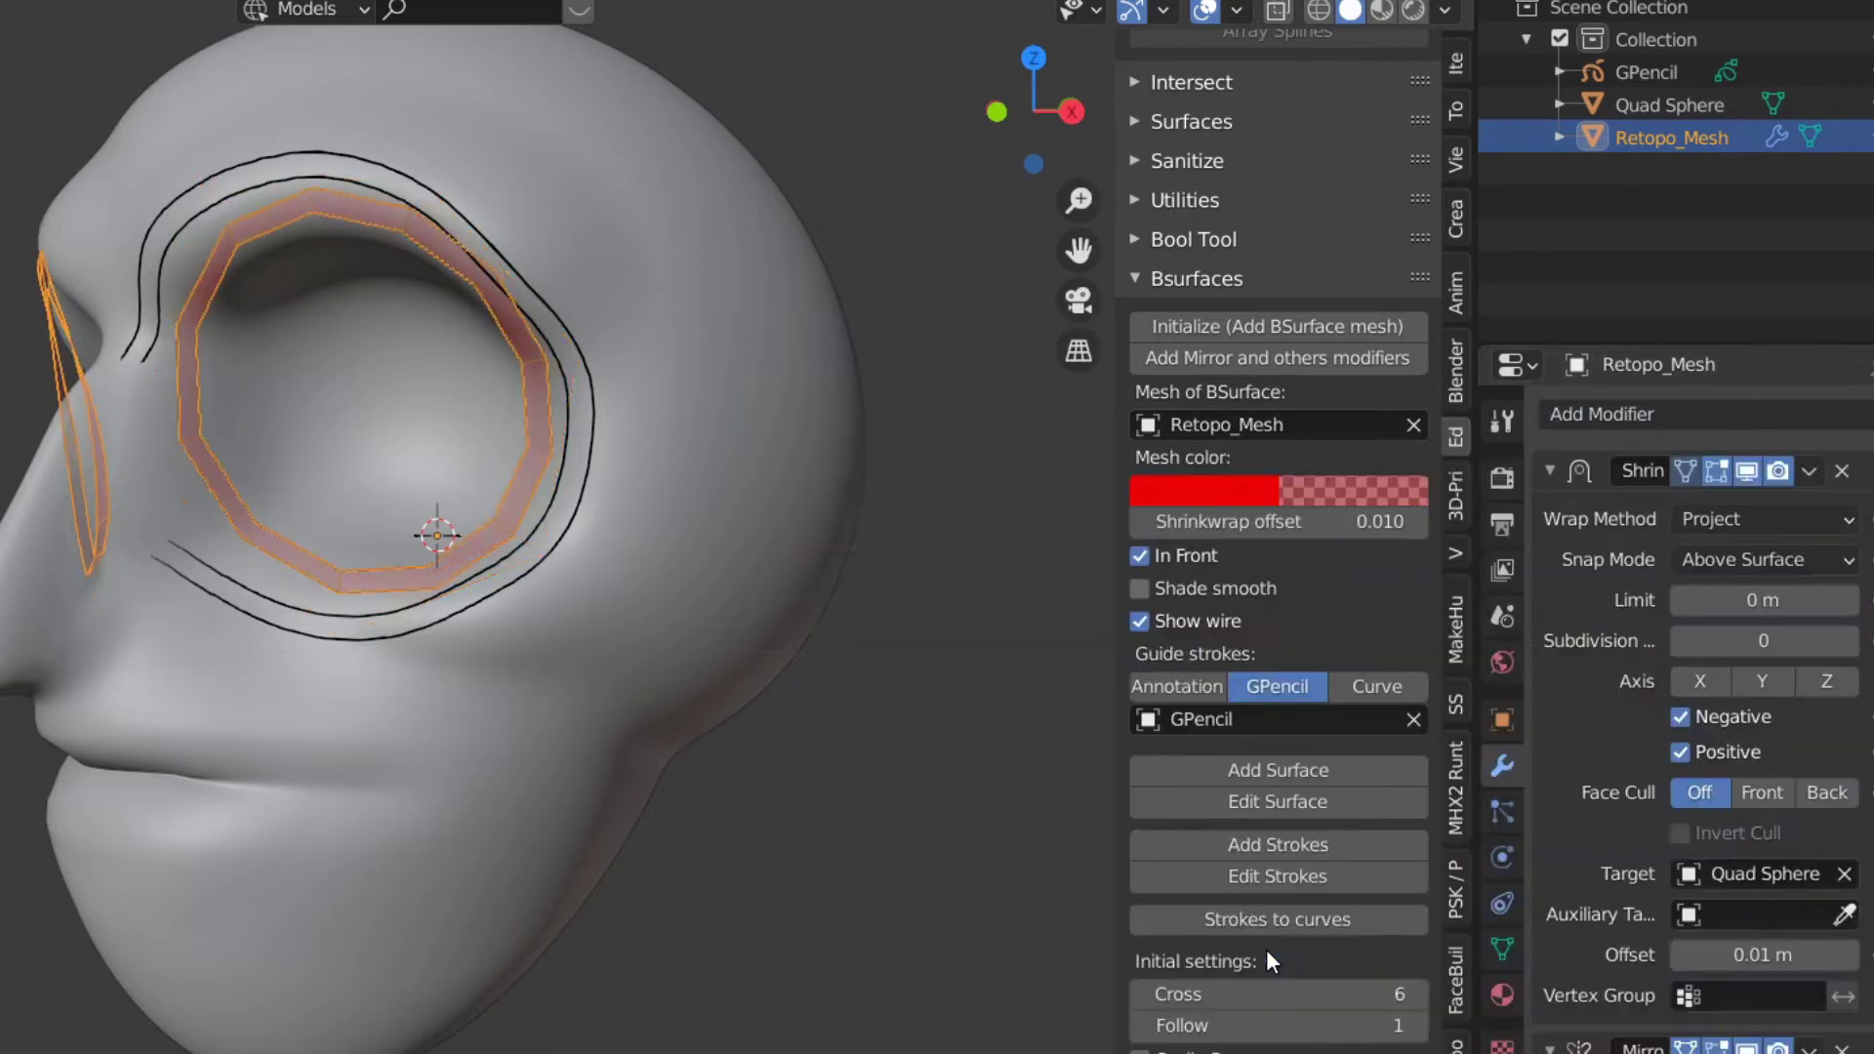
- Scale the eye loop slightly in Edit Mode, then return to Object Mode
scroll(1679, 693, down, 10)
middle_drag(371, 693, 601, 634)
key(Tab)
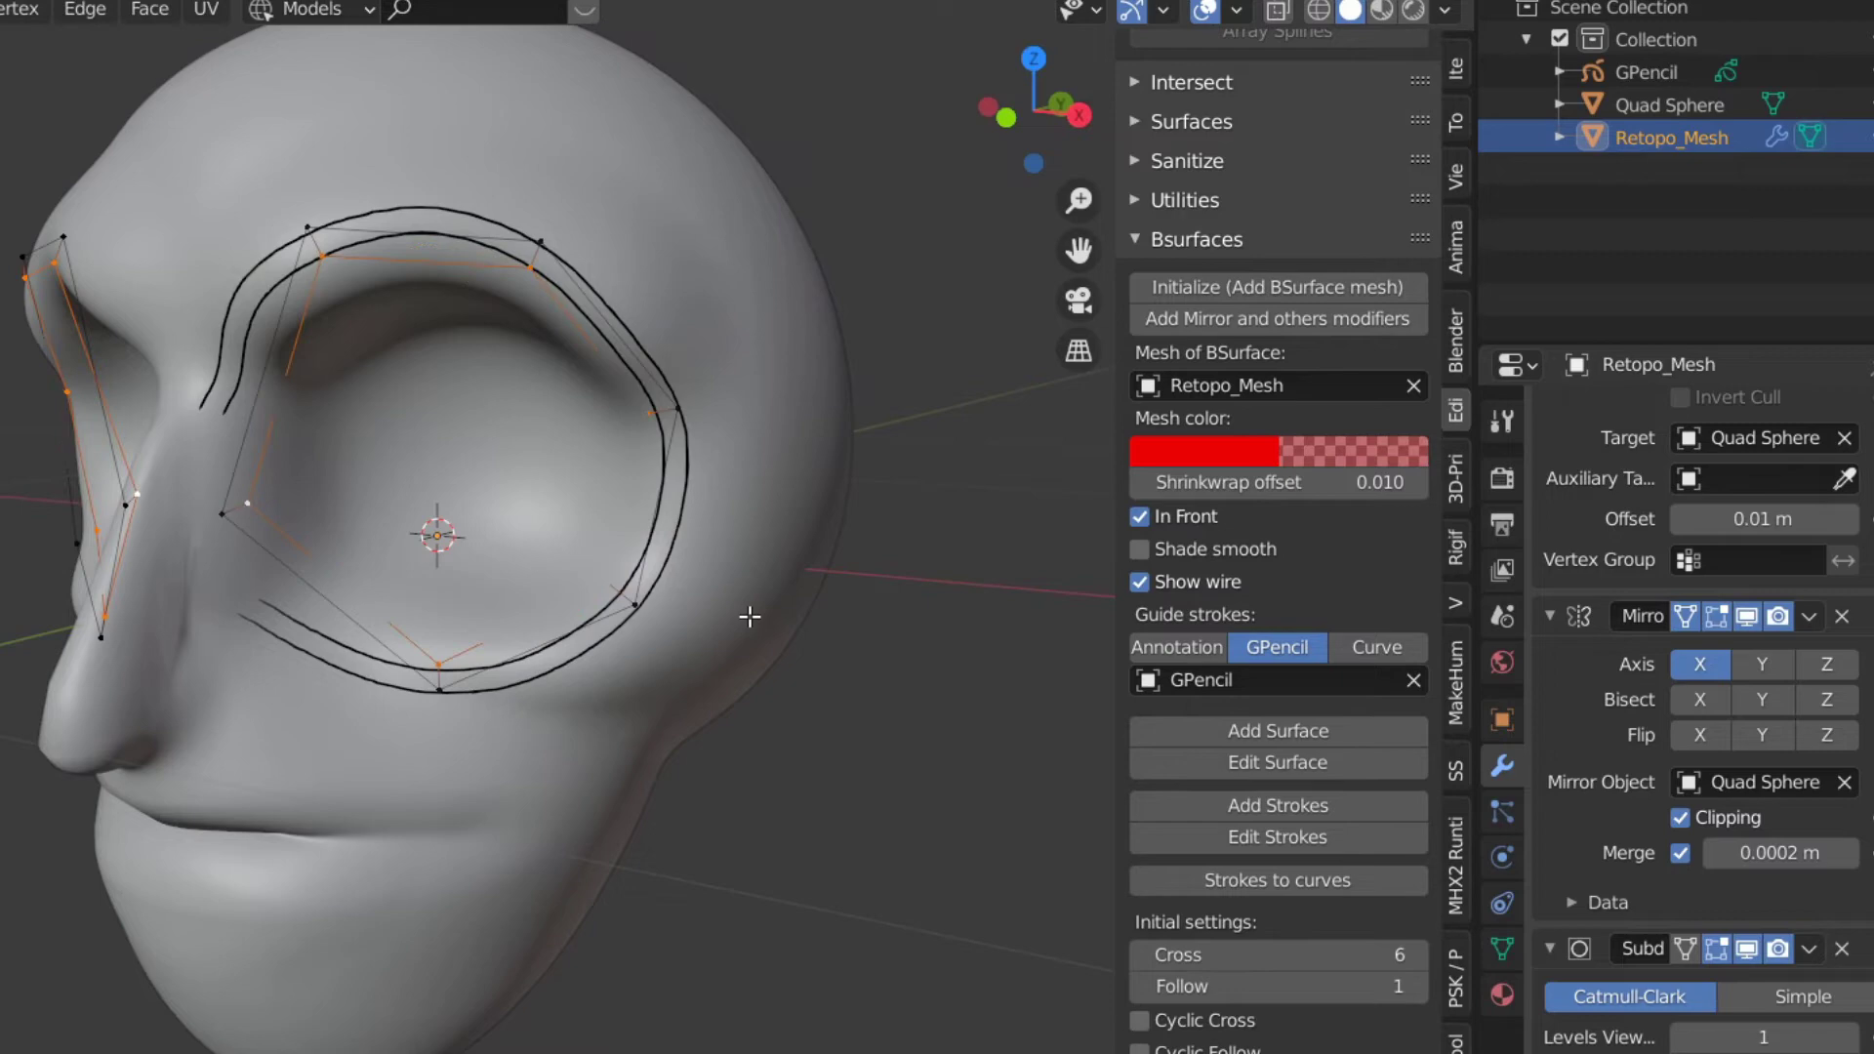
click(781, 627)
key(Tab)
mouse_move(816, 635)
middle_down()
mouse_move(523, 624)
mouse_move(458, 521)
mouse_move(617, 611)
middle_up()
key(alt+a)
- Draw a lip guide stroke around the mouth and add a duplicate scaled to 0.7
click(616, 611)
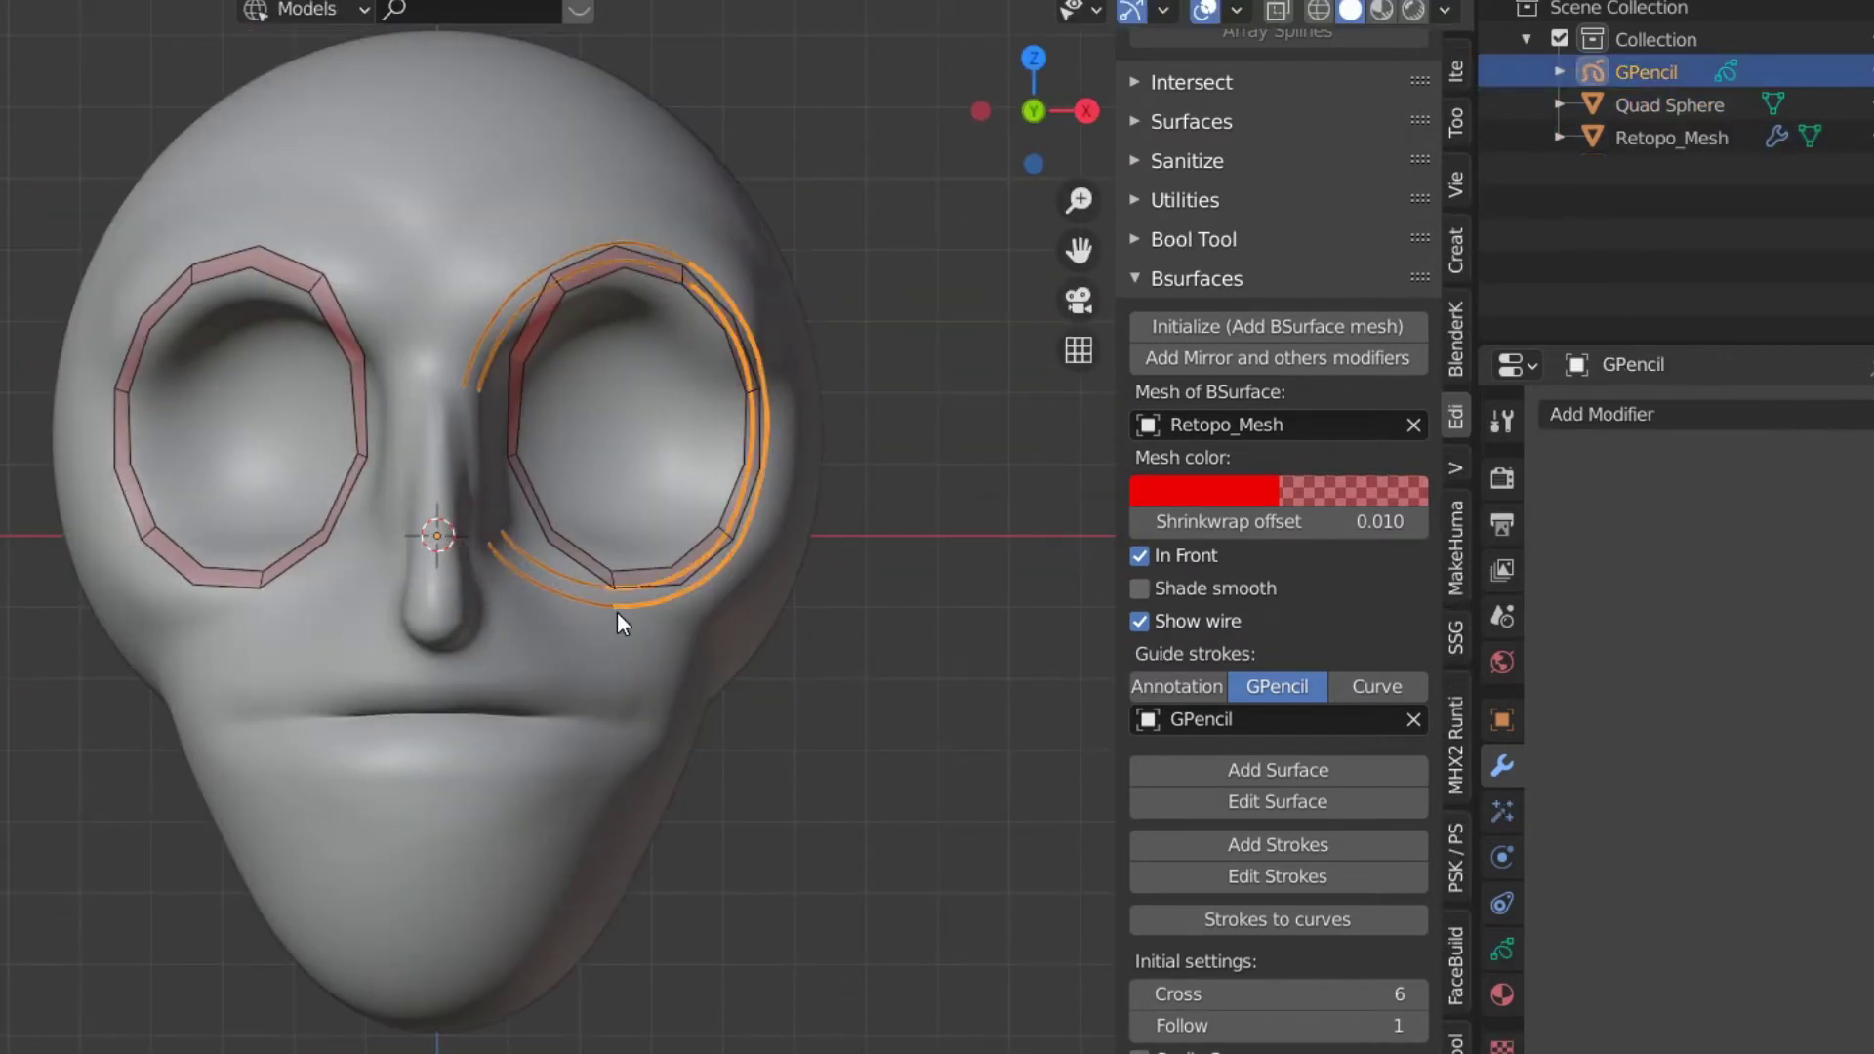
key(Tab)
scroll(572, 675, up, 2)
key(ctrl+Tab)
click(371, 383)
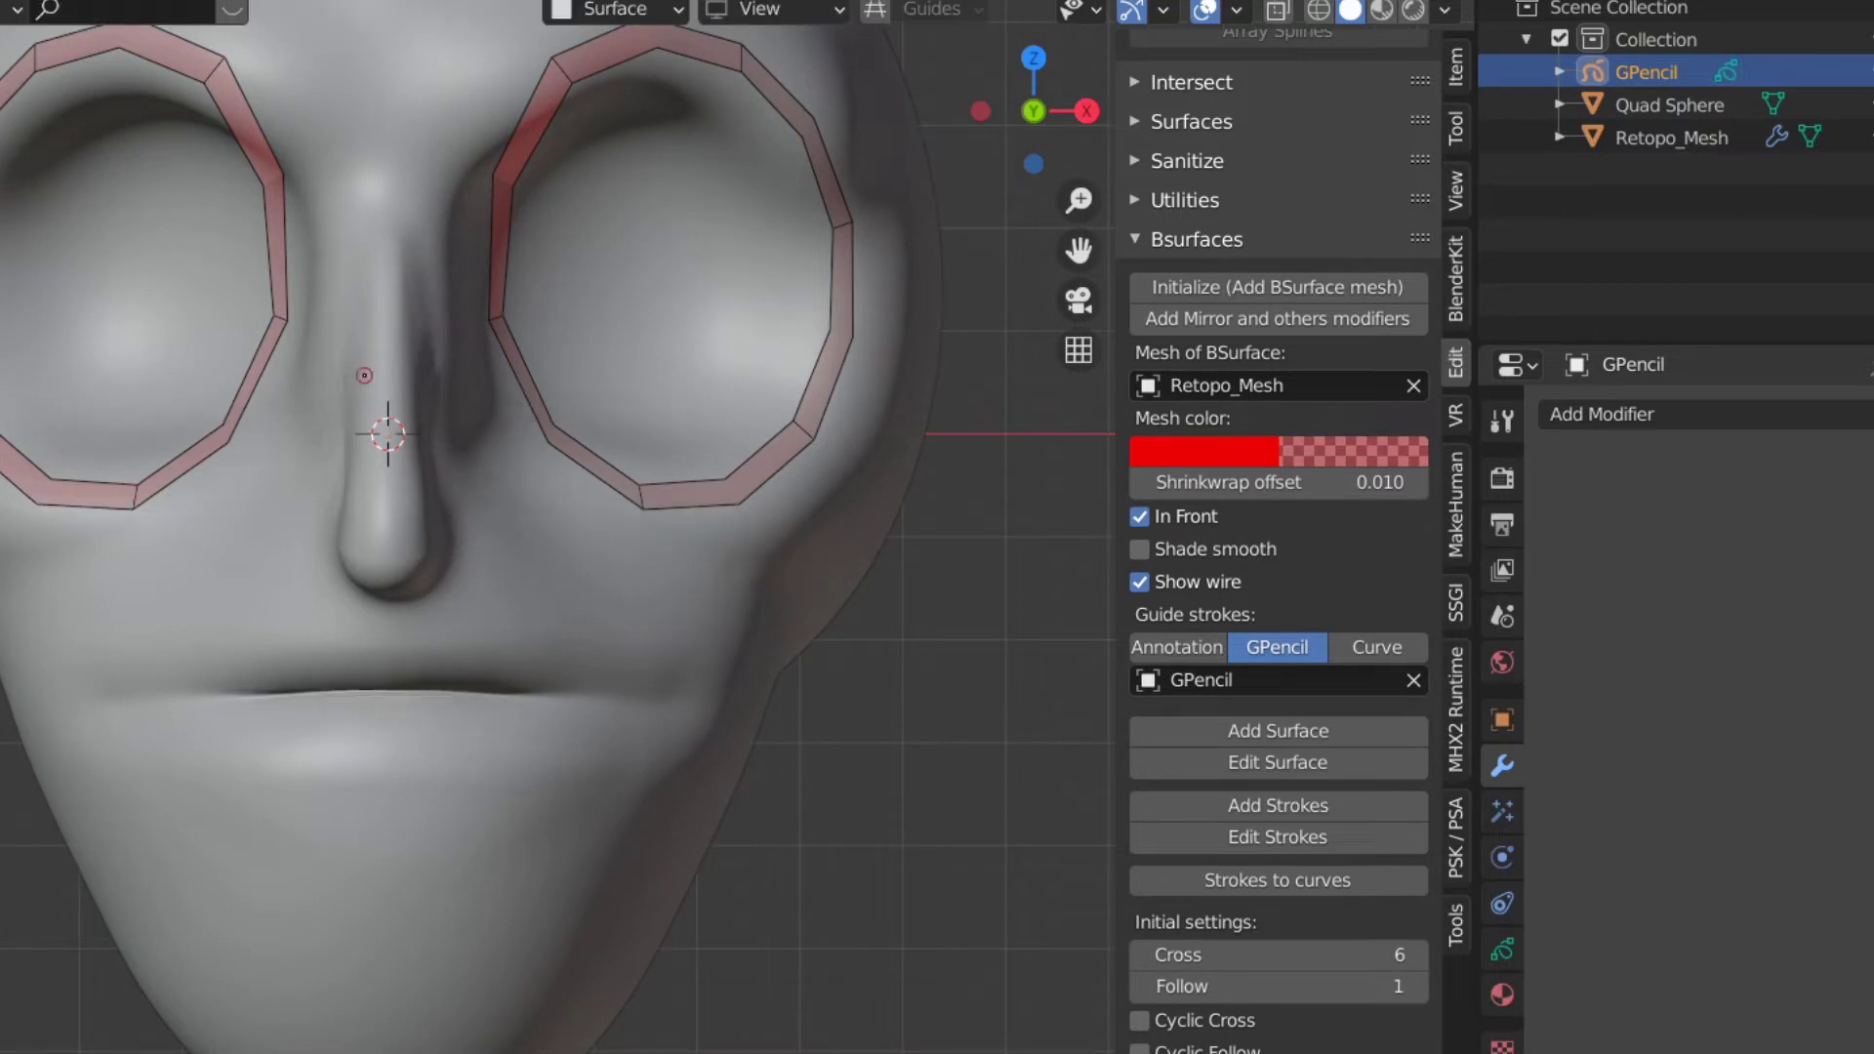
scroll(379, 641, up, 2)
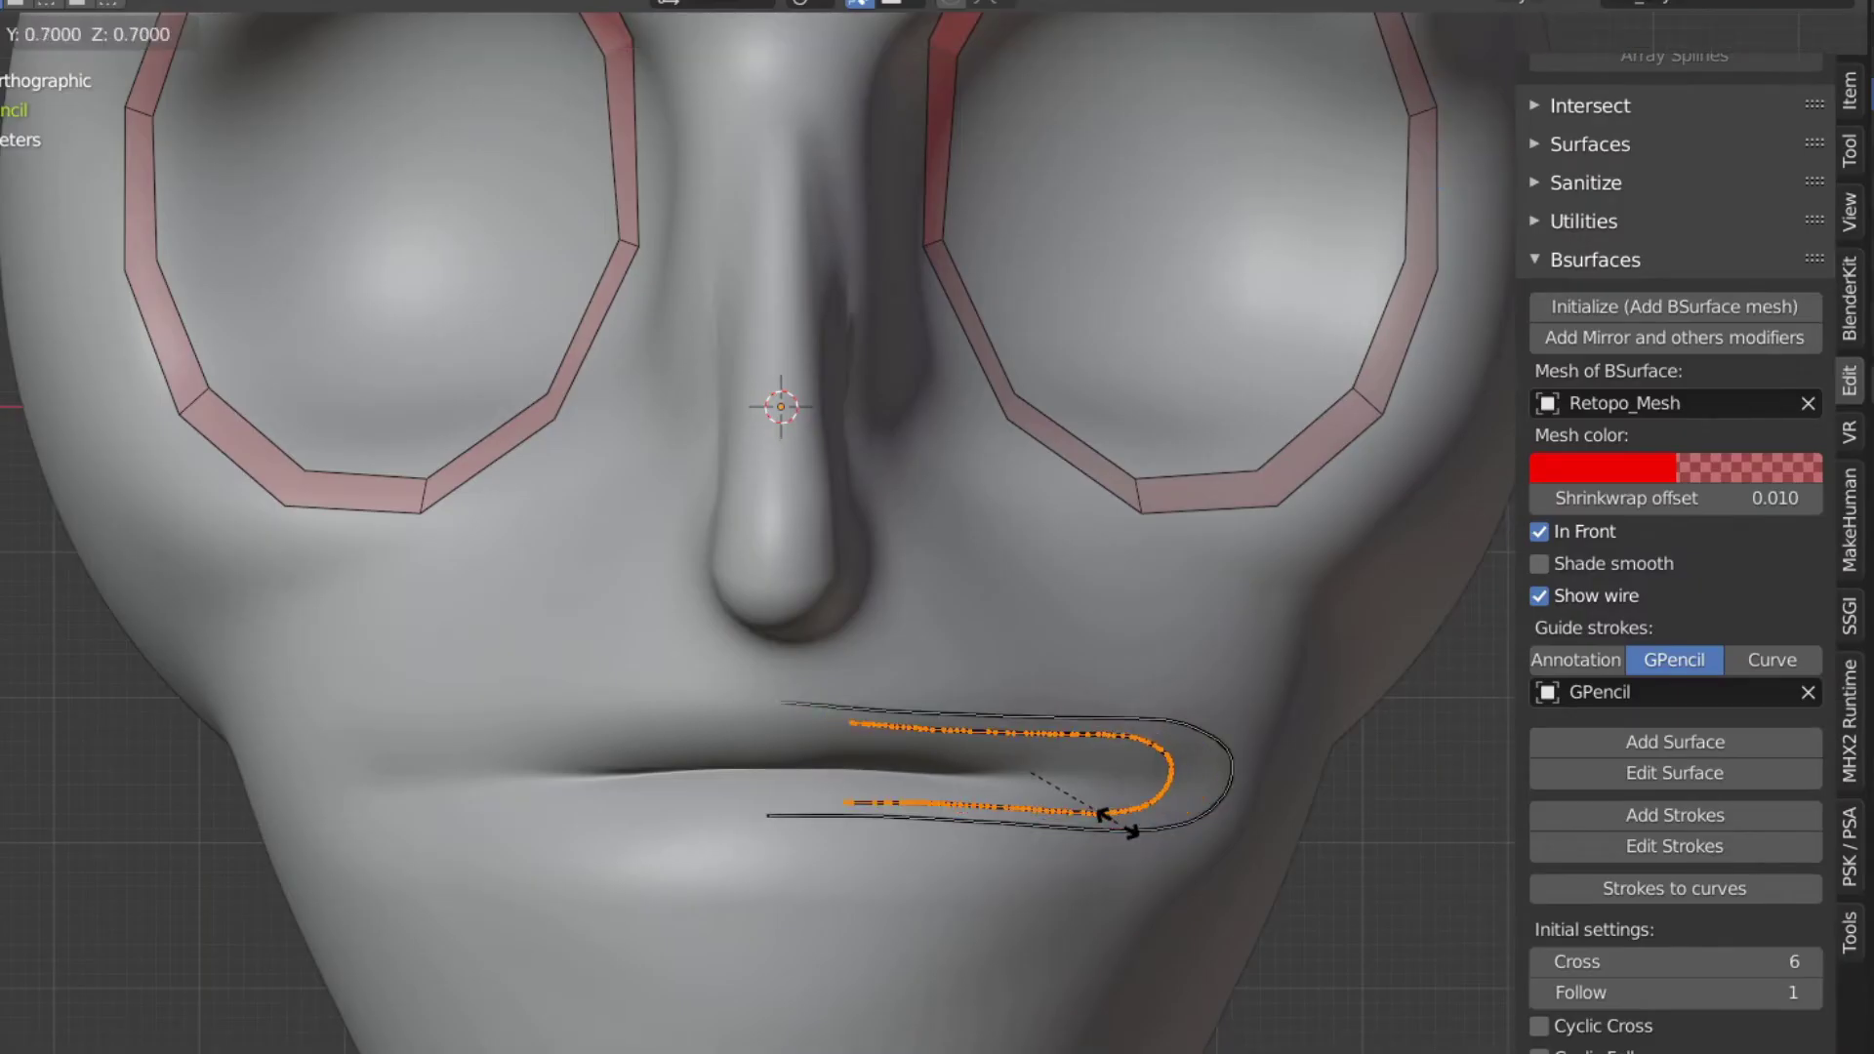
click(1118, 823)
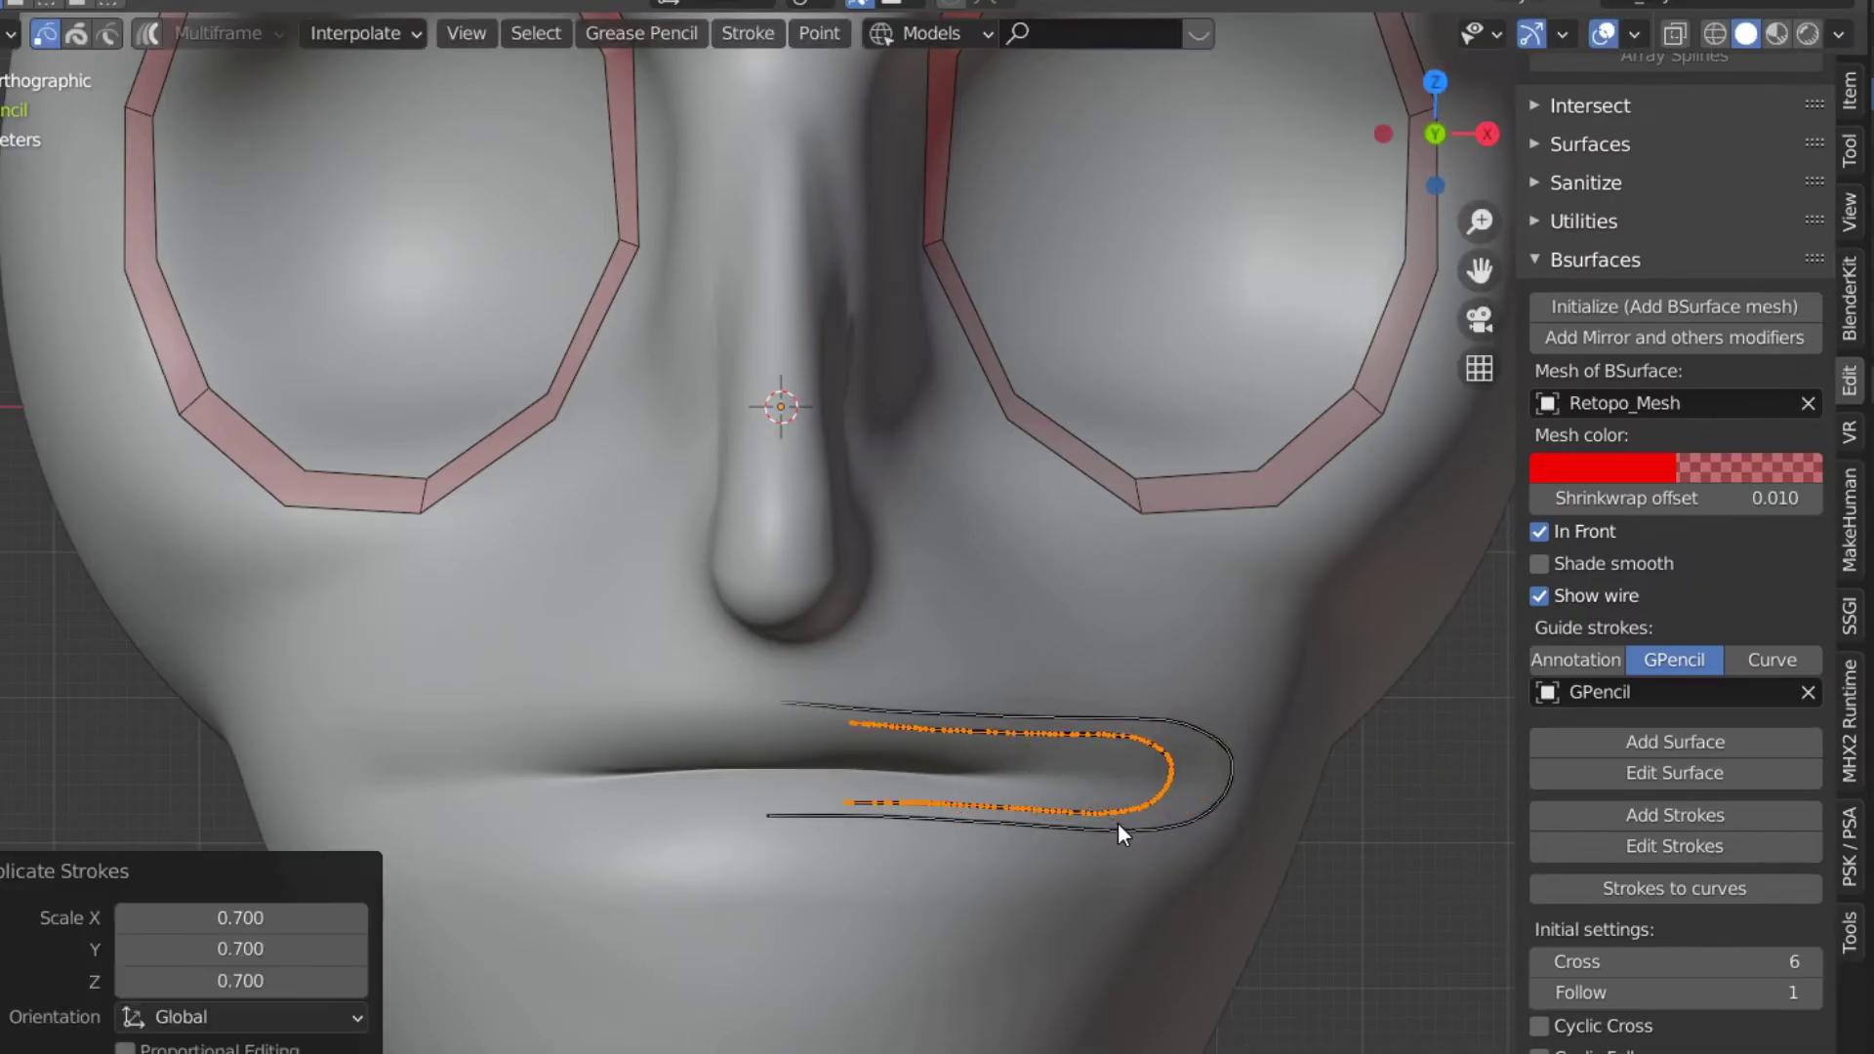
key(Tab)
- Build a loop of faces around the lips from the two strokes with Bsurfaces Add Surface
middle_drag(952, 808, 847, 758)
scroll(846, 754, down, 2)
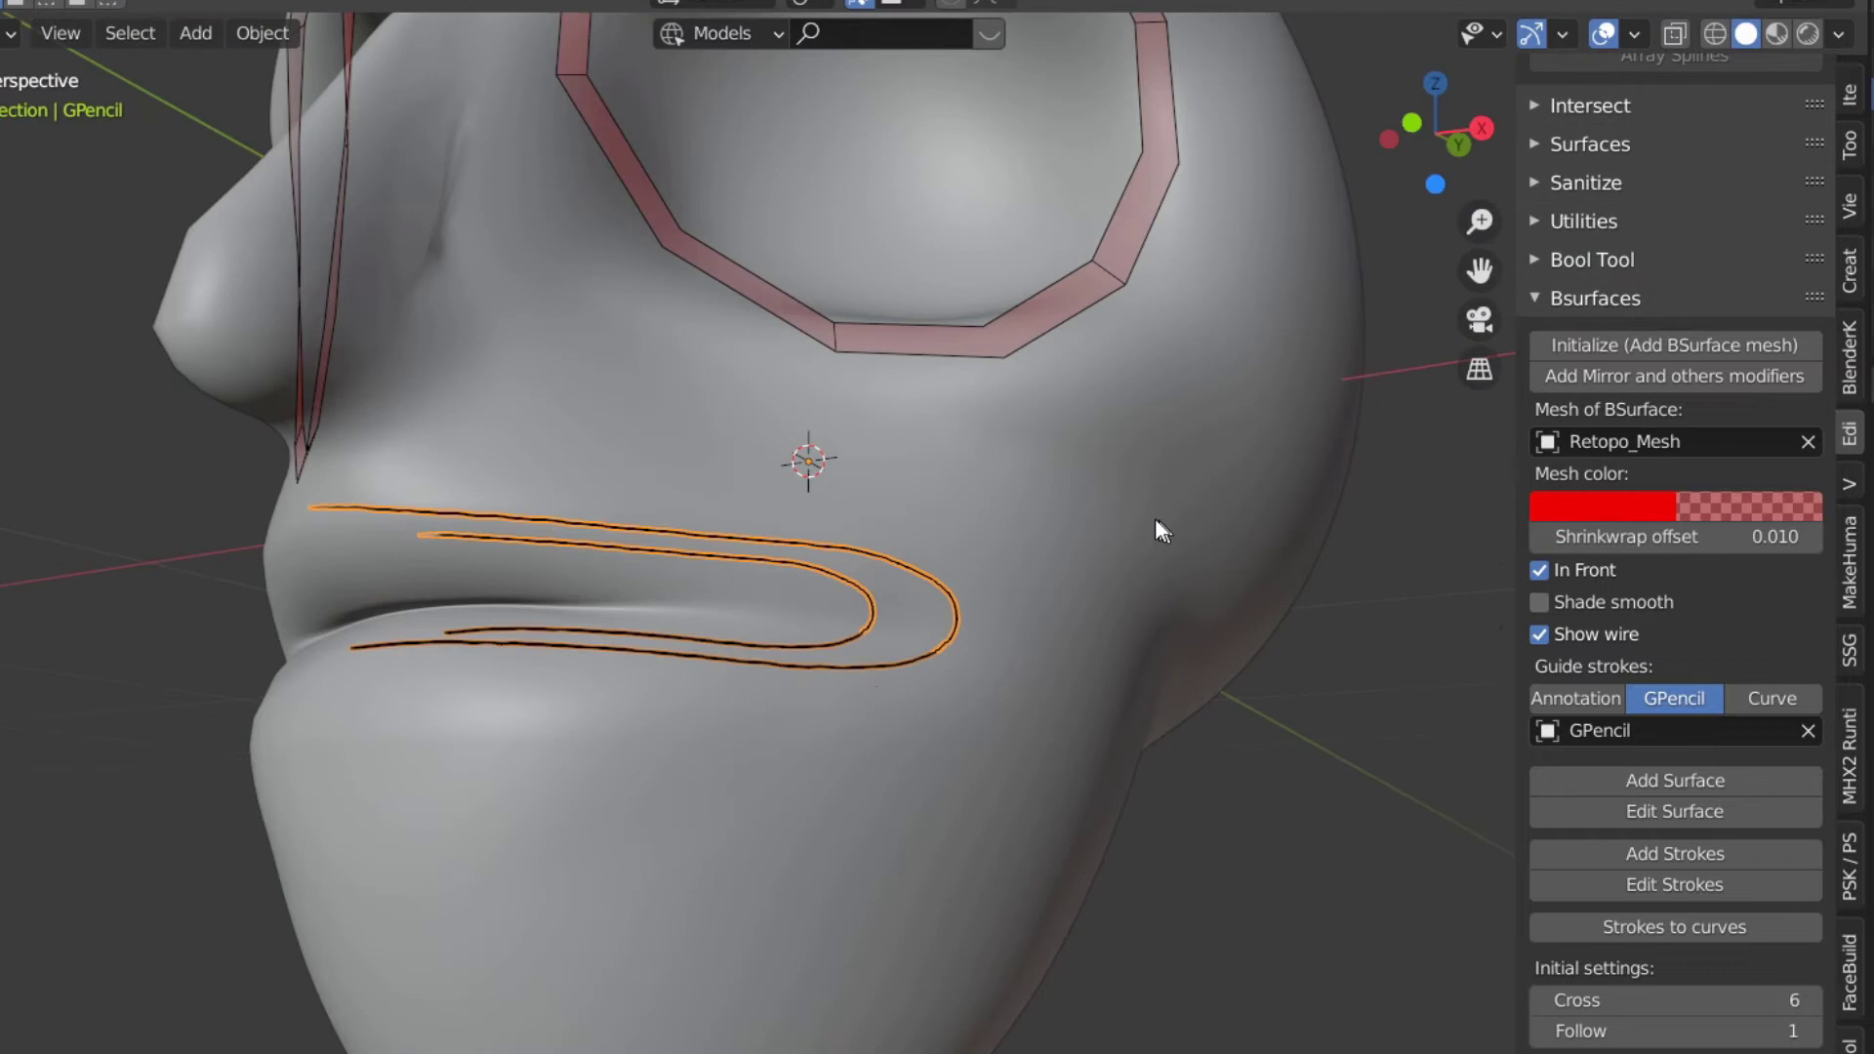
click(1719, 779)
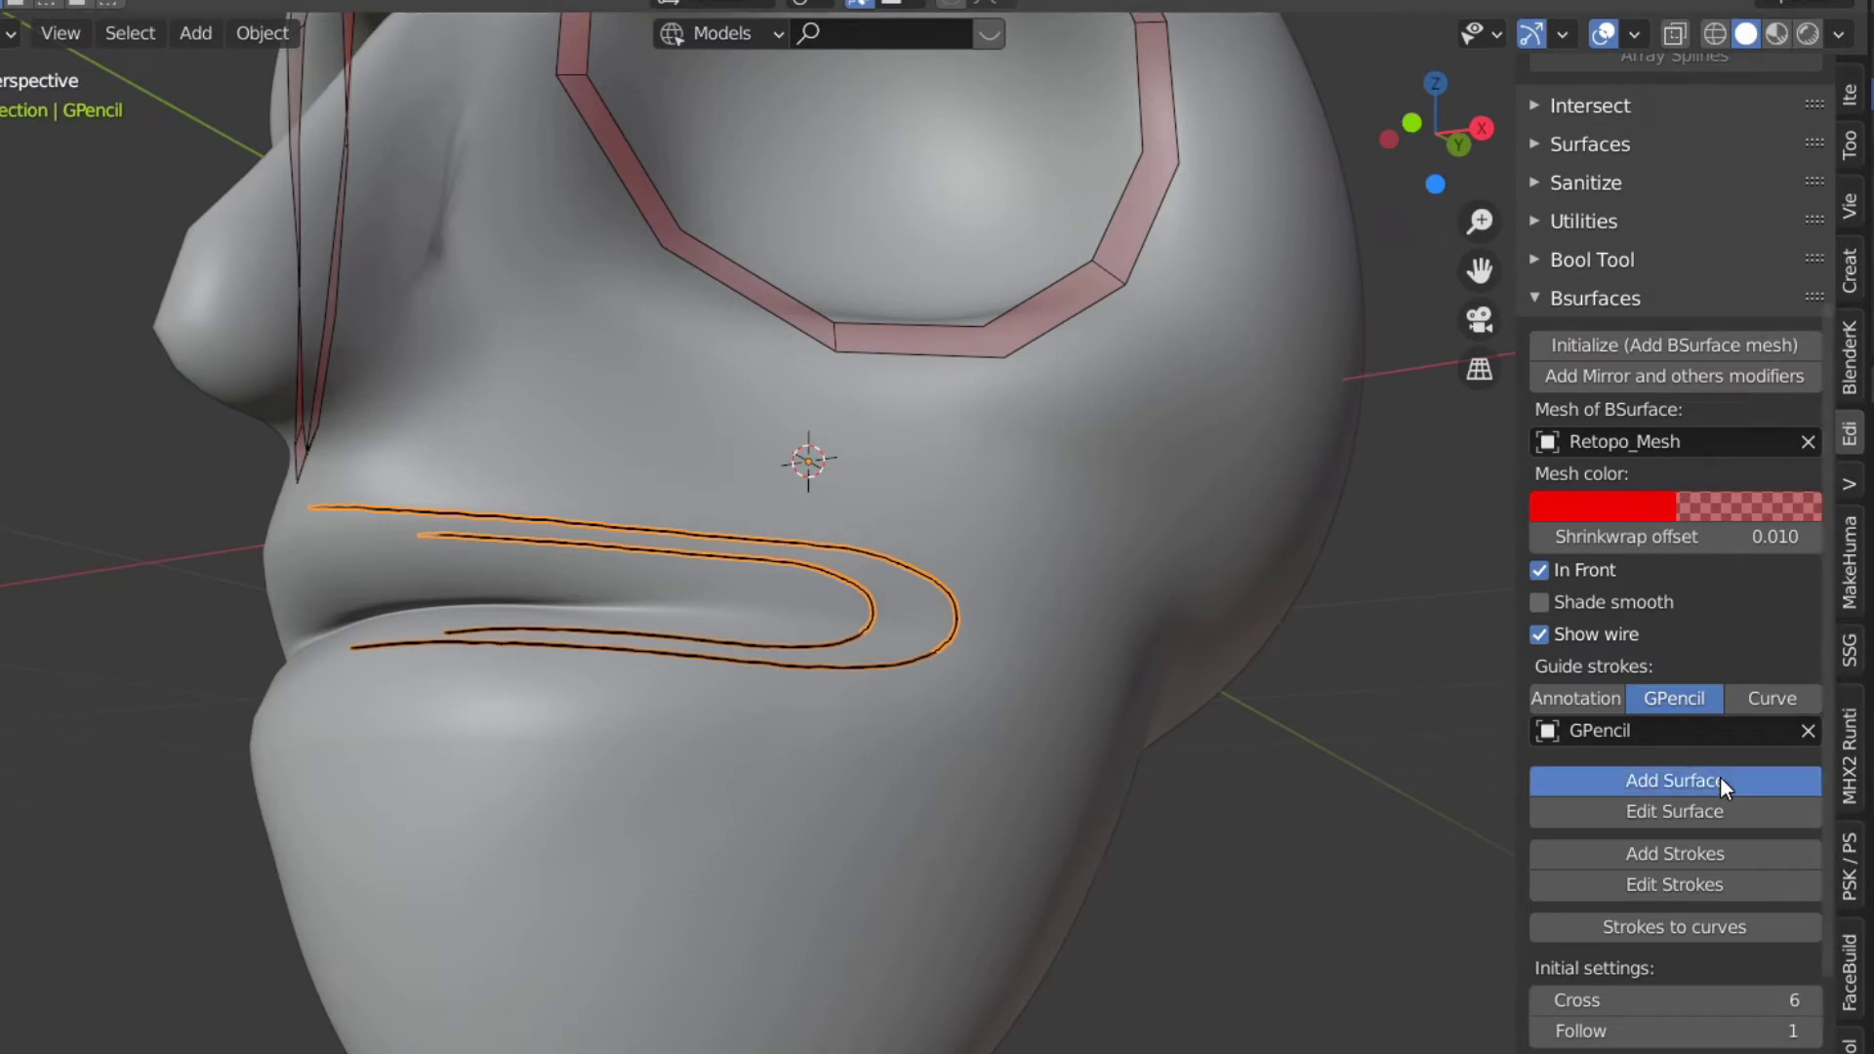
scroll(1004, 728, up, 4)
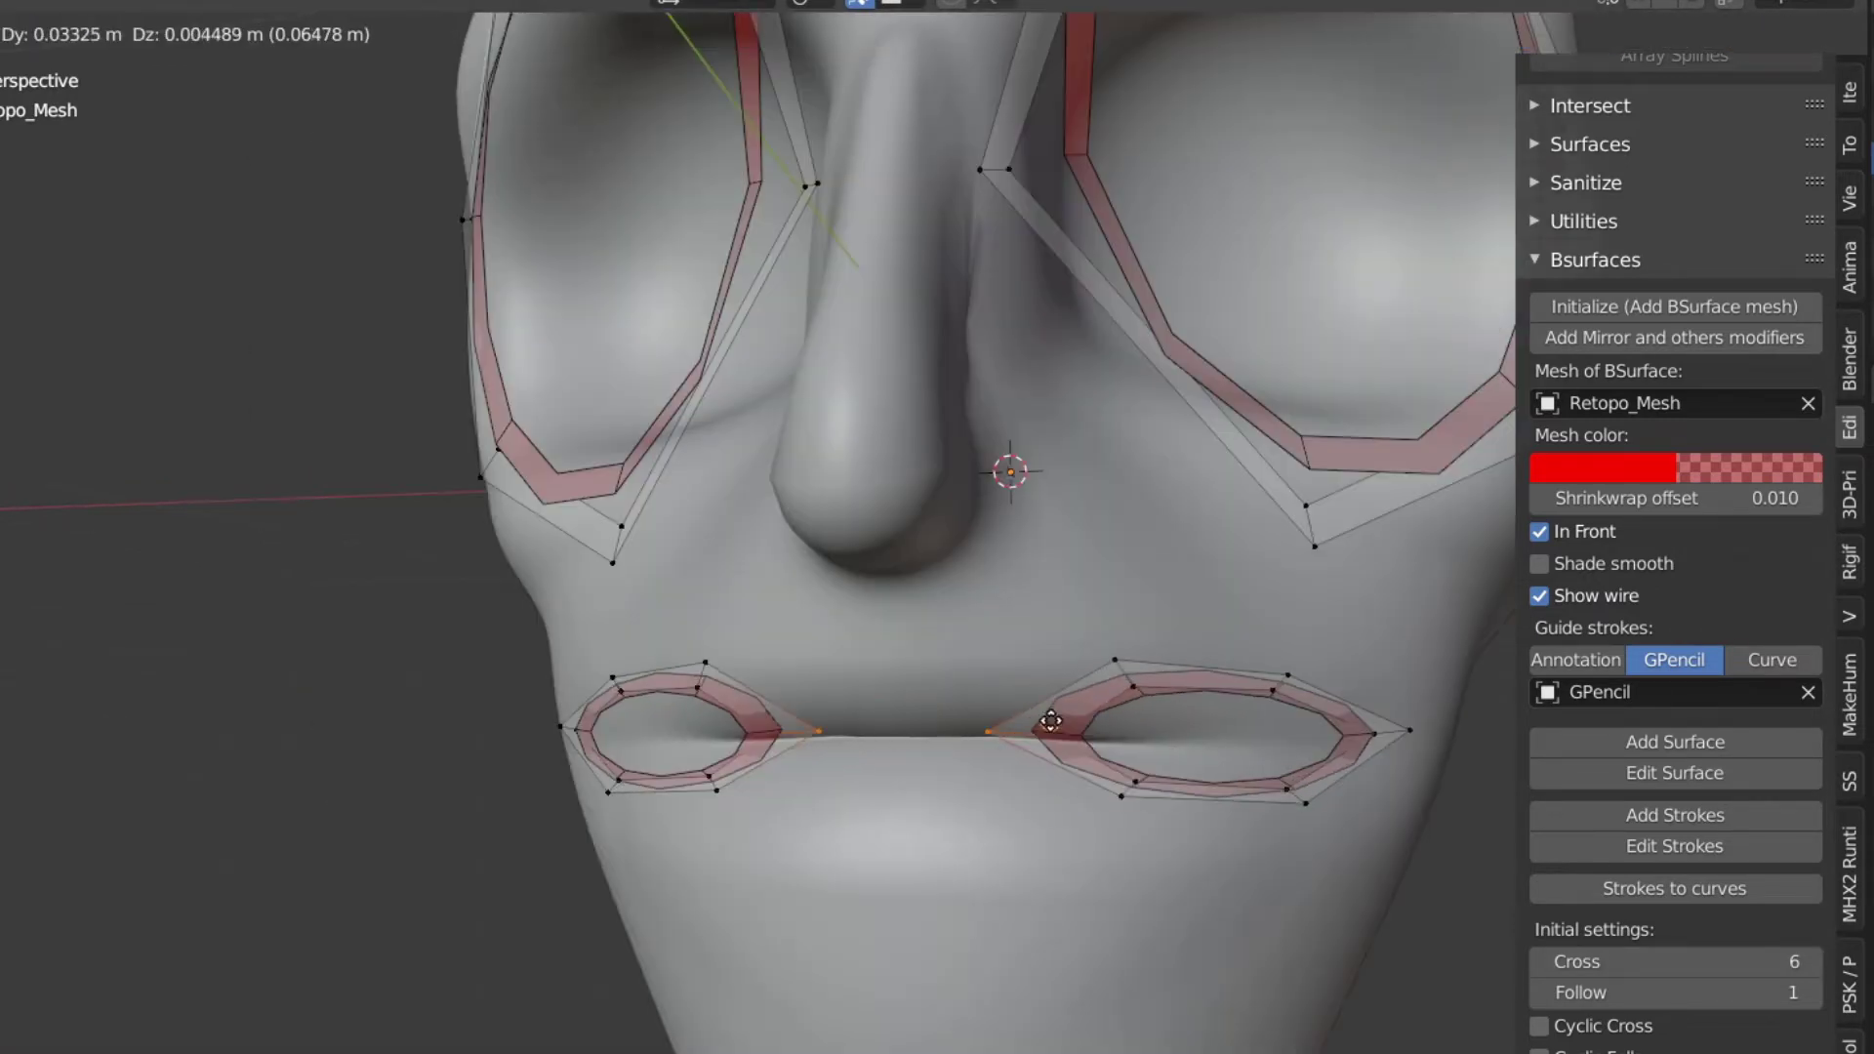
- Delete the edges at the mouth centre to split the lip loop, and reposition its vertices
click(1016, 682)
key(x)
click(921, 761)
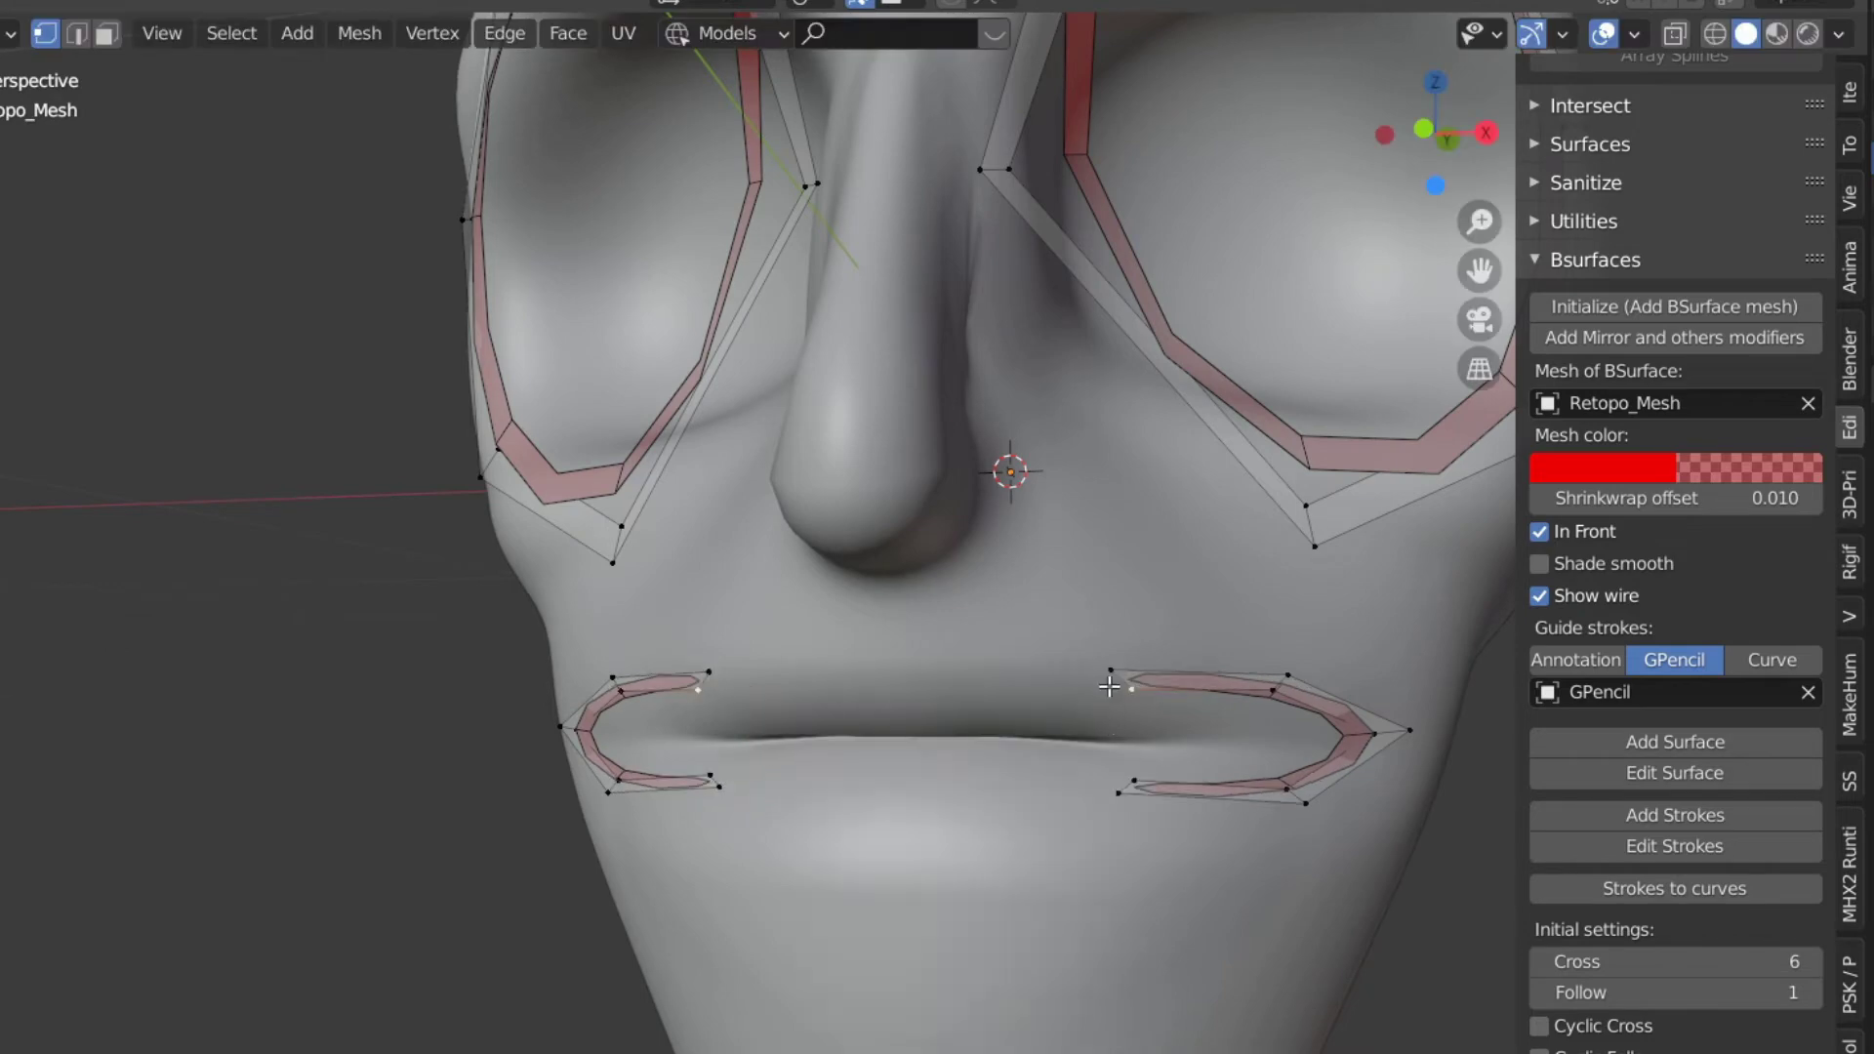
key(e)
click(913, 644)
key(e)
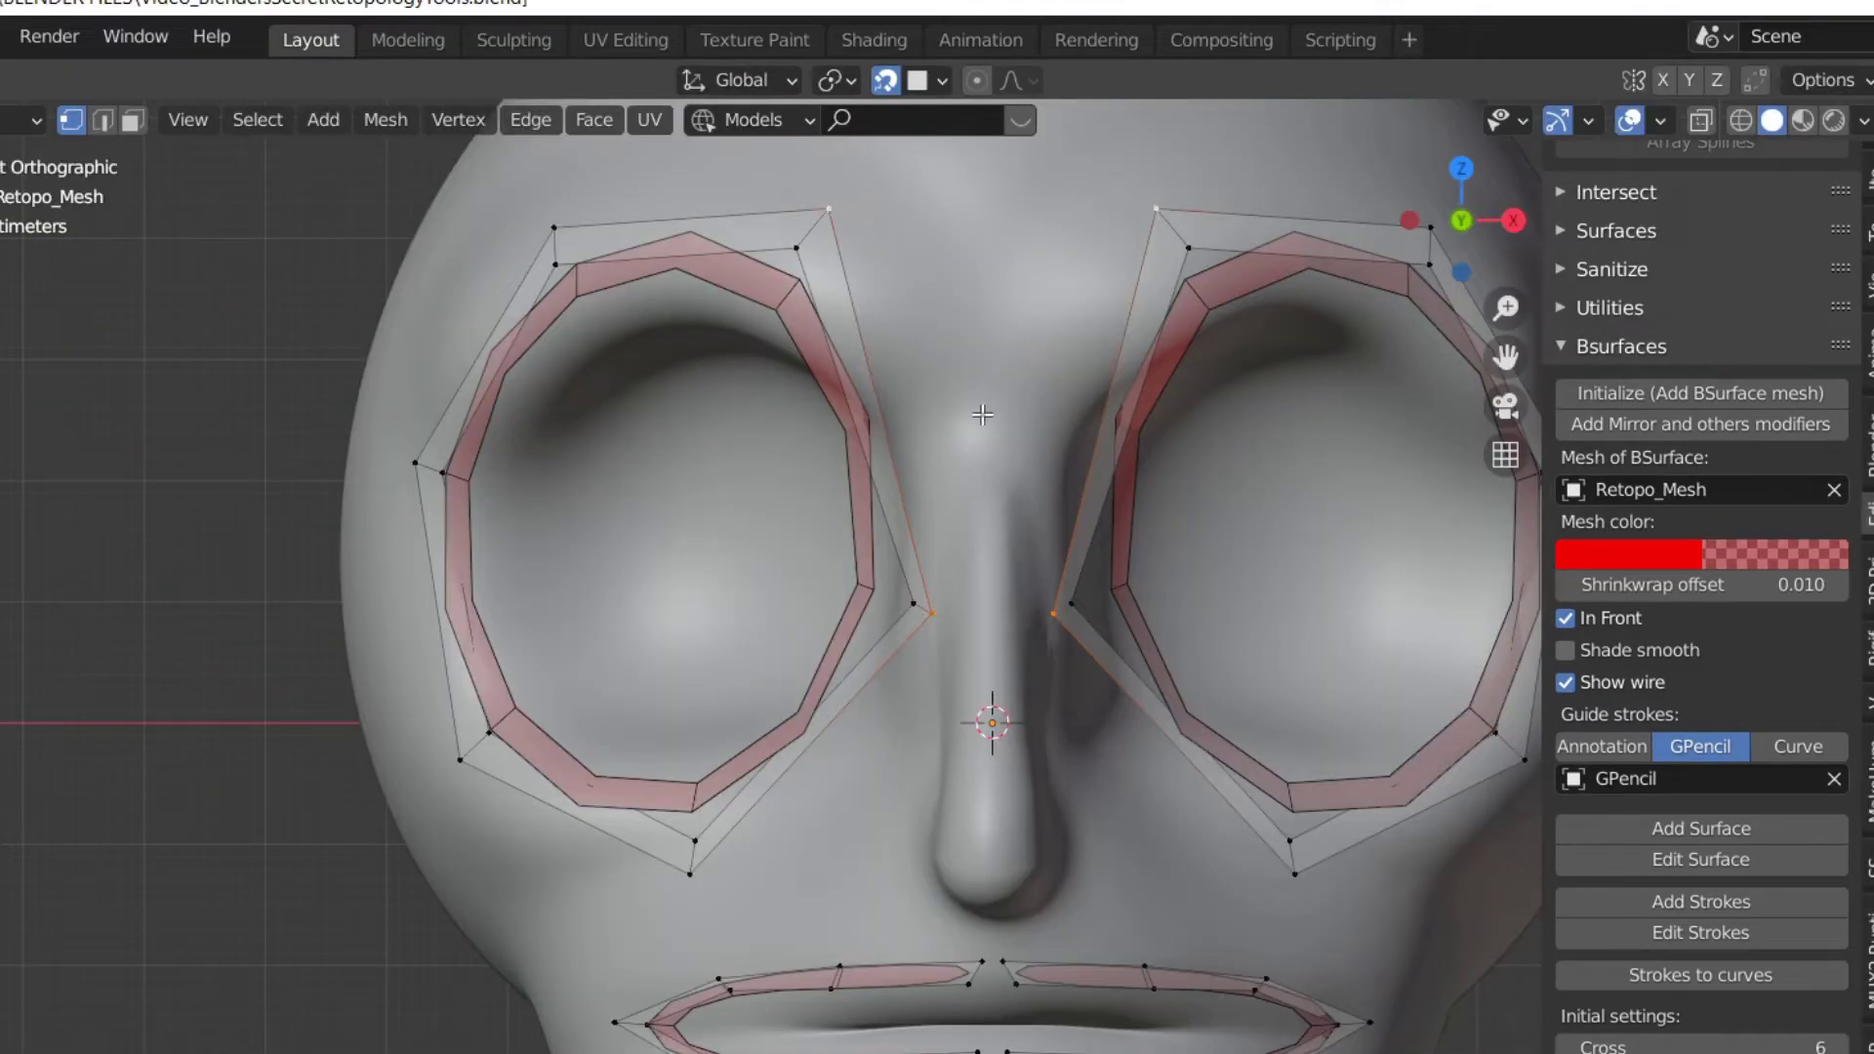
- Extrude the eye-loop edges toward the nose bridge and slide them inward along X
key(e)
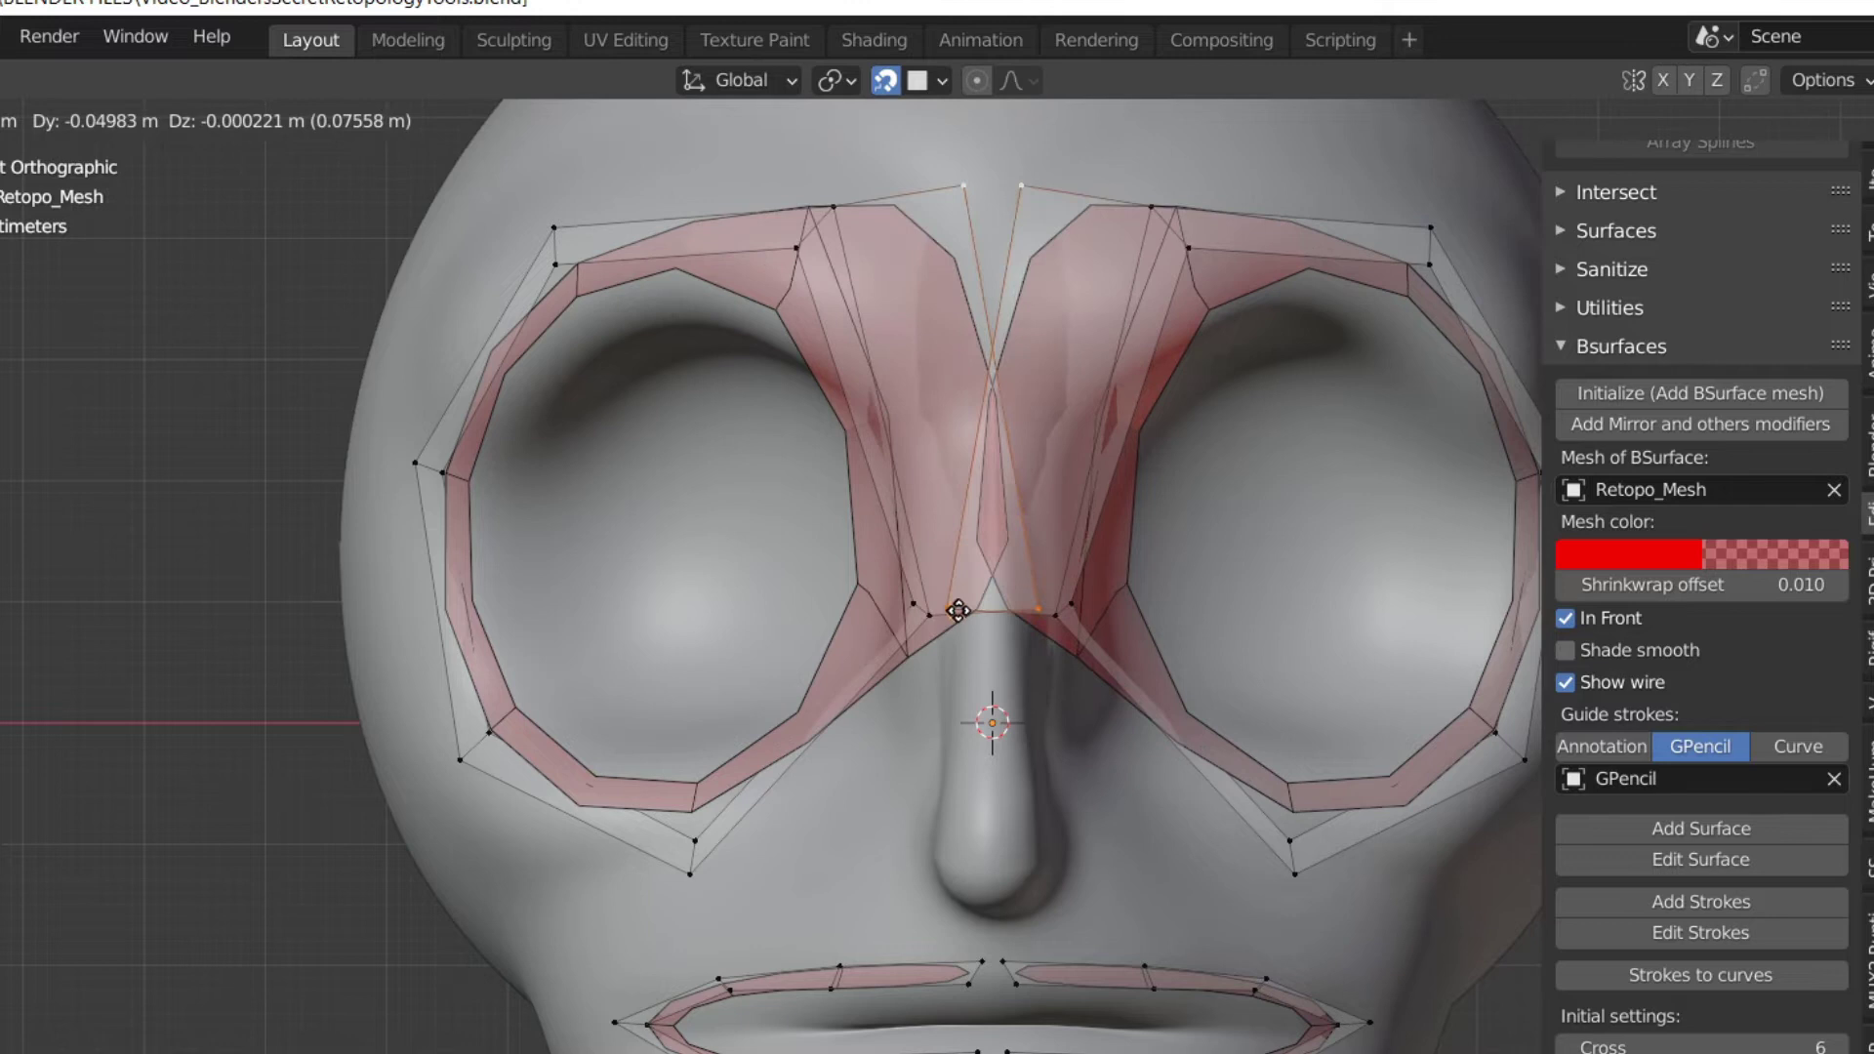
click(941, 456)
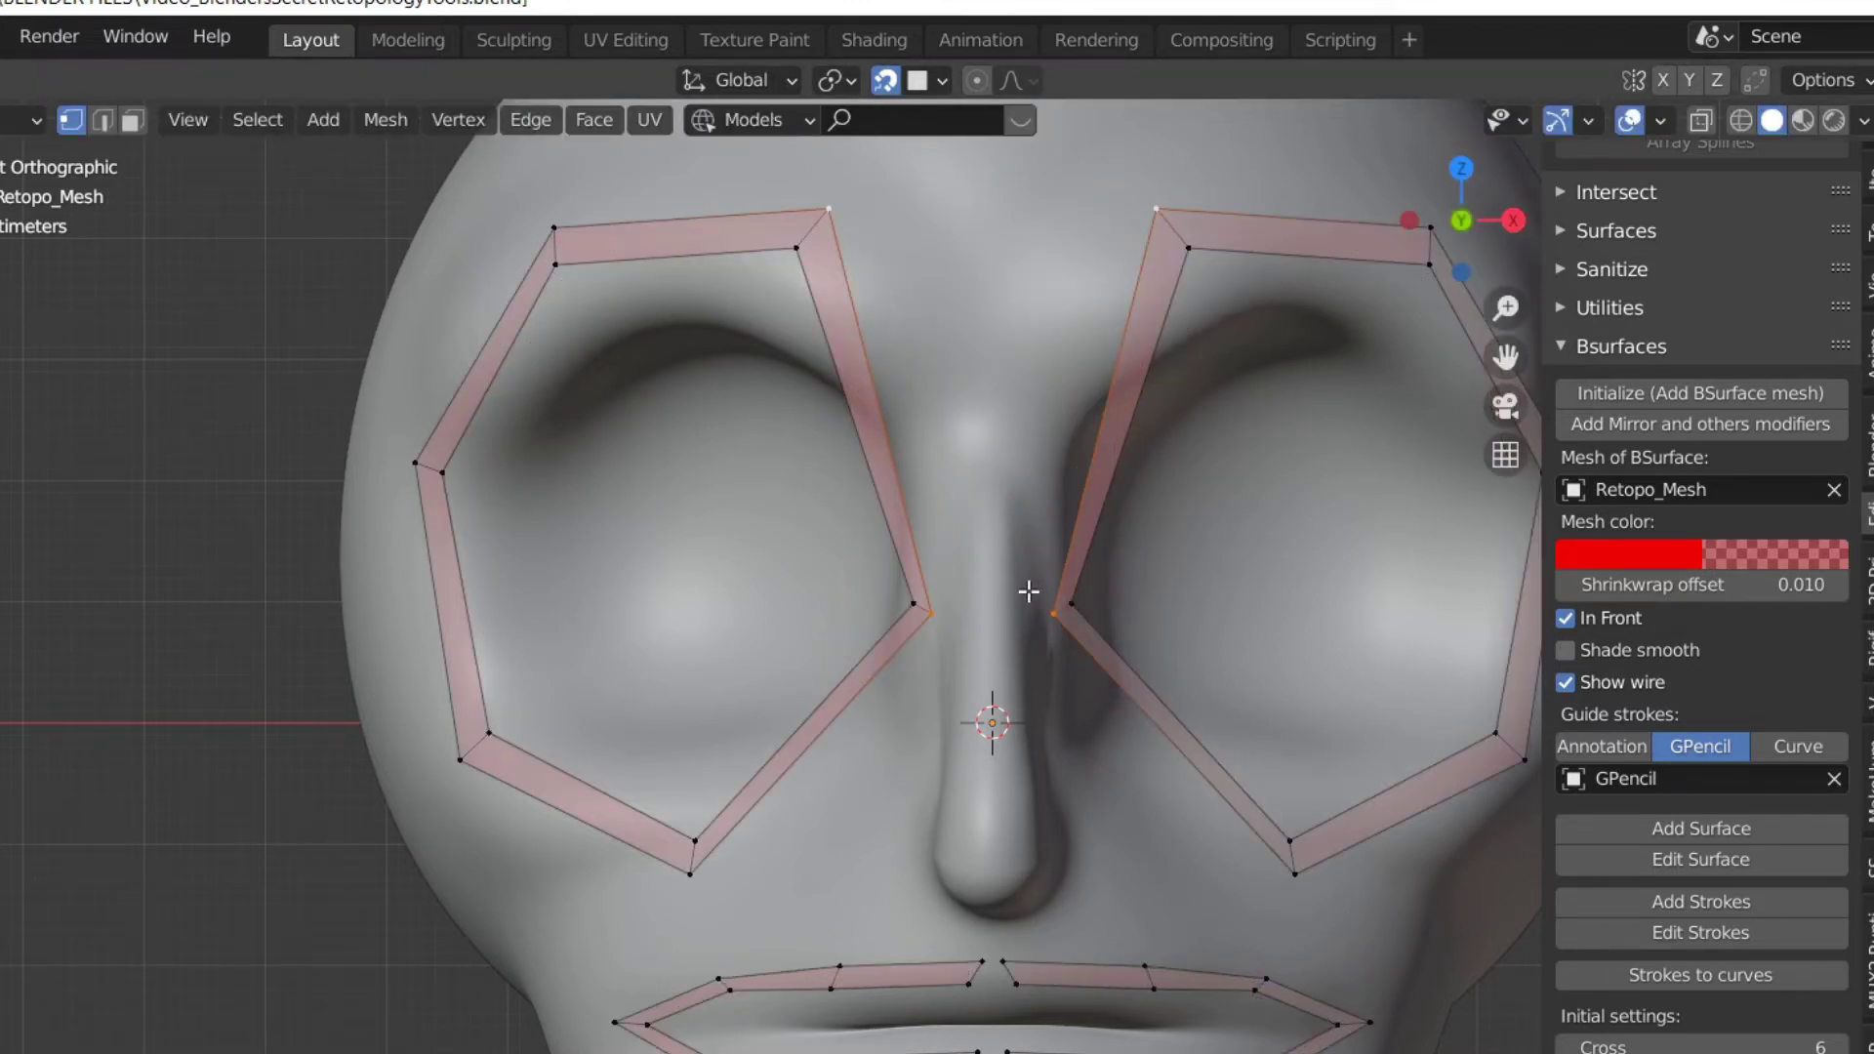
key(e)
click(1092, 582)
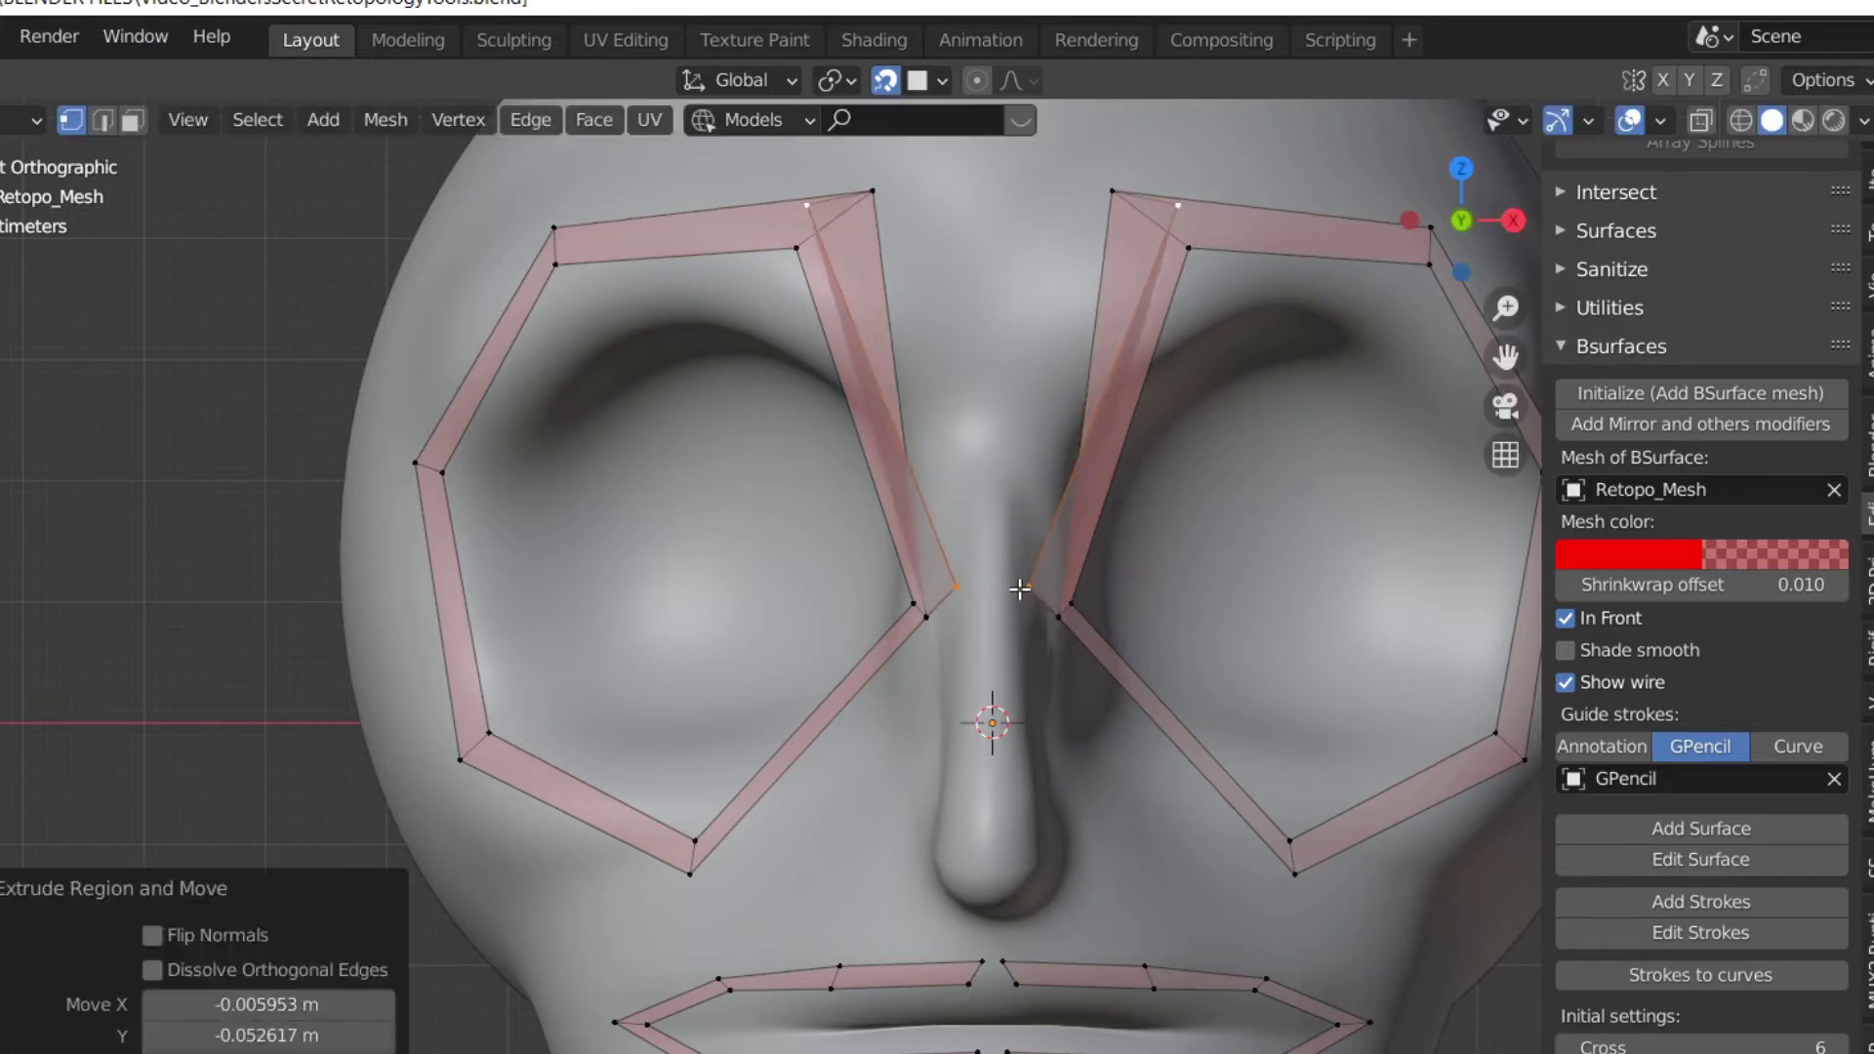
key(g)
key(x)
click(1144, 275)
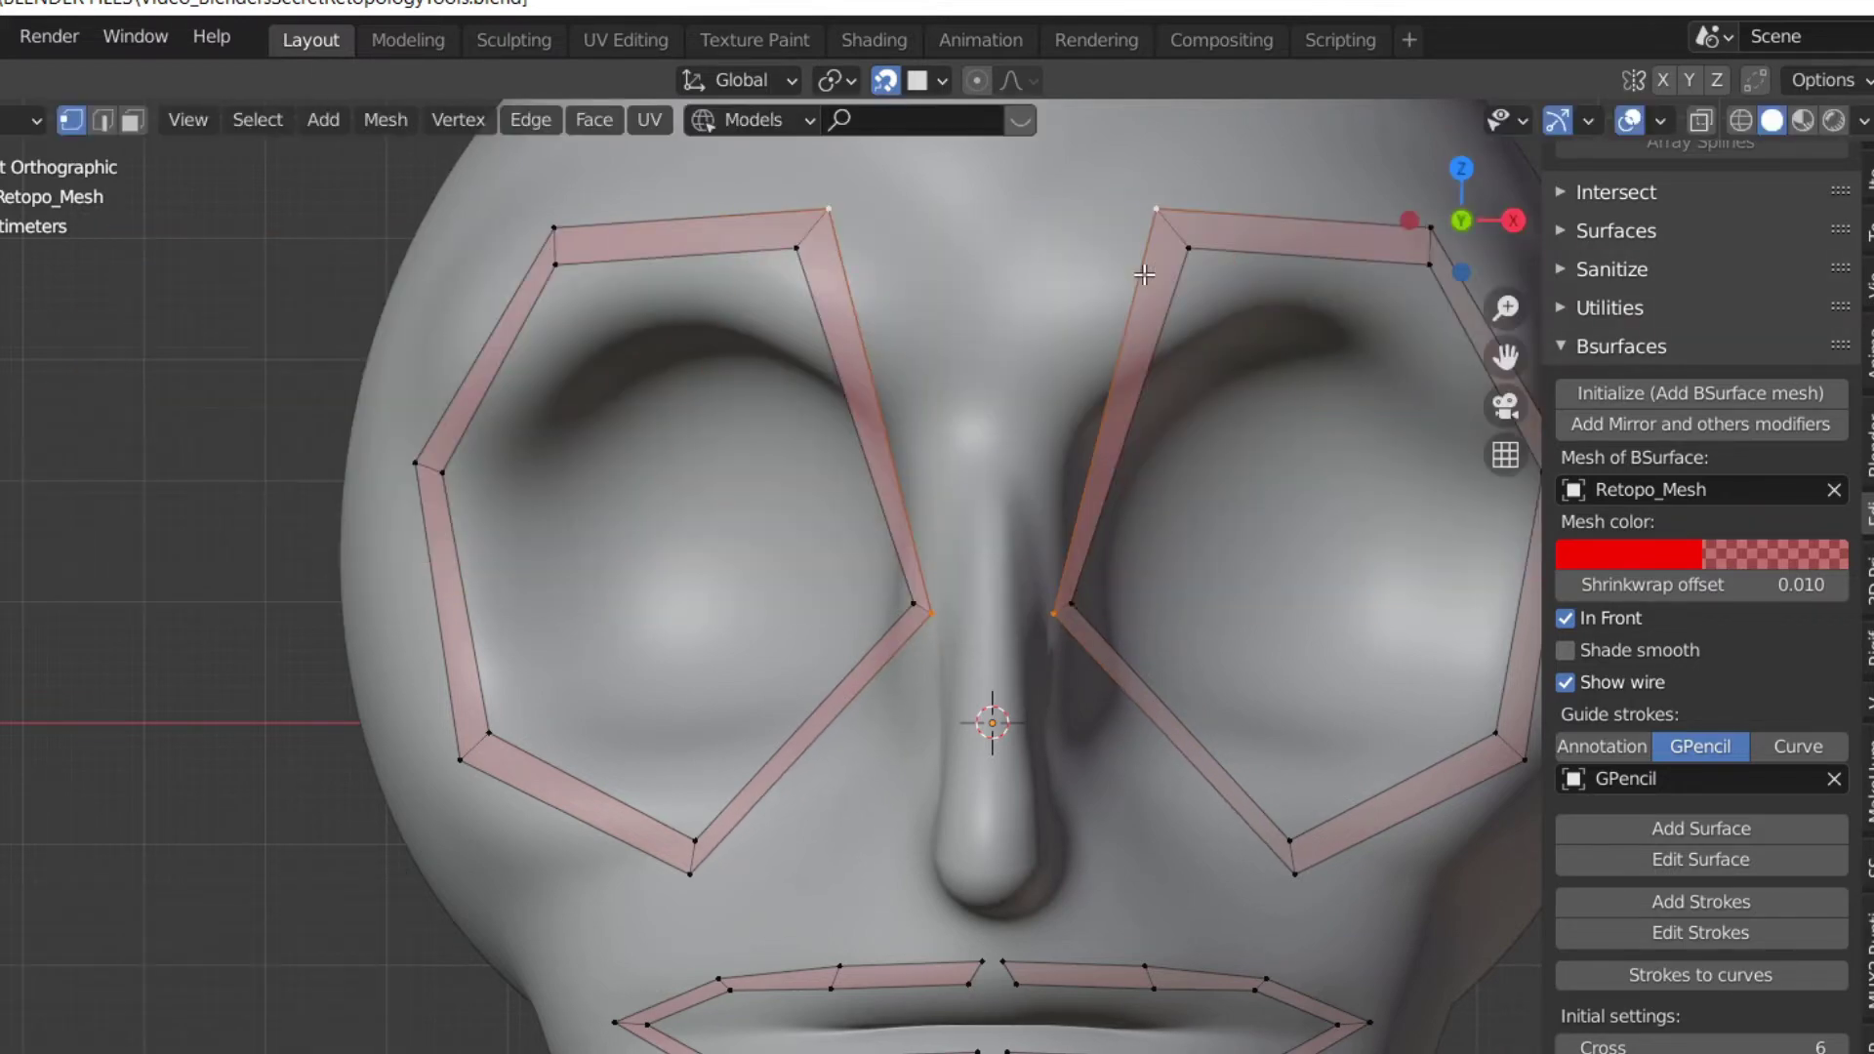
click(890, 82)
key(g)
key(x)
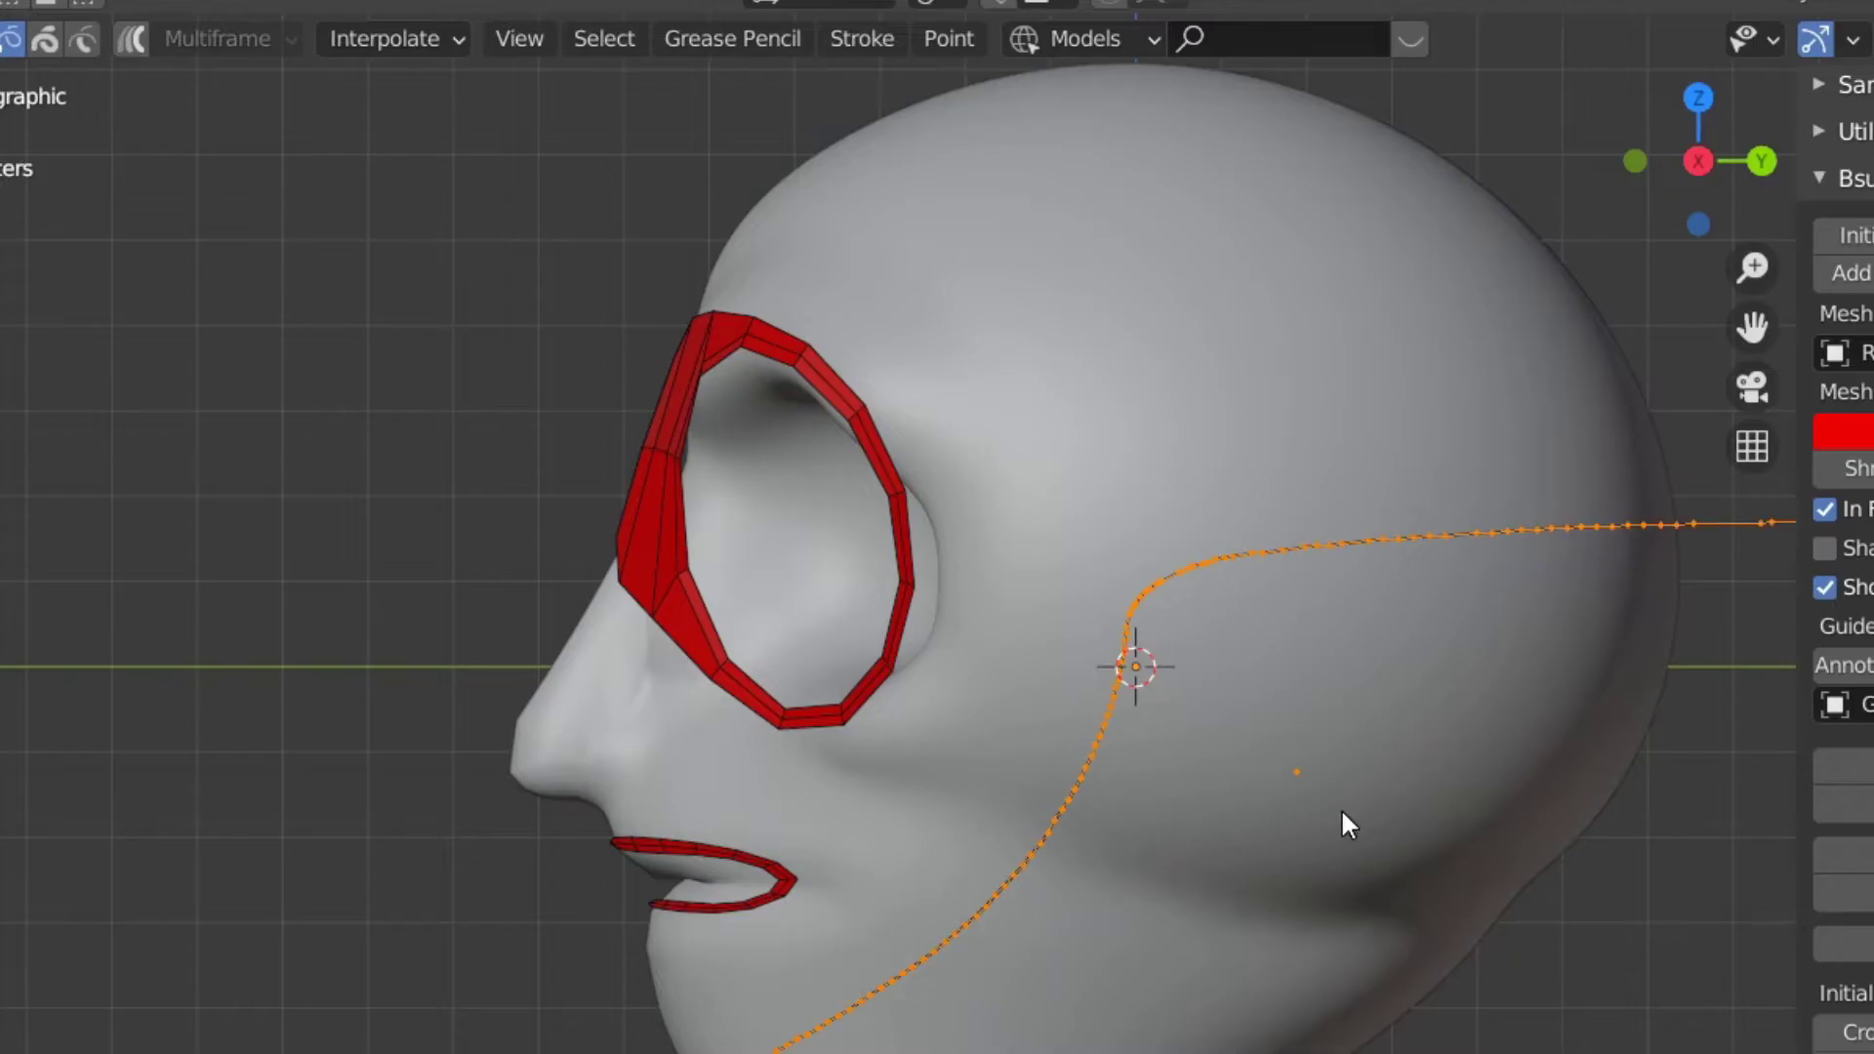
- Duplicate the orange grease-pencil stroke, return to Object Mode and select the grease-pencil object
key(shift+d)
click(1299, 757)
key(Tab)
mouse_move(1298, 757)
middle_down()
mouse_move(1183, 833)
mouse_move(1173, 740)
mouse_move(1614, 839)
middle_up()
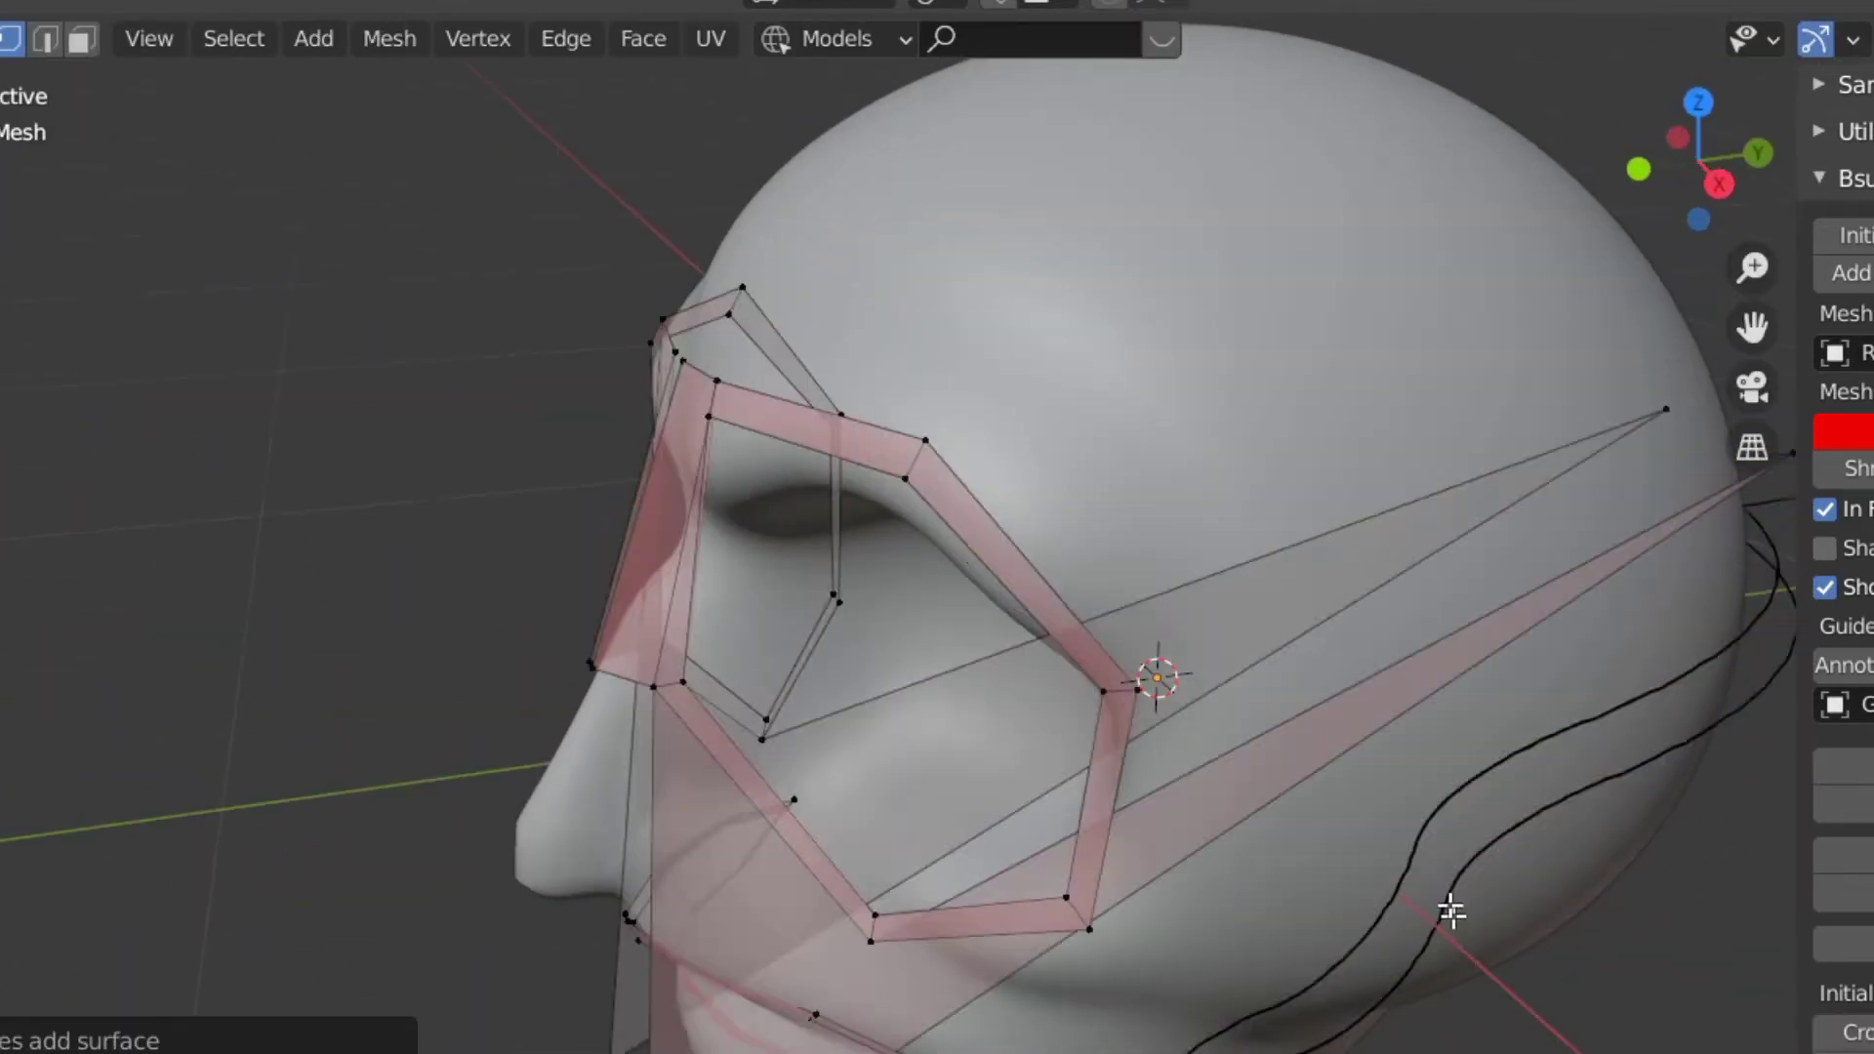
middle_drag(1452, 911, 1577, 849)
key(Tab)
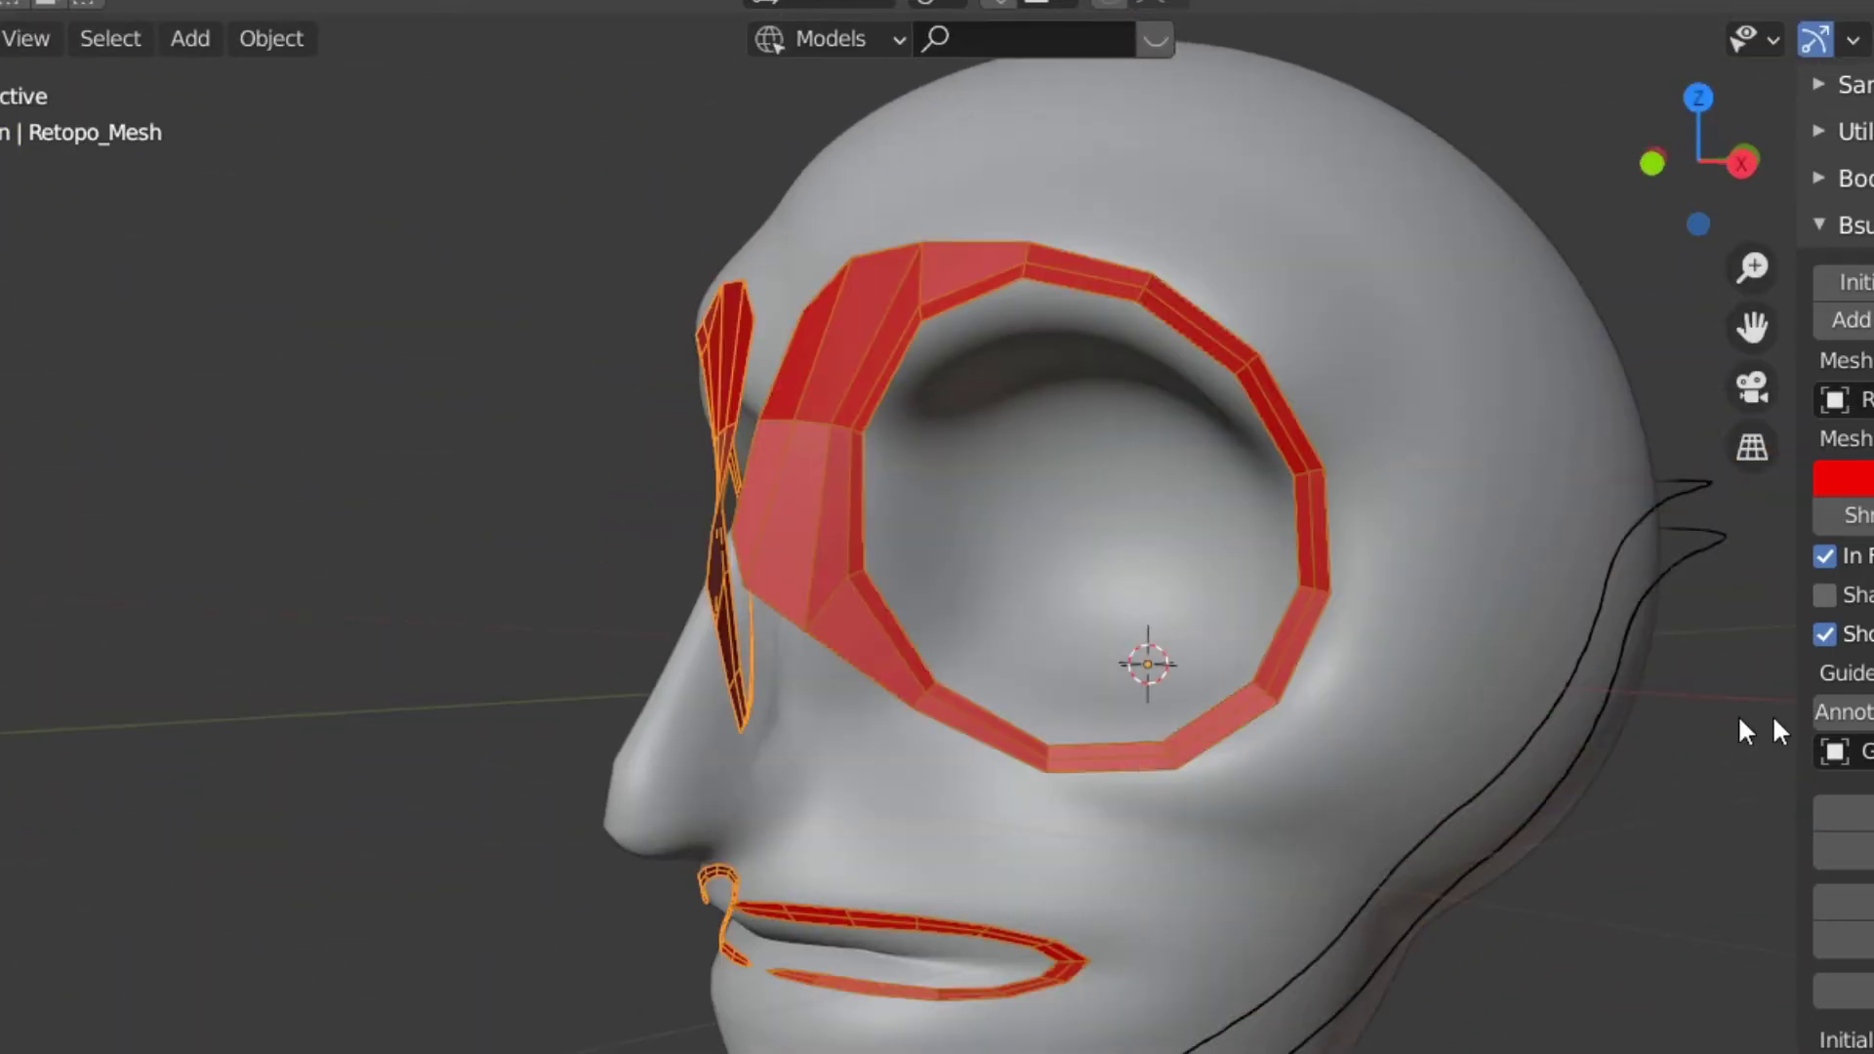
key(Tab)
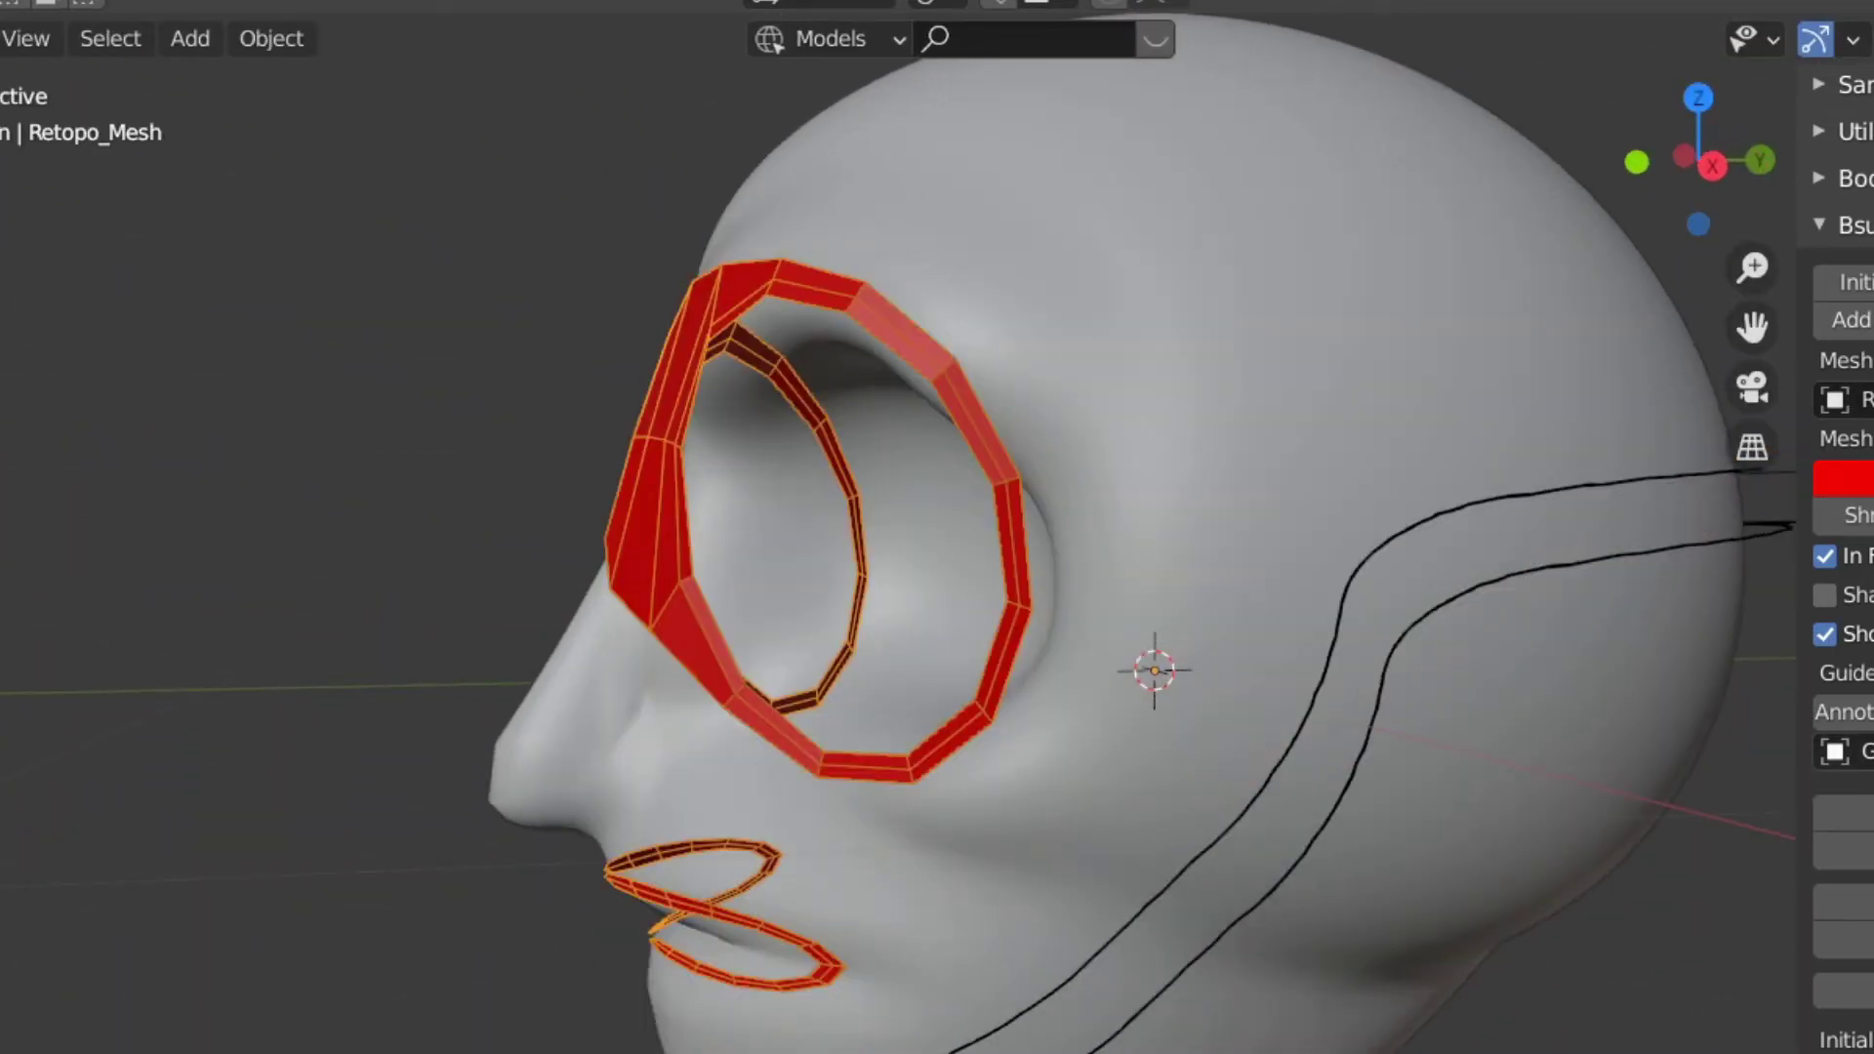
click(1154, 670)
click(1155, 669)
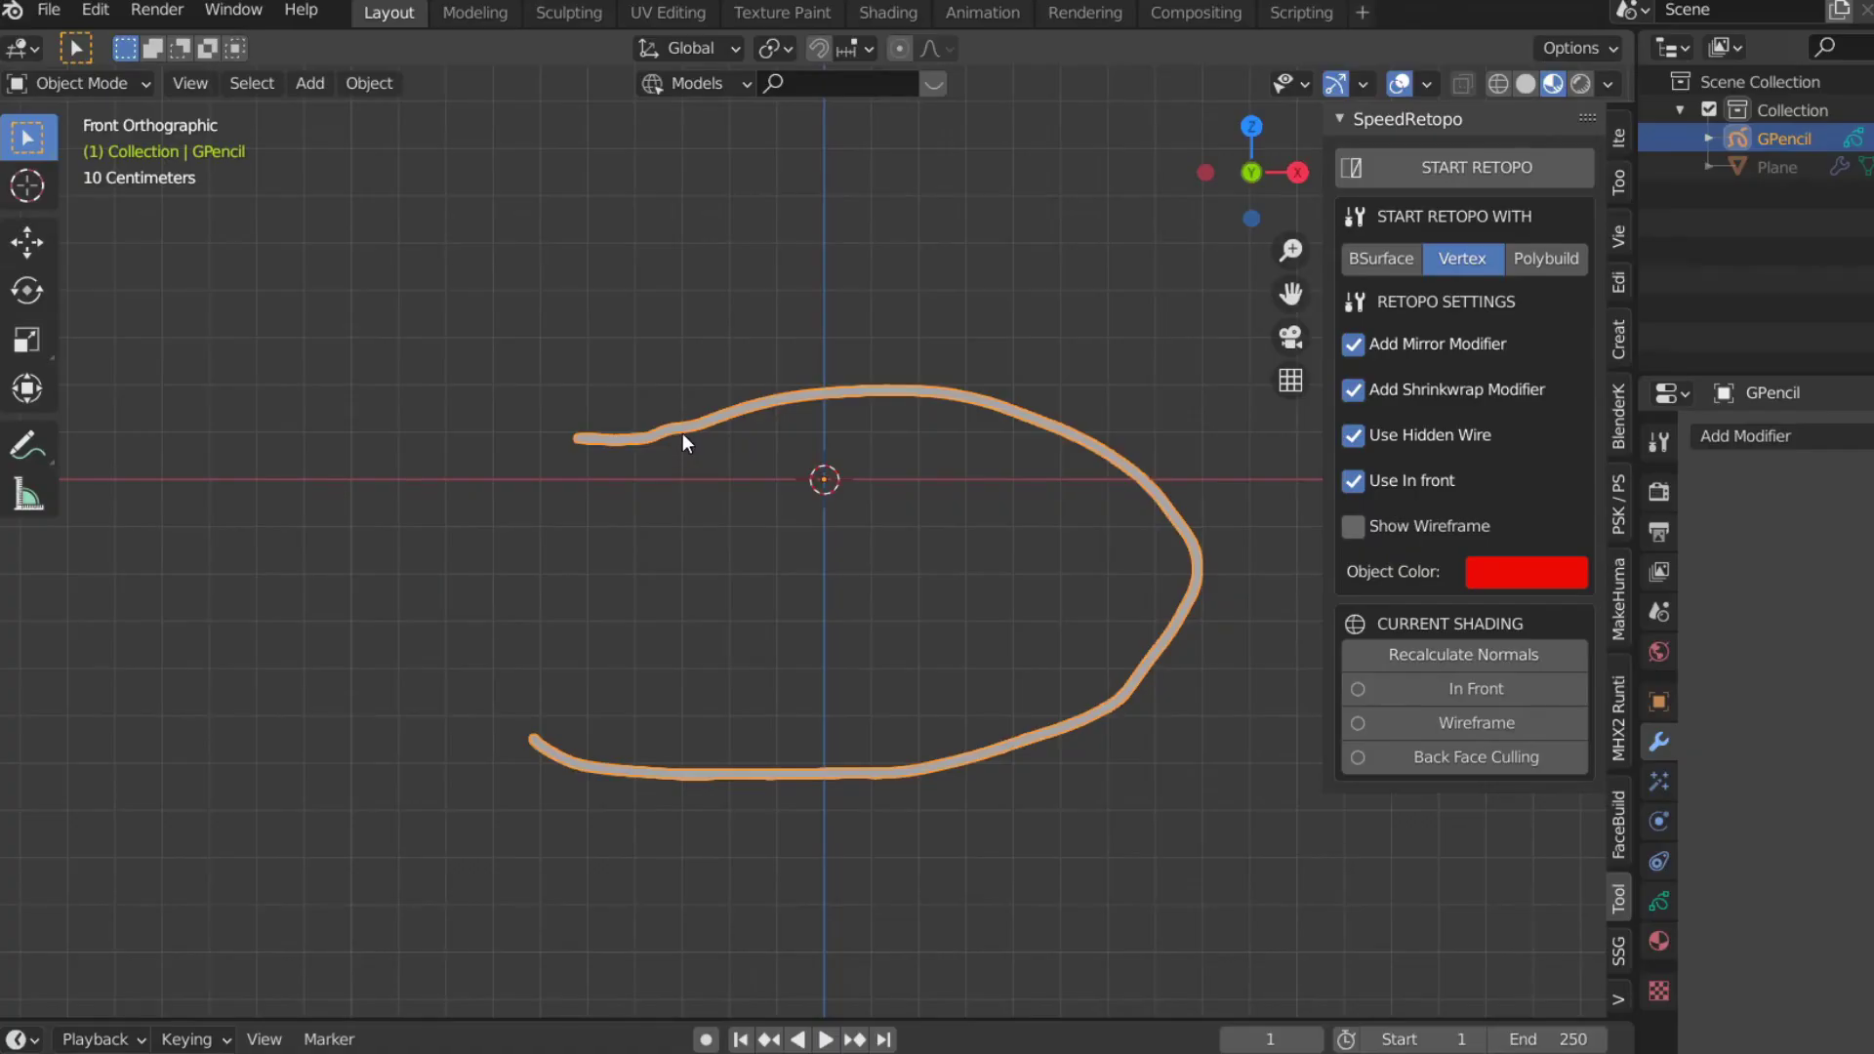
- Convert the sample grease-pencil stroke into a path curve
click(376, 84)
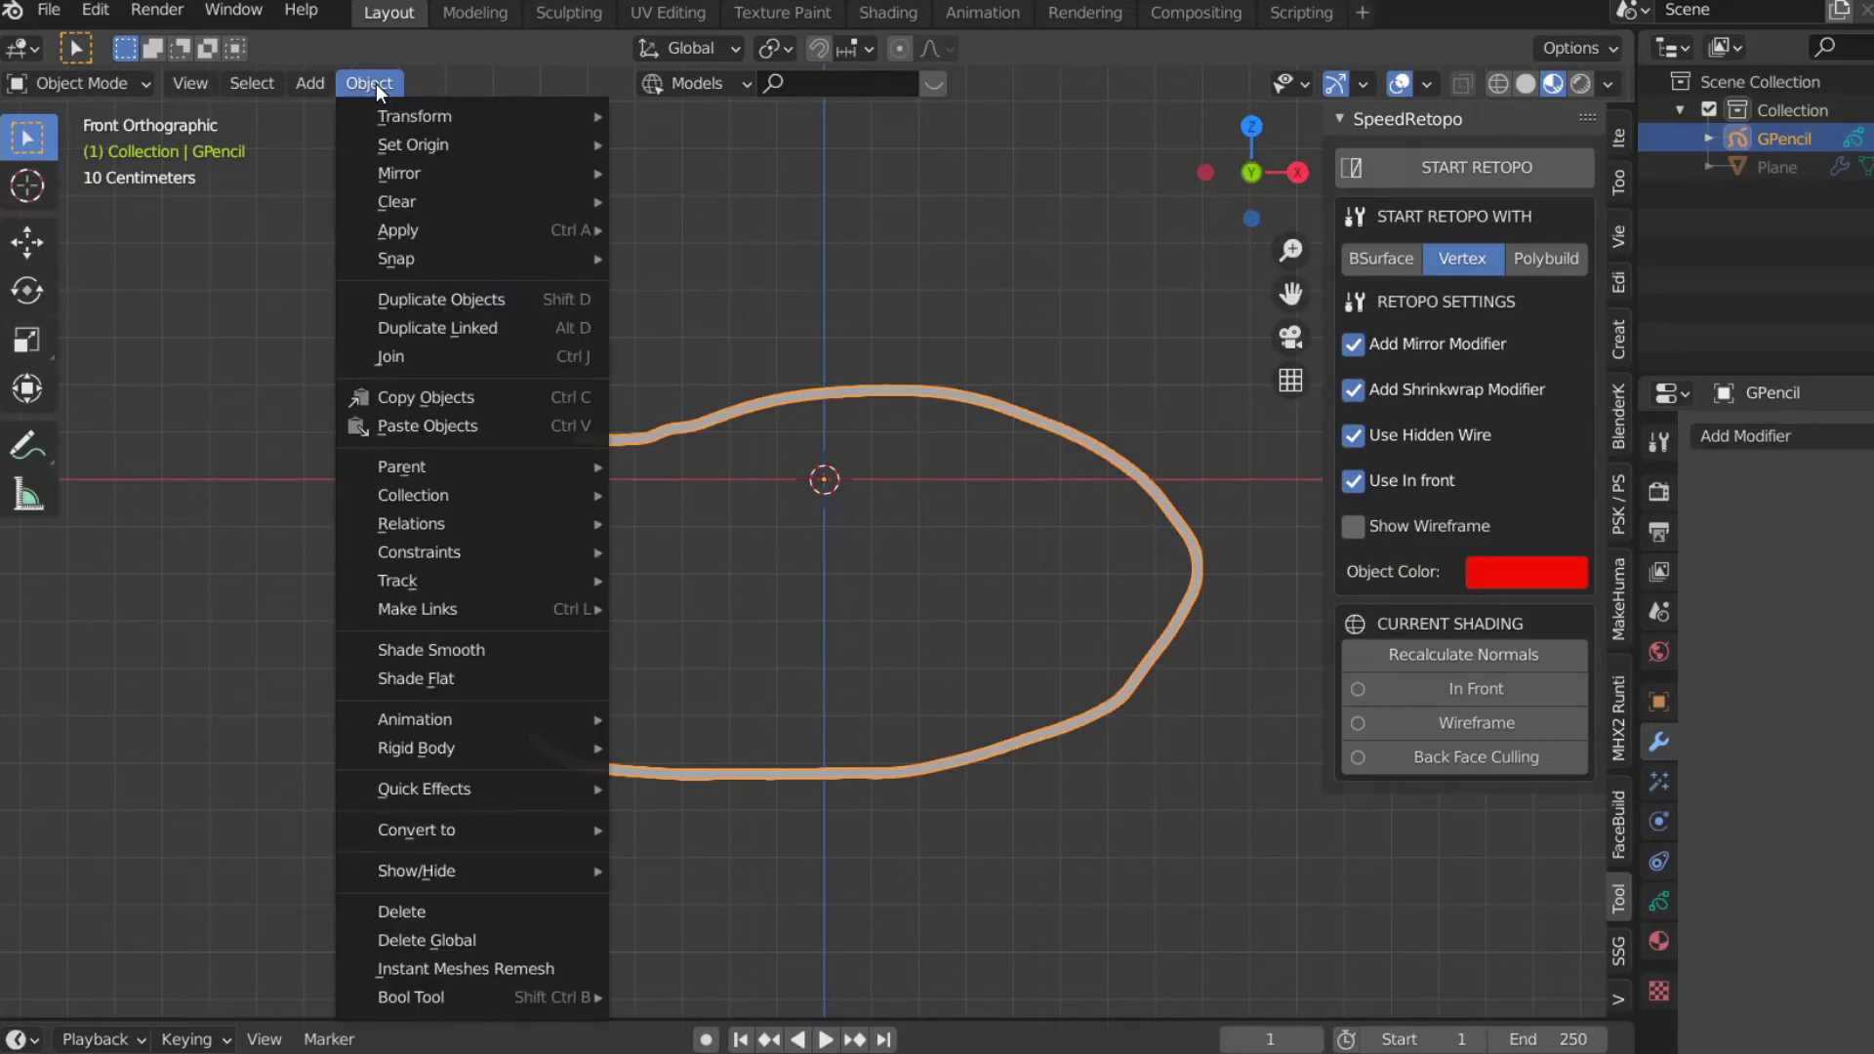
mouse_move(438, 827)
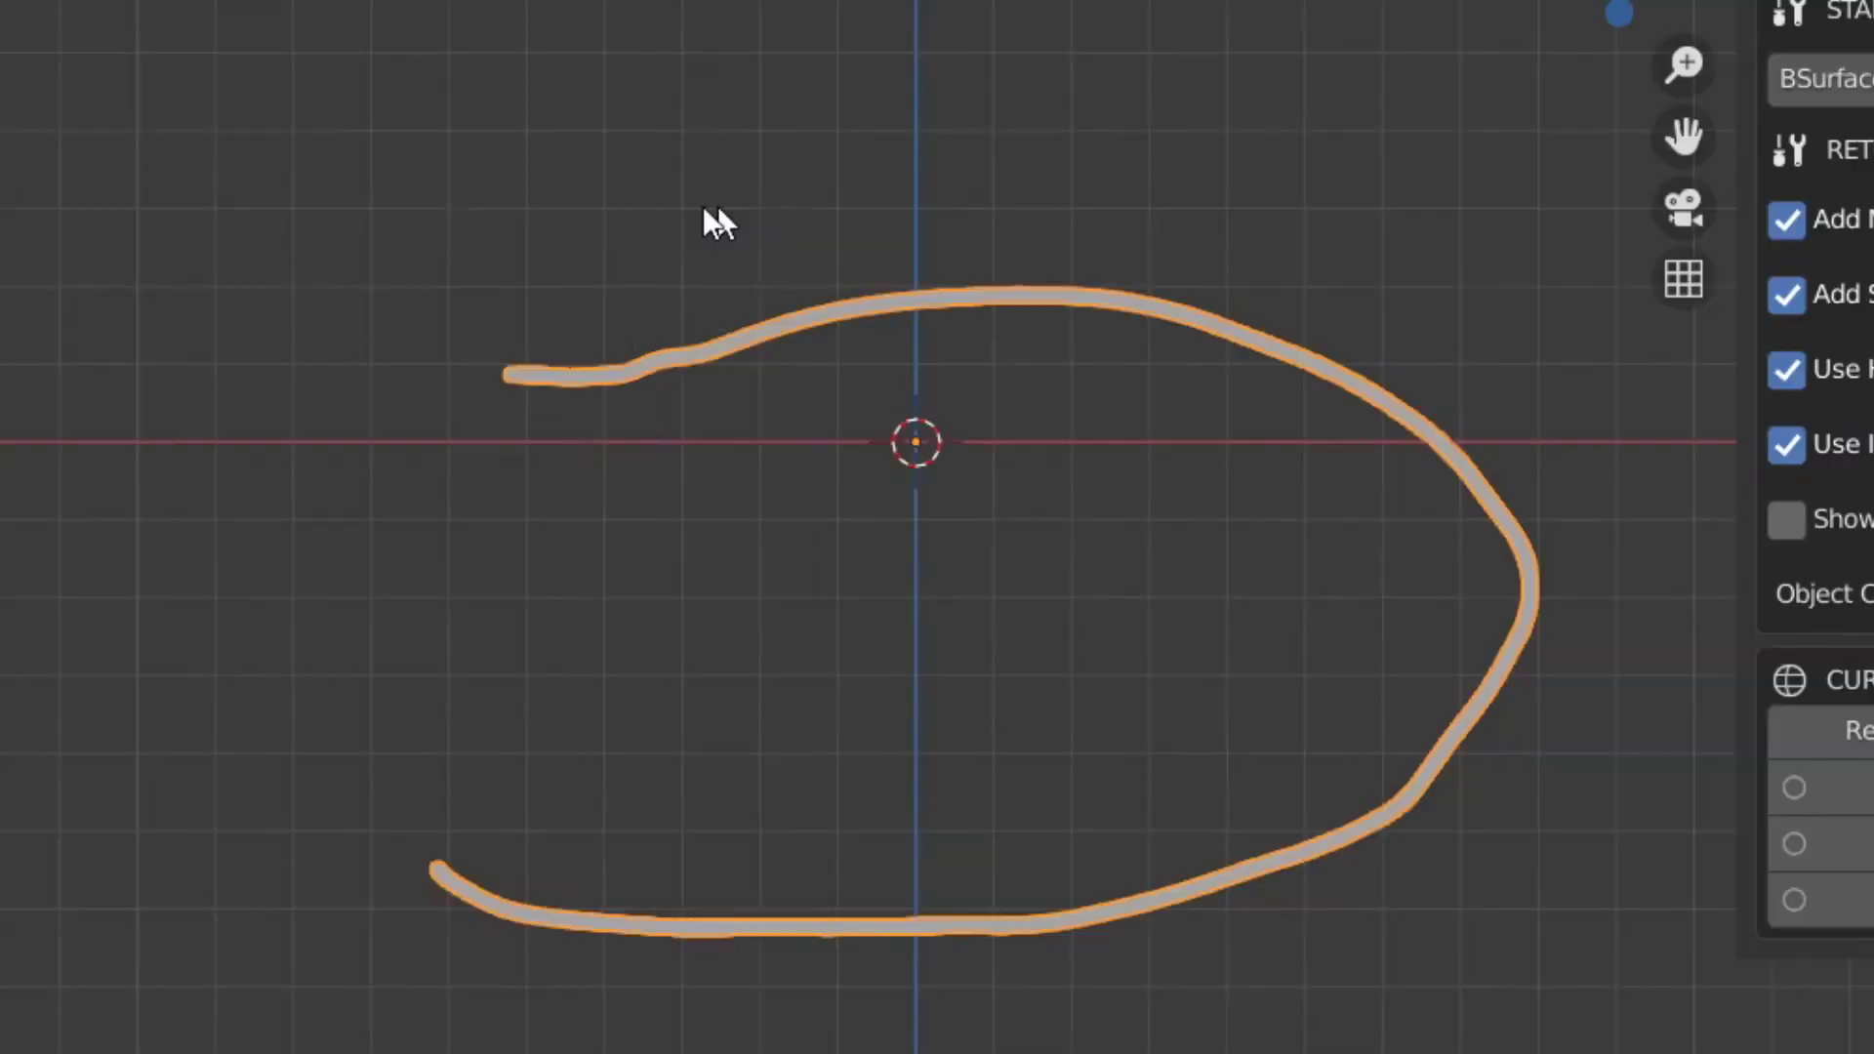
right_click(684, 340)
click(677, 207)
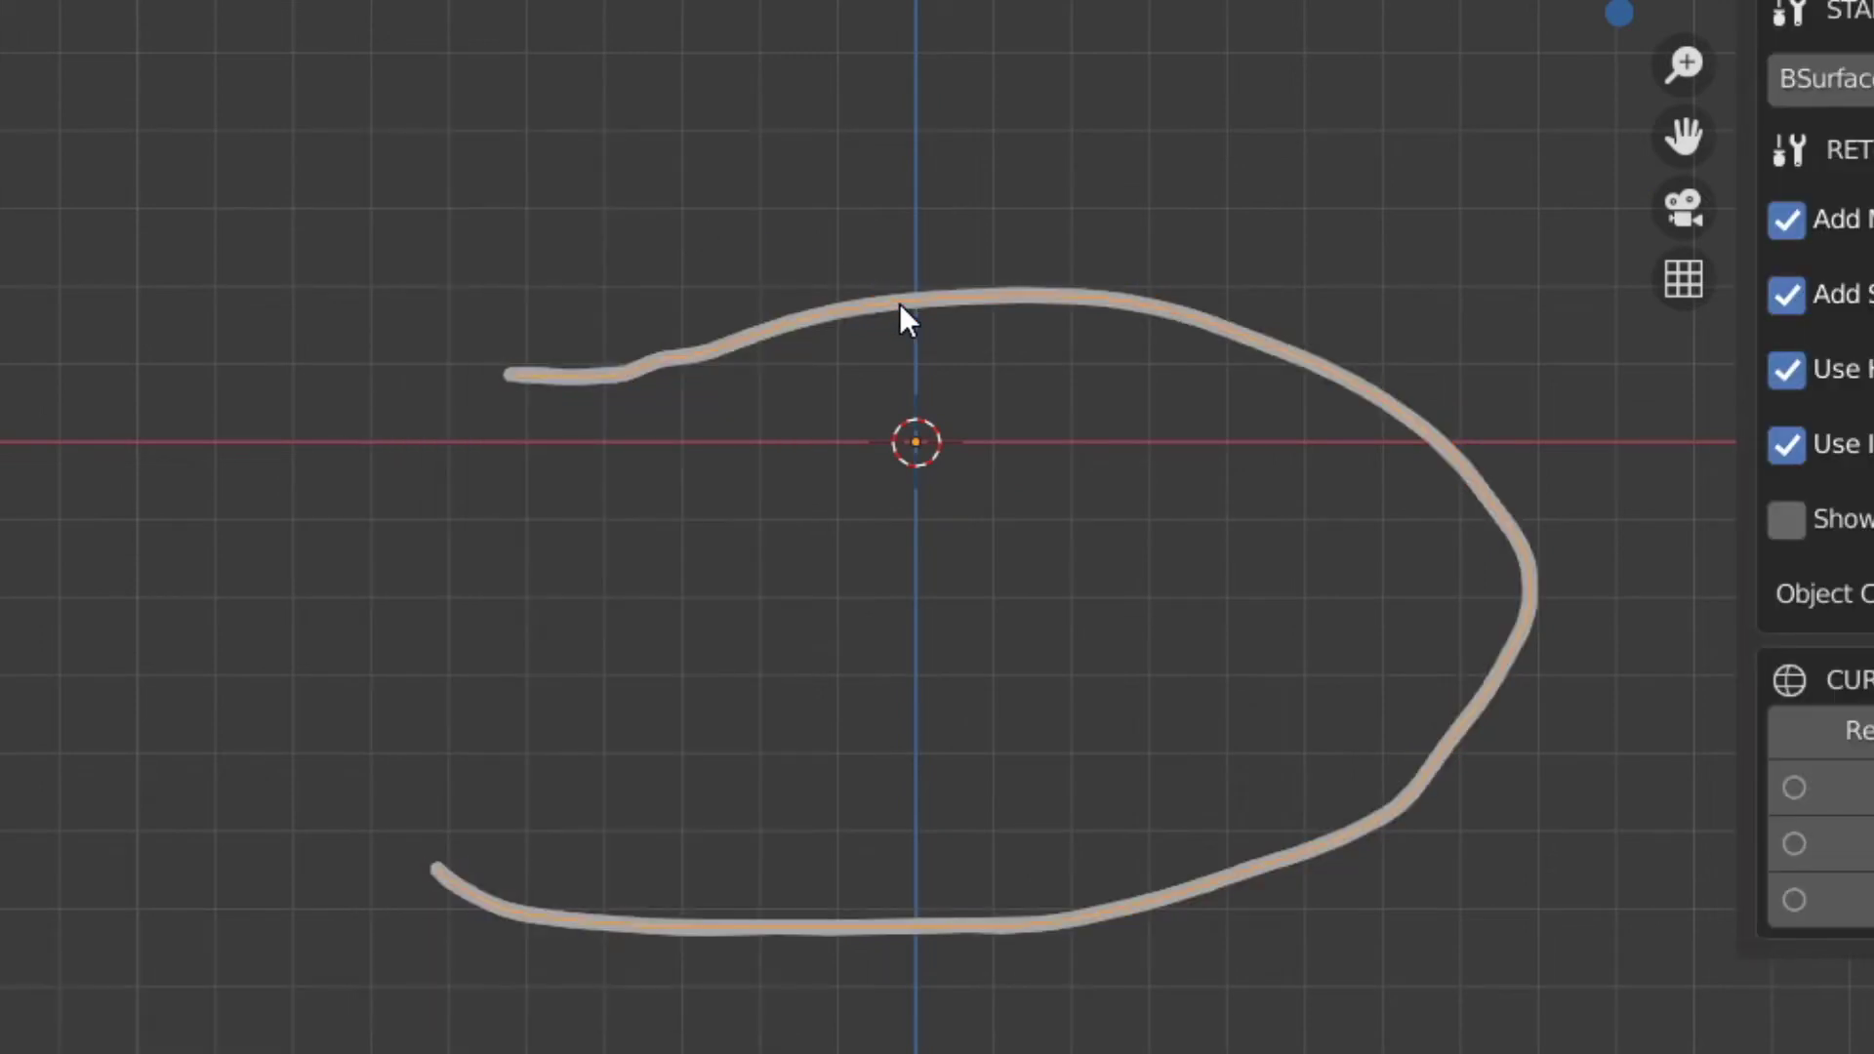
right_click(766, 163)
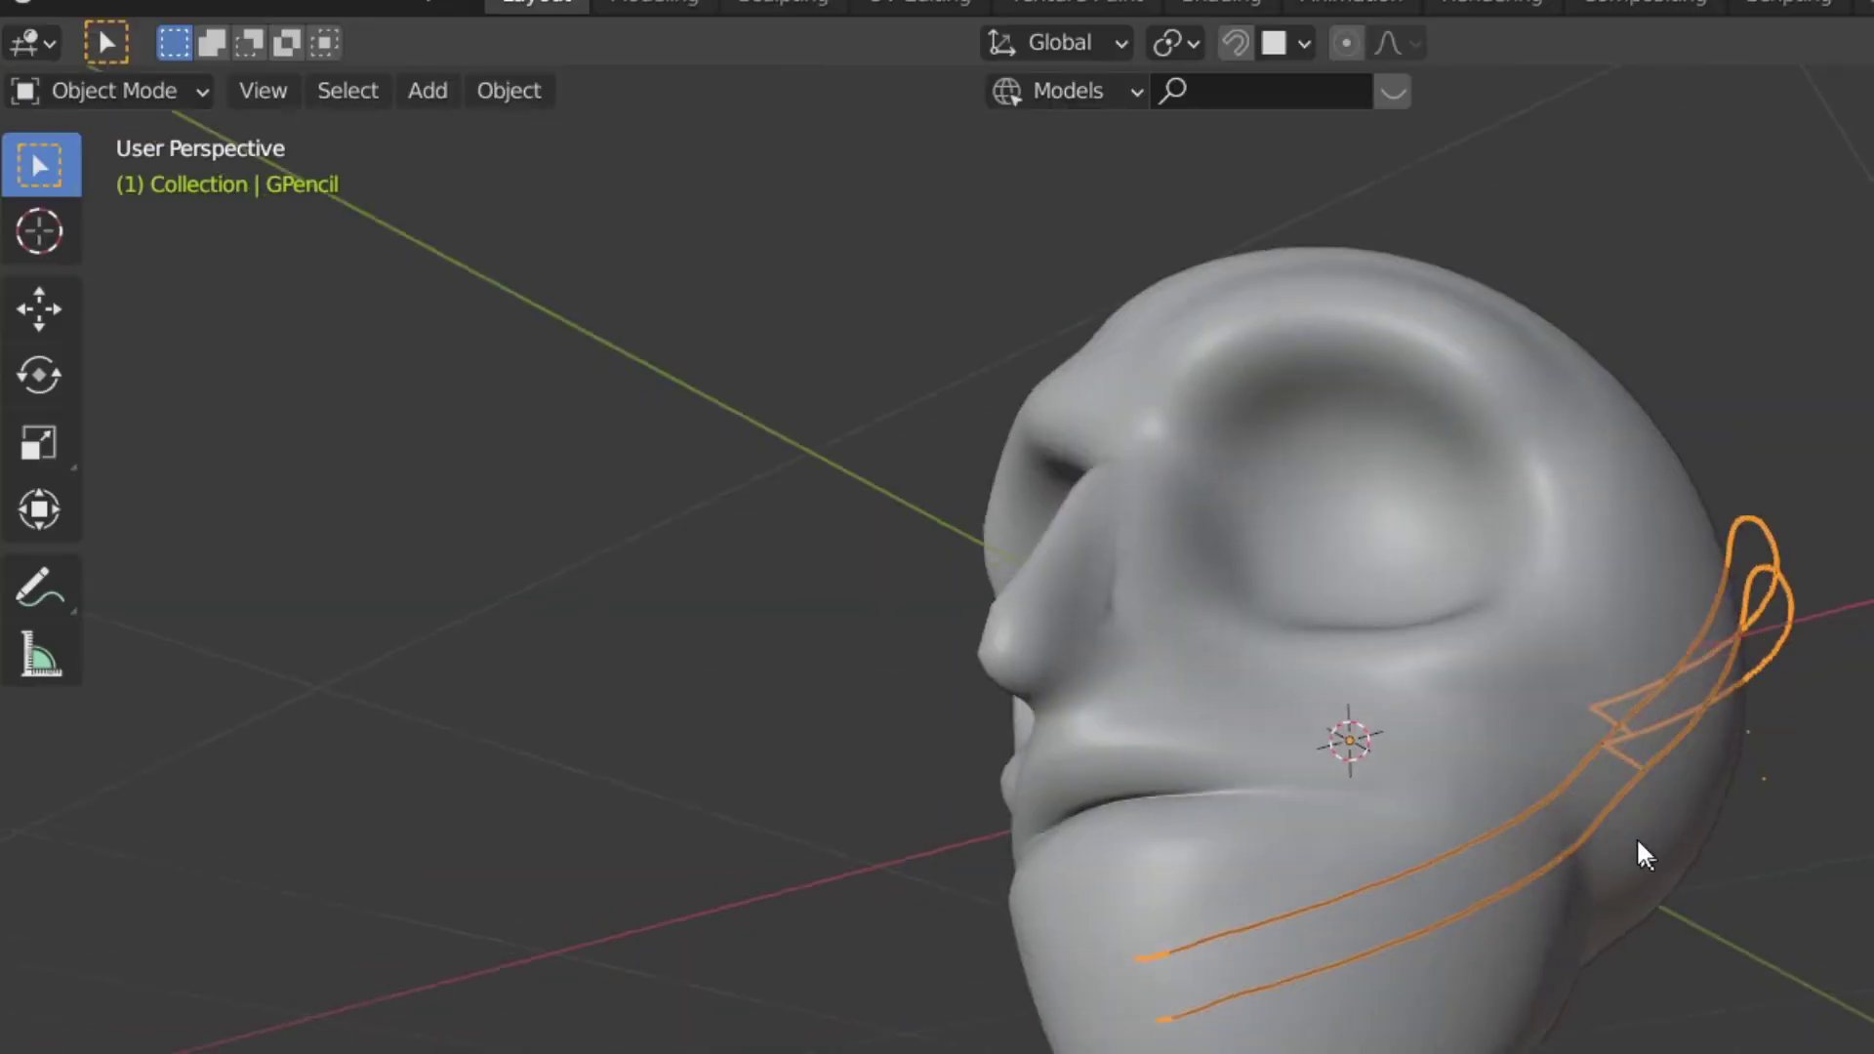
- Add a Simplify modifier, fixed mode with 4 iterations, to the jawline guide strokes
middle_drag(1457, 925, 1415, 908)
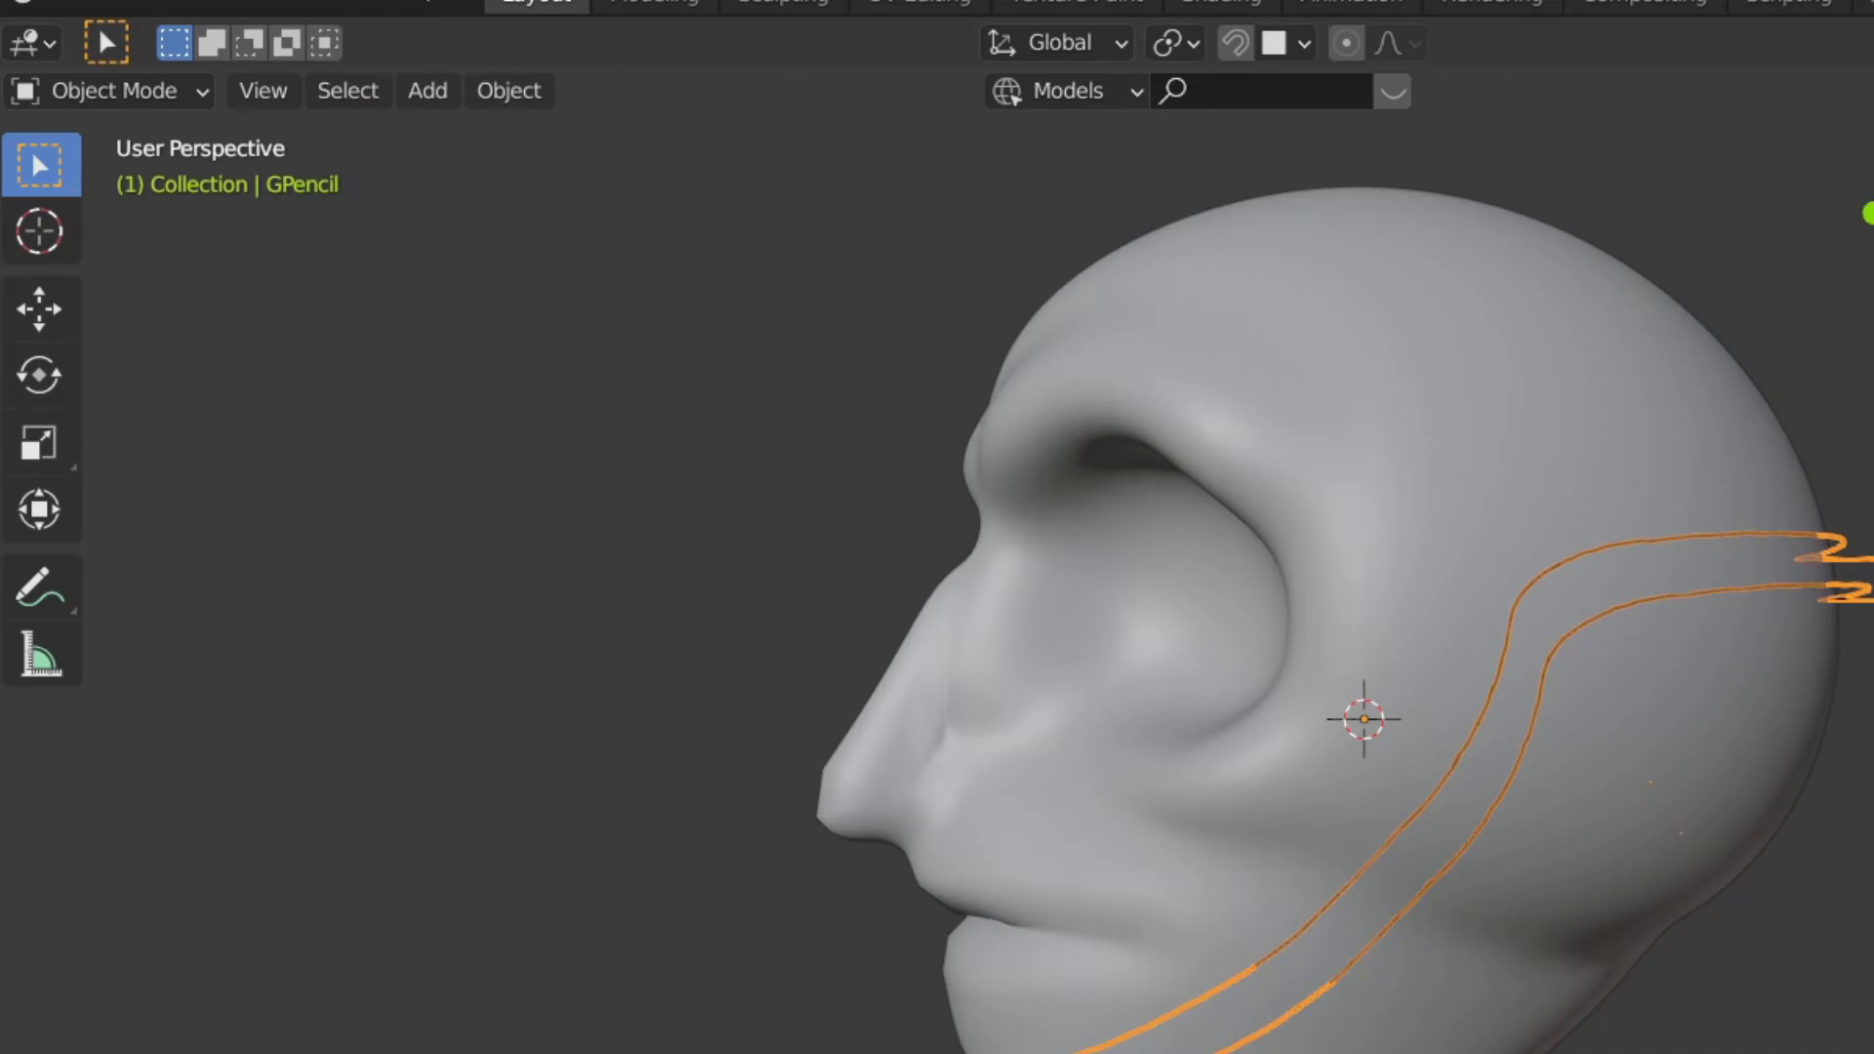
key(Tab)
mouse_move(1363, 975)
middle_down()
mouse_move(1602, 895)
mouse_move(1054, 966)
mouse_move(1578, 853)
mouse_move(1703, 699)
mouse_move(1594, 912)
mouse_move(1523, 927)
middle_up()
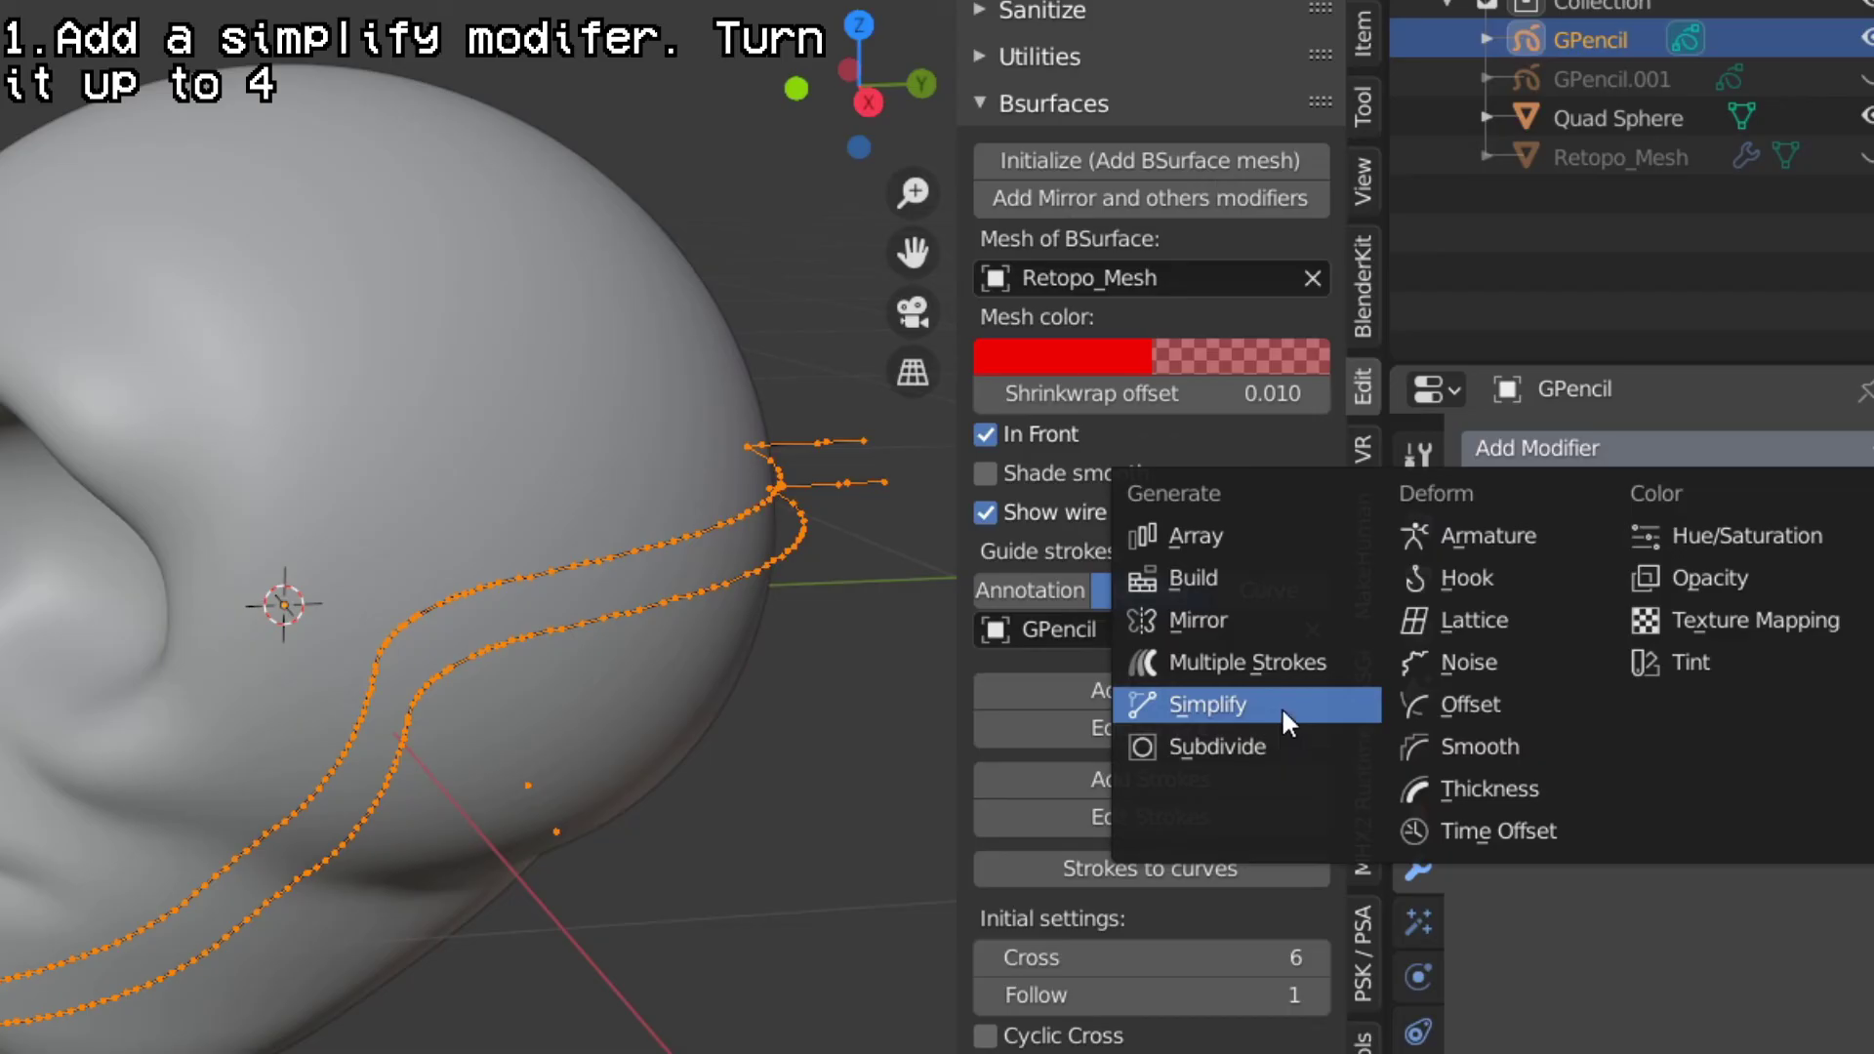
click(1280, 715)
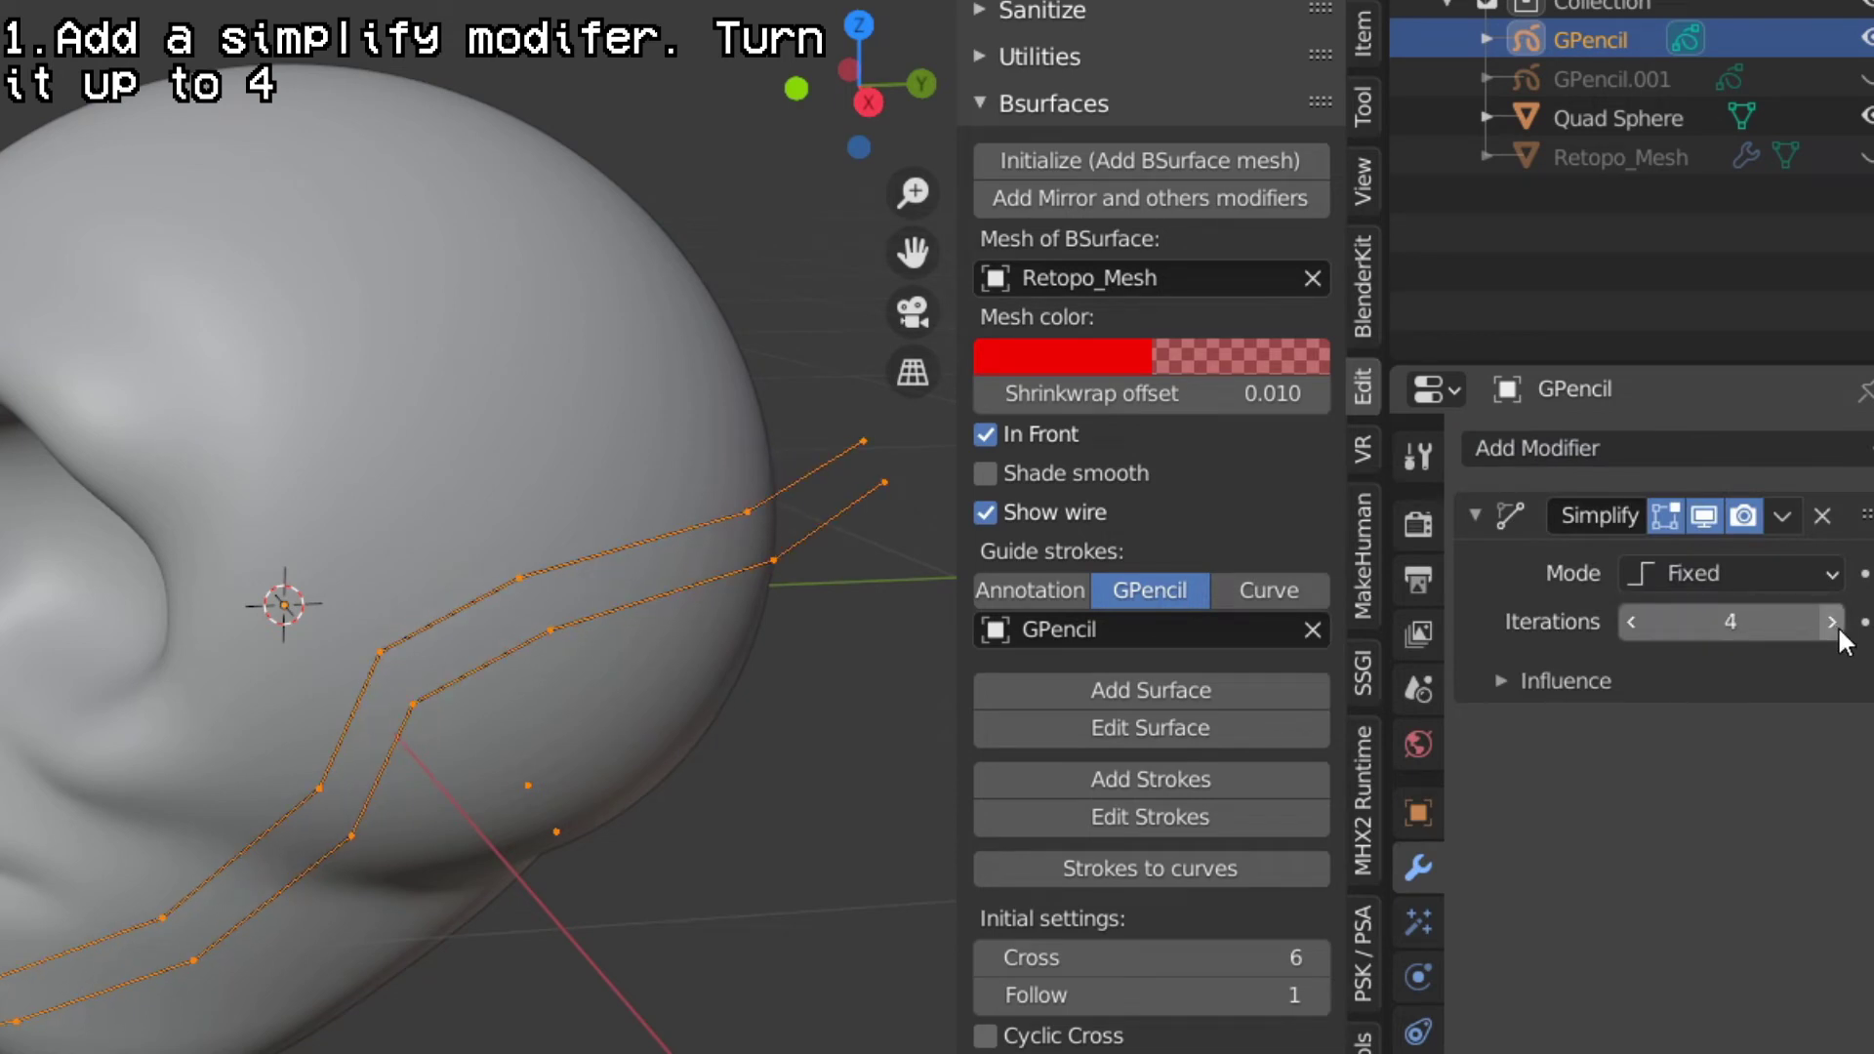
- Apply the Simplify modifier and convert the jawline grease-pencil strokes into a path
key(Tab)
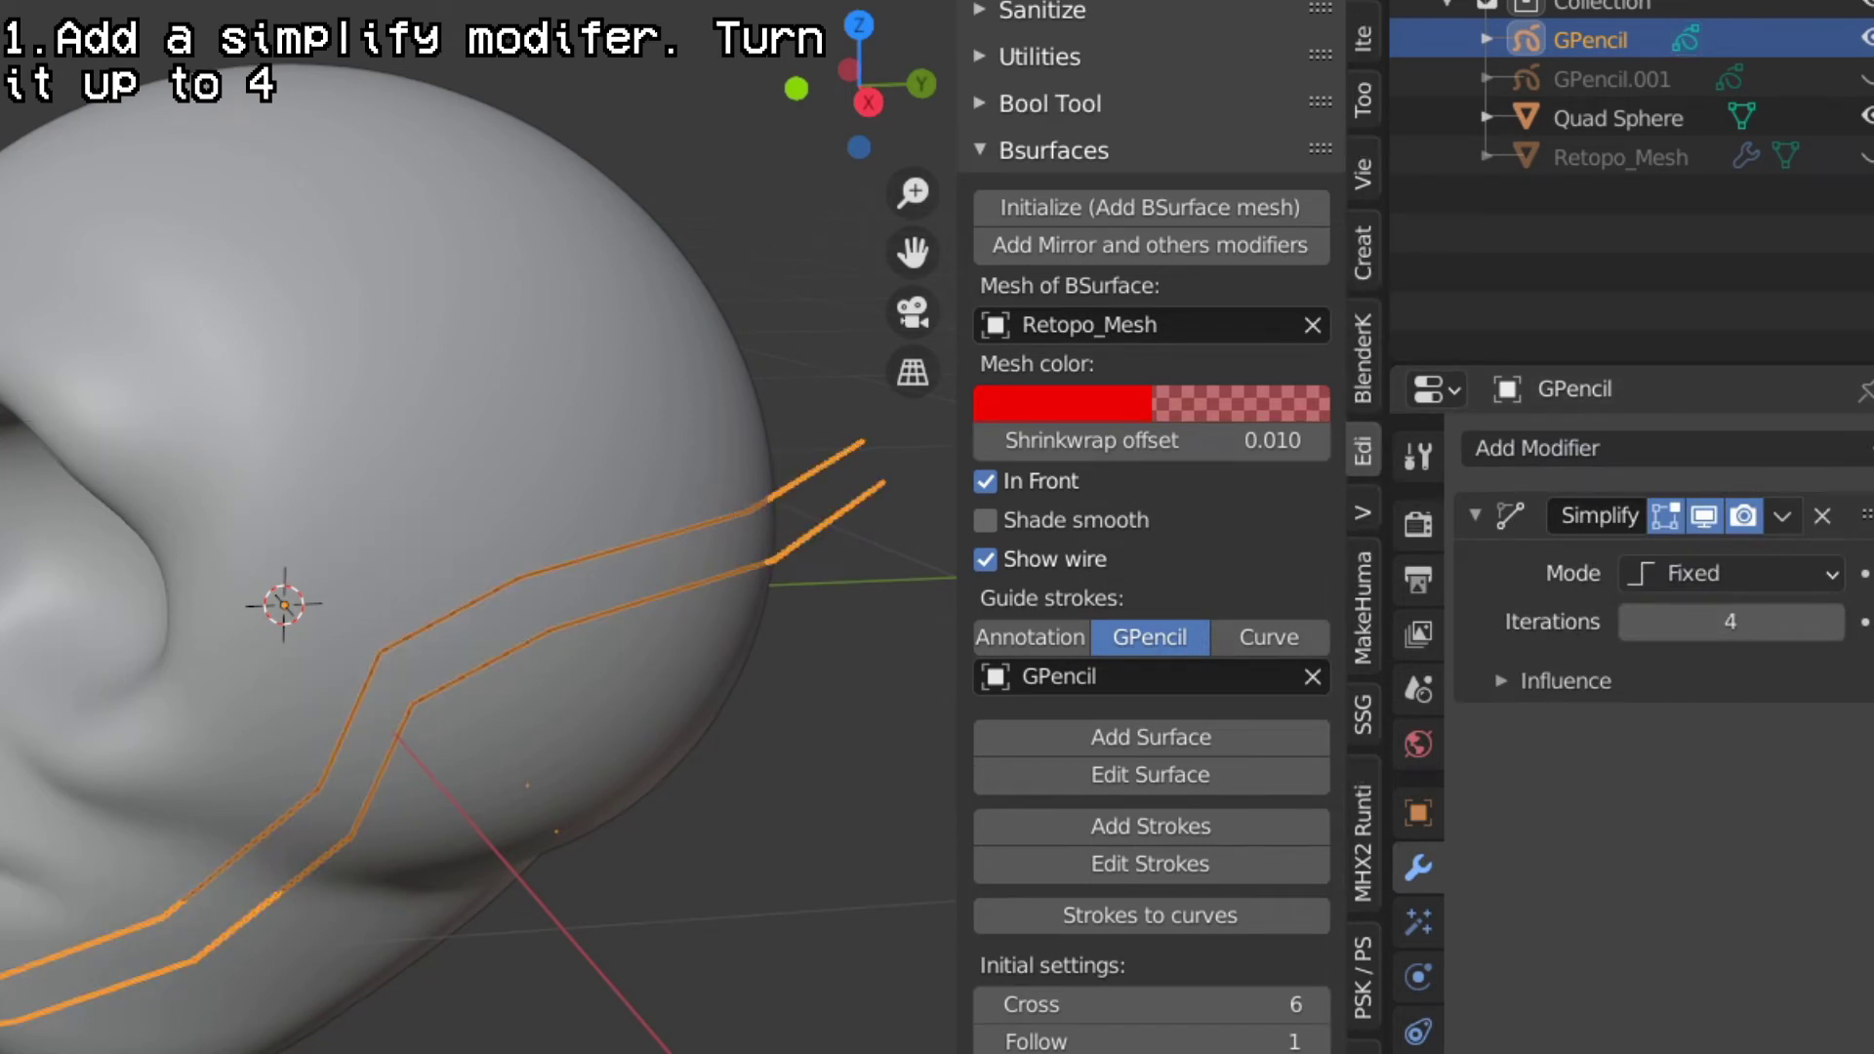
key(ctrl+a)
click(326, 841)
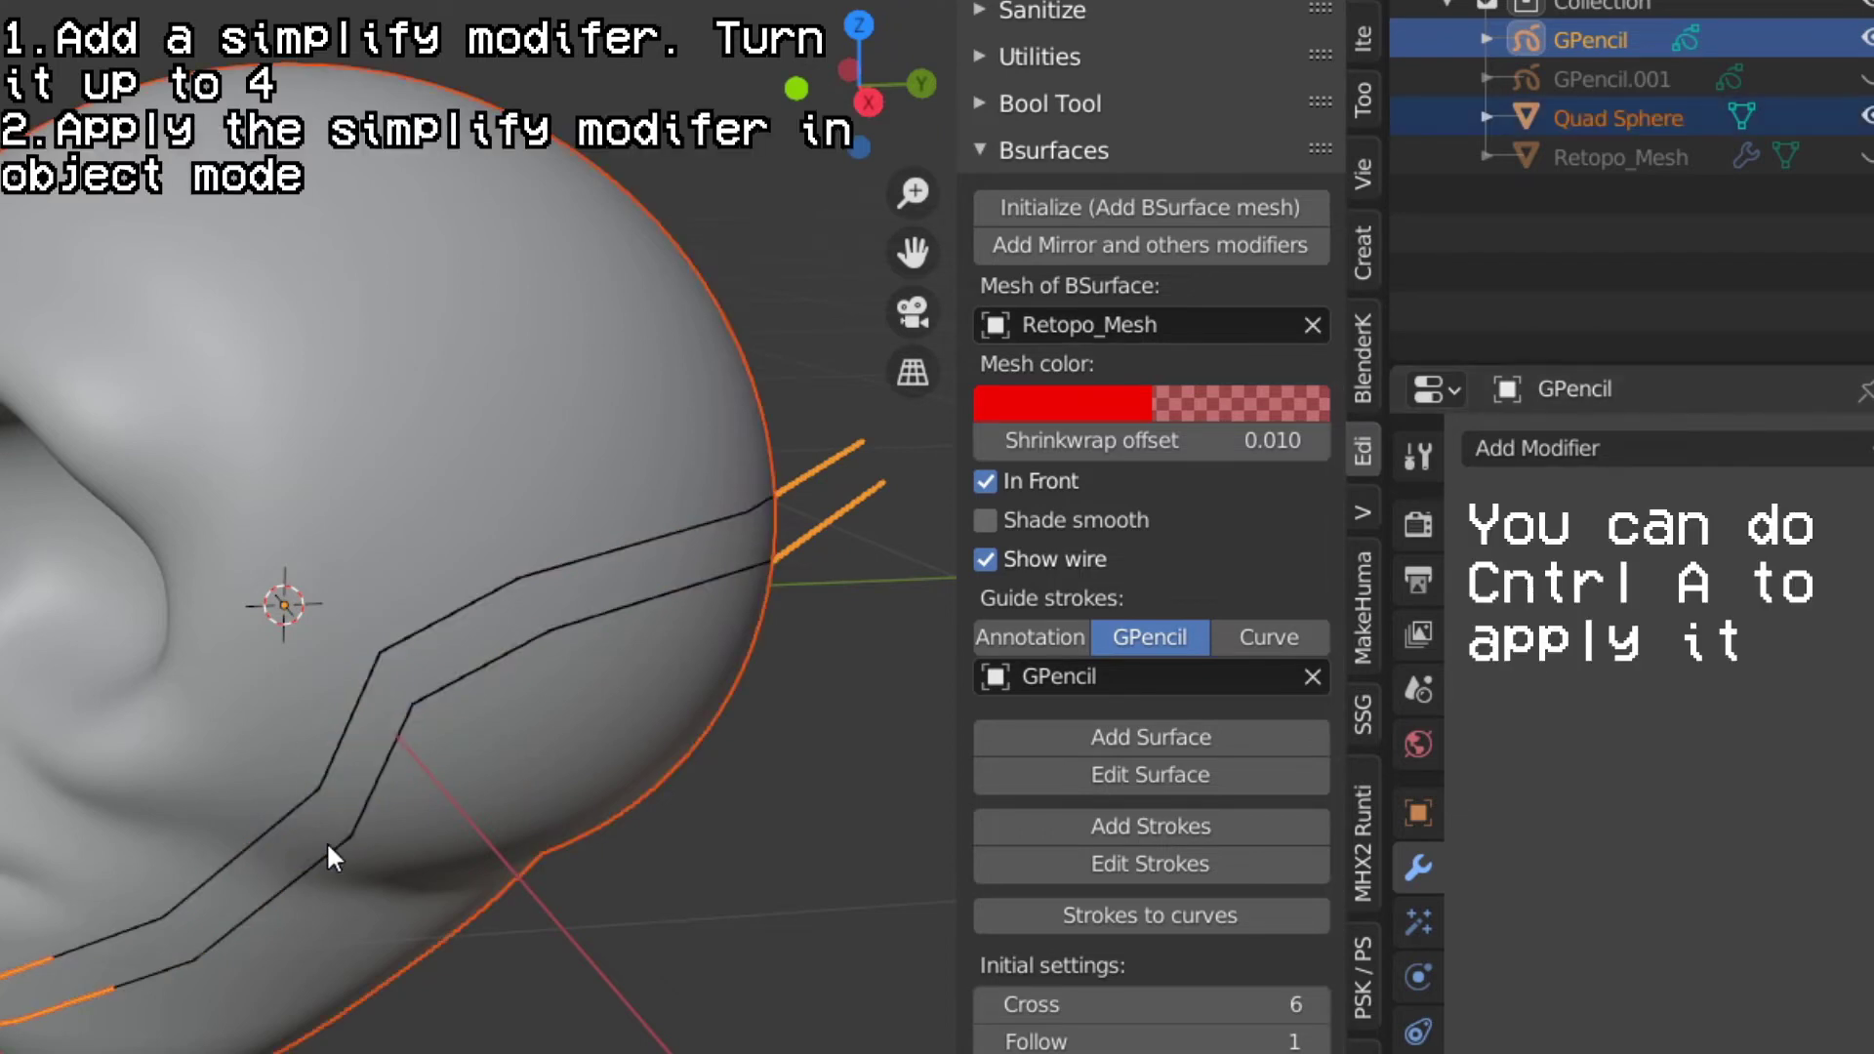
click(316, 863)
middle_drag(316, 863, 494, 794)
scroll(293, 586, up, 1)
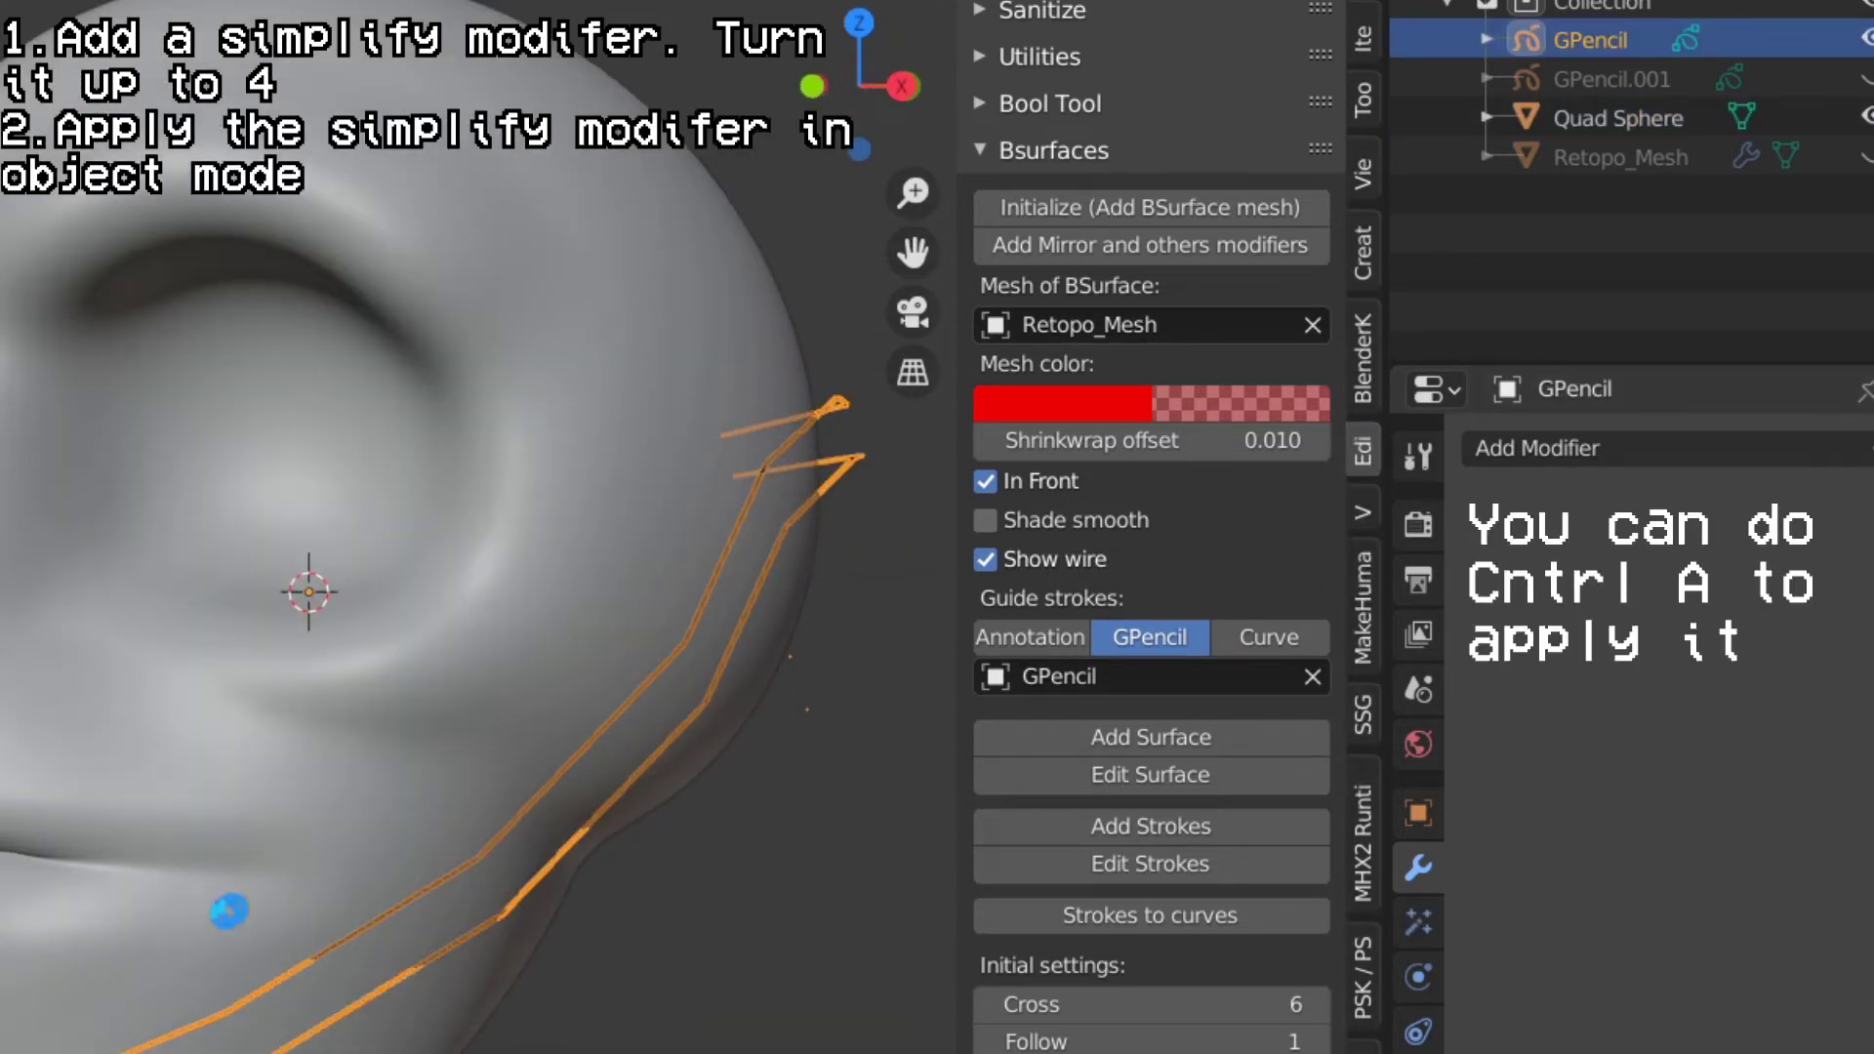
right_click(2, 506)
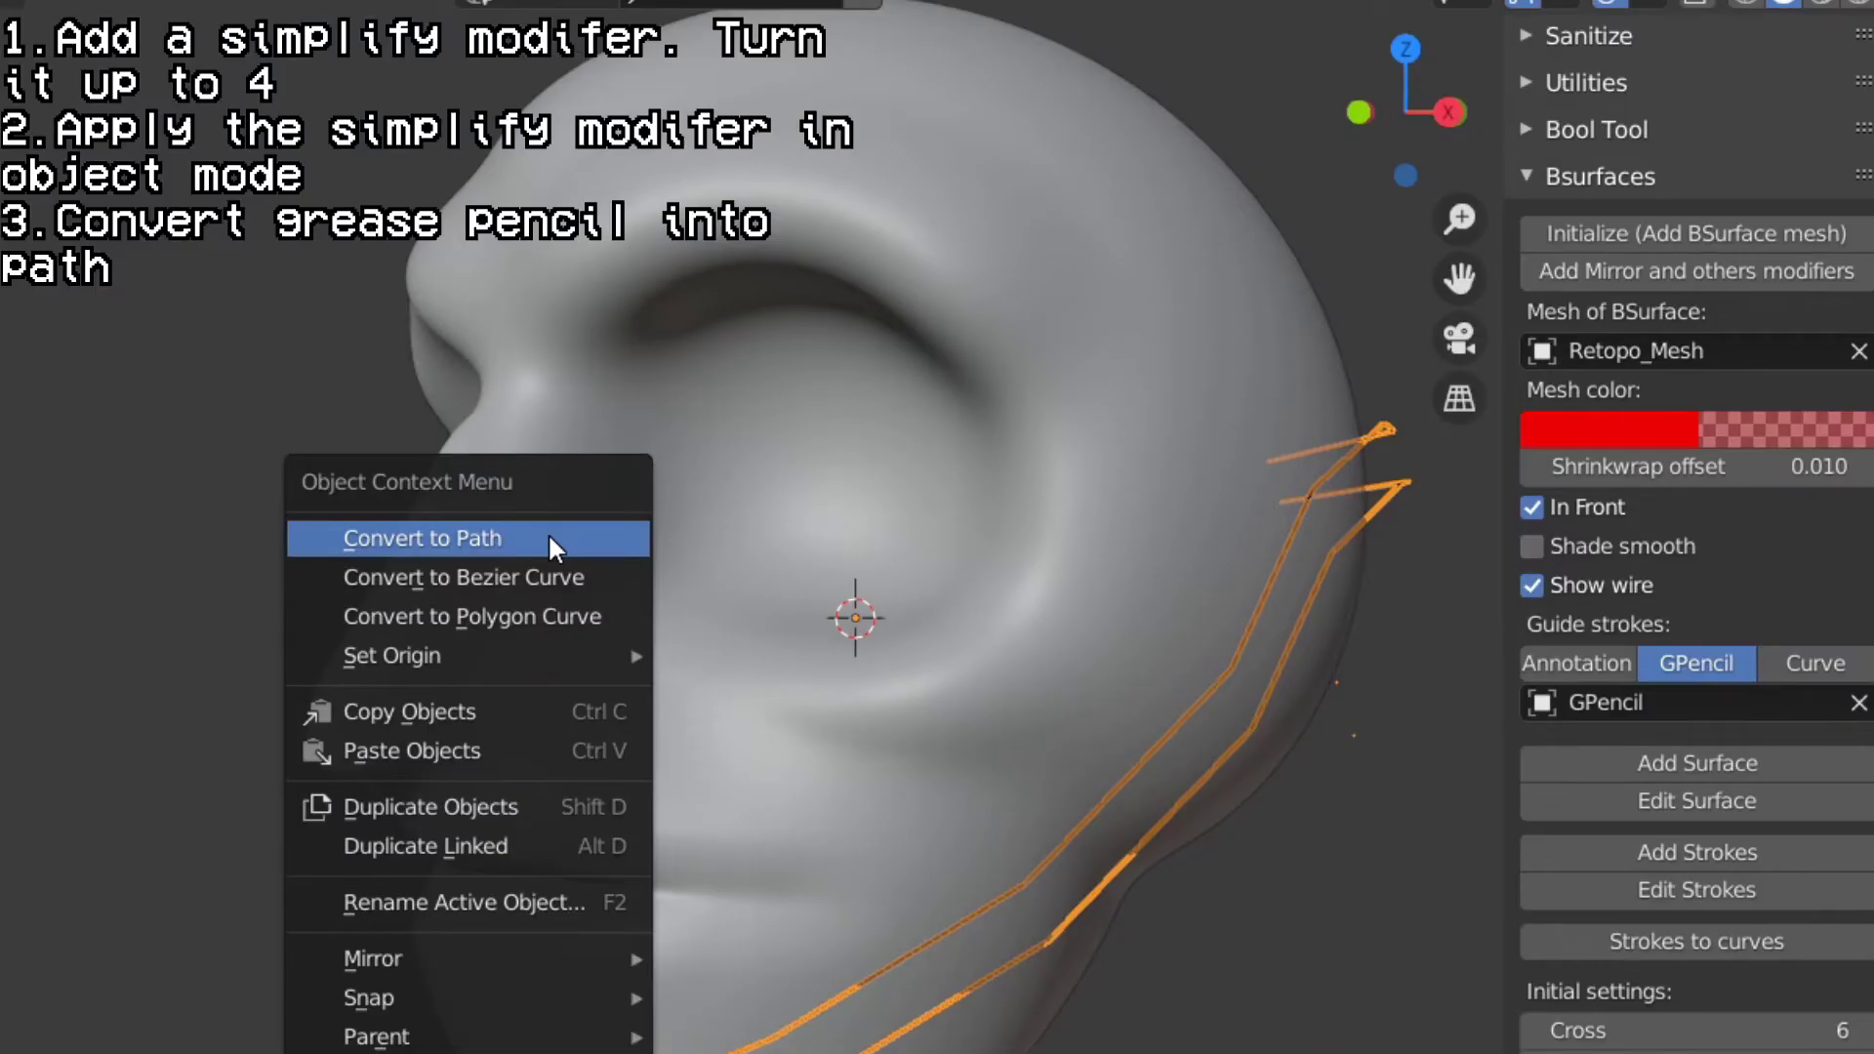
click(547, 531)
middle_drag(753, 587, 1310, 840)
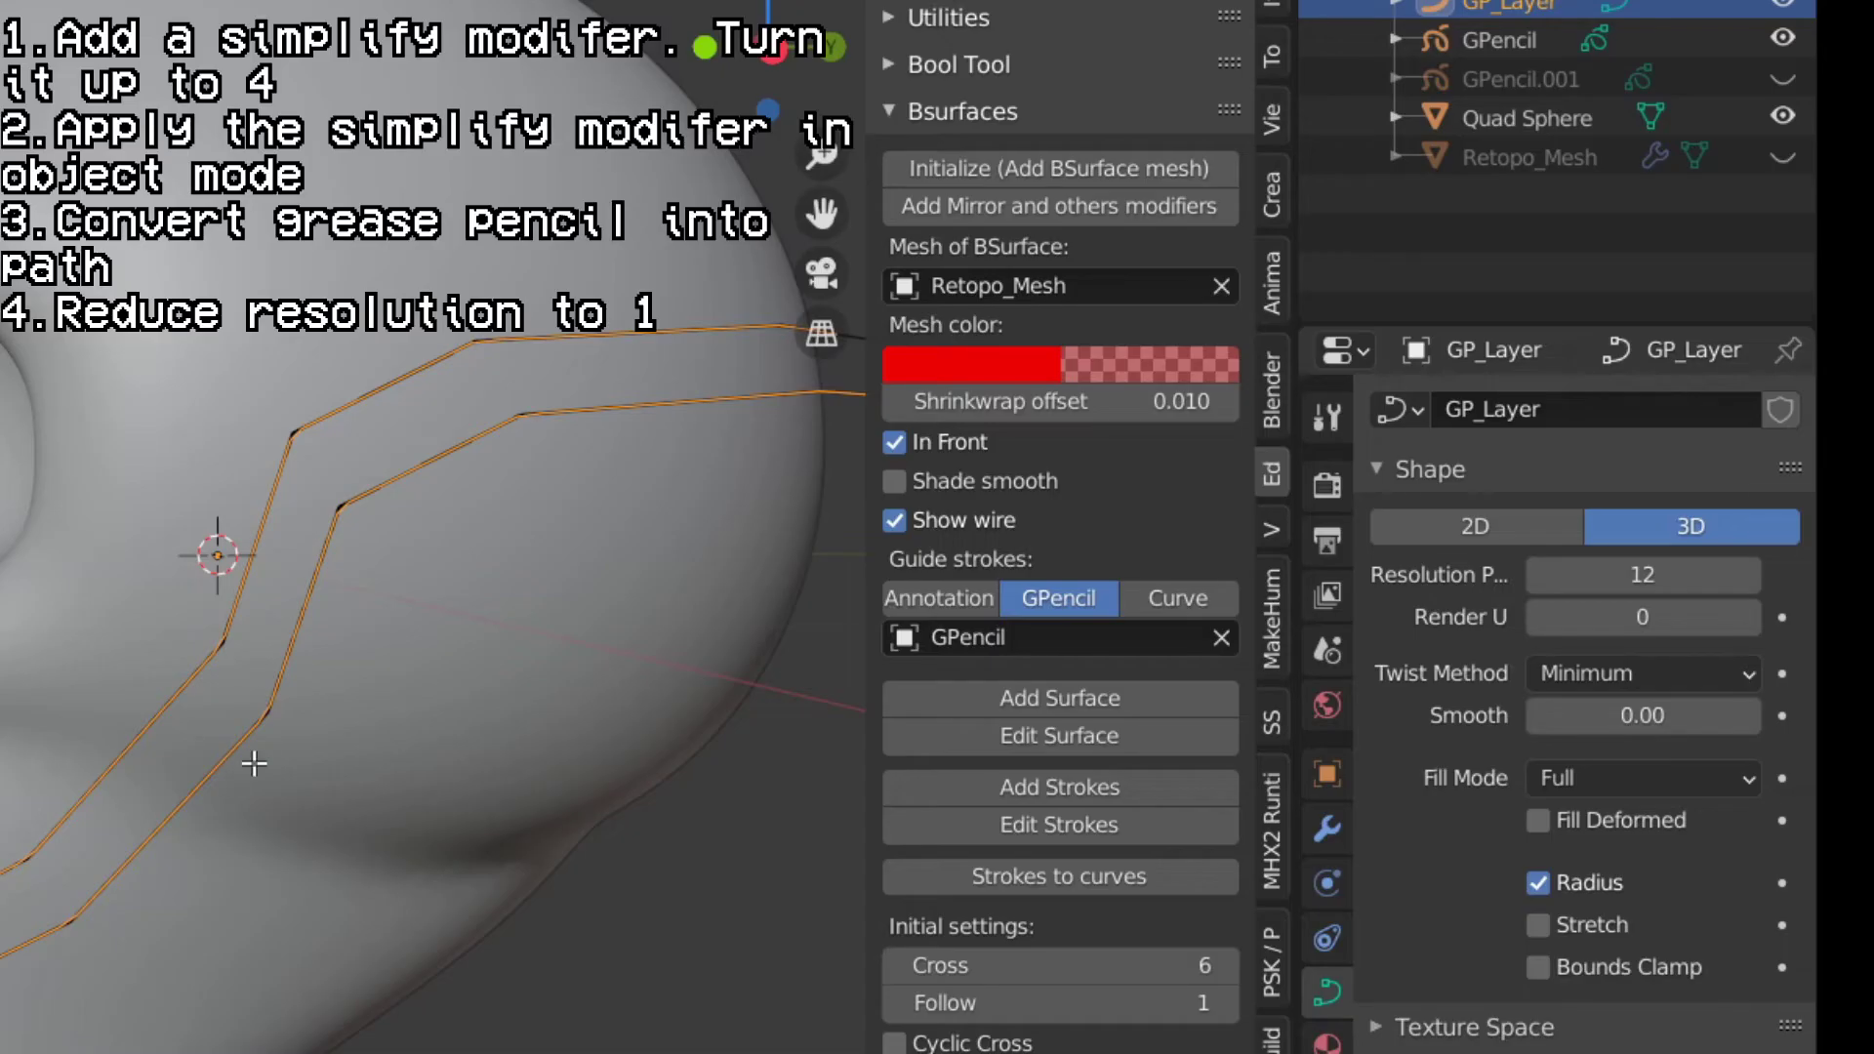
key(Tab)
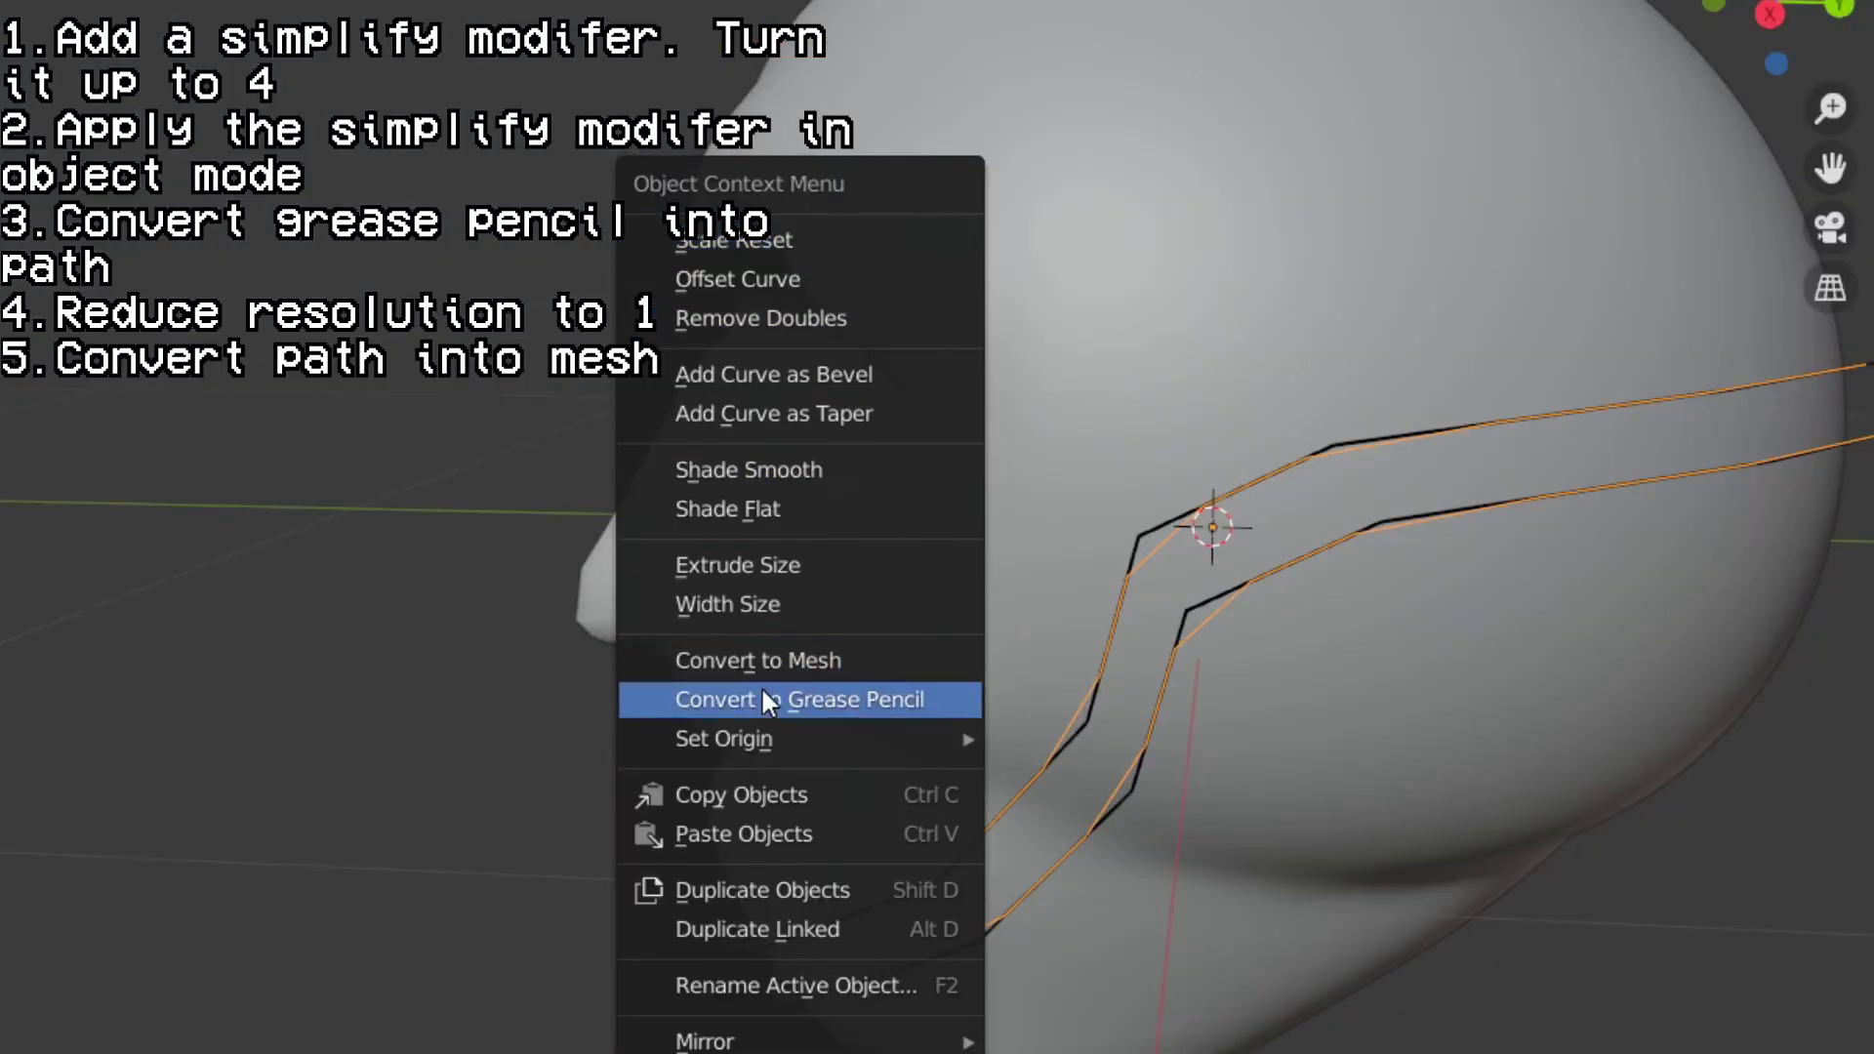
- Convert the jaw curves into a mesh and select the converted strips
click(718, 774)
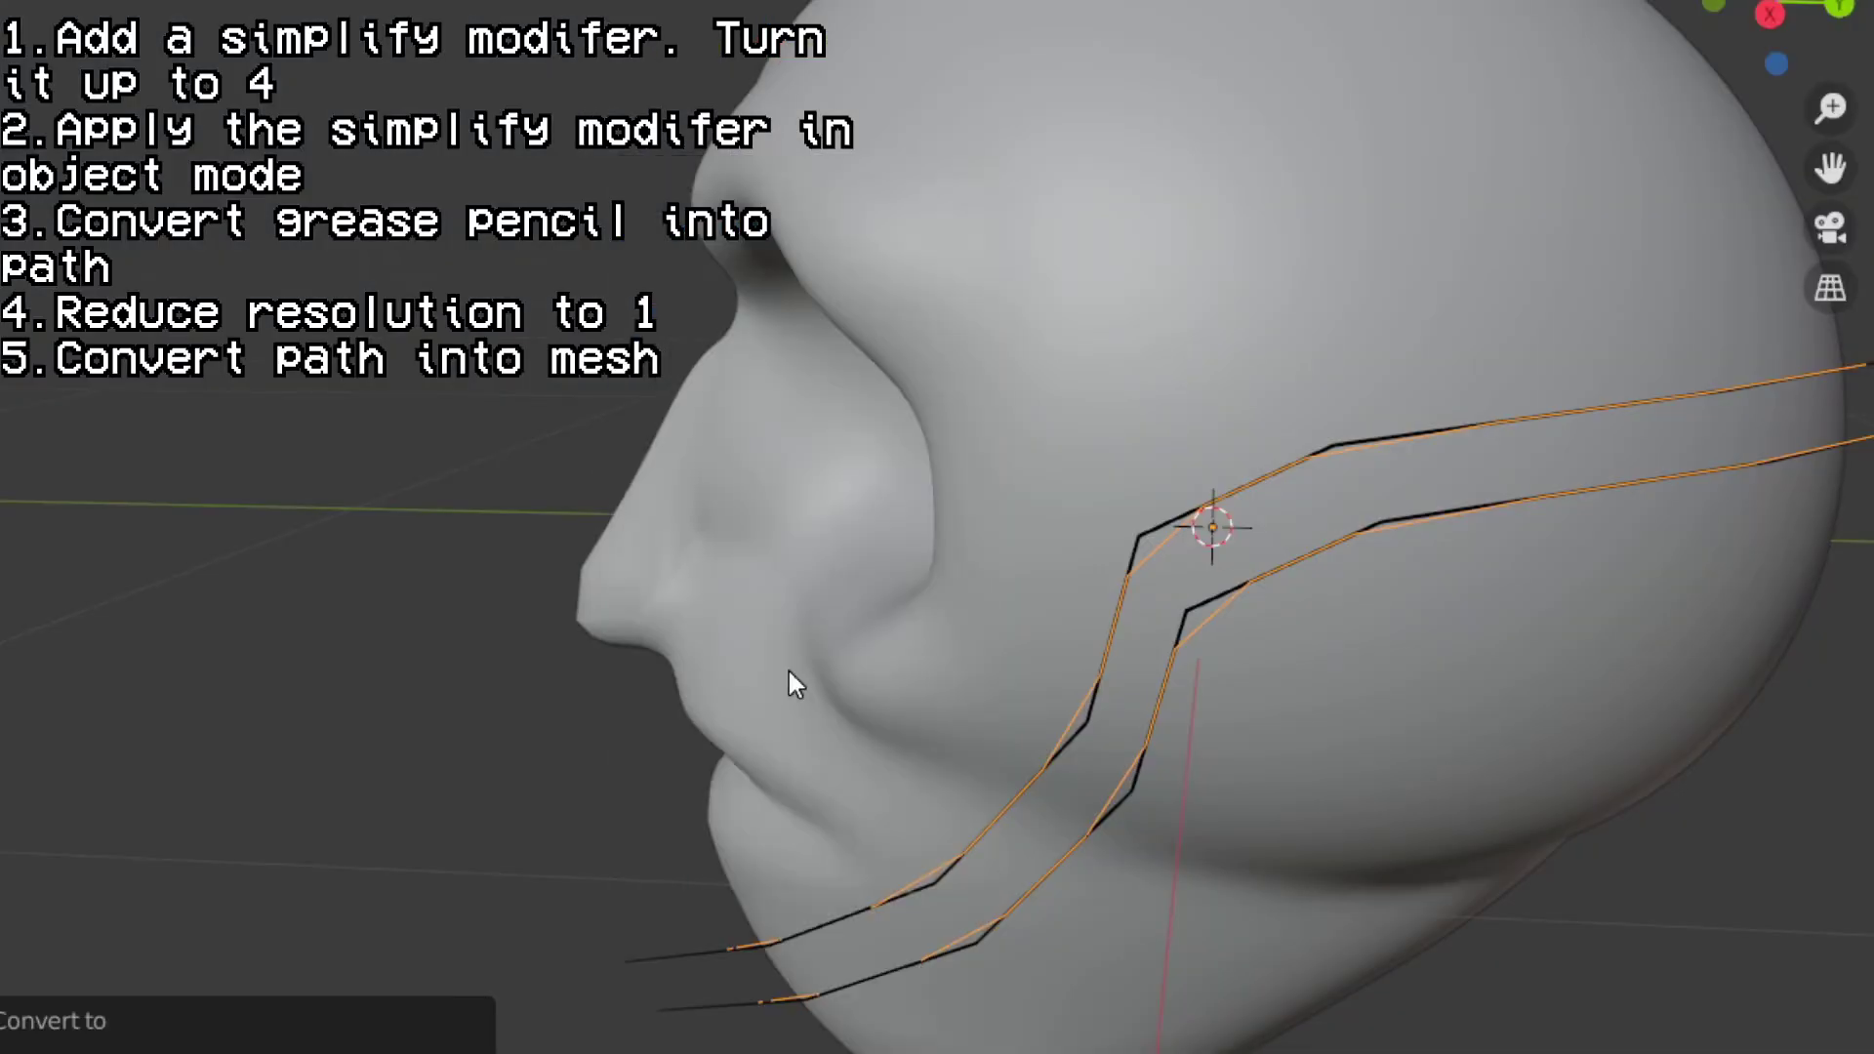
key(alt+a)
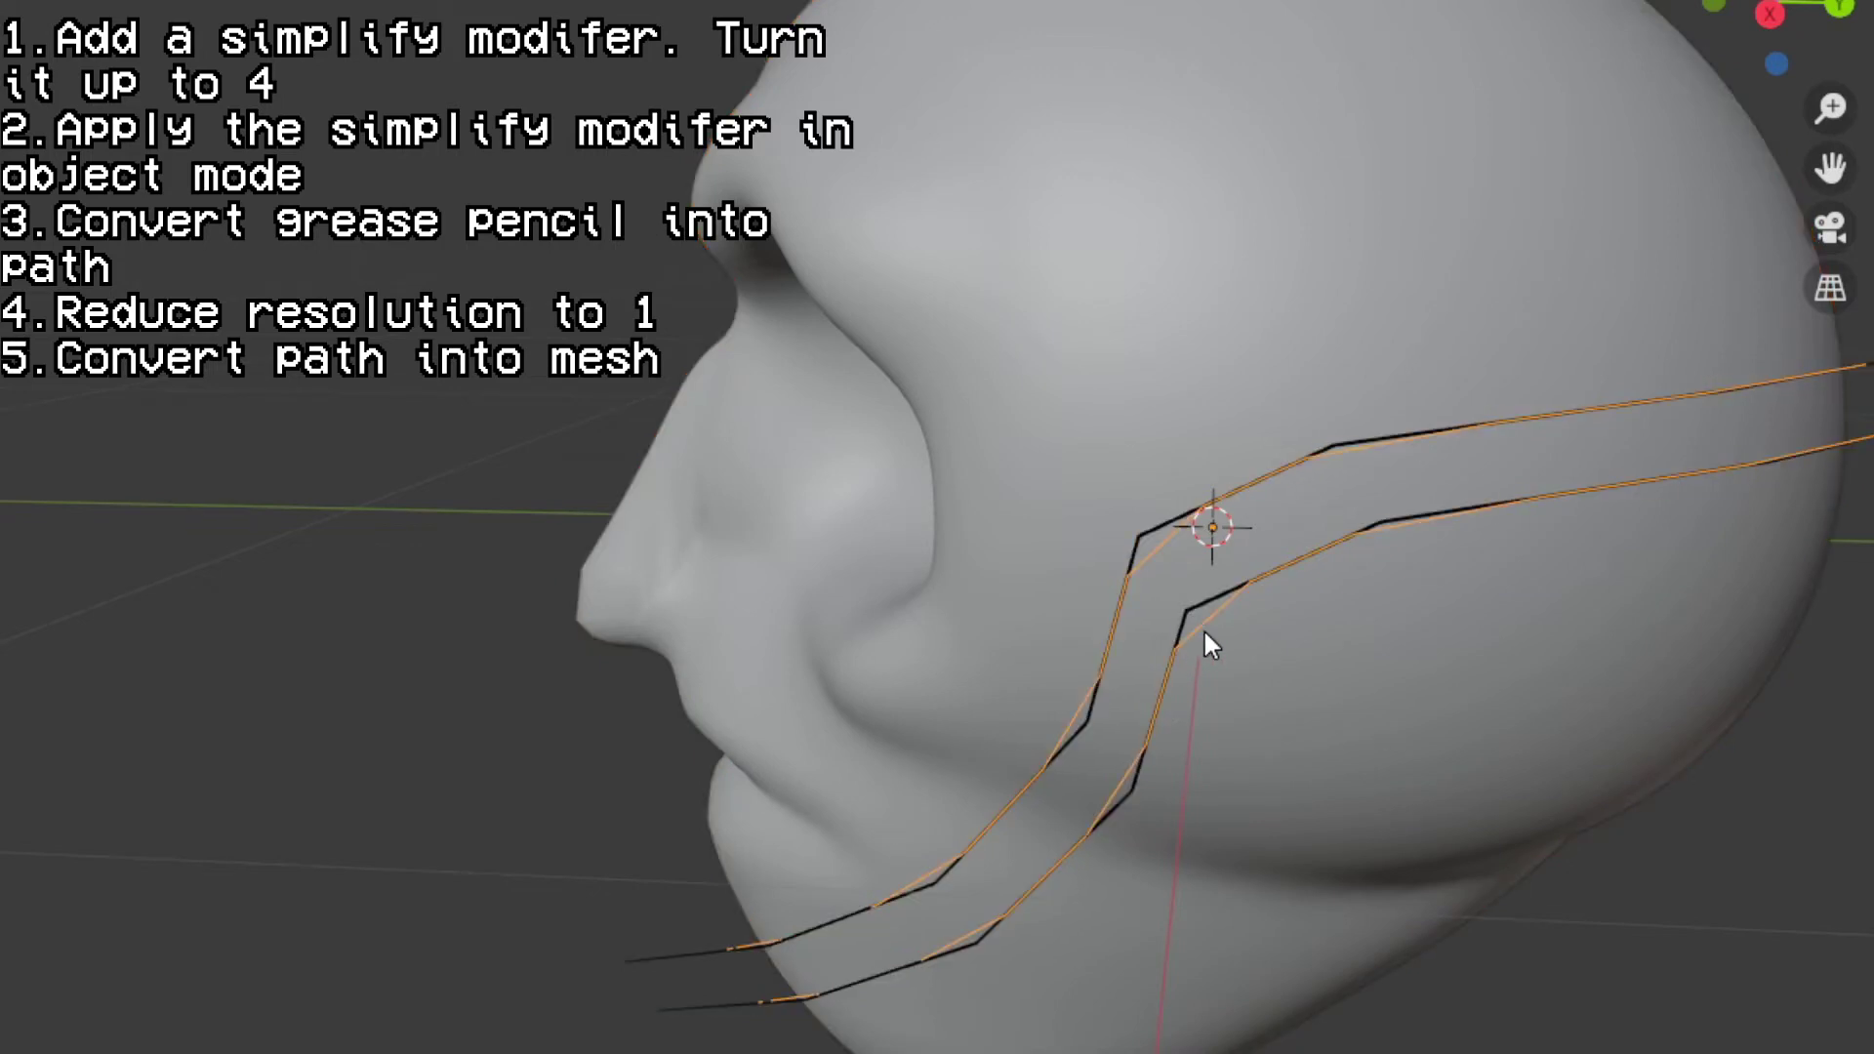
click(1203, 628)
click(1204, 628)
key(Tab)
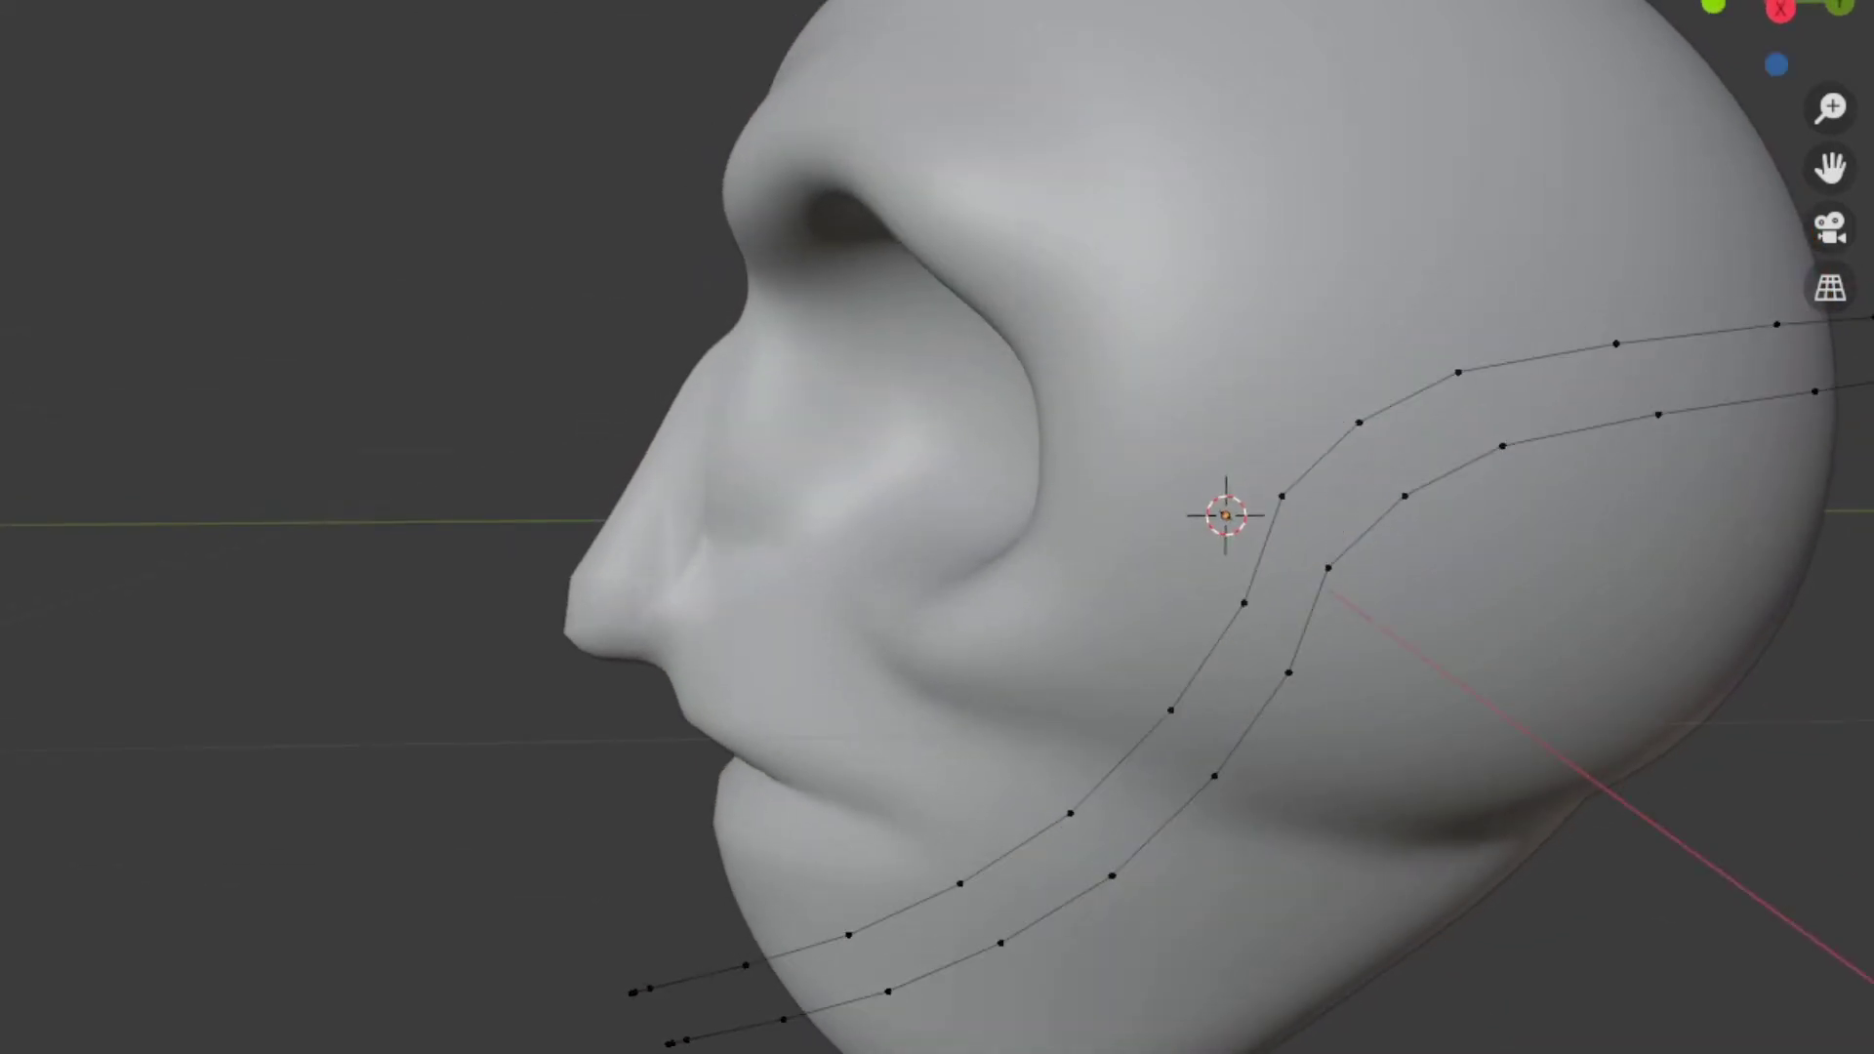
middle_drag(1108, 837, 573, 1013)
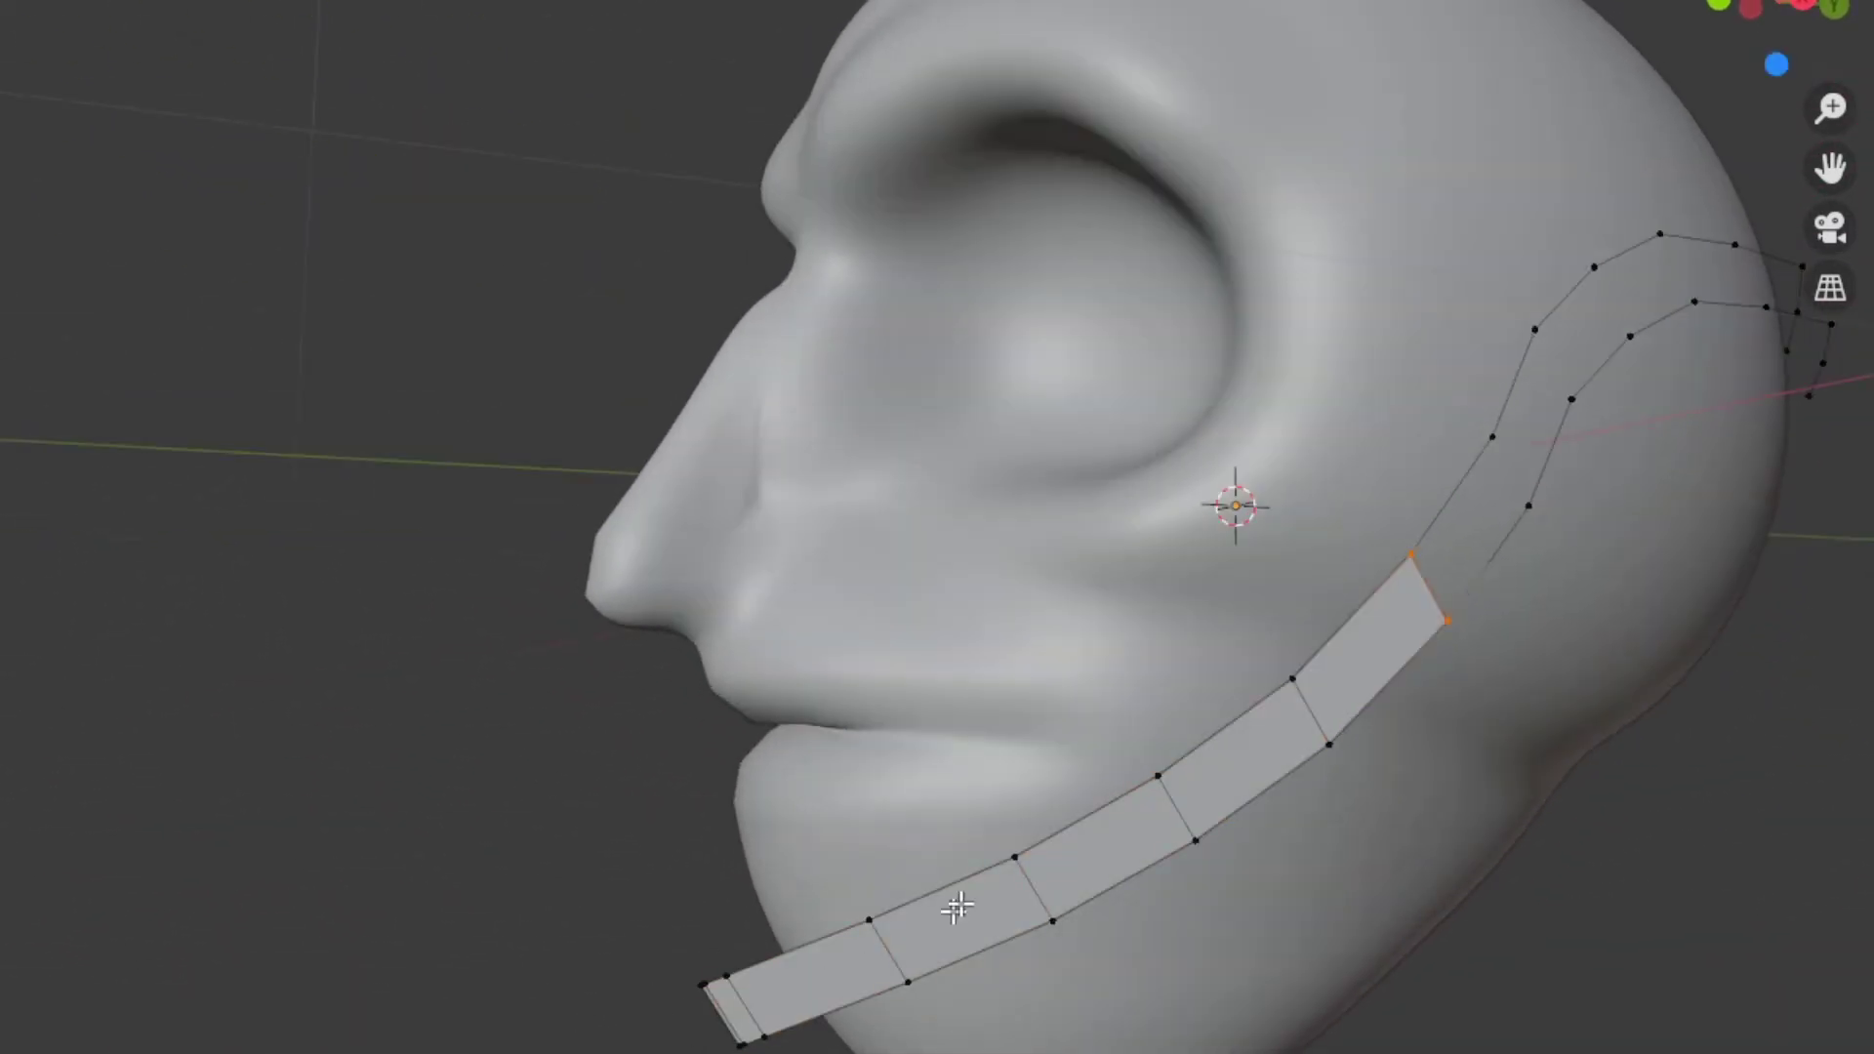
middle_drag(715, 1044, 1581, 585)
key(ctrl+Tab)
click(1386, 810)
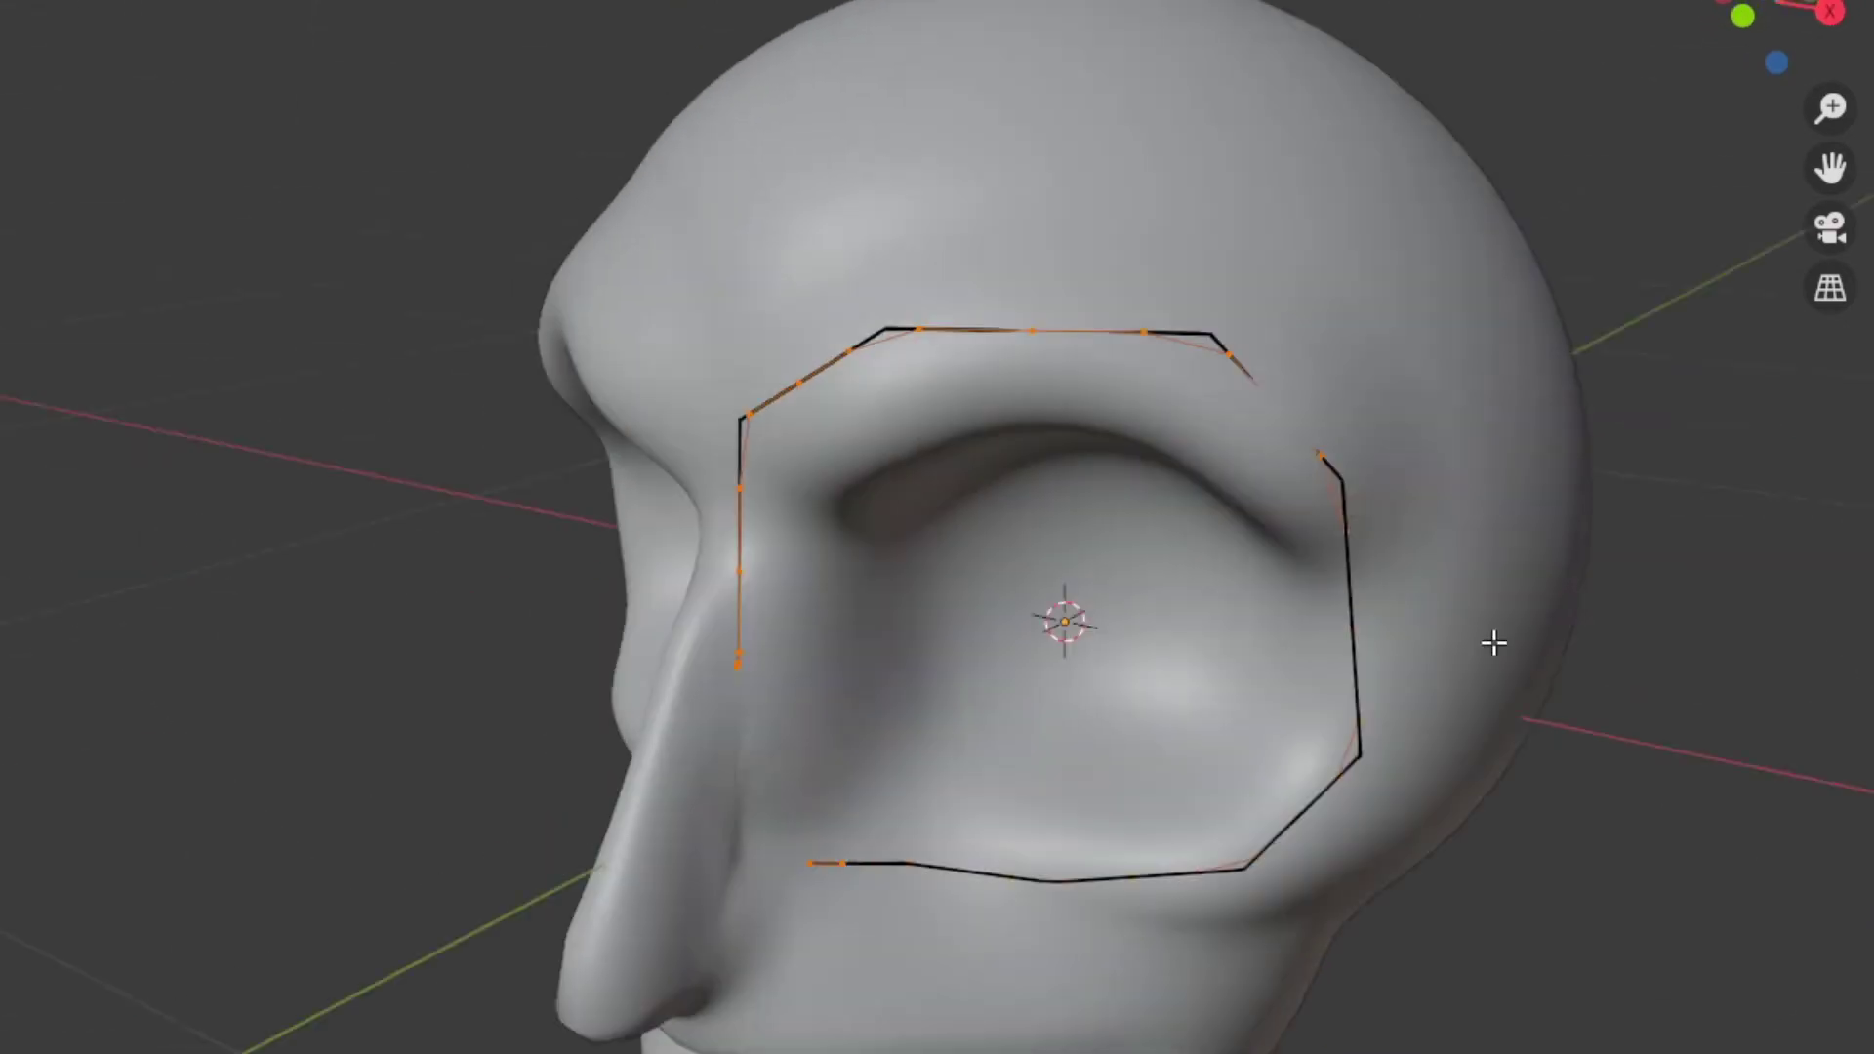
- Extrude the eye-ring edges and scale them outward into a band of faces
key(e)
key(s)
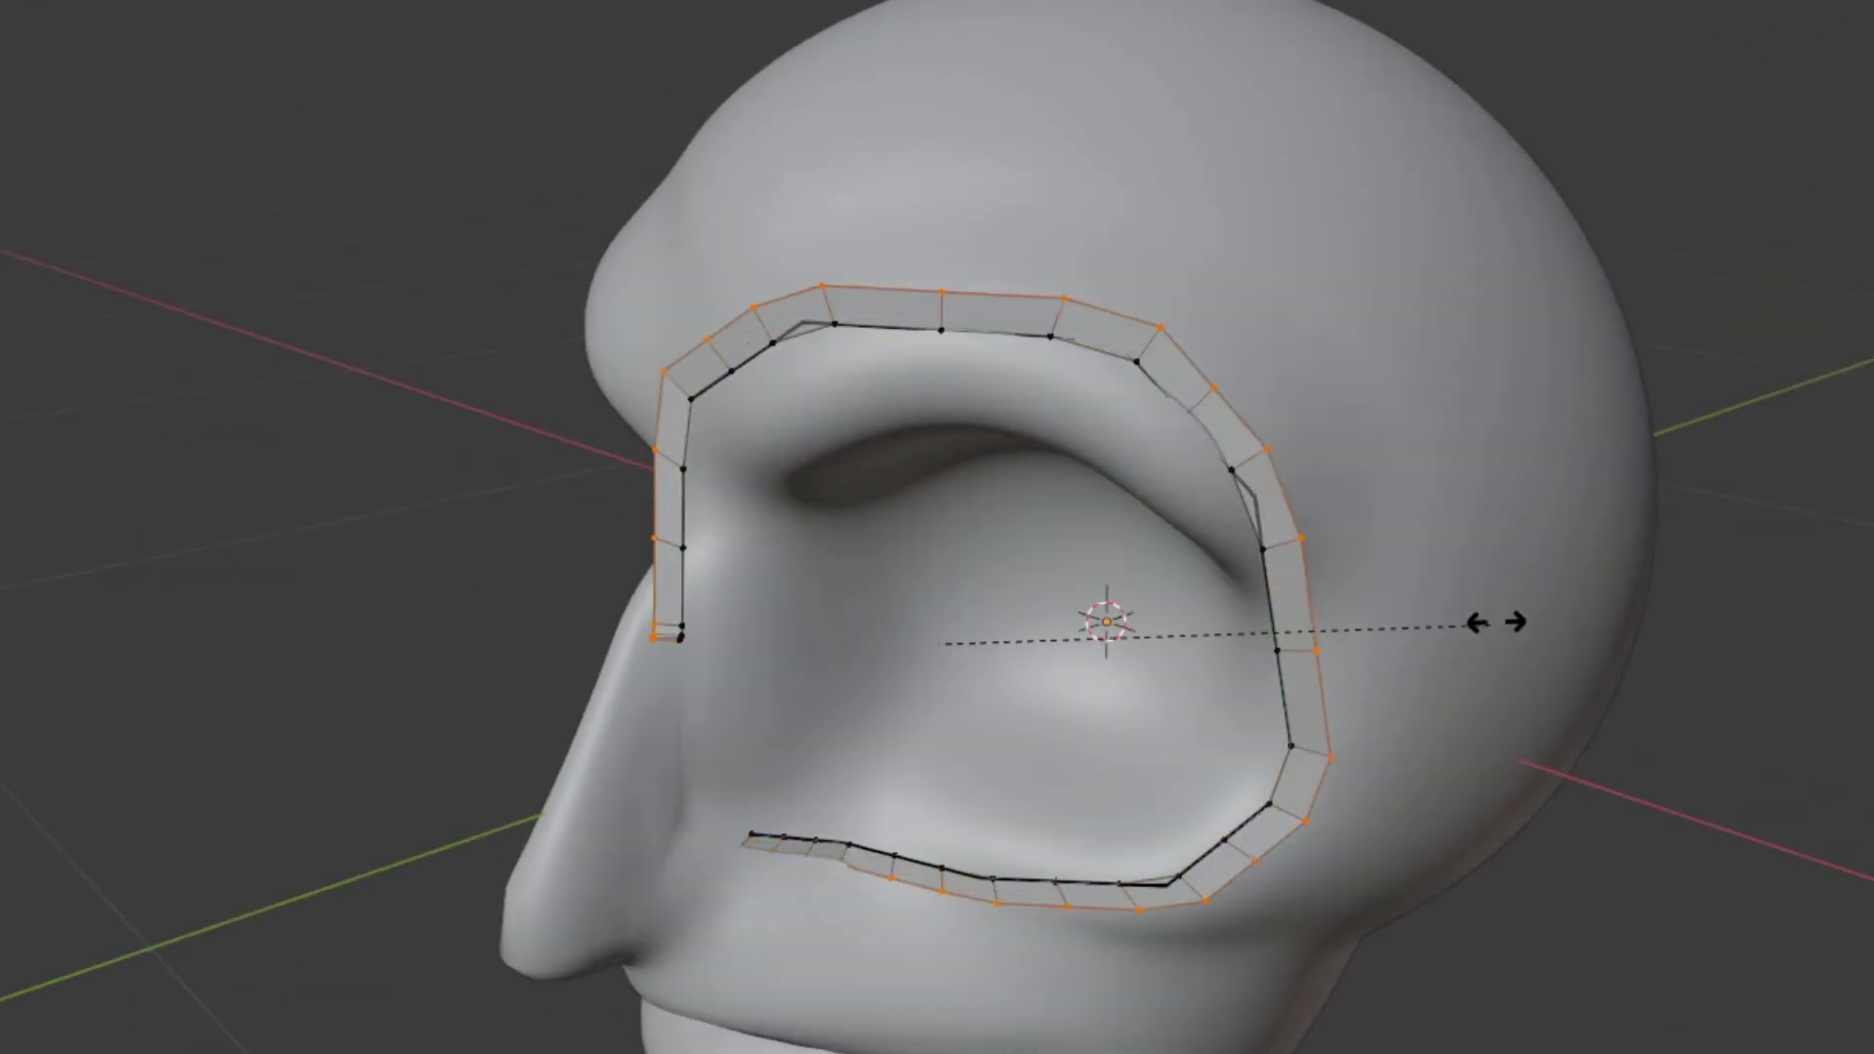
click(1532, 599)
key(ctrl+Tab)
middle_drag(1532, 599, 1247, 494)
click(1694, 494)
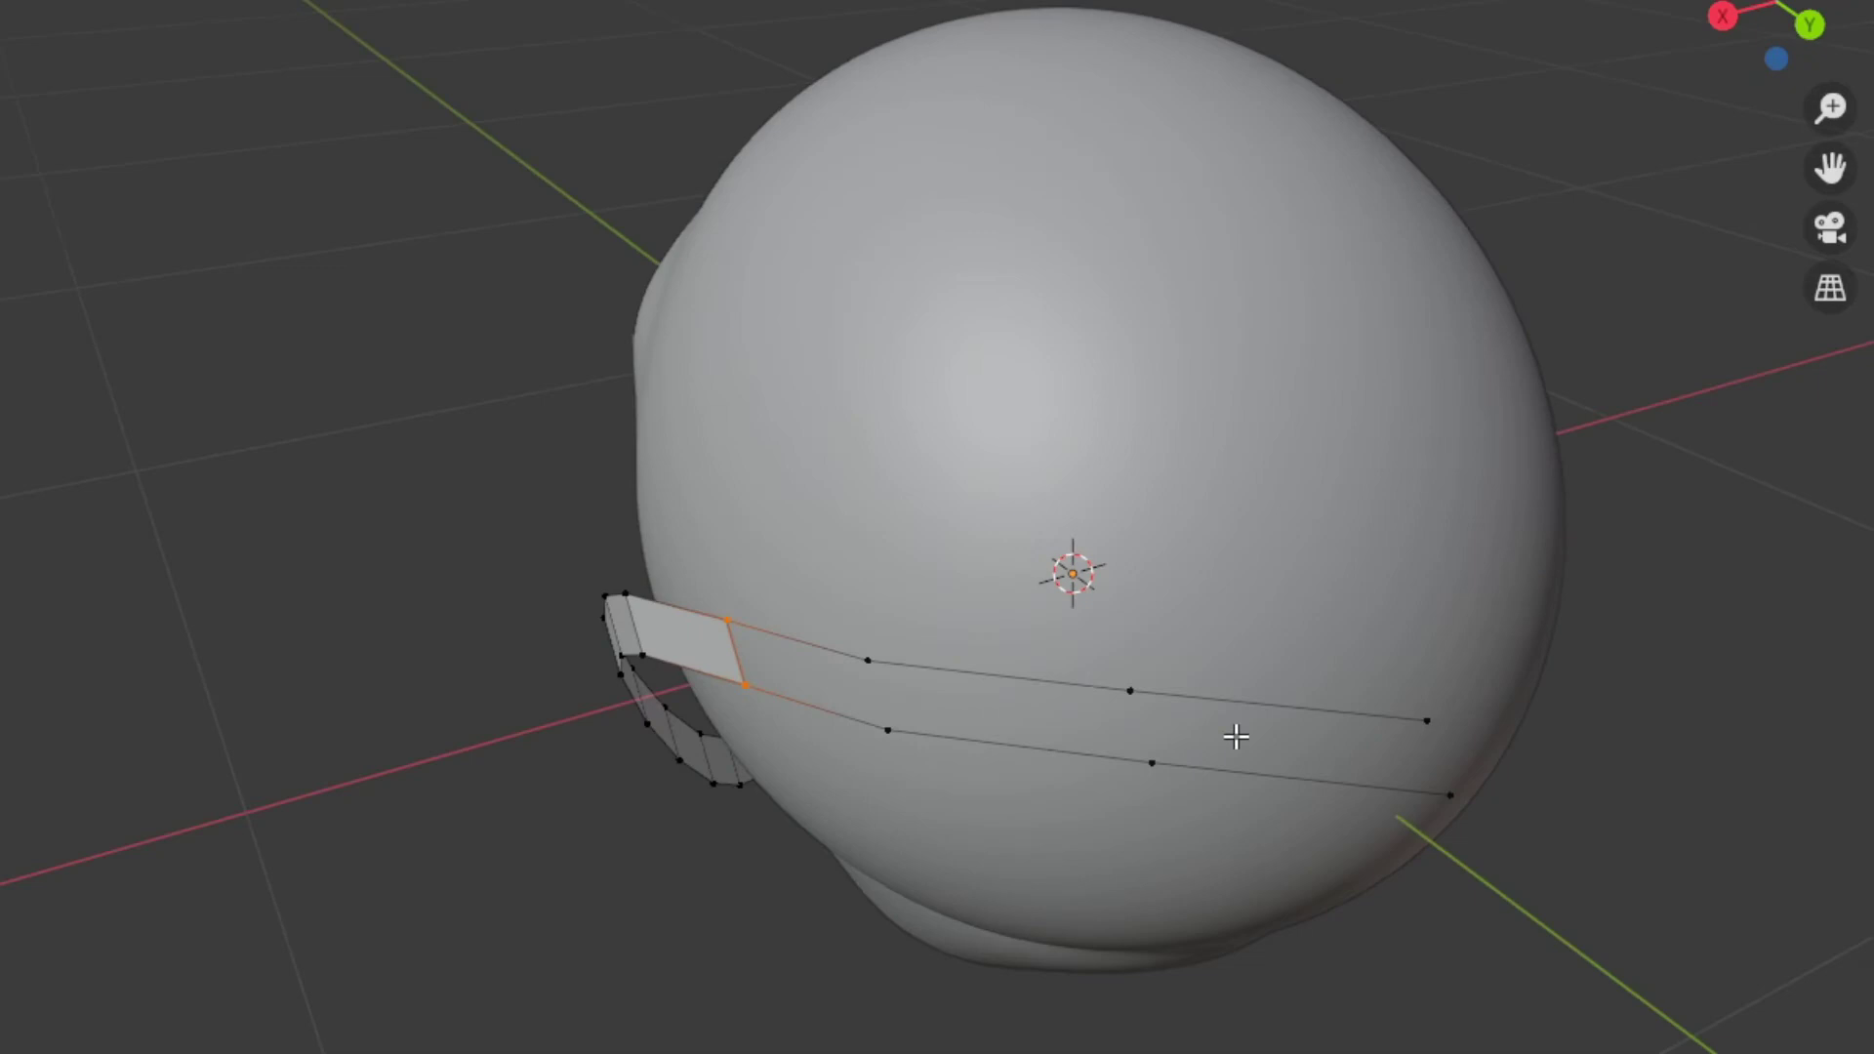
- Fill faces along the jaw strip and switch to a front orthographic view
key(f)
key(f)
key(f)
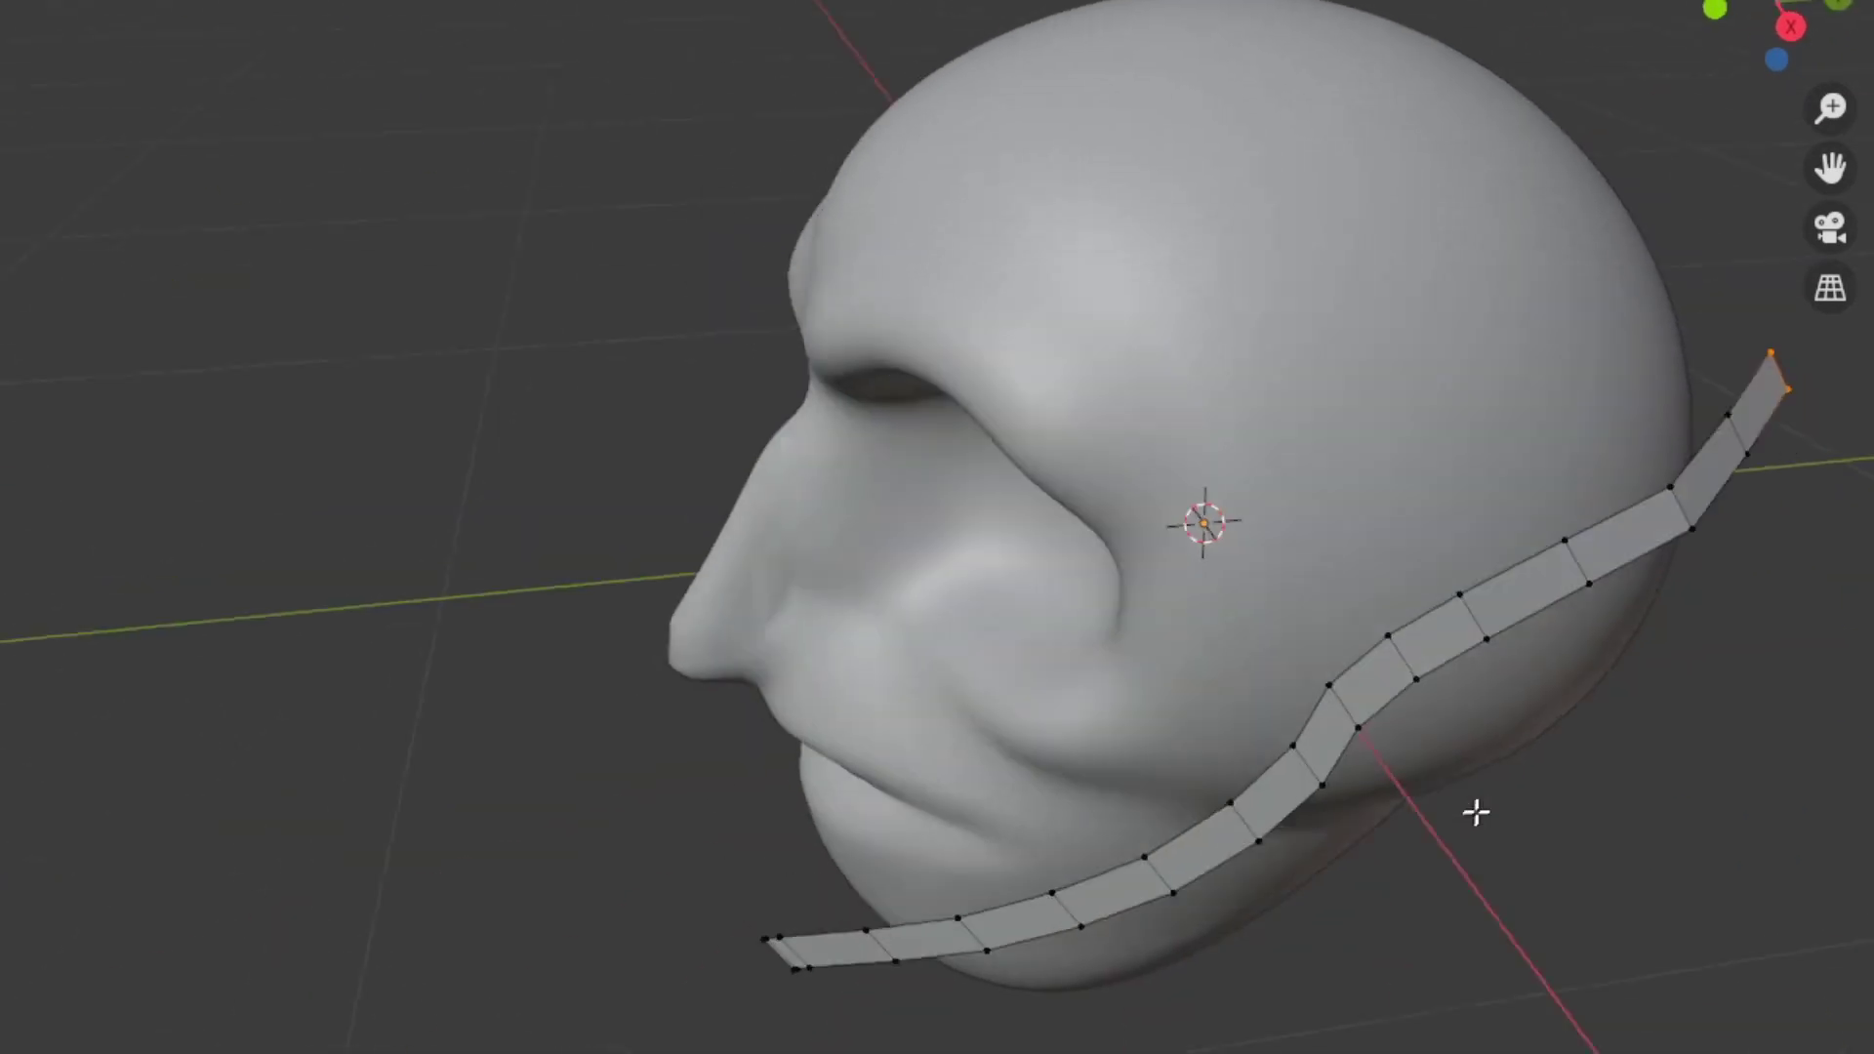
key(Tab)
middle_drag(1187, 837, 853, 829)
click(1035, 483)
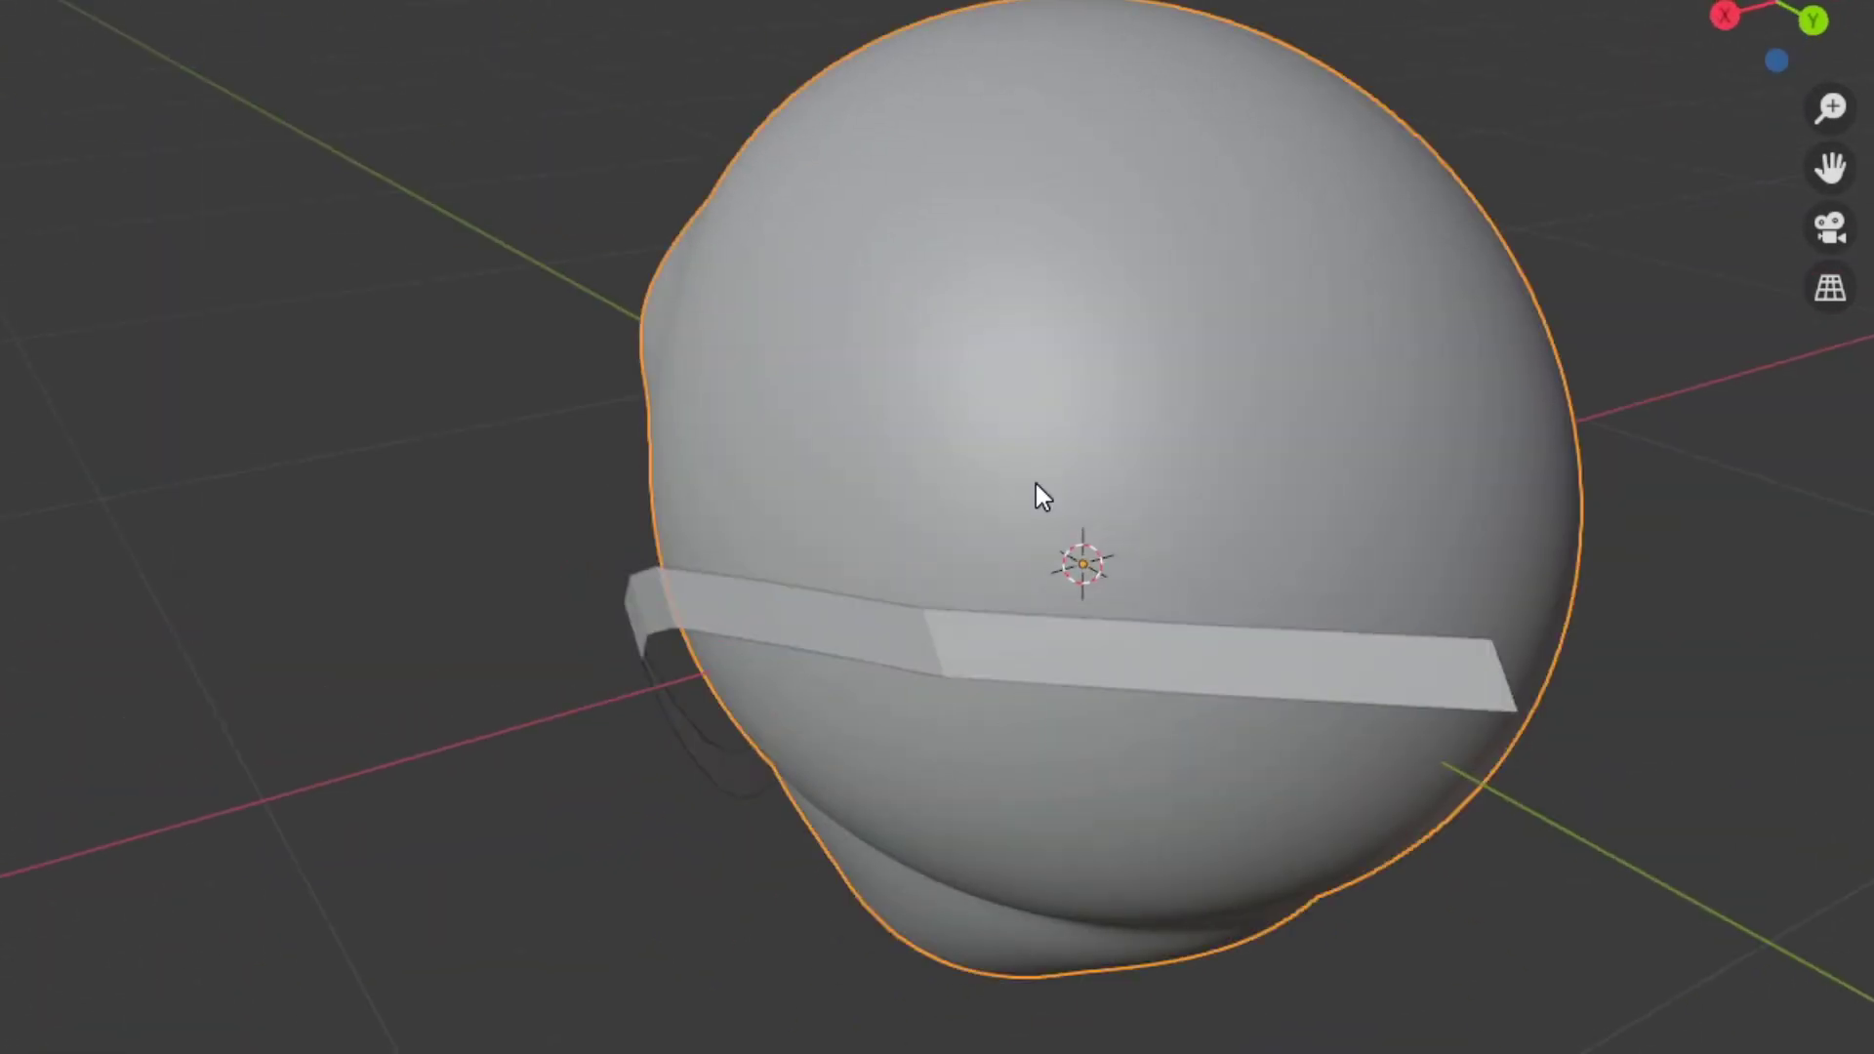
middle_drag(1034, 483, 1506, 460)
key(KP_1)
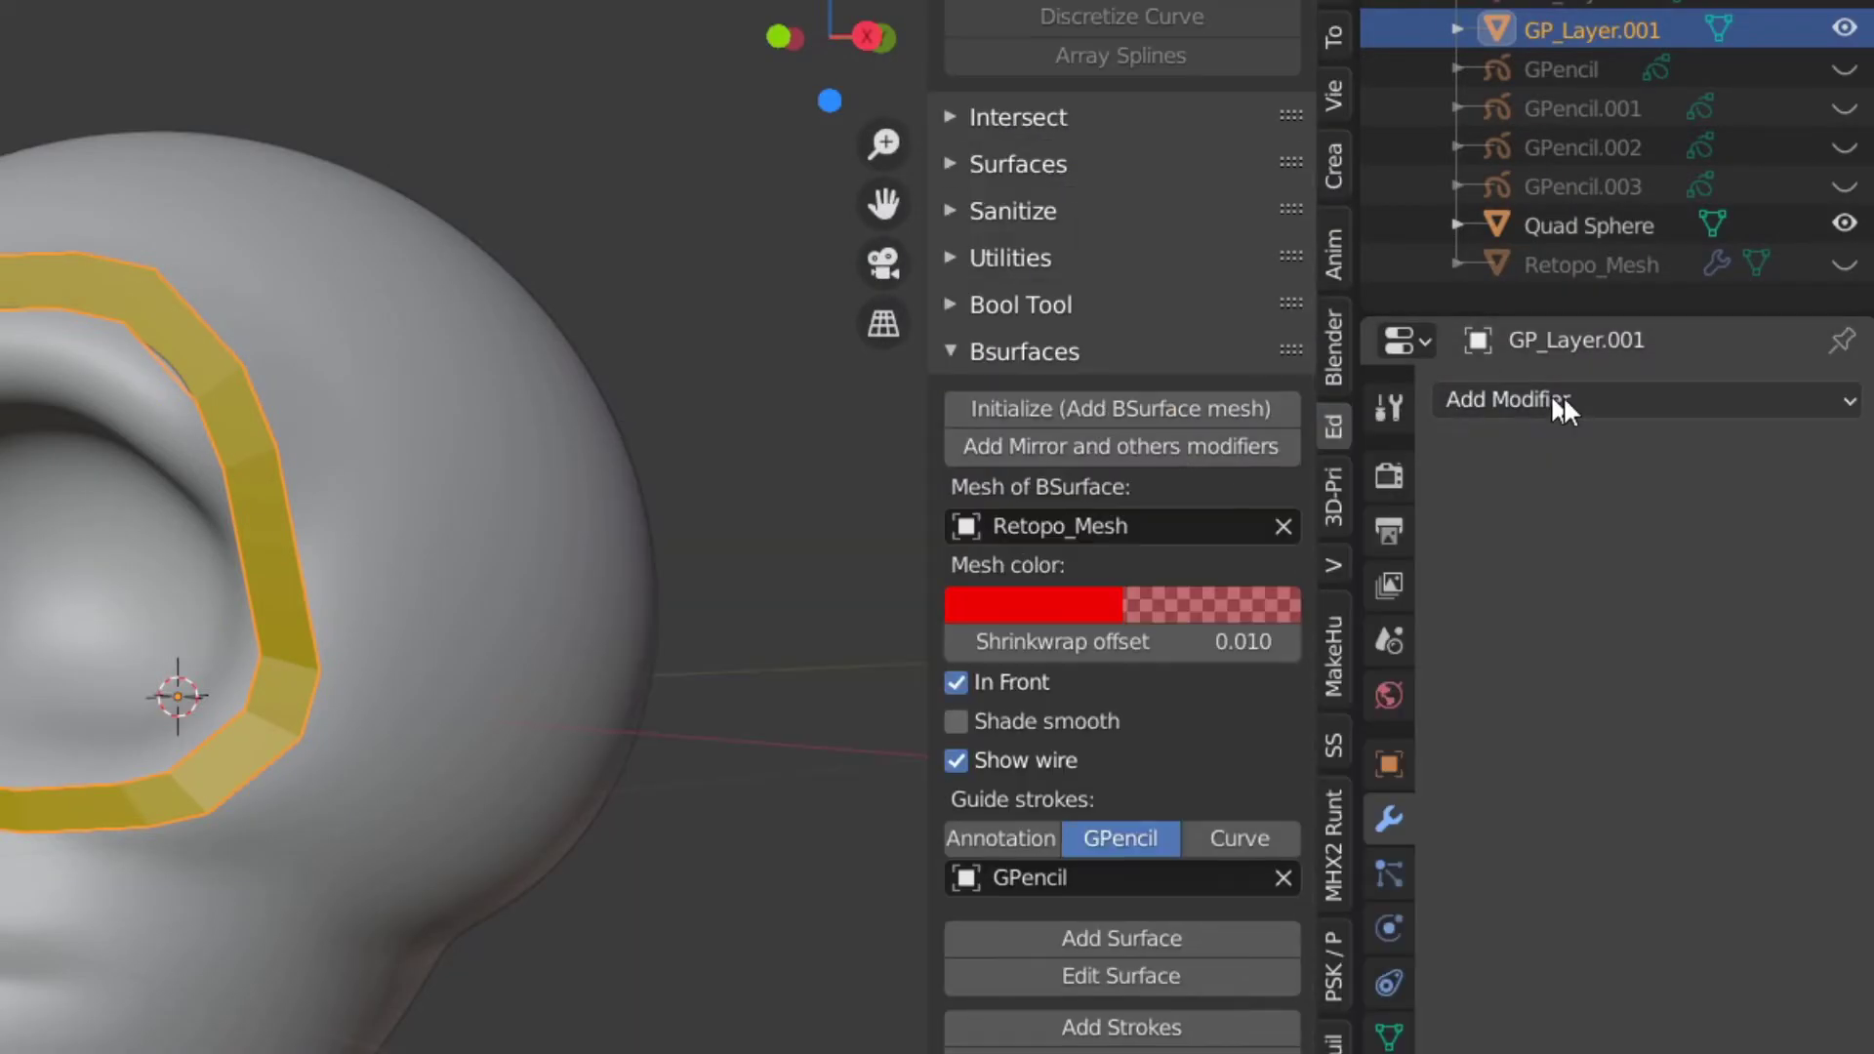
- Add a Shrinkwrap onto Quad Sphere, Above Surface, and hide Subdivision in the viewport
click(1555, 402)
click(1359, 824)
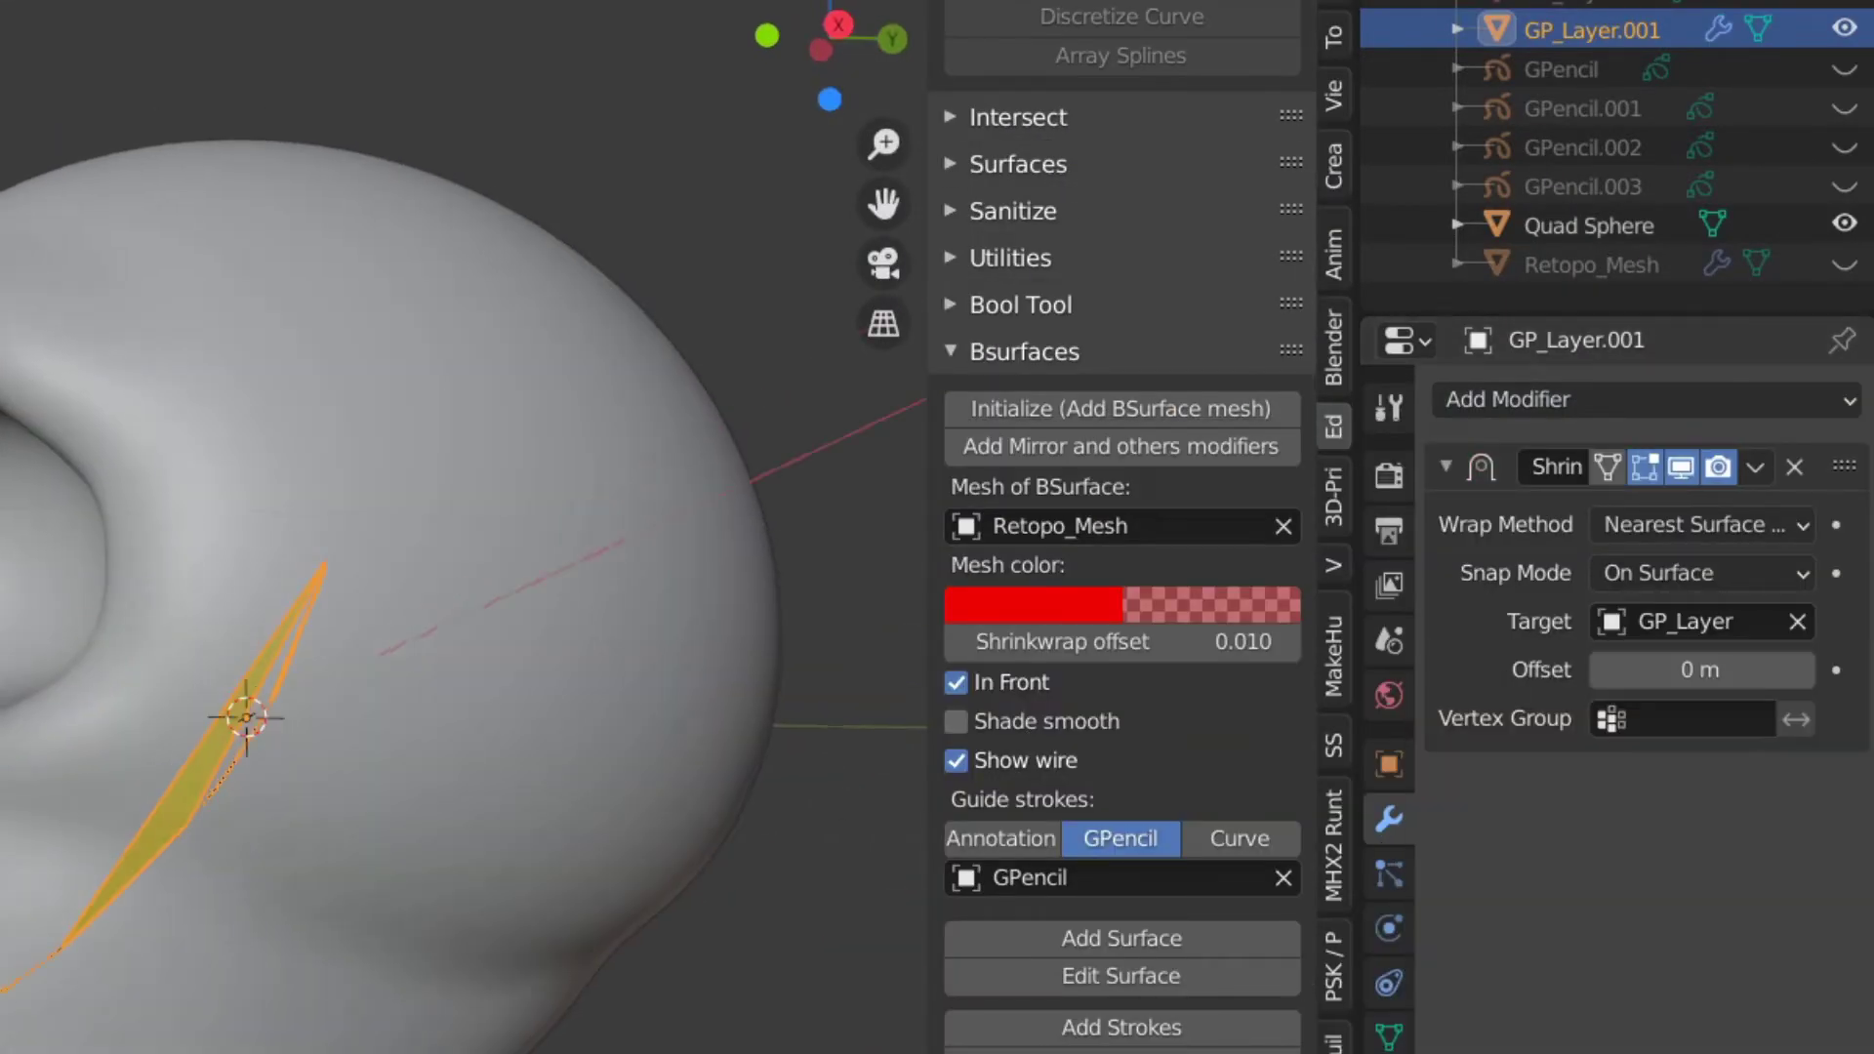
click(1703, 622)
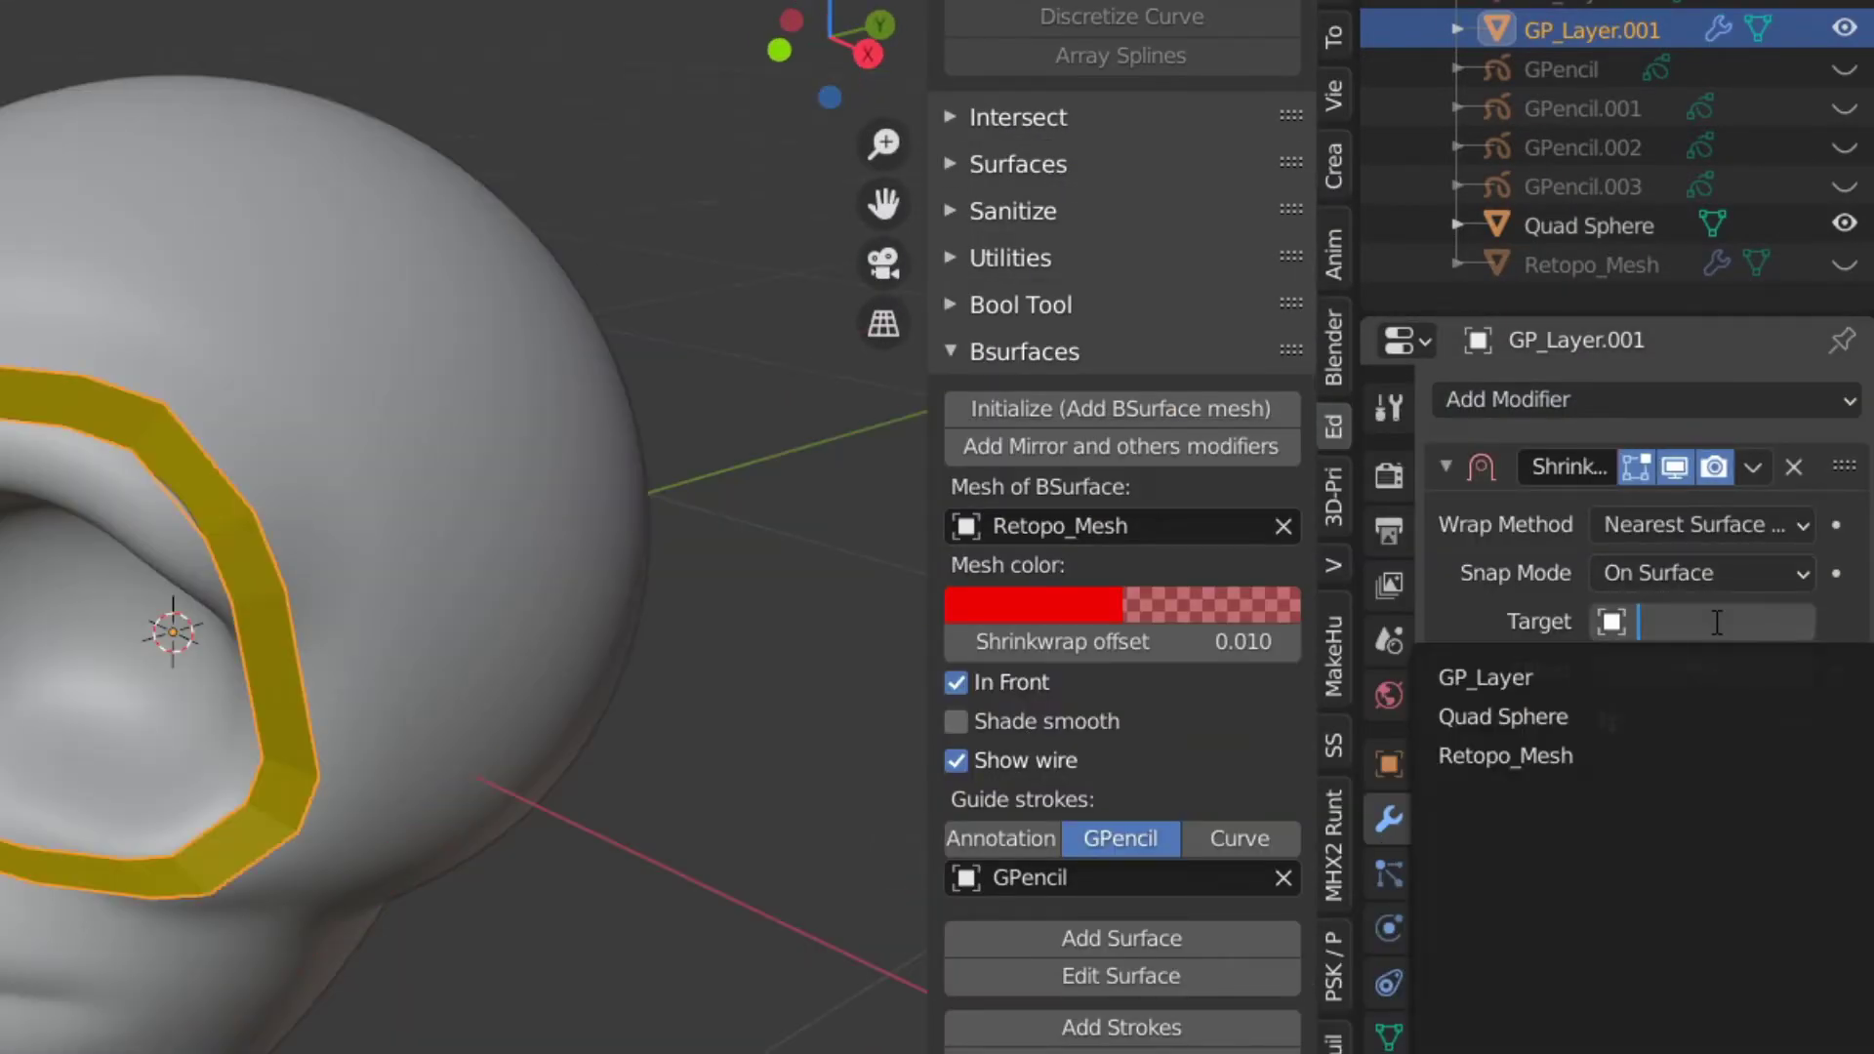
click(1498, 594)
click(1703, 573)
click(1600, 783)
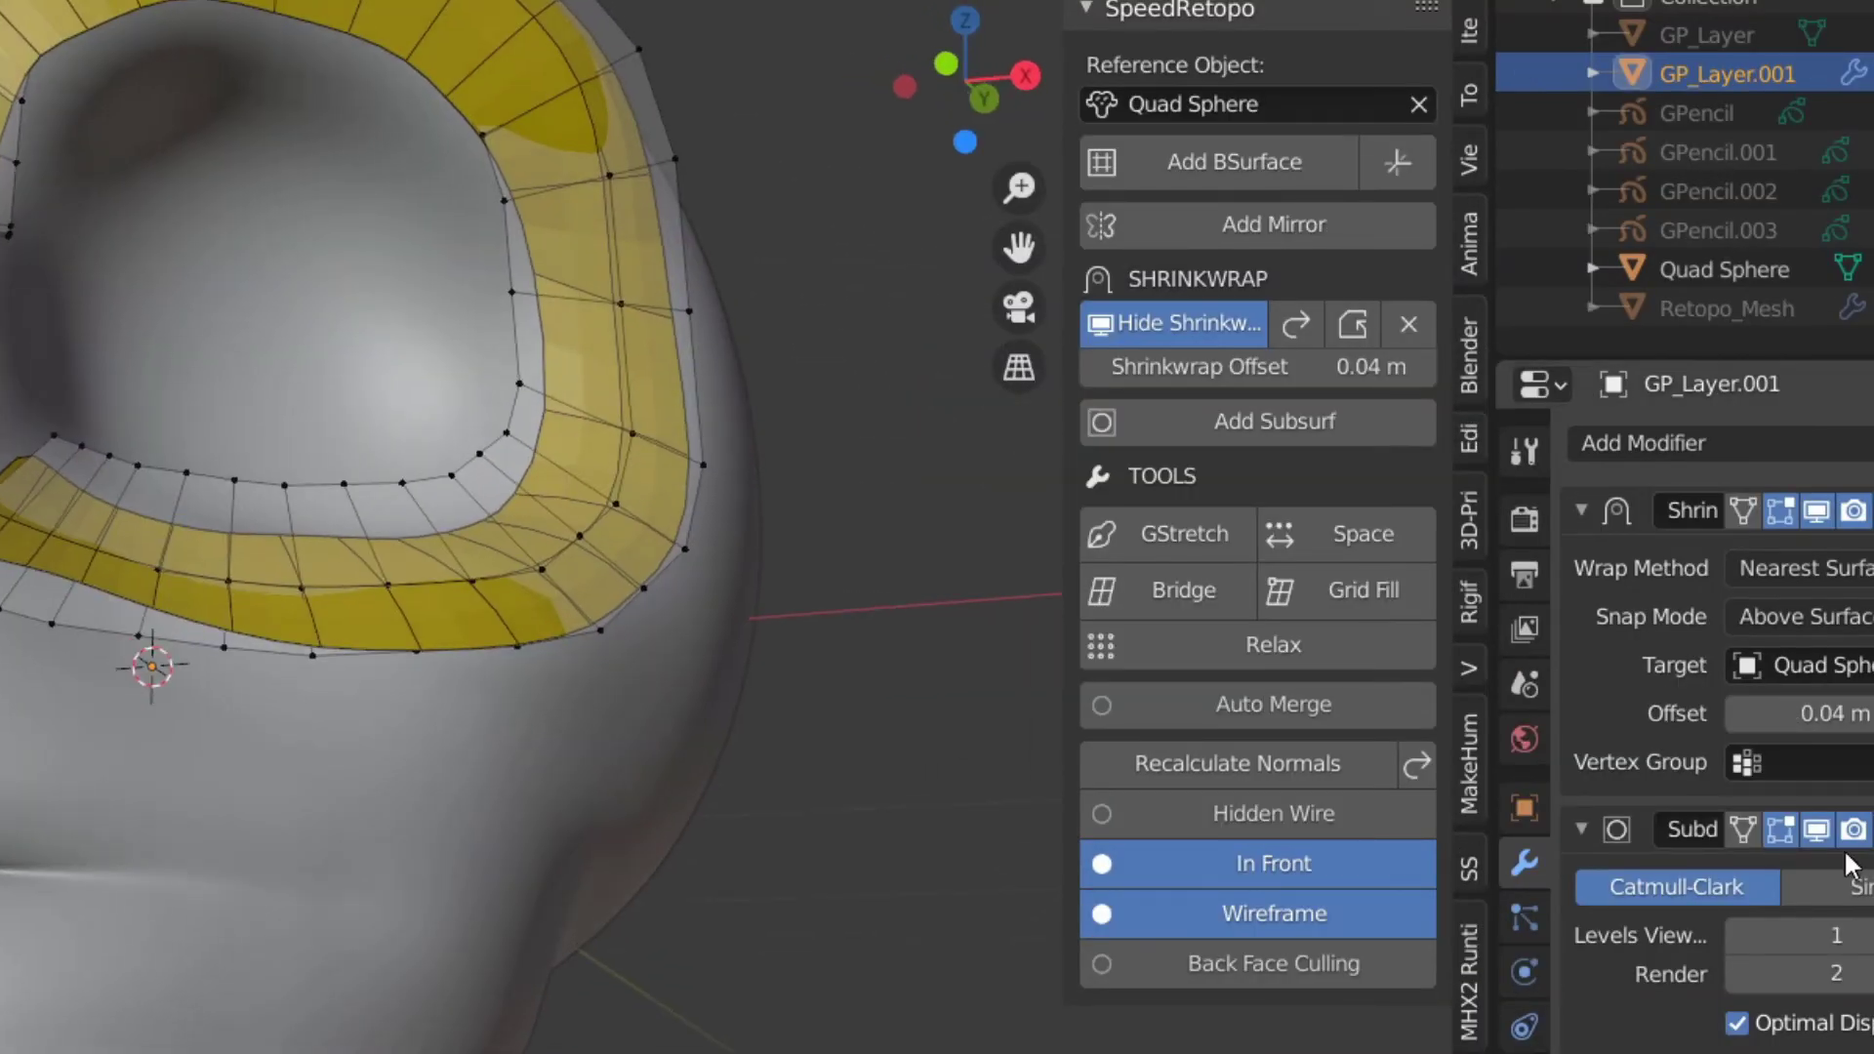
click(1816, 828)
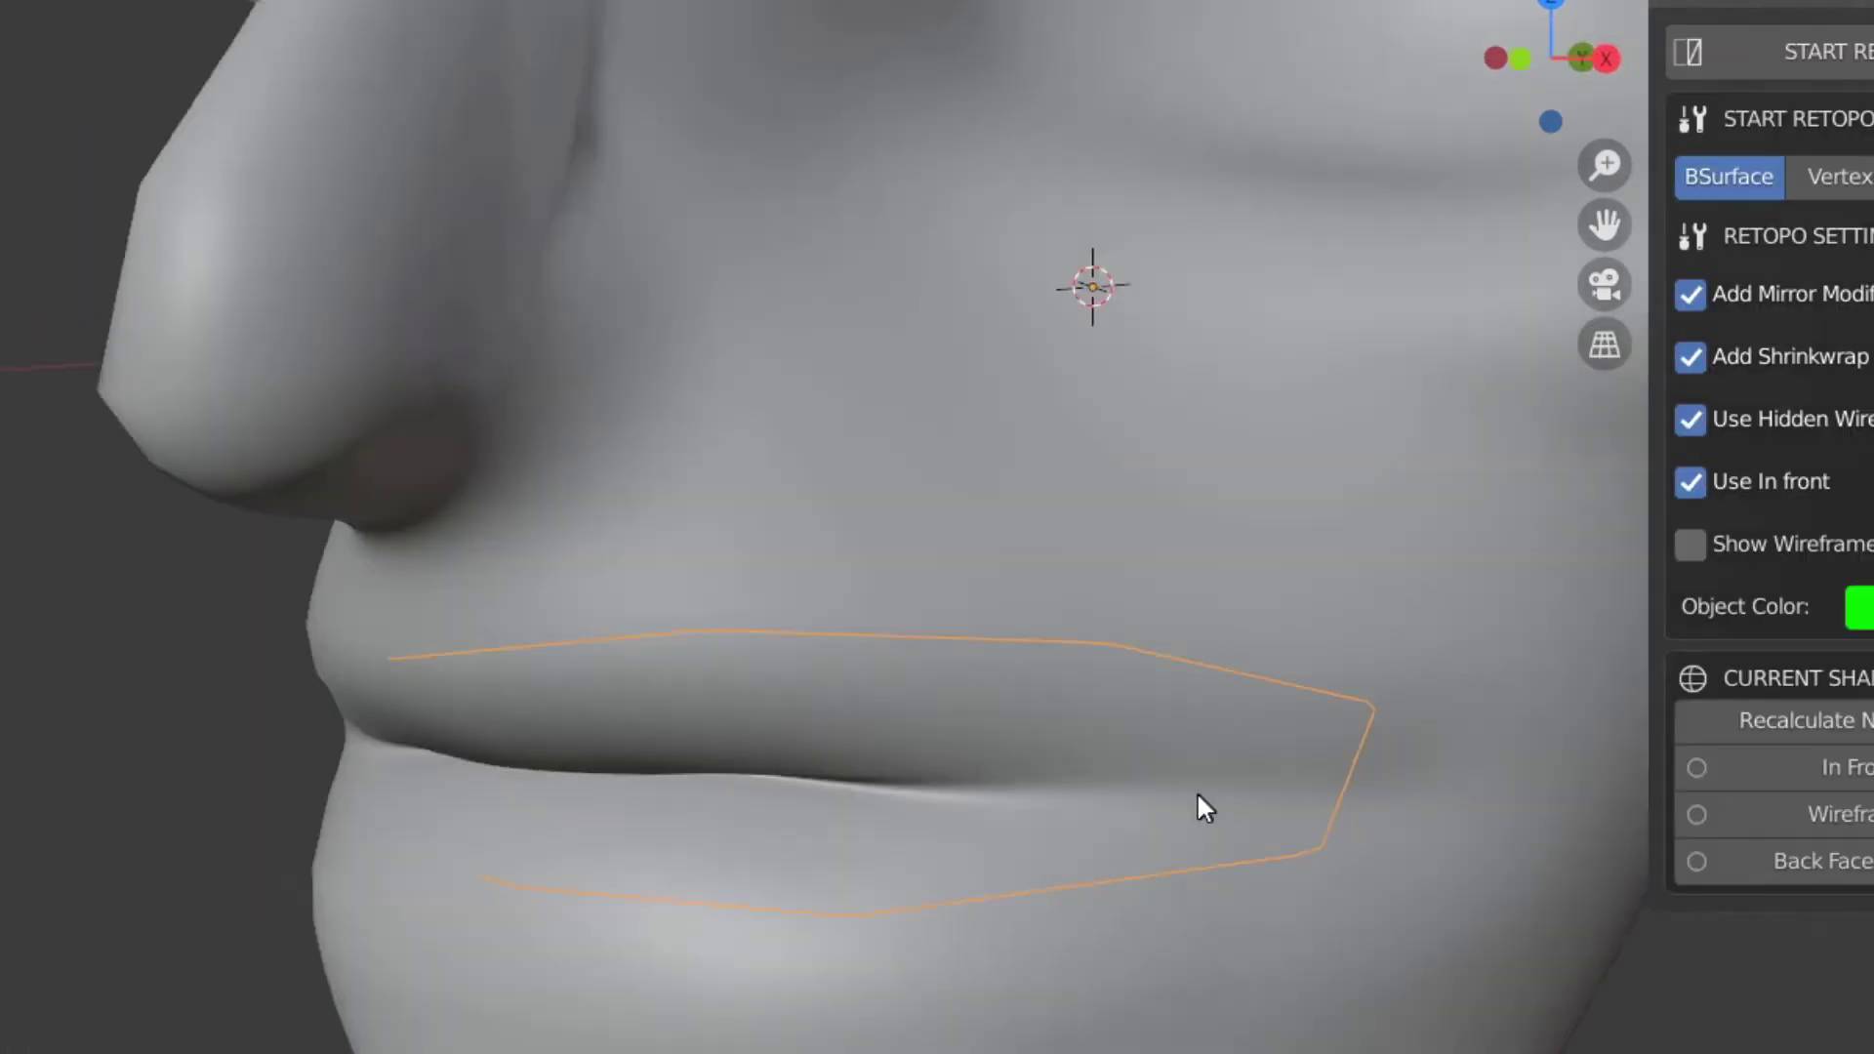
- Orbit the view slightly around the red retopology mesh
middle_drag(1198, 794, 1286, 803)
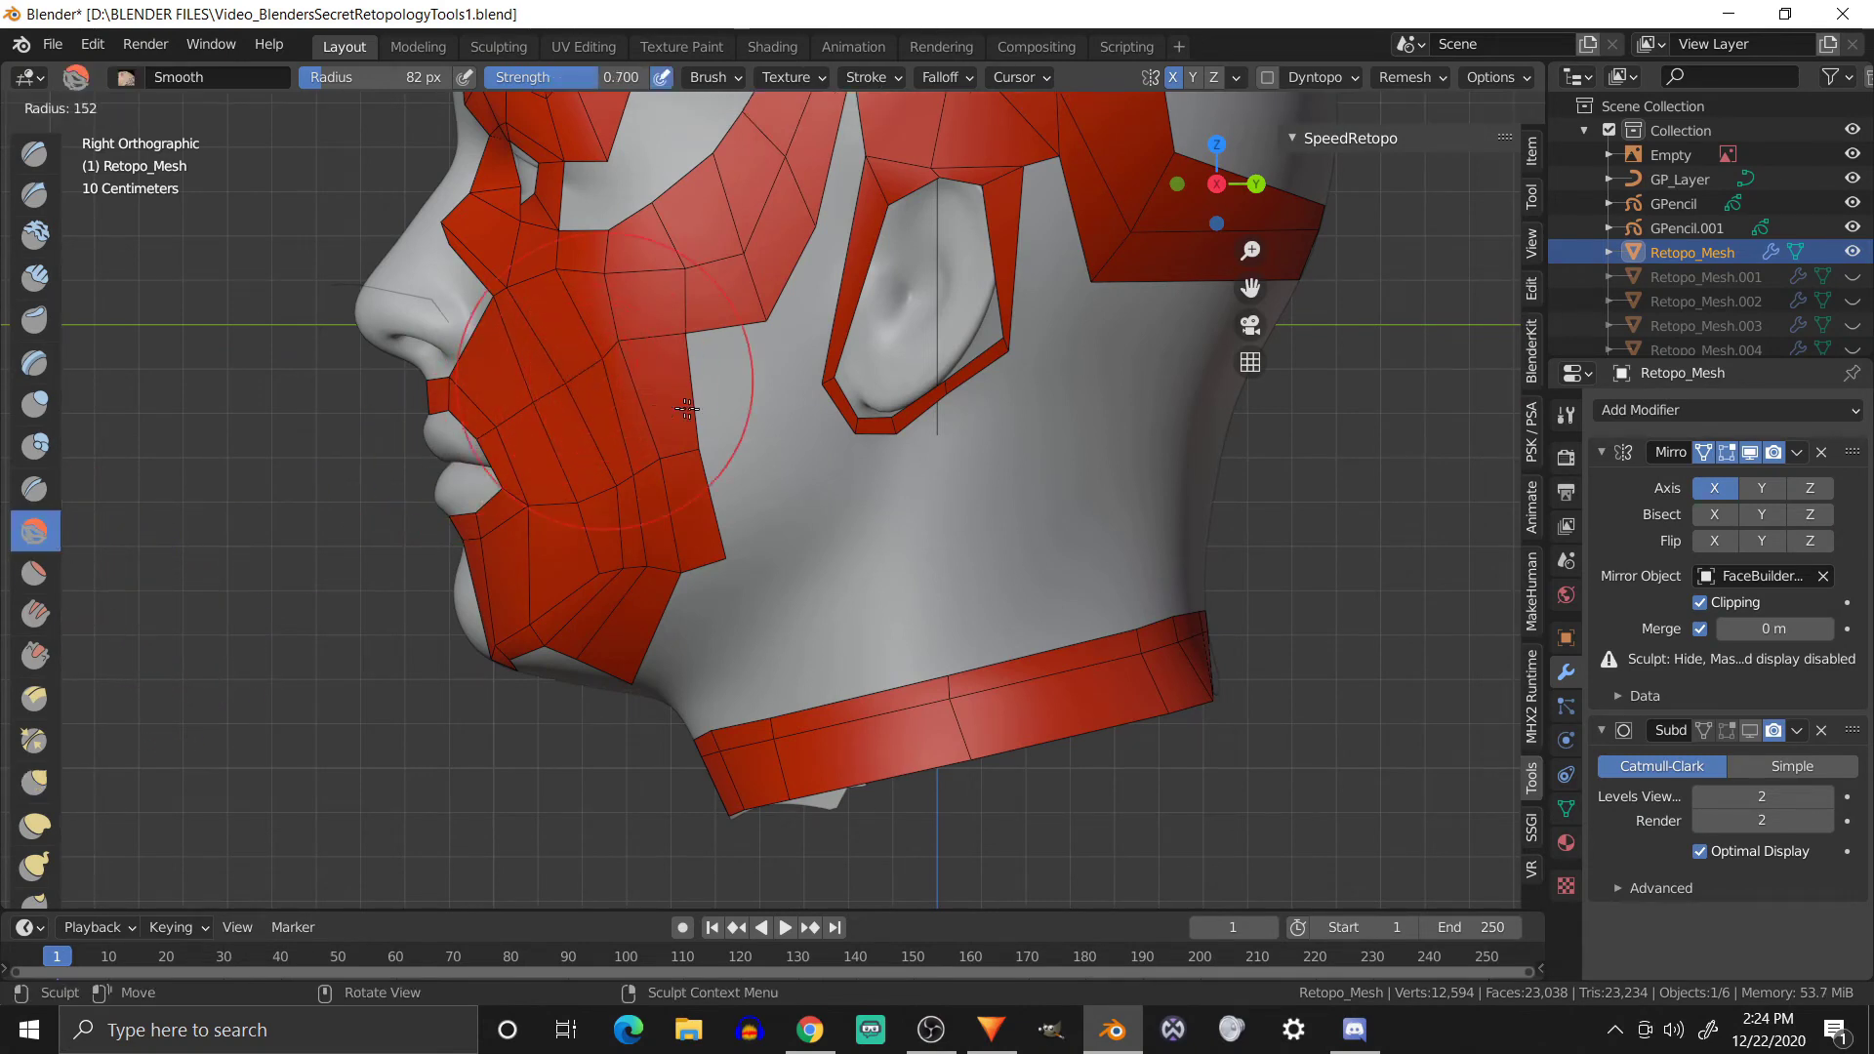
- Enlarge the sculpt brush radius and pull a retopology face under the chin down into place
key(f)
click(589, 383)
mouse_move(482, 618)
middle_down()
mouse_move(676, 526)
mouse_move(761, 566)
mouse_move(859, 566)
middle_up()
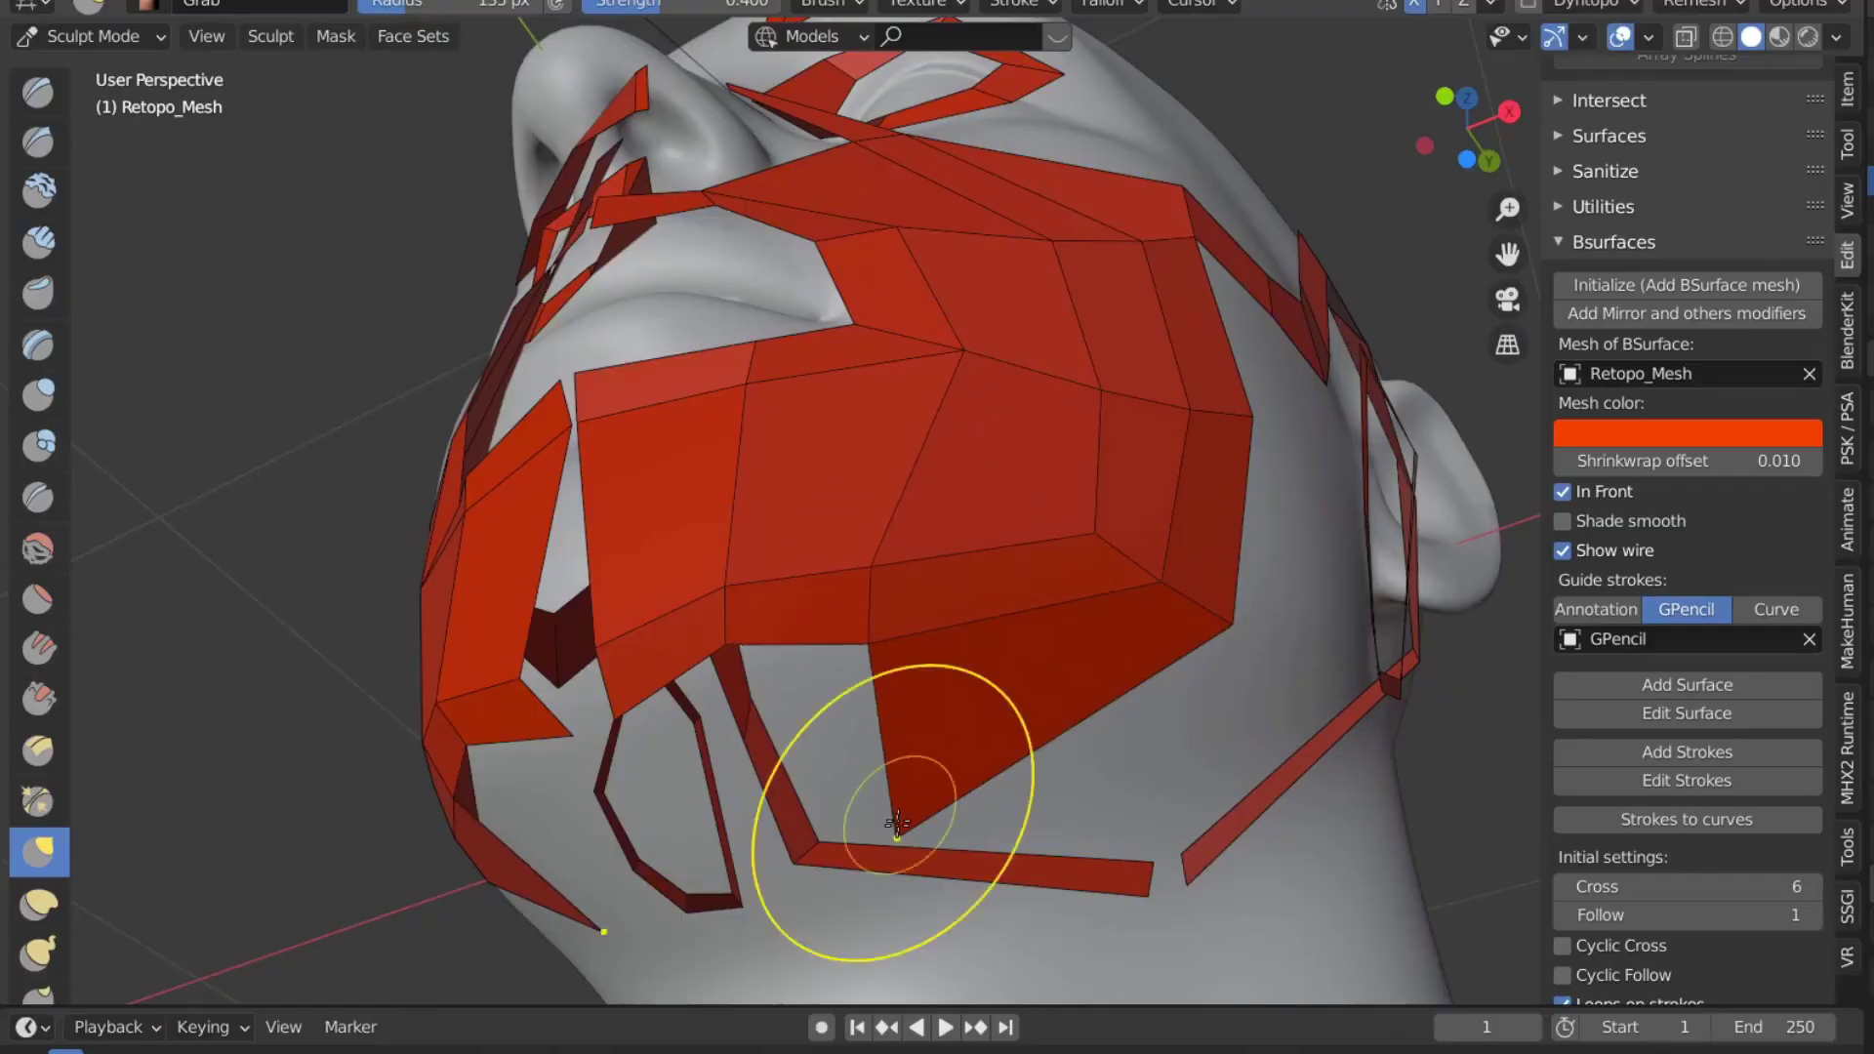
middle_drag(858, 858, 1043, 589)
scroll(1044, 590, up, 5)
drag(807, 484, 787, 763)
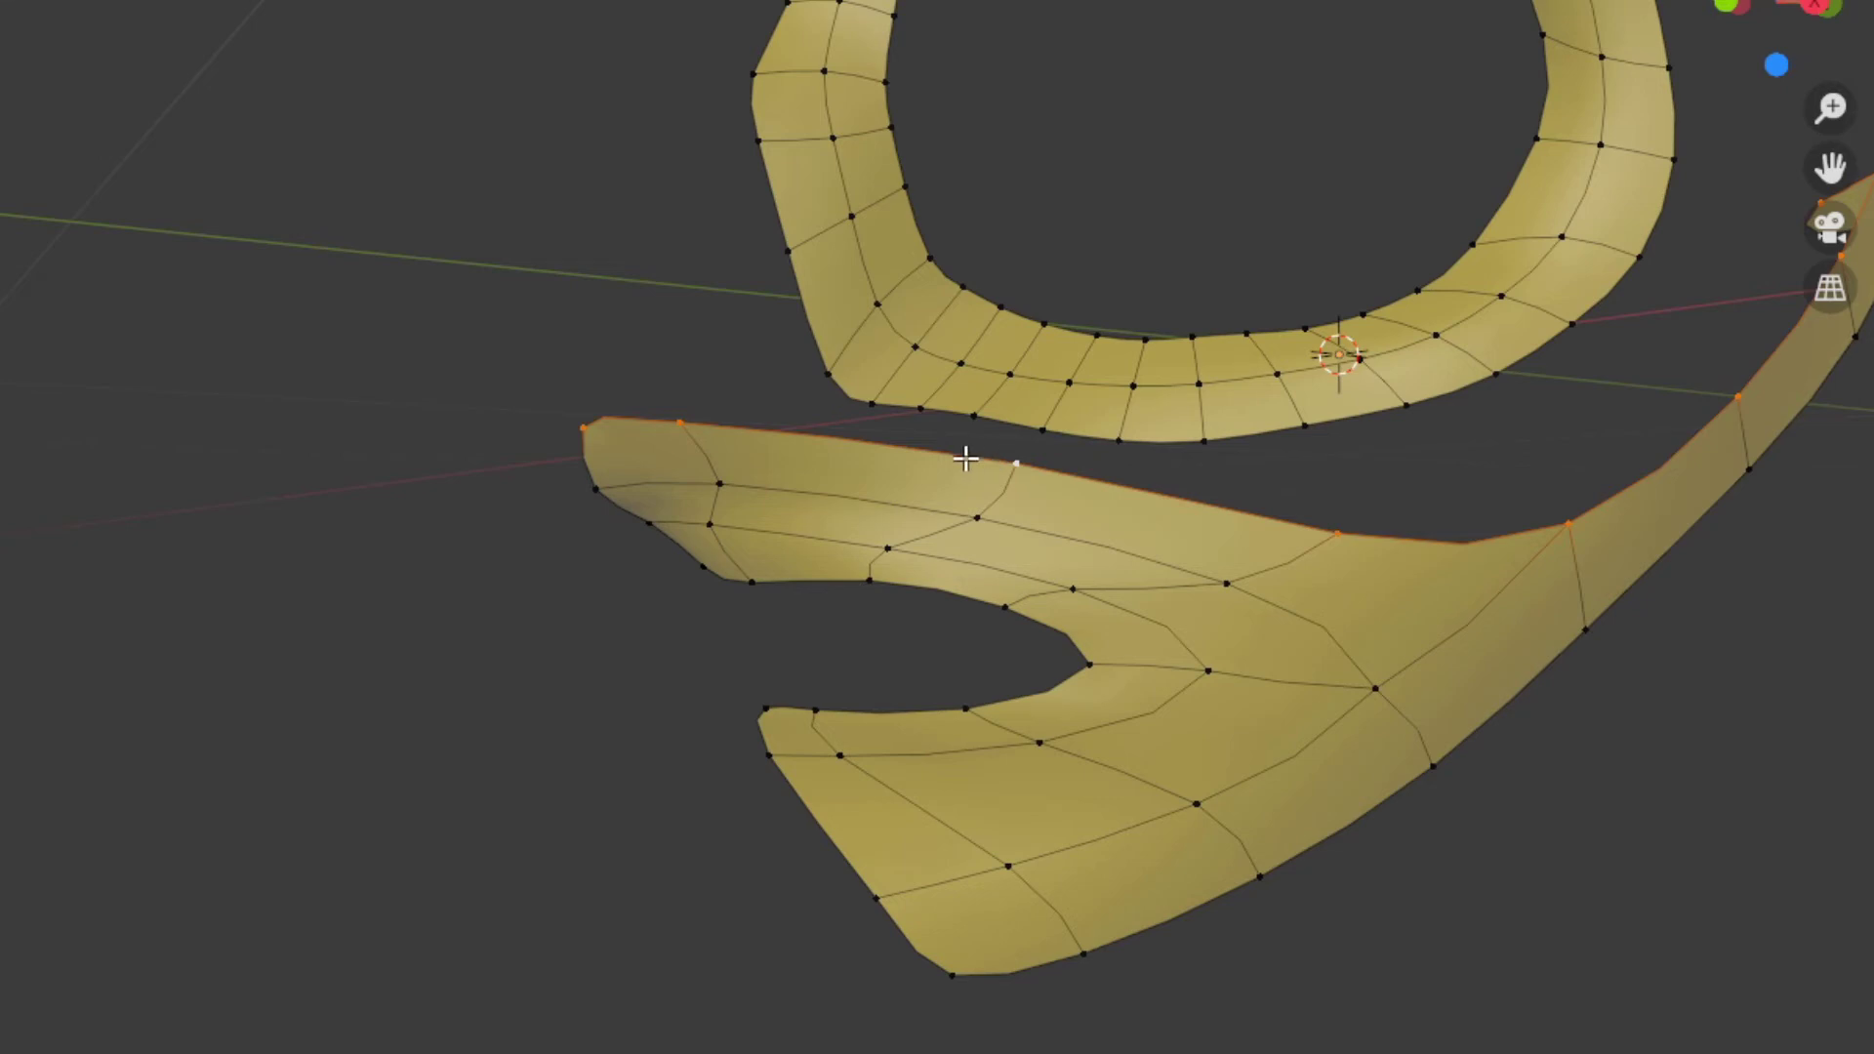
- Select the whole lower cheek patch and subdivide it once
middle_drag(964, 458, 1025, 457)
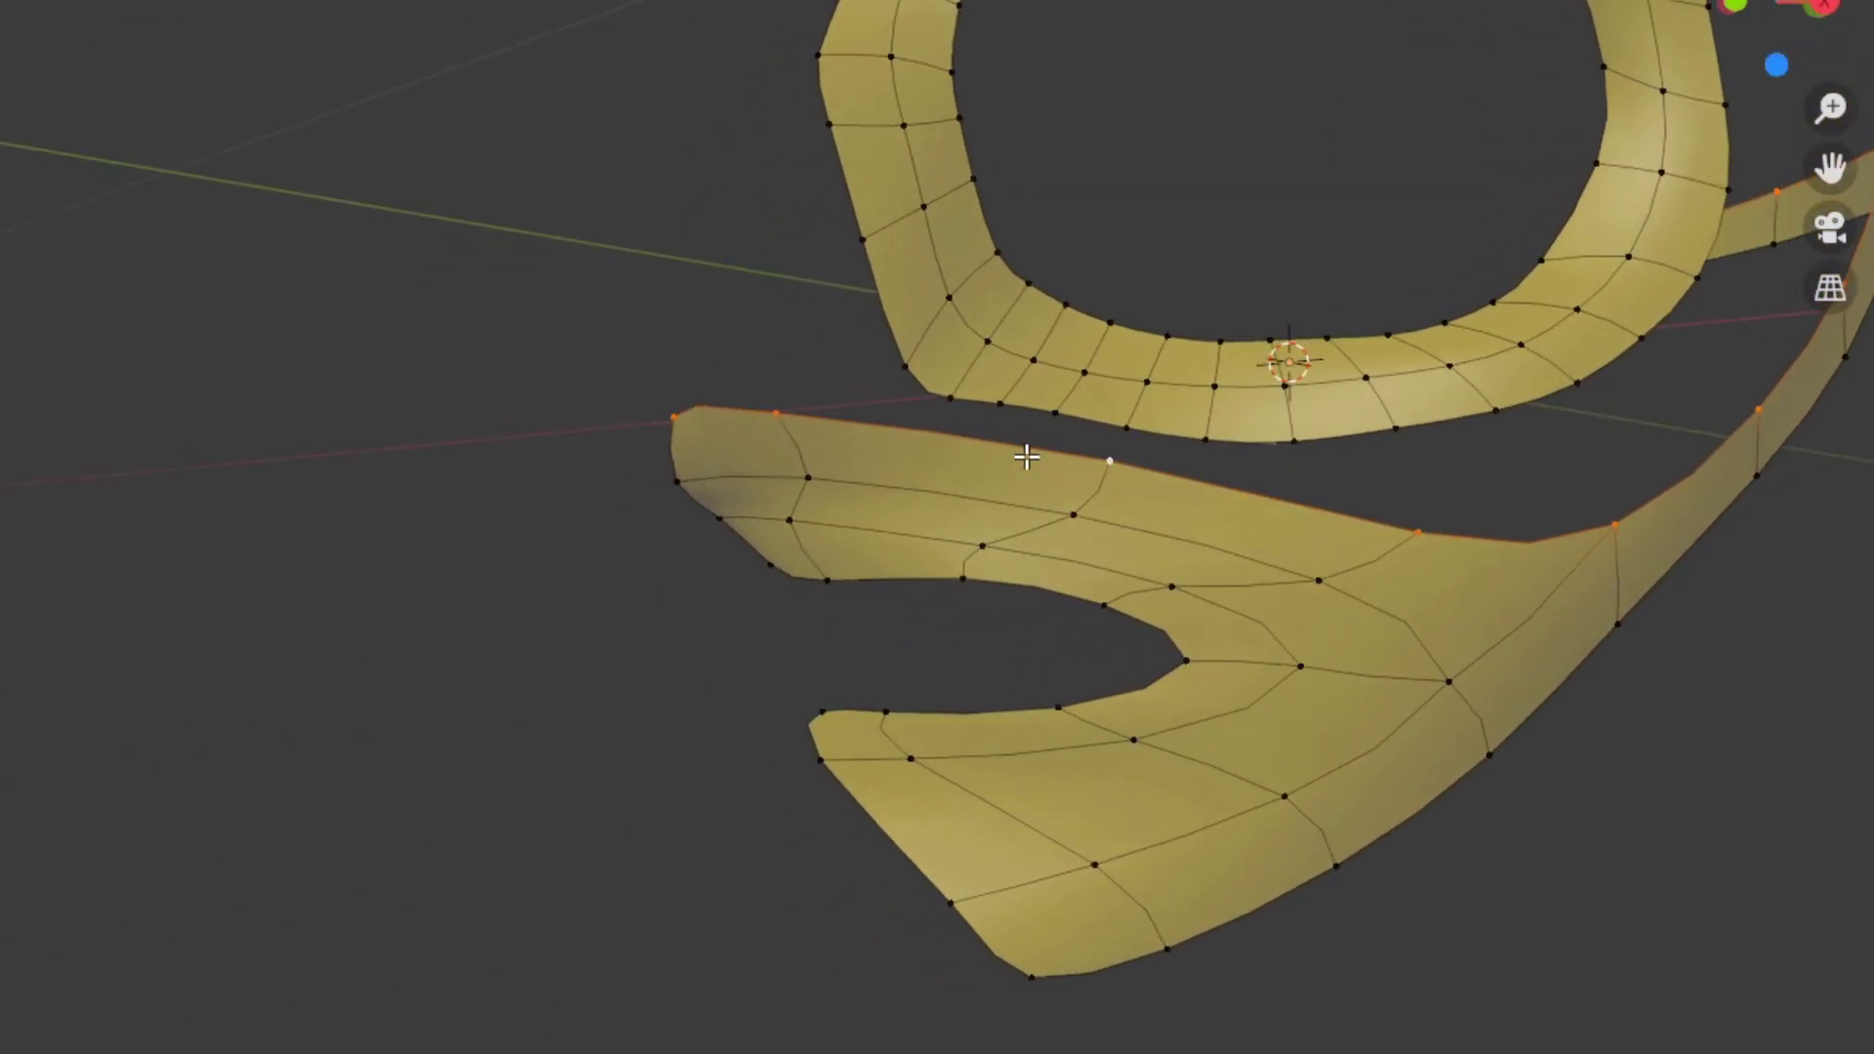
middle_drag(1010, 455, 951, 533)
key(ctrl+l)
right_click(308, 177)
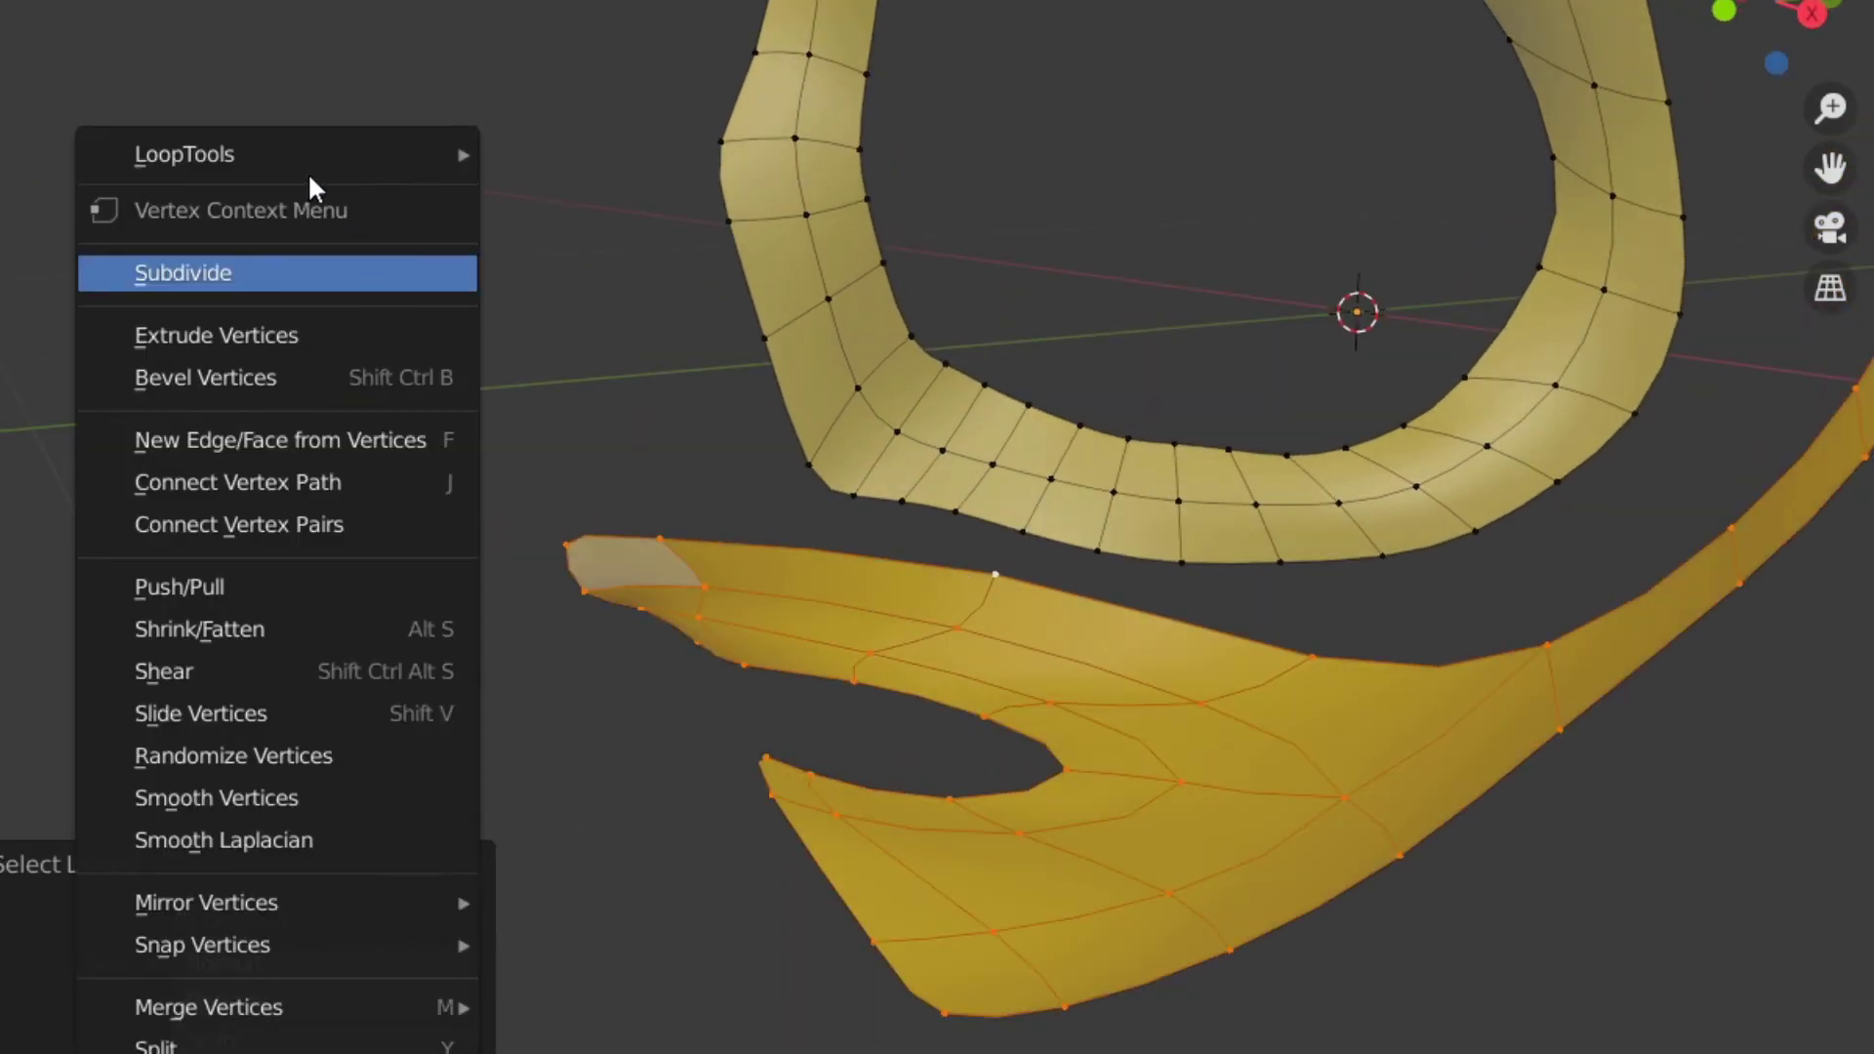
click(205, 271)
- Apply Shade Smooth to the yellow retopology mesh
middle_drag(631, 557, 645, 541)
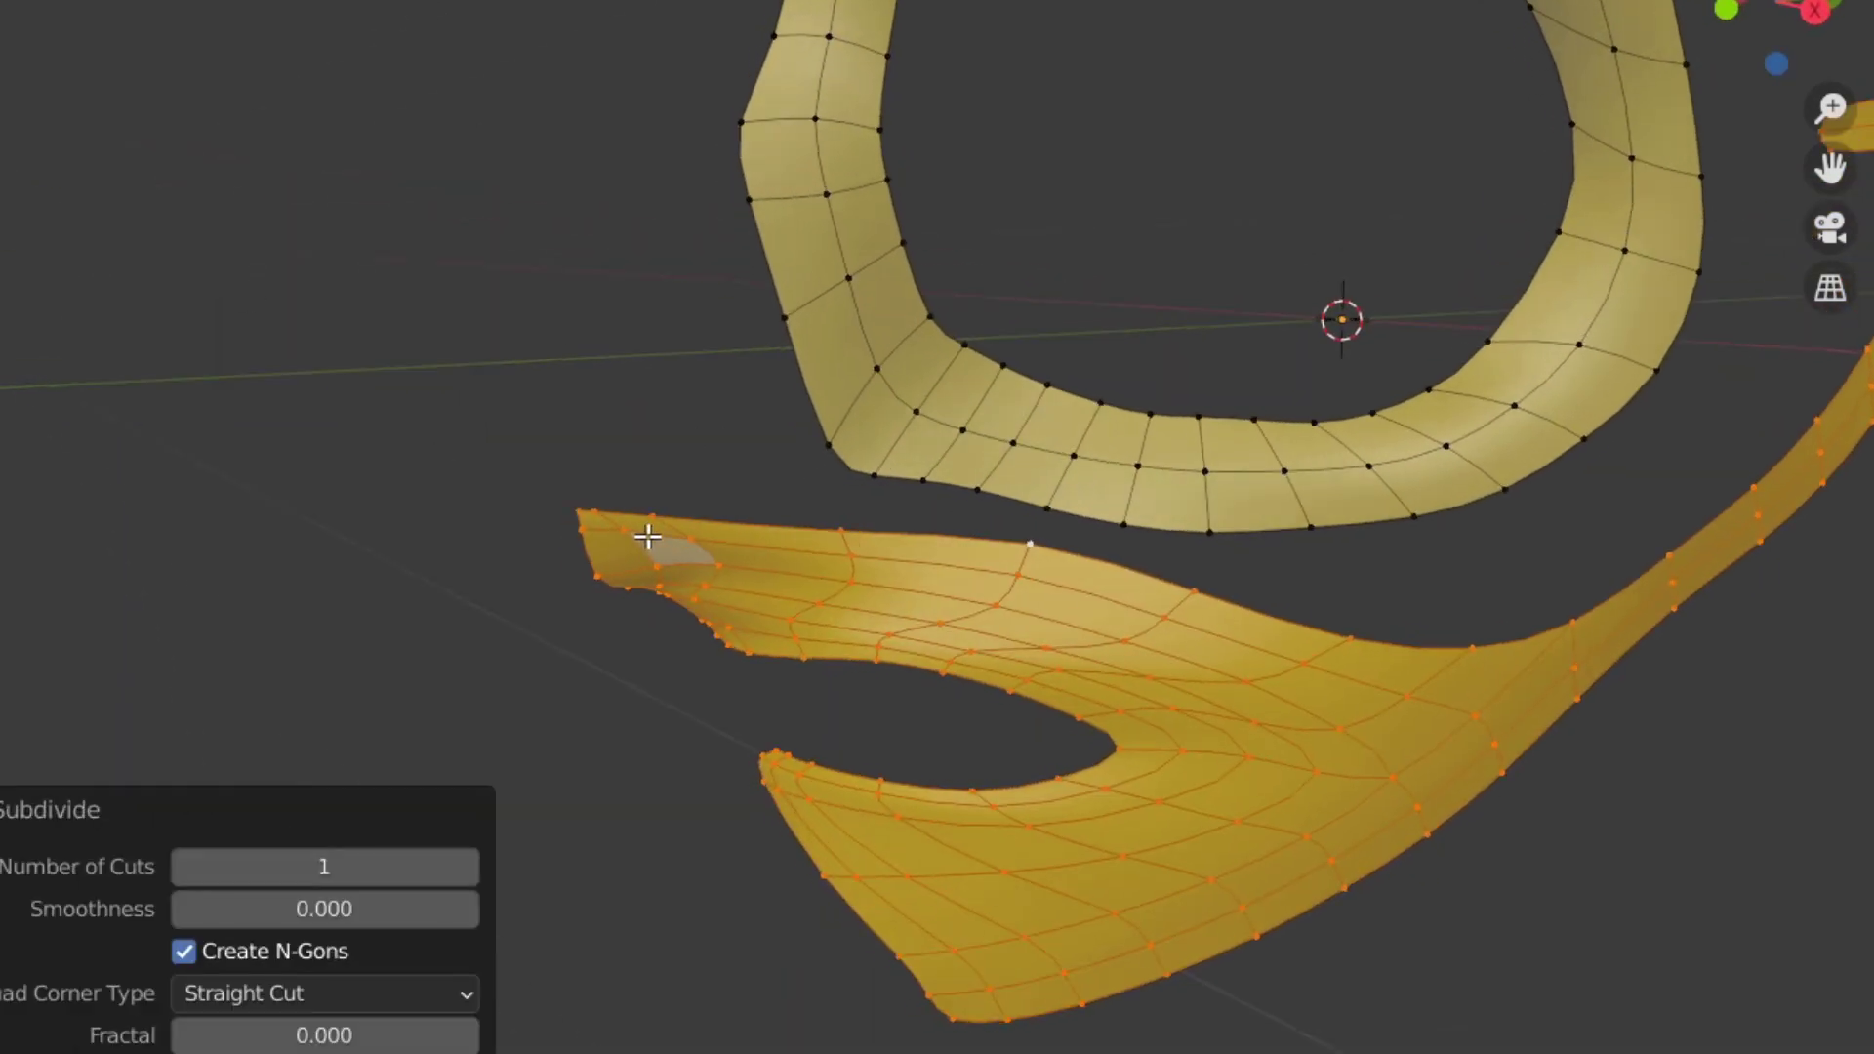
key(alt+a)
alt+click(806, 531)
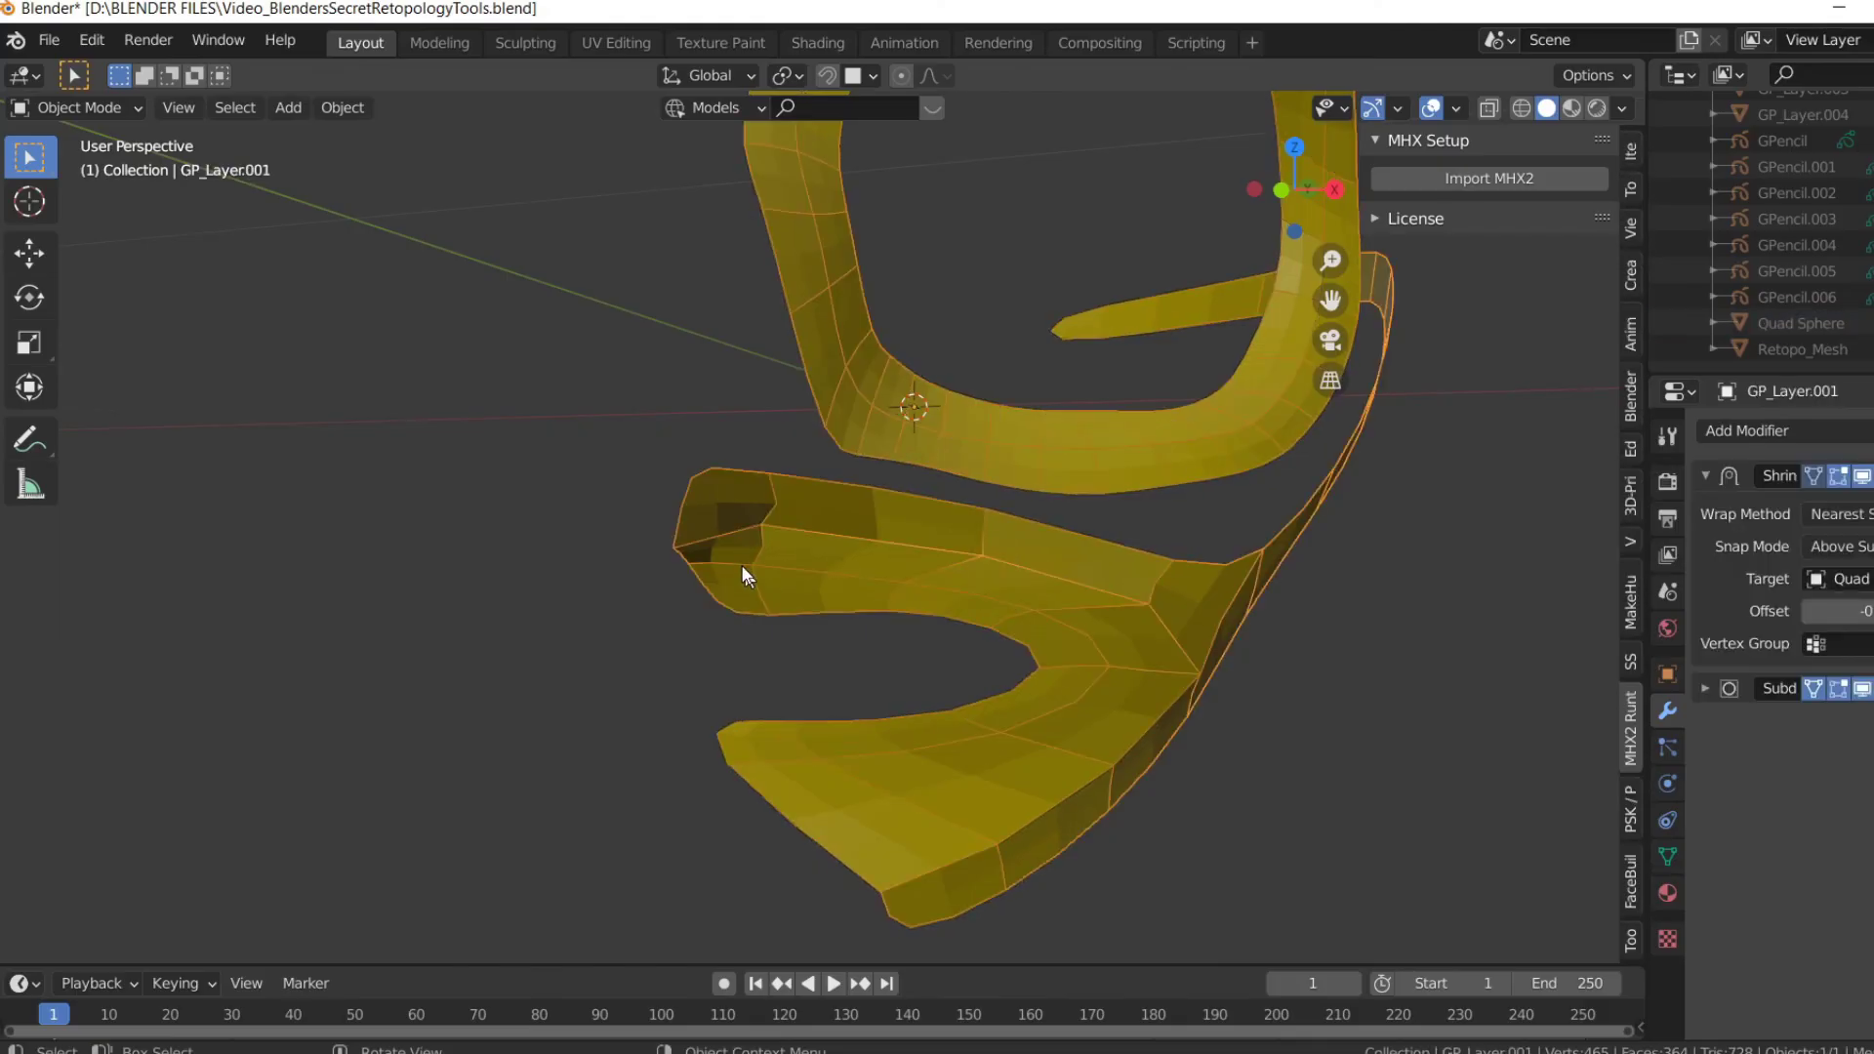
right_click(722, 544)
click(765, 540)
middle_drag(766, 540, 896, 524)
scroll(884, 613, up, 5)
scroll(861, 599, down, 4)
- Select the yellow retopology mesh and turn on the Face Orientation overlay
click(896, 524)
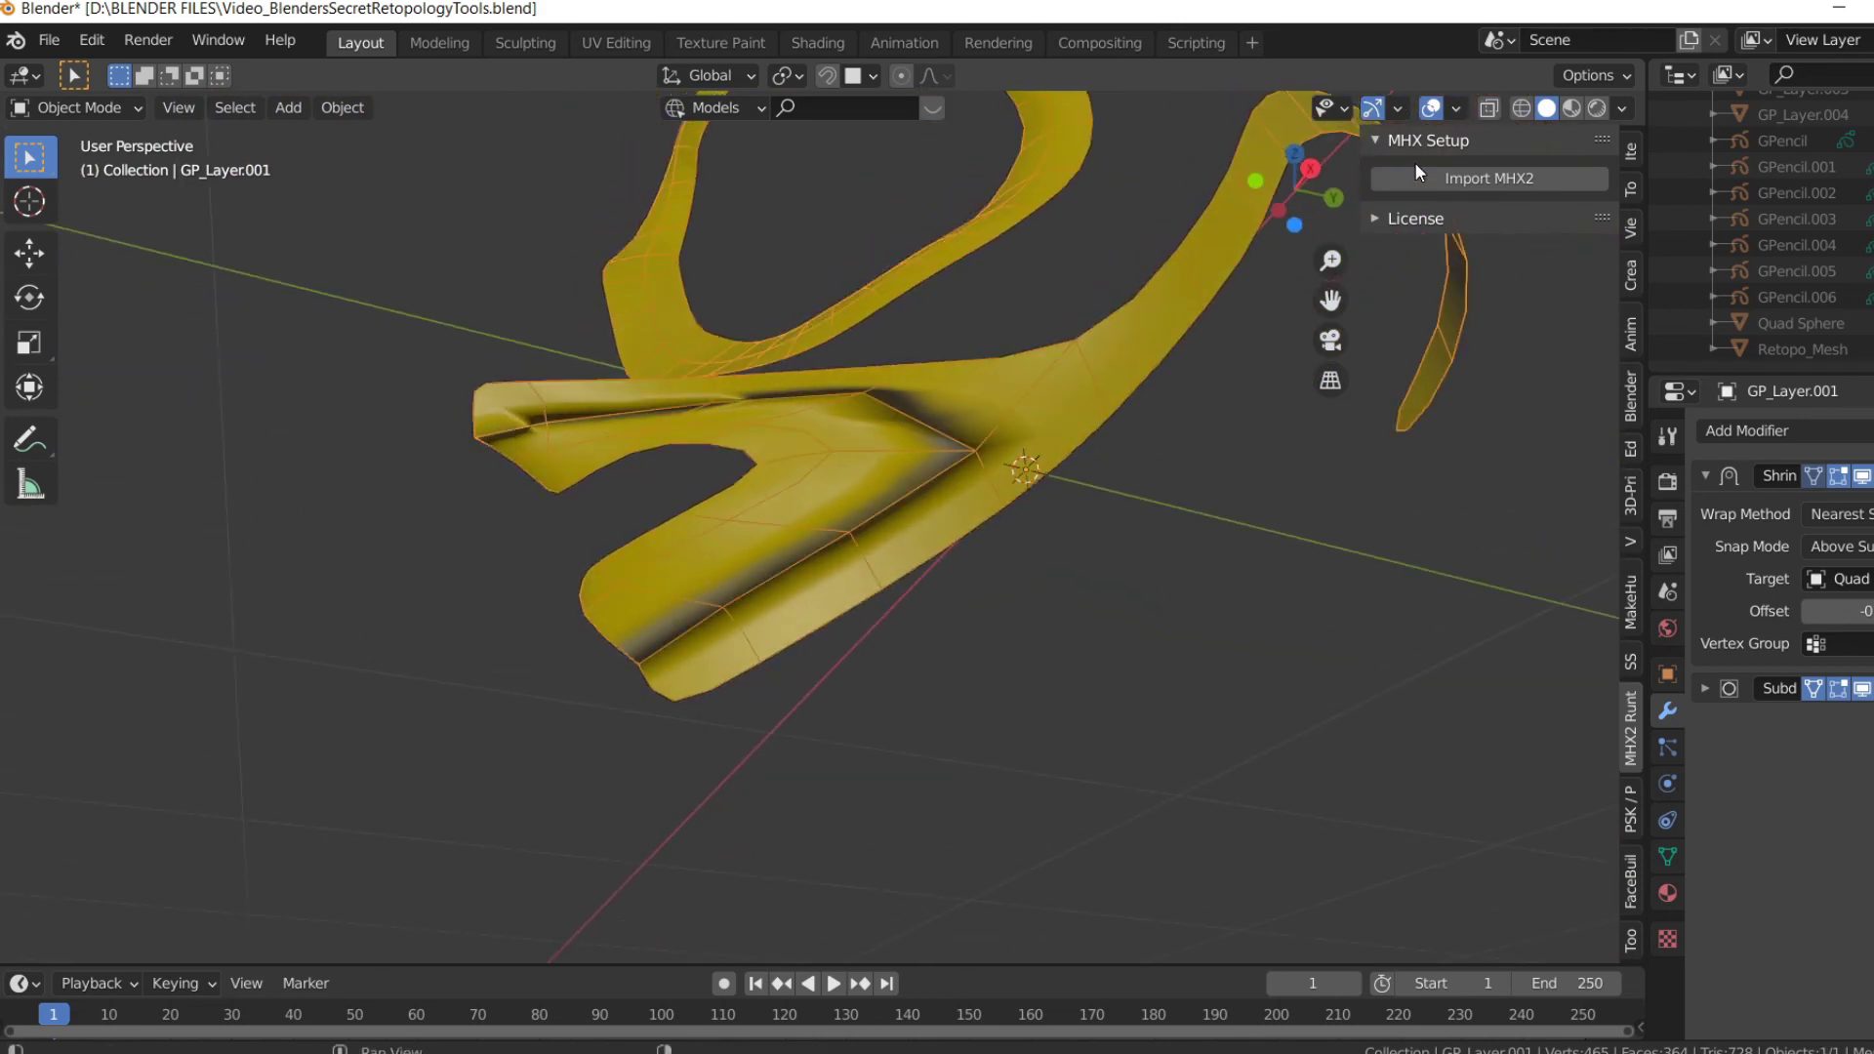
click(1456, 109)
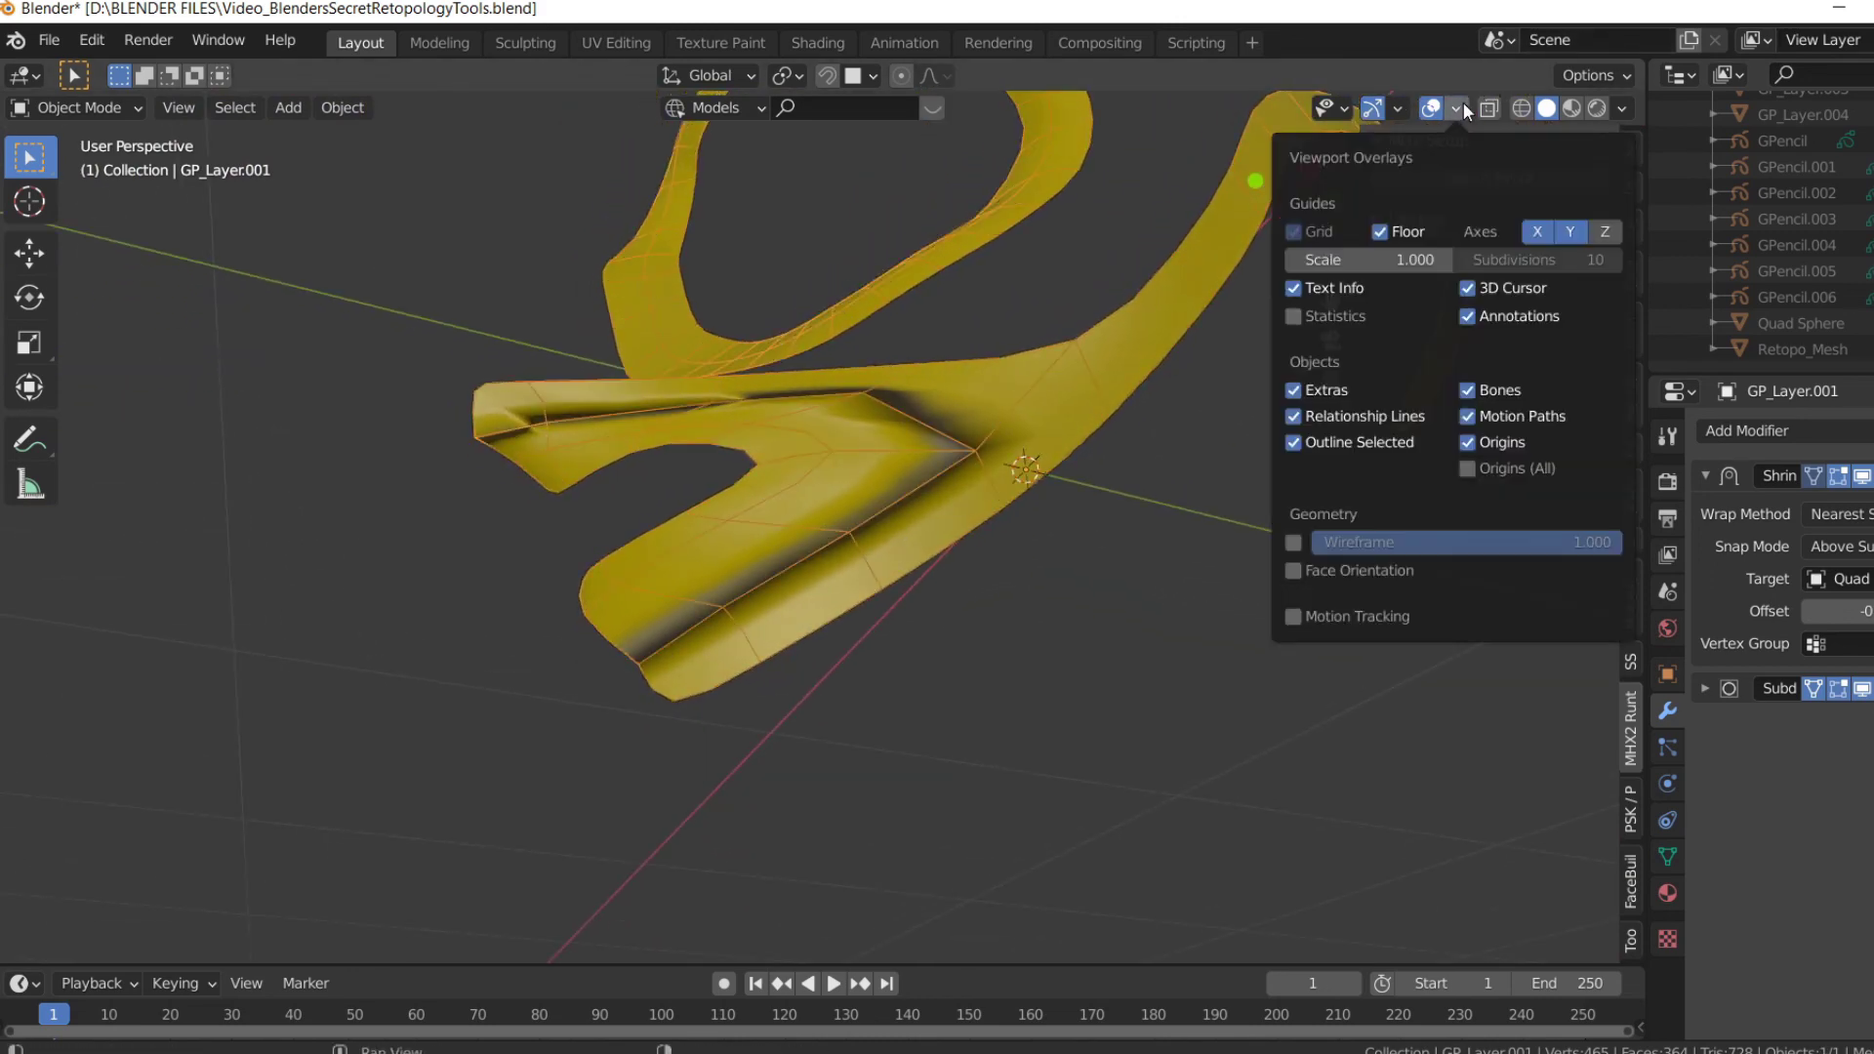
click(1294, 570)
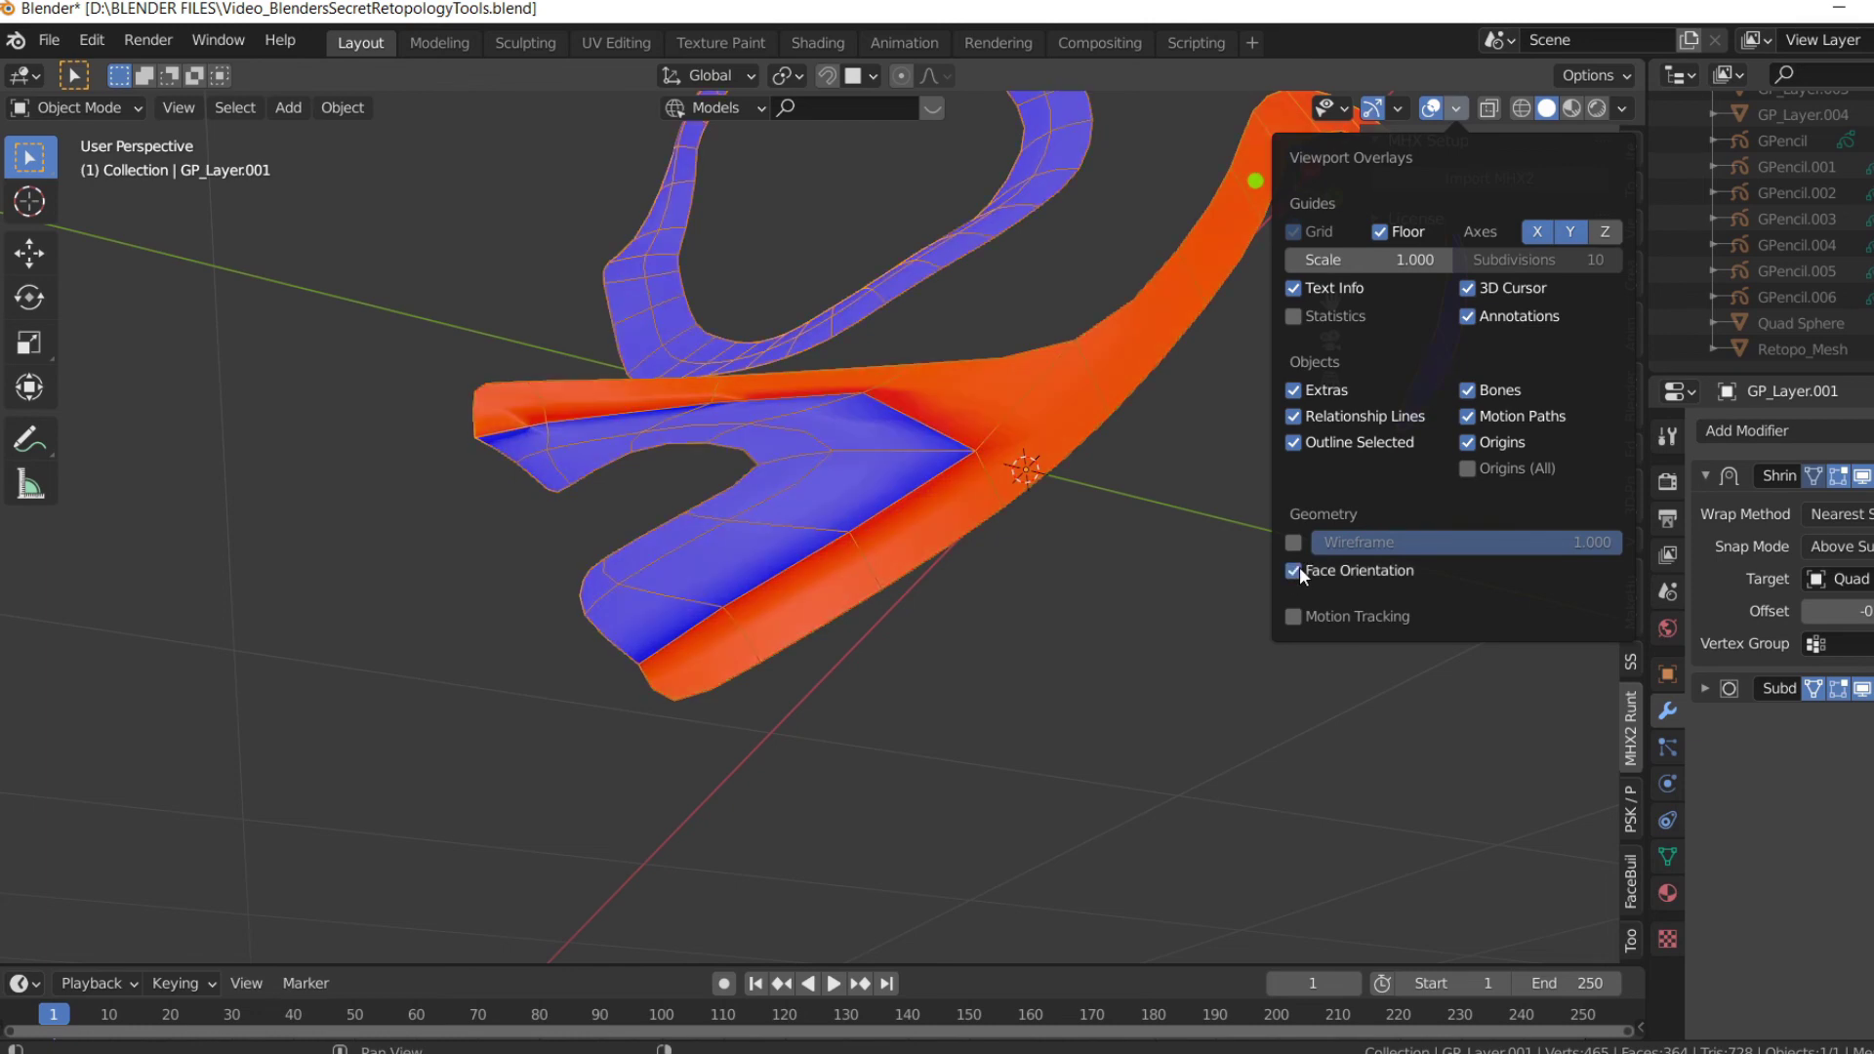
- In Edit Mode, select the connected red band of faces and flip its normals
key(Tab)
middle_drag(976, 493, 908, 582)
key(3)
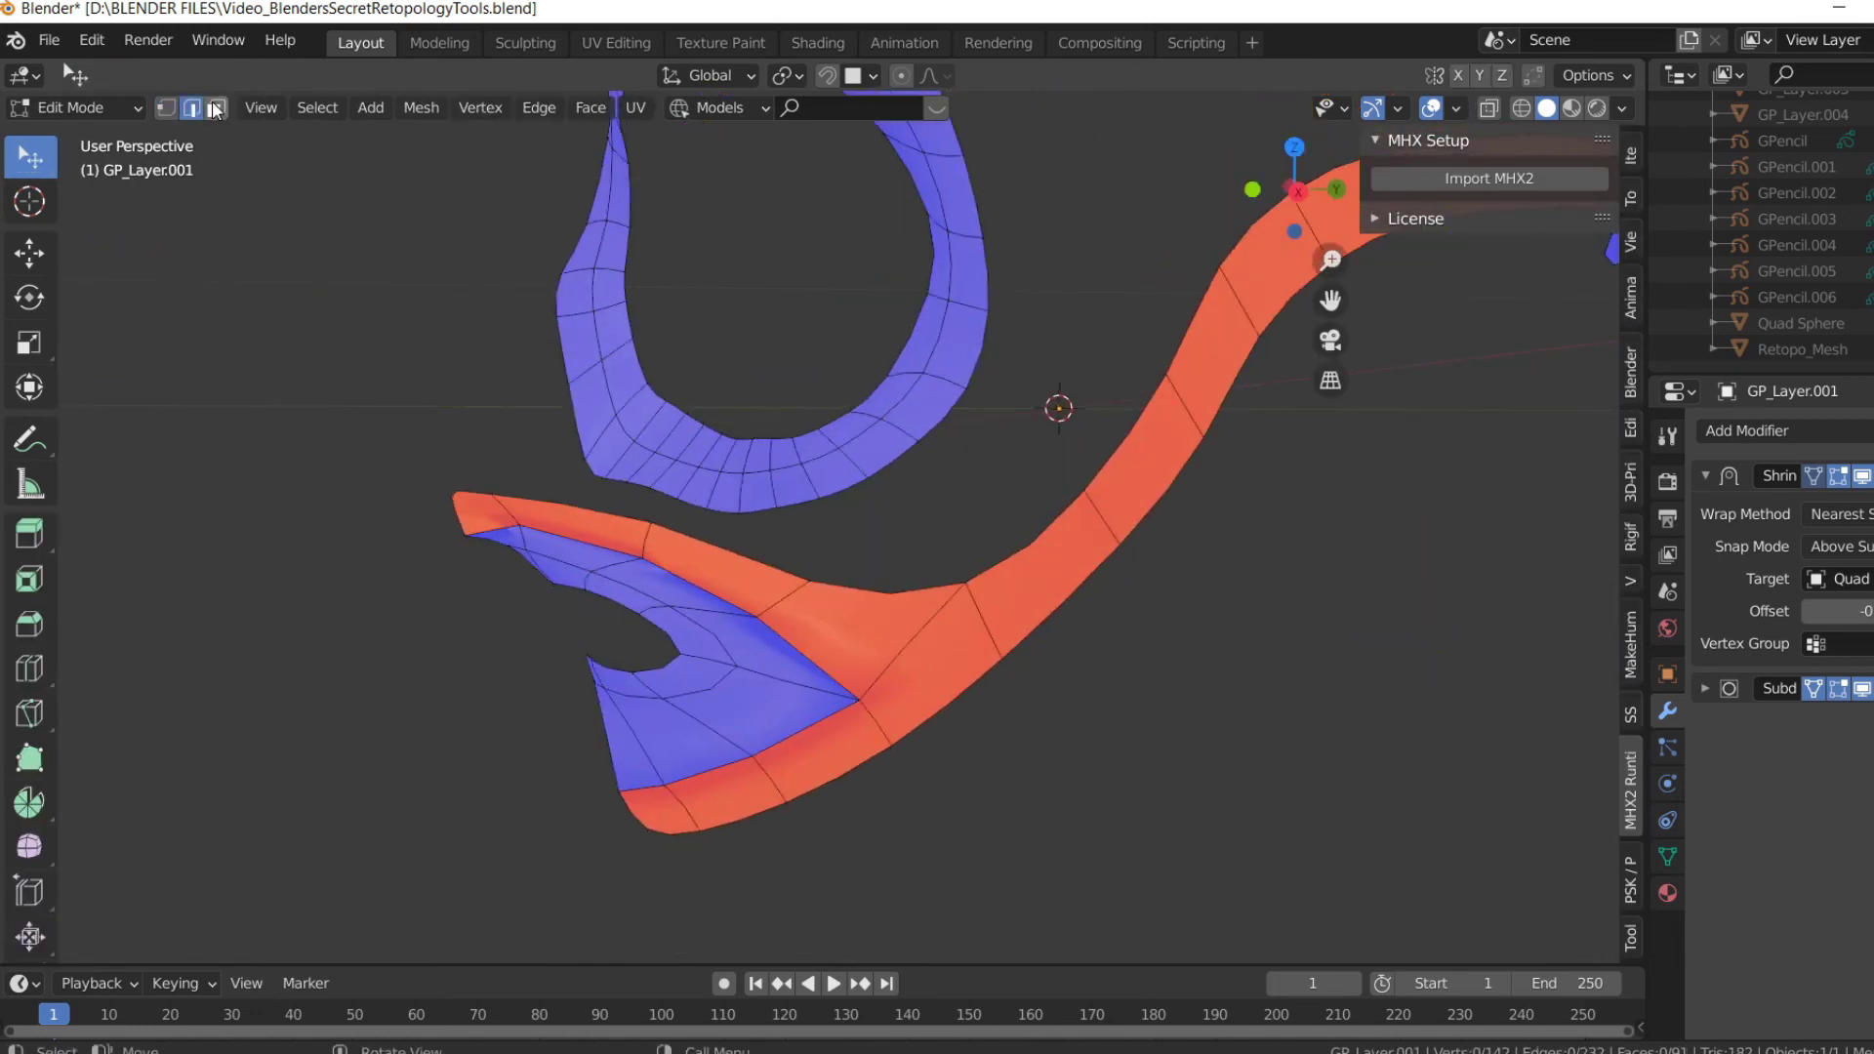
key(l)
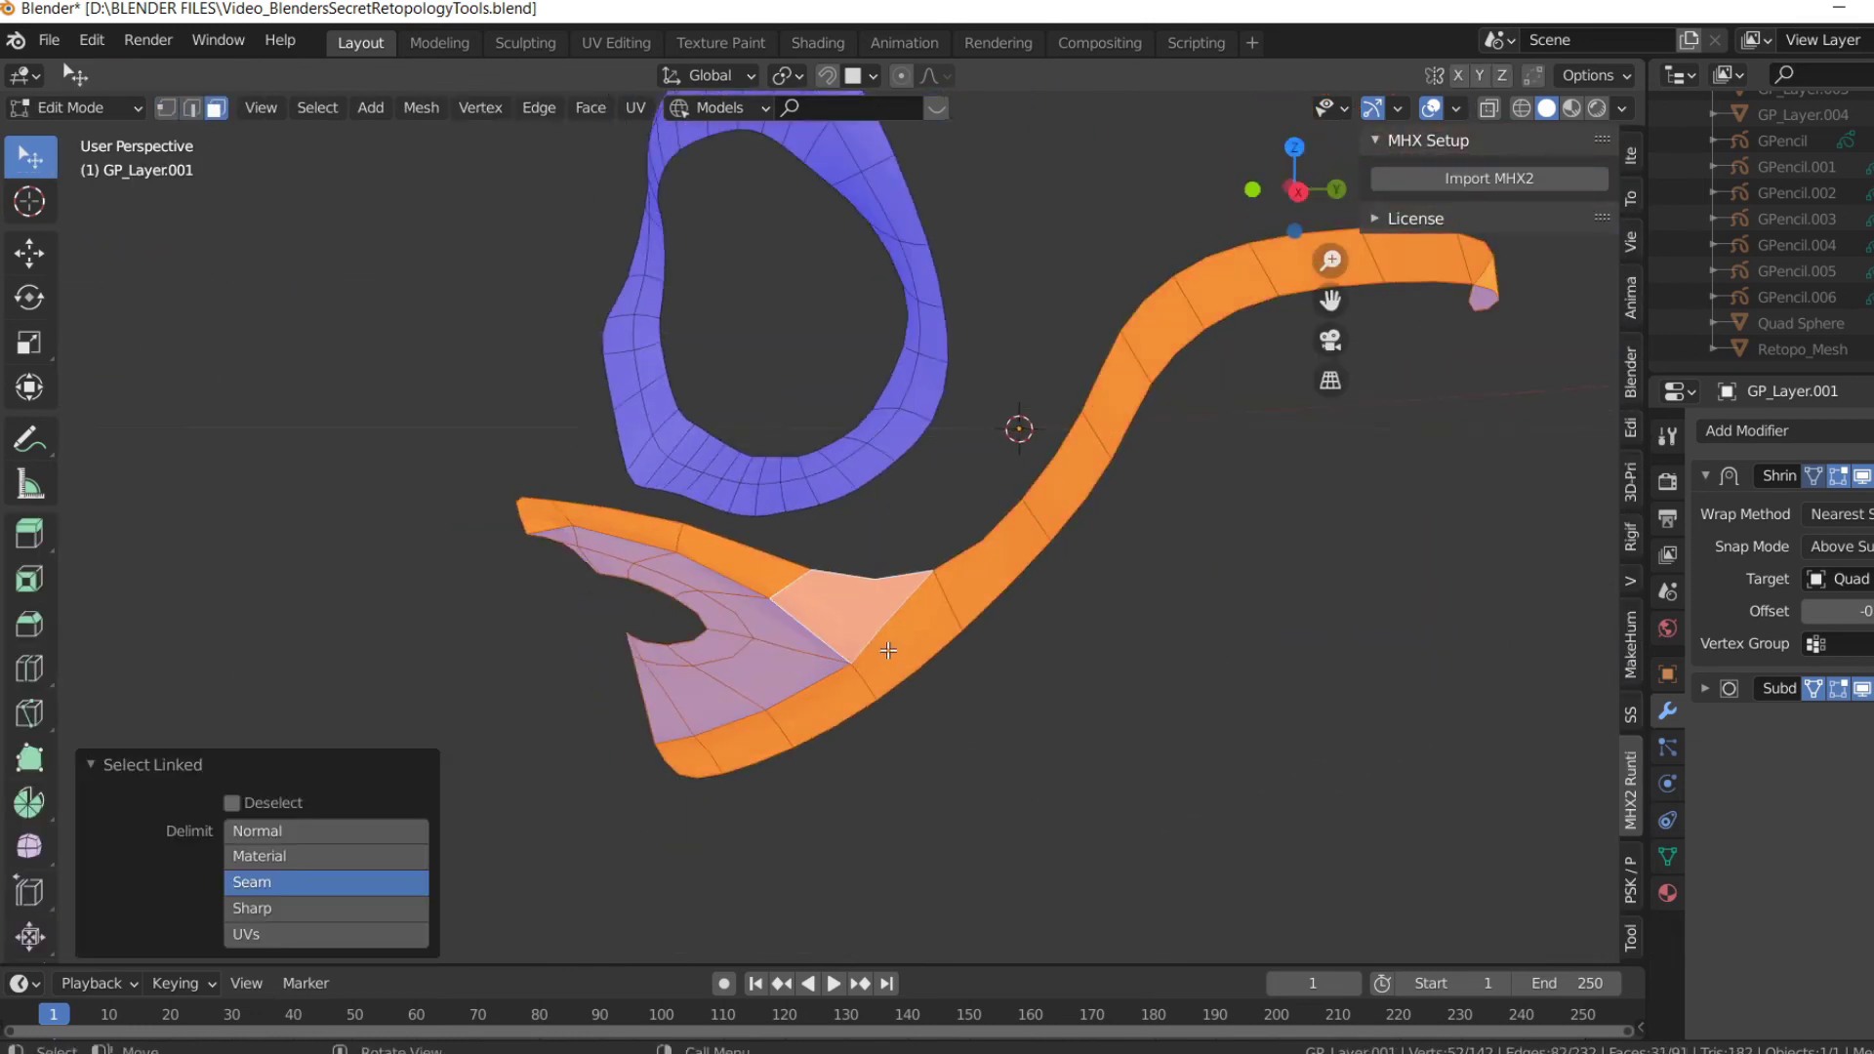
key(alt+a)
key(l)
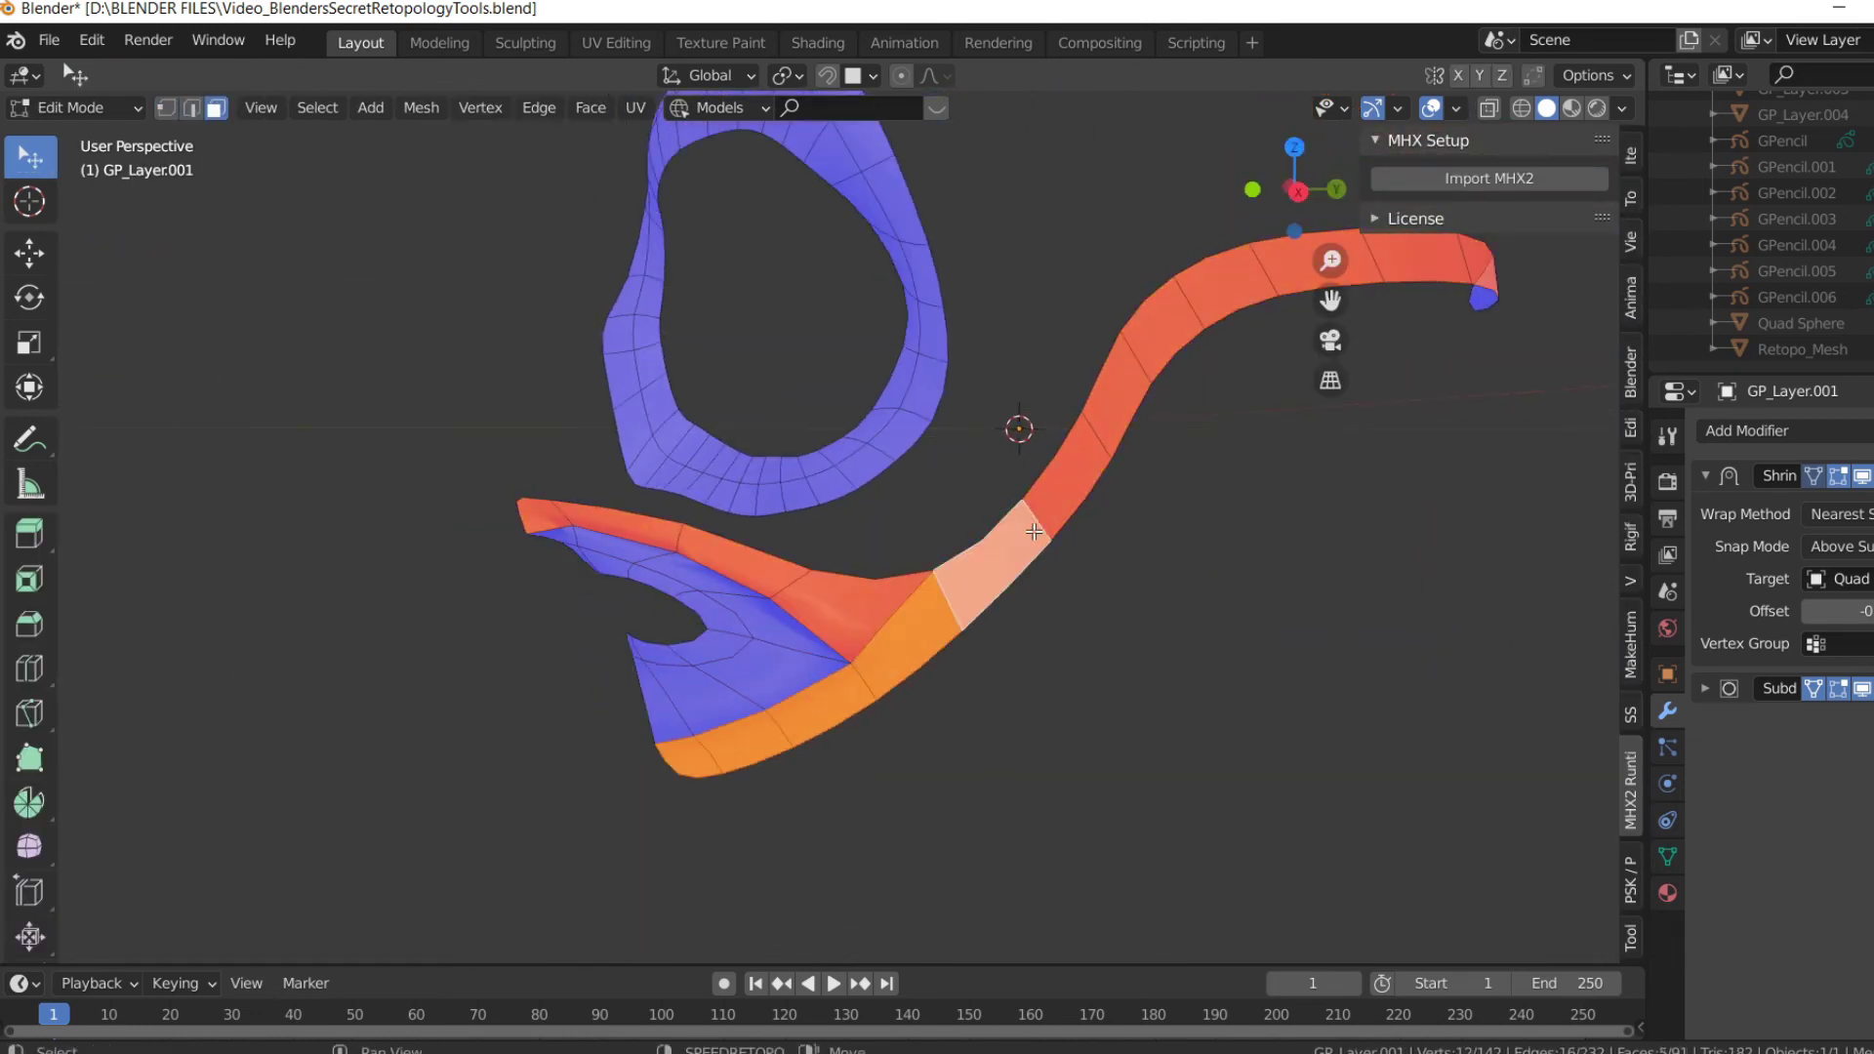
middle_drag(888, 650, 878, 410)
click(422, 108)
mouse_move(508, 533)
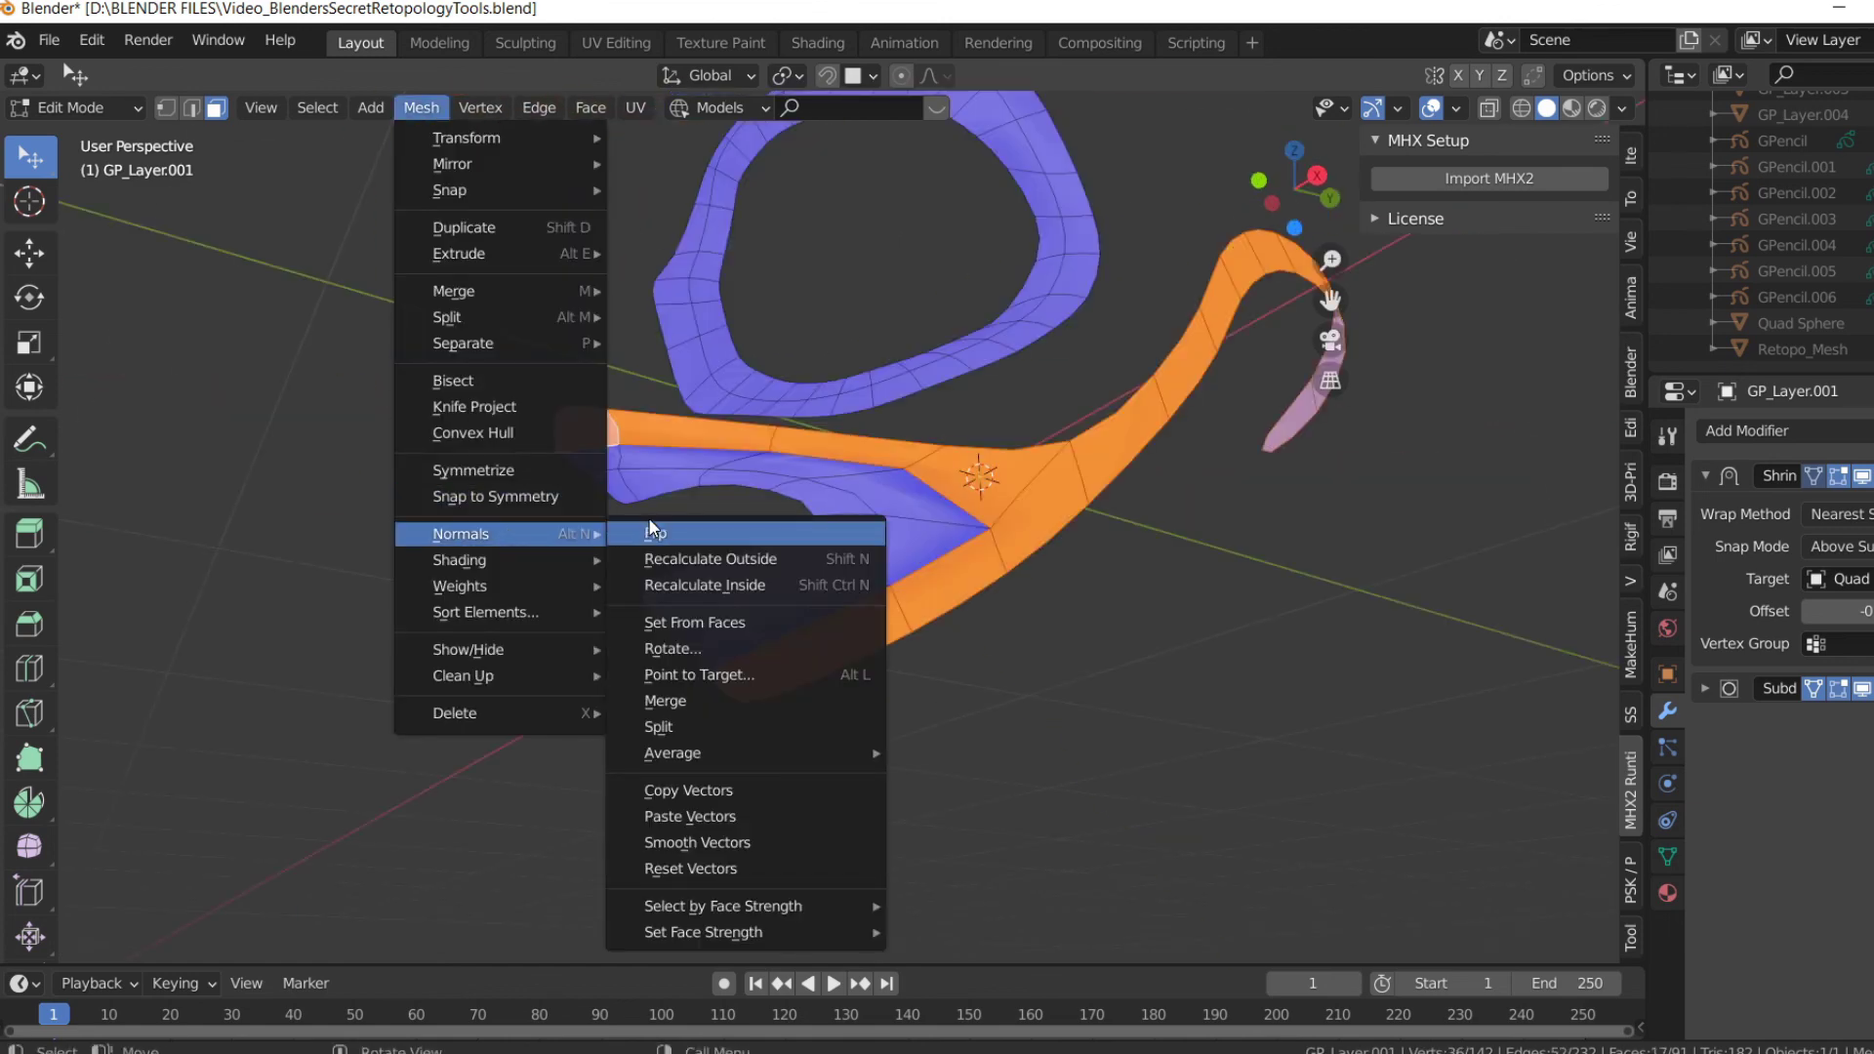
click(649, 533)
- Return to Object Mode and save the file
key(ctrl+Tab)
click(552, 514)
middle_drag(892, 489, 820, 644)
key(ctrl+s)
- Turn off the Face Orientation overlay and check the mesh
click(1454, 109)
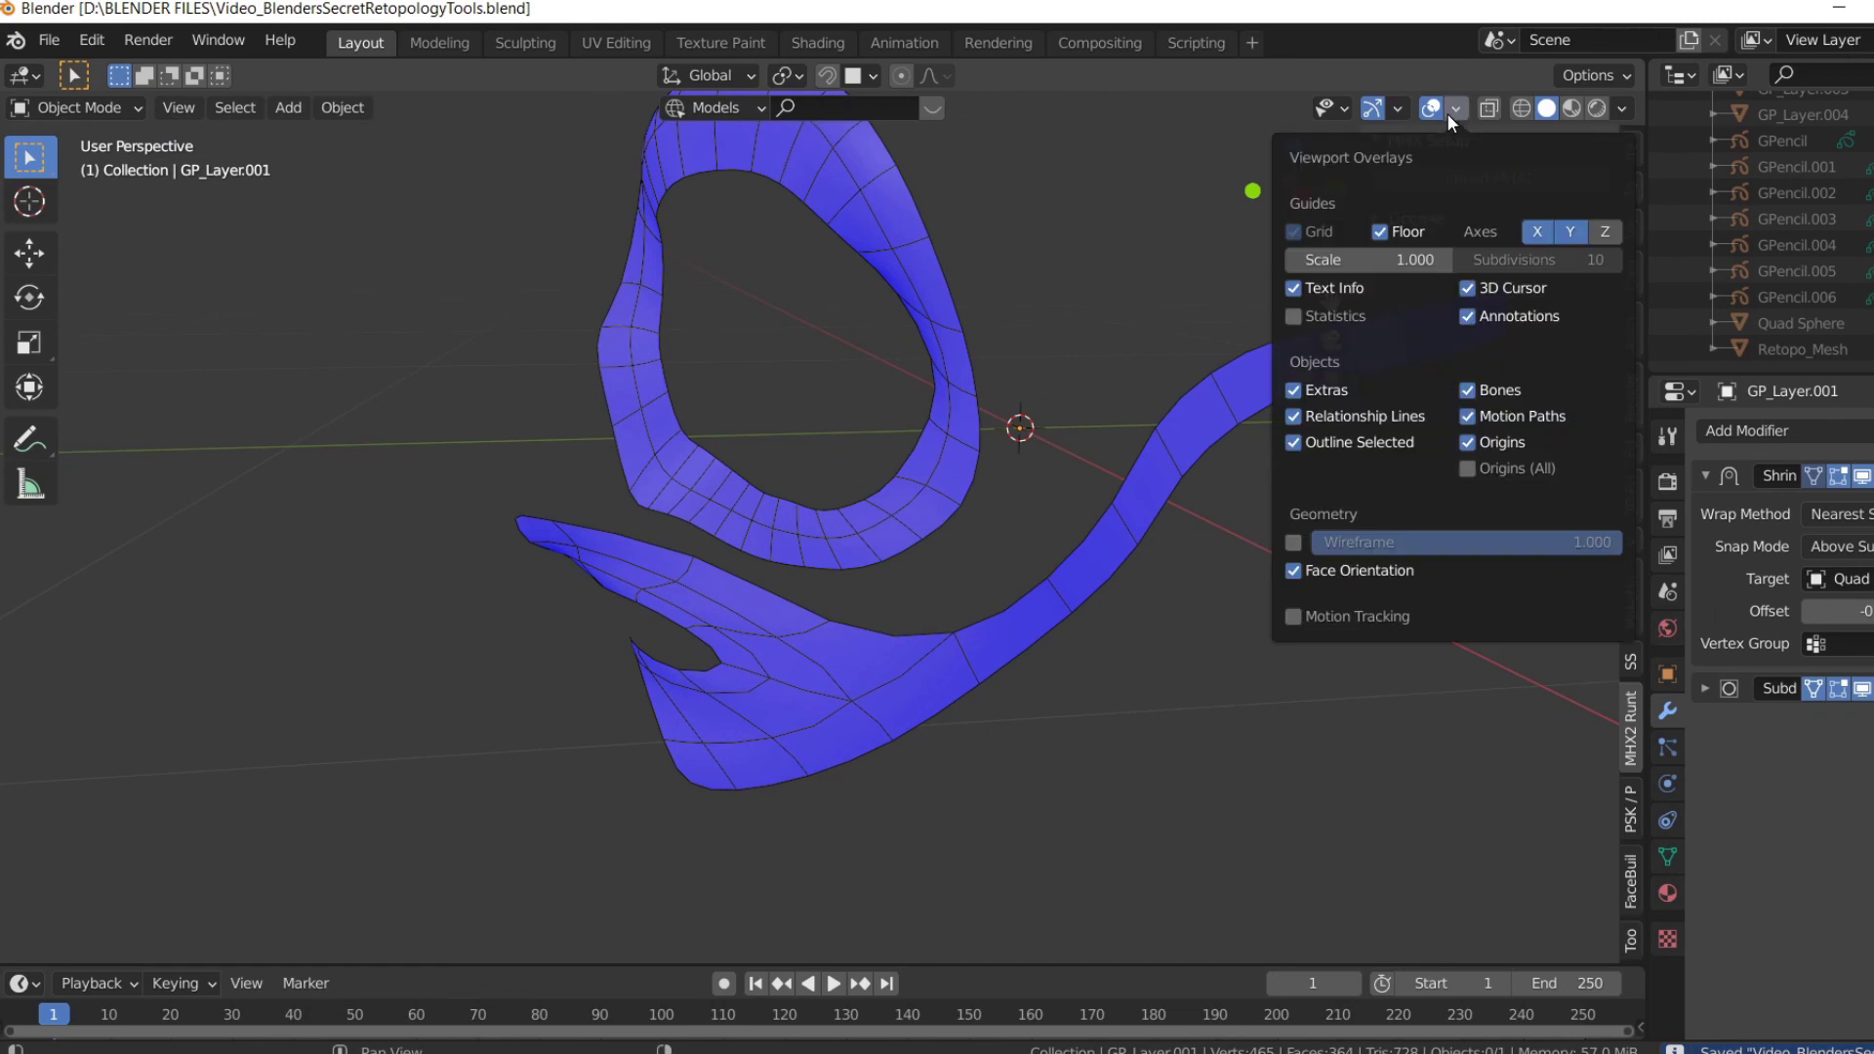
click(1294, 571)
scroll(864, 589, down, 3)
middle_drag(864, 590, 910, 601)
scroll(894, 527, up, 5)
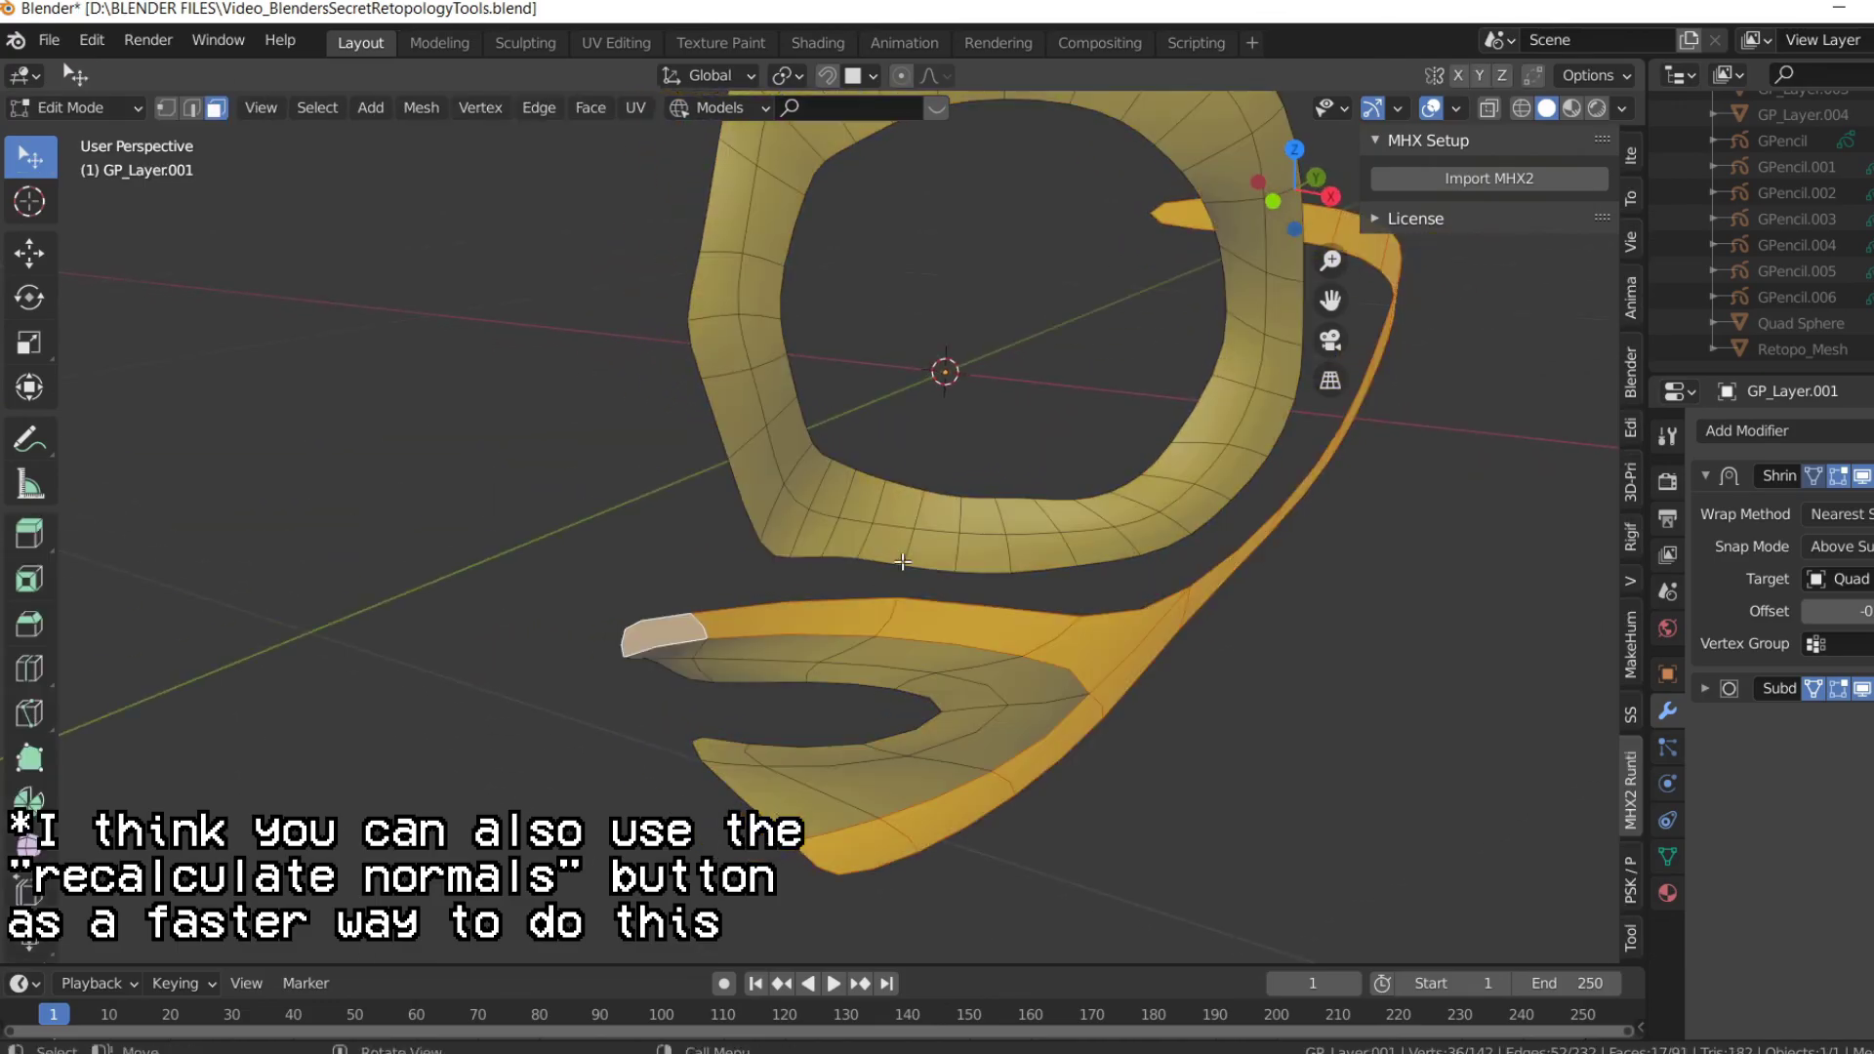